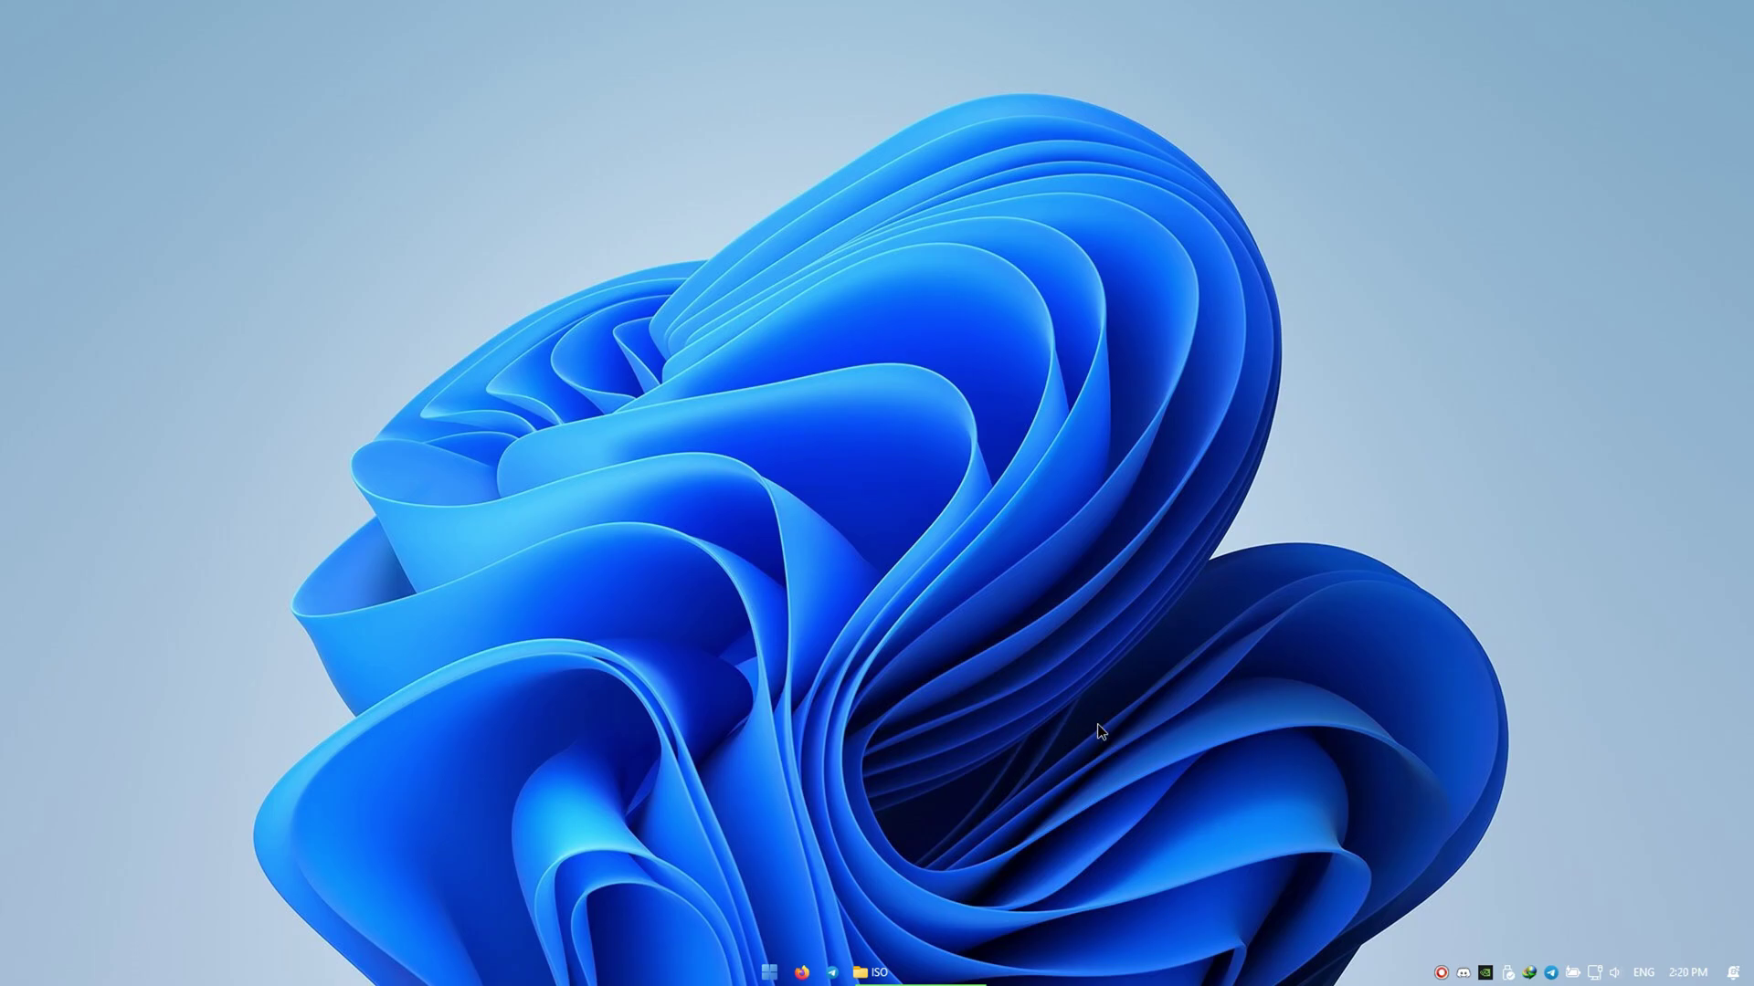
- Mount Win11_23H2_Russian_x64.iso from the ISO folder as a virtual DVD drive
click(979, 975)
drag(1024, 603, 232, 118)
right_click(370, 217)
mouse_move(423, 353)
click(607, 380)
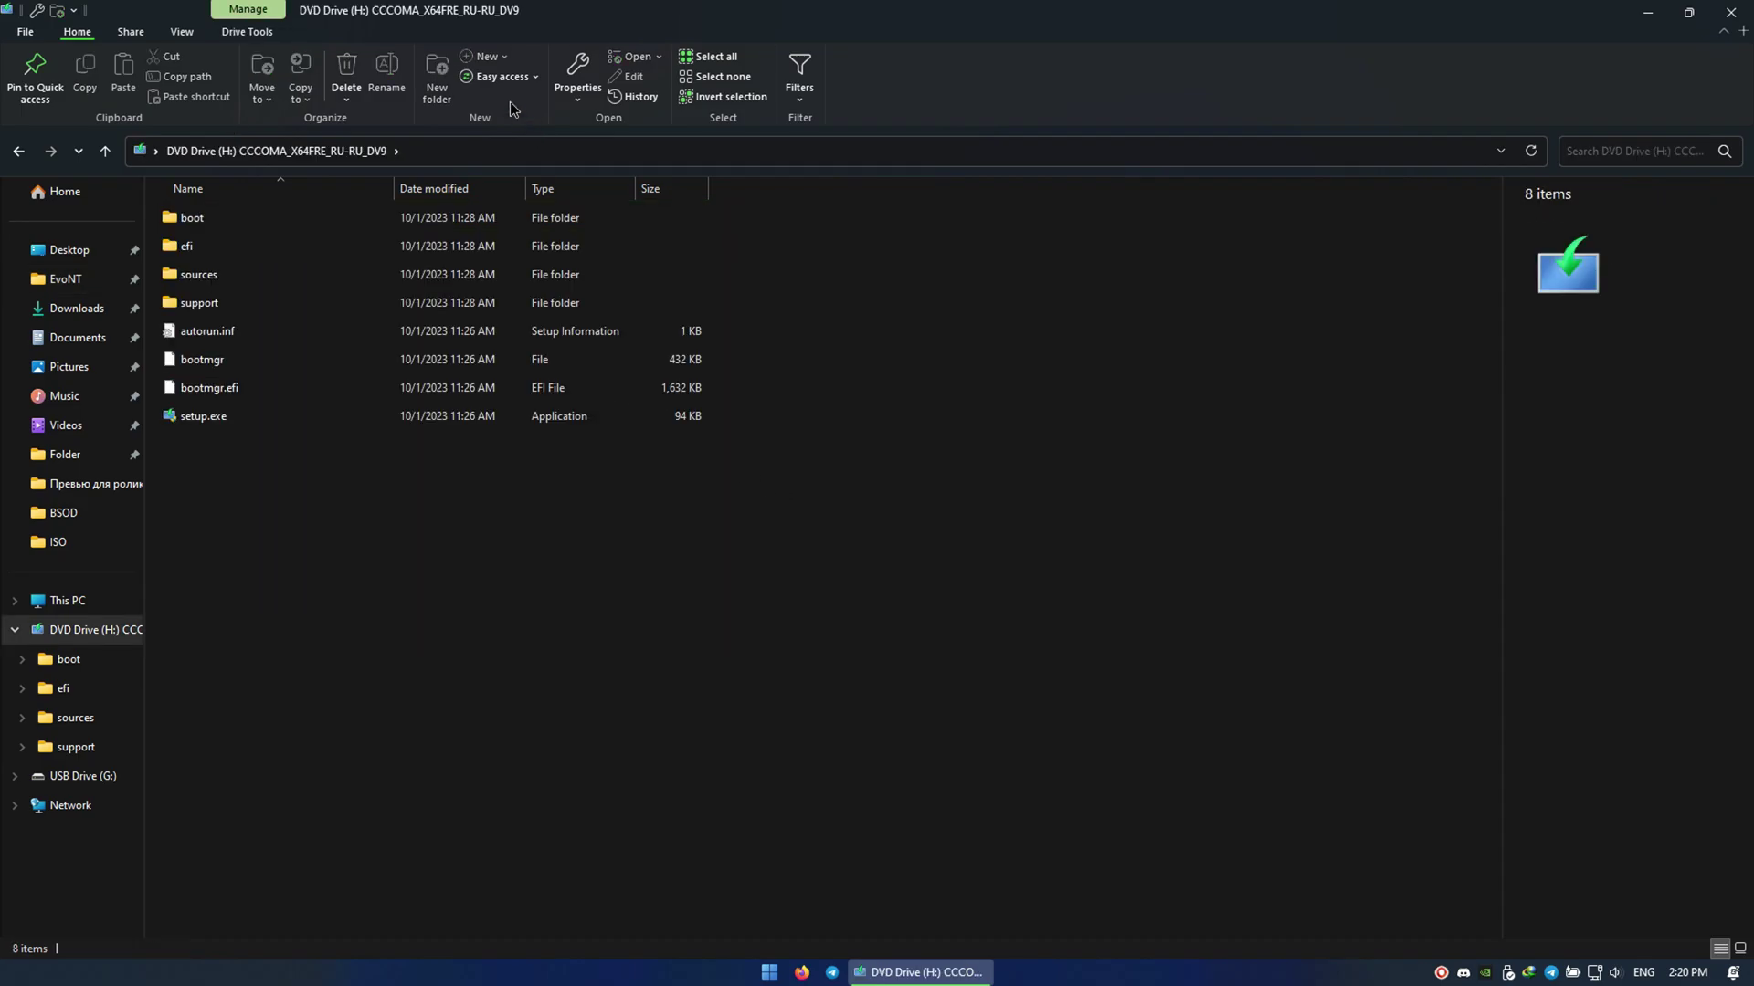
- Create a folder named BootWim in Desktop\ISO, using a second file window beside the mounted drive's
key(super+e)
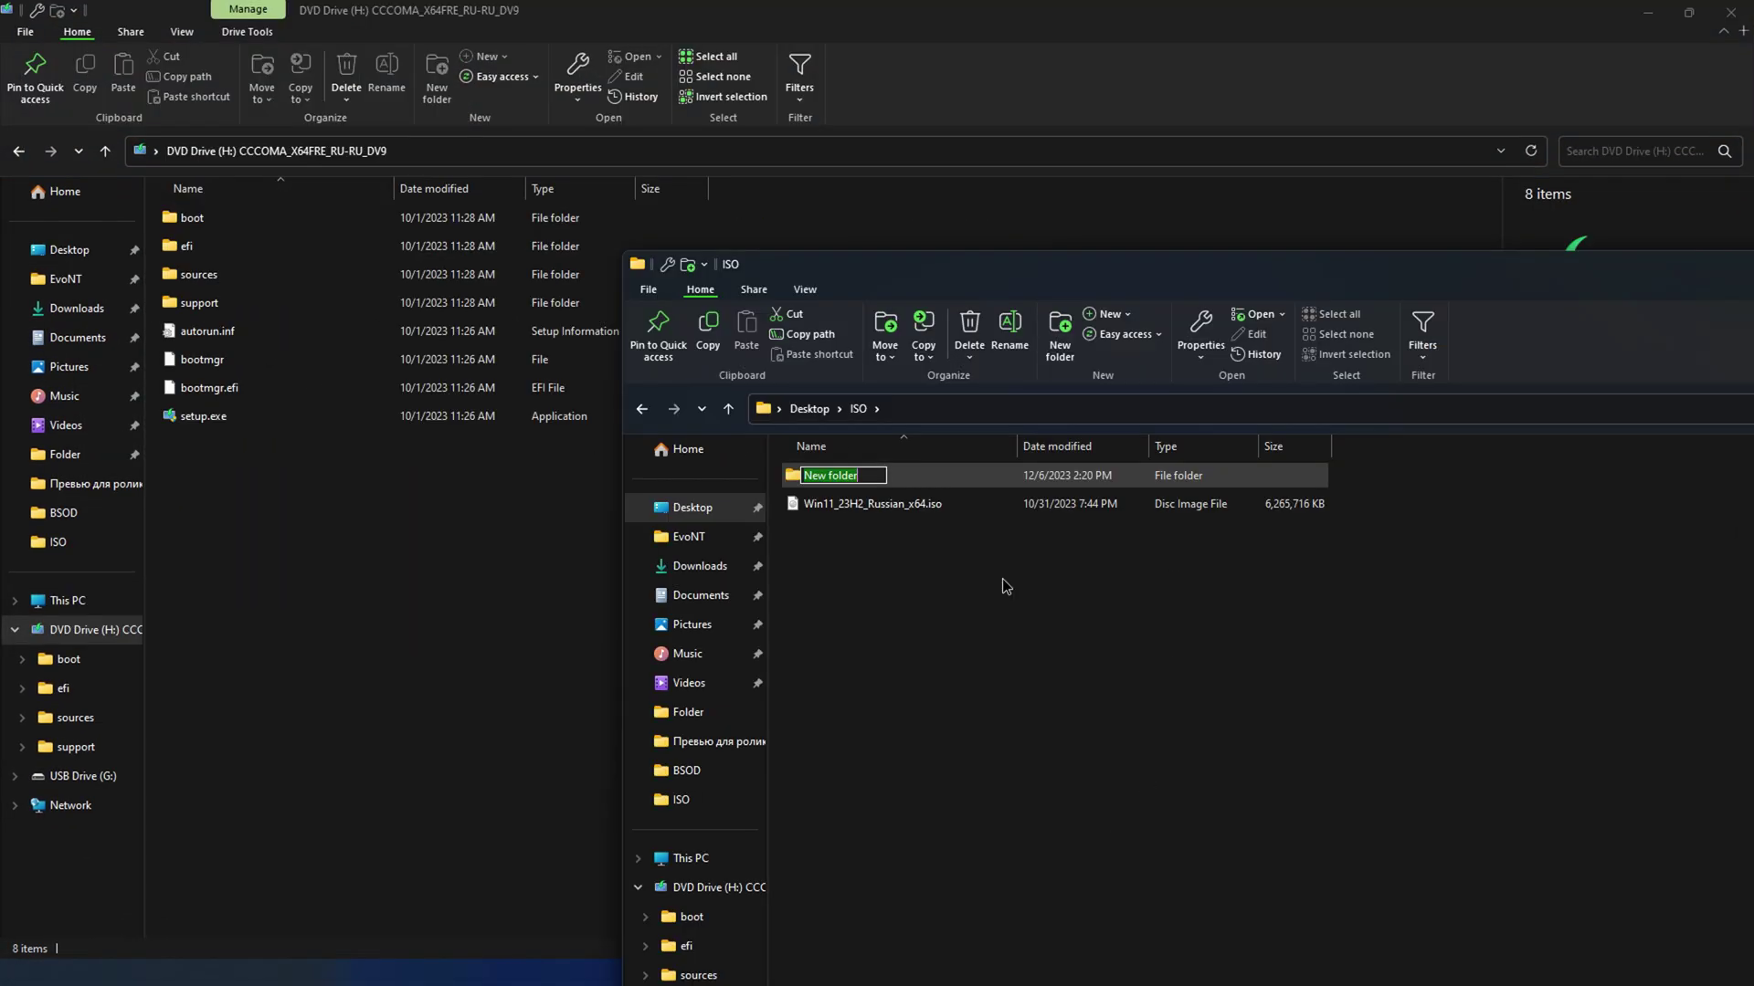
key(BackSpace)
text(BootWim)
key(Return)
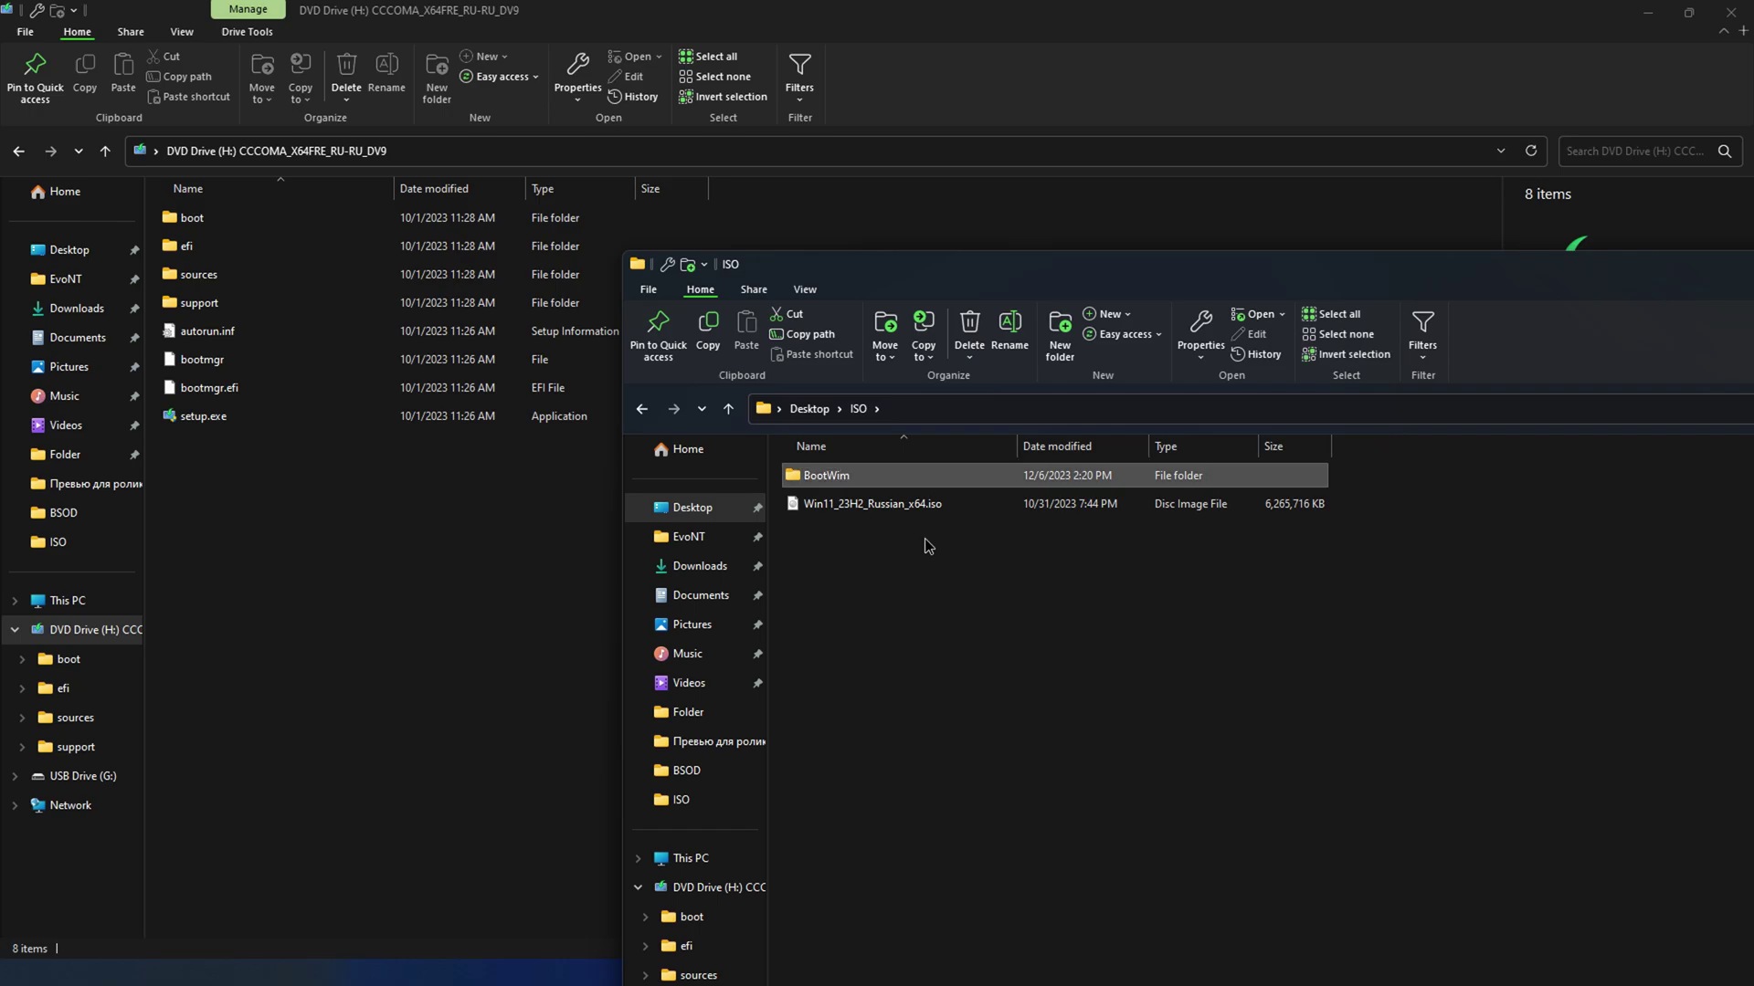
- Copy boot.wim from the mounted DVD drive's sources folder into the Desktop\ISO folder
double_click(274, 274)
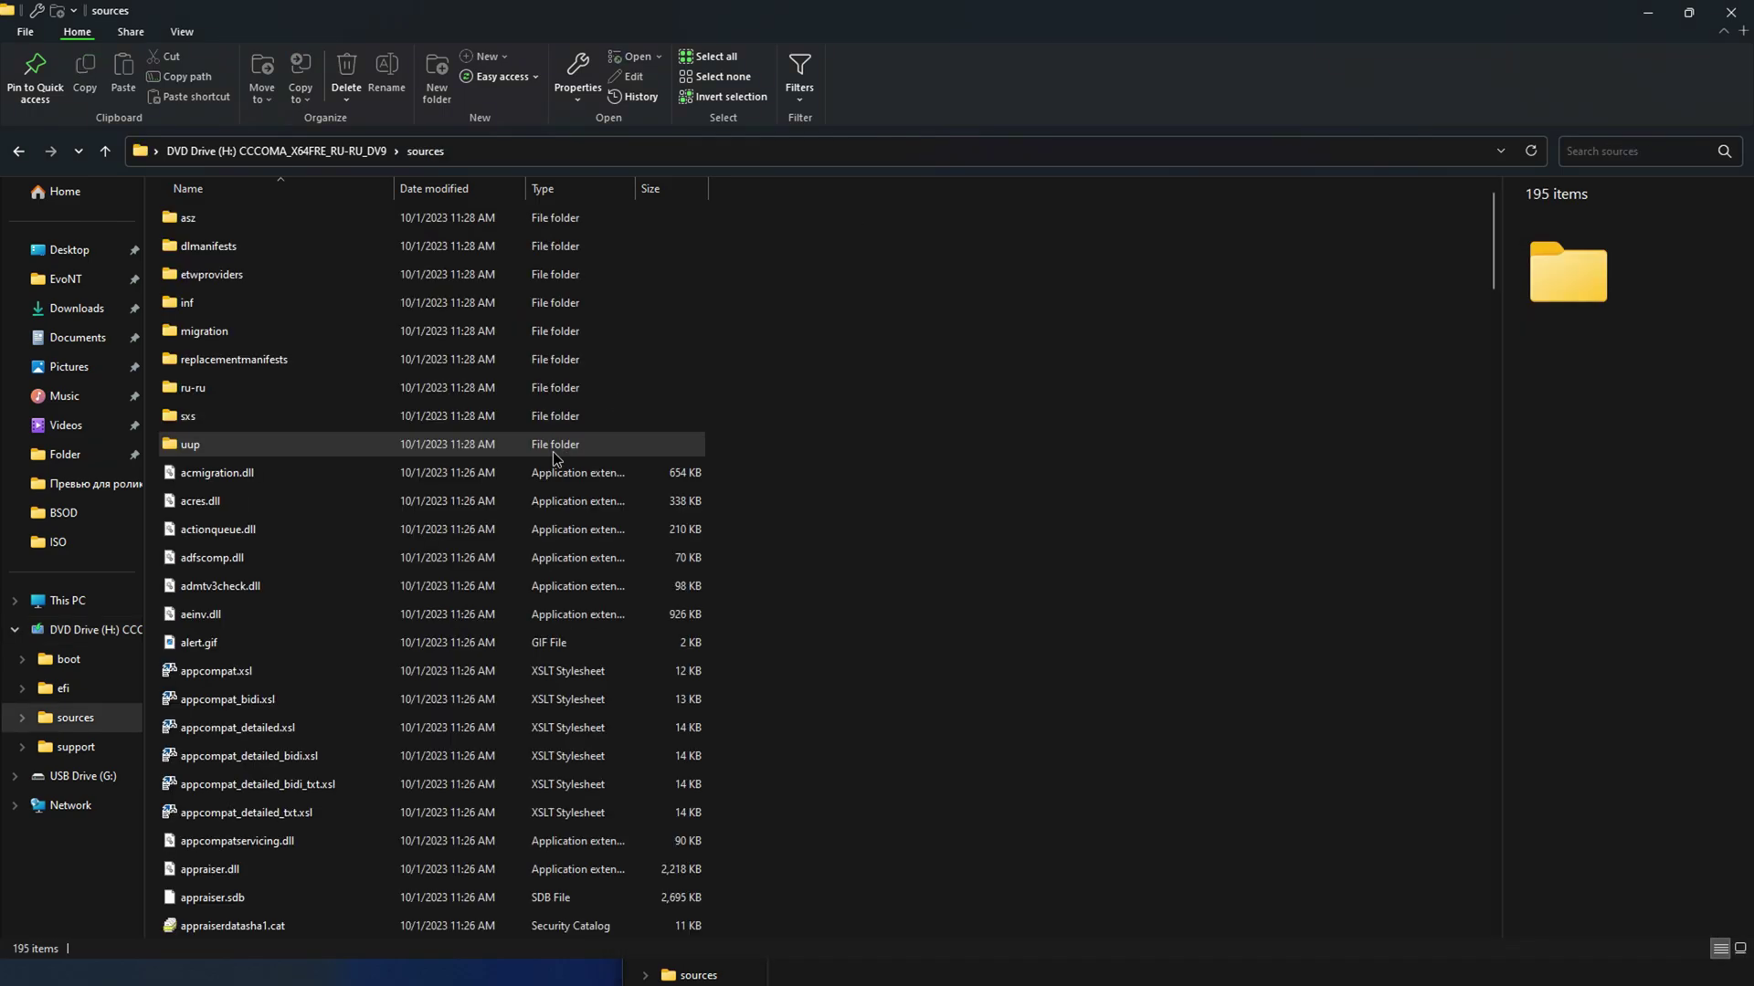
click(549, 449)
key(b)
key(b)
key(b)
key(b)
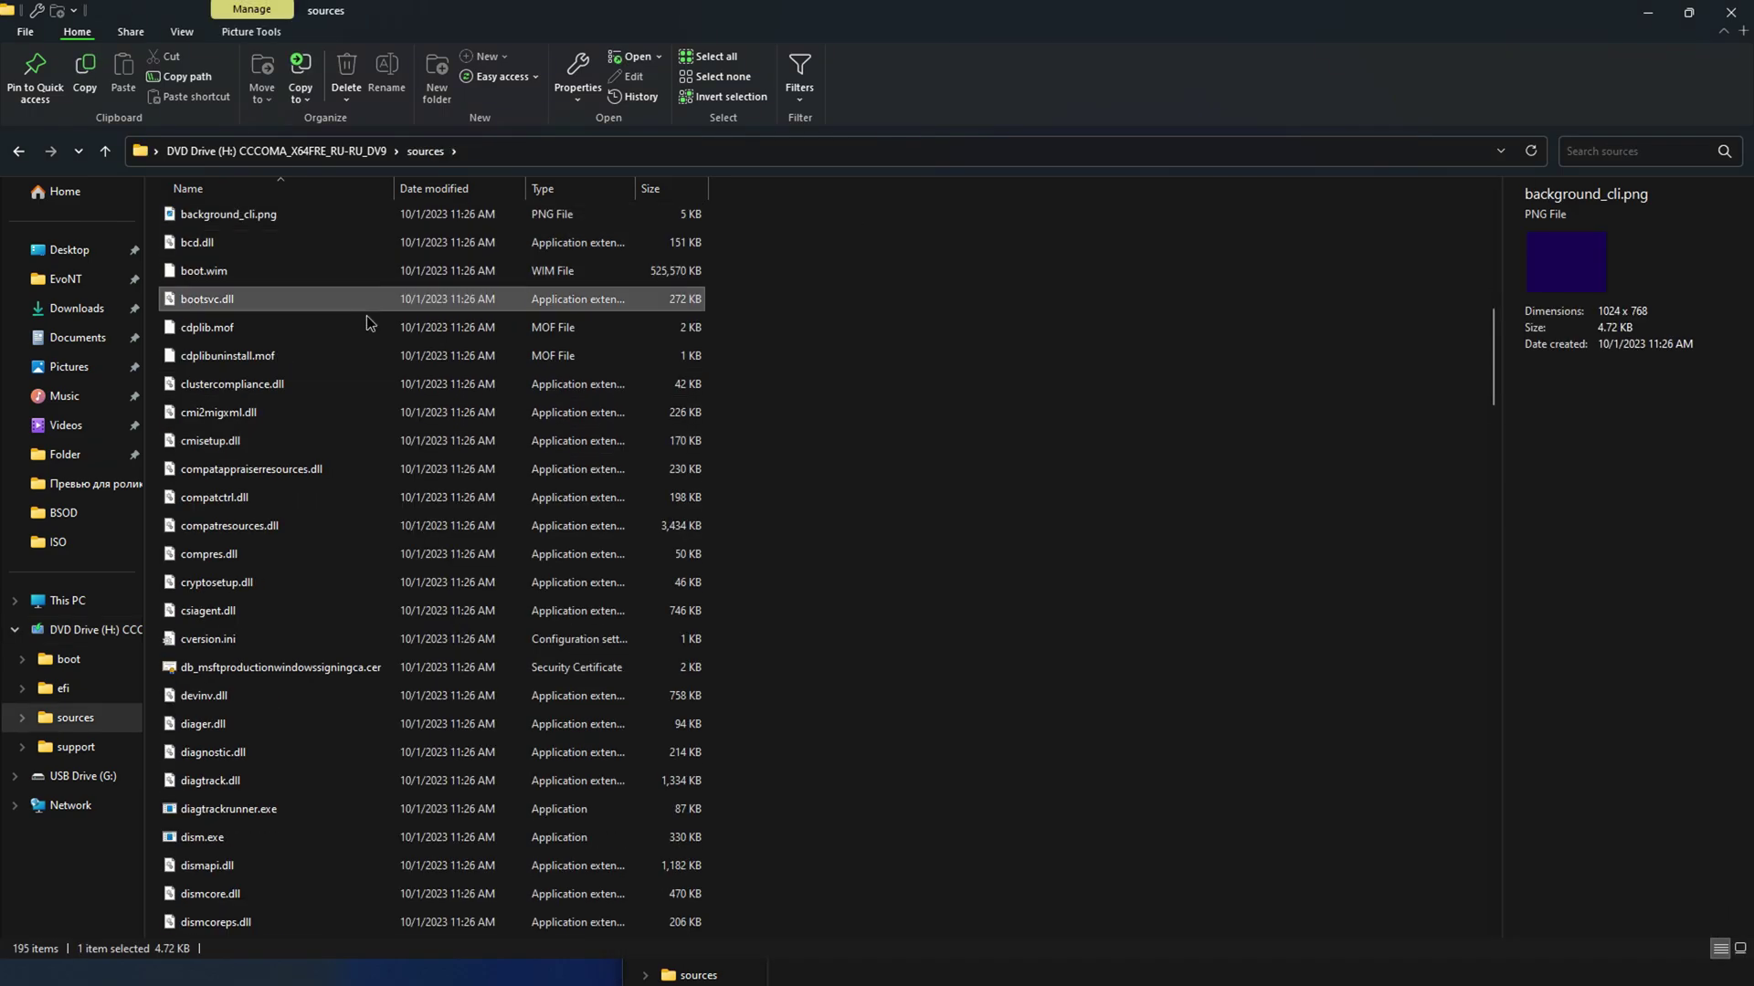
click(271, 270)
key(alt+Tab)
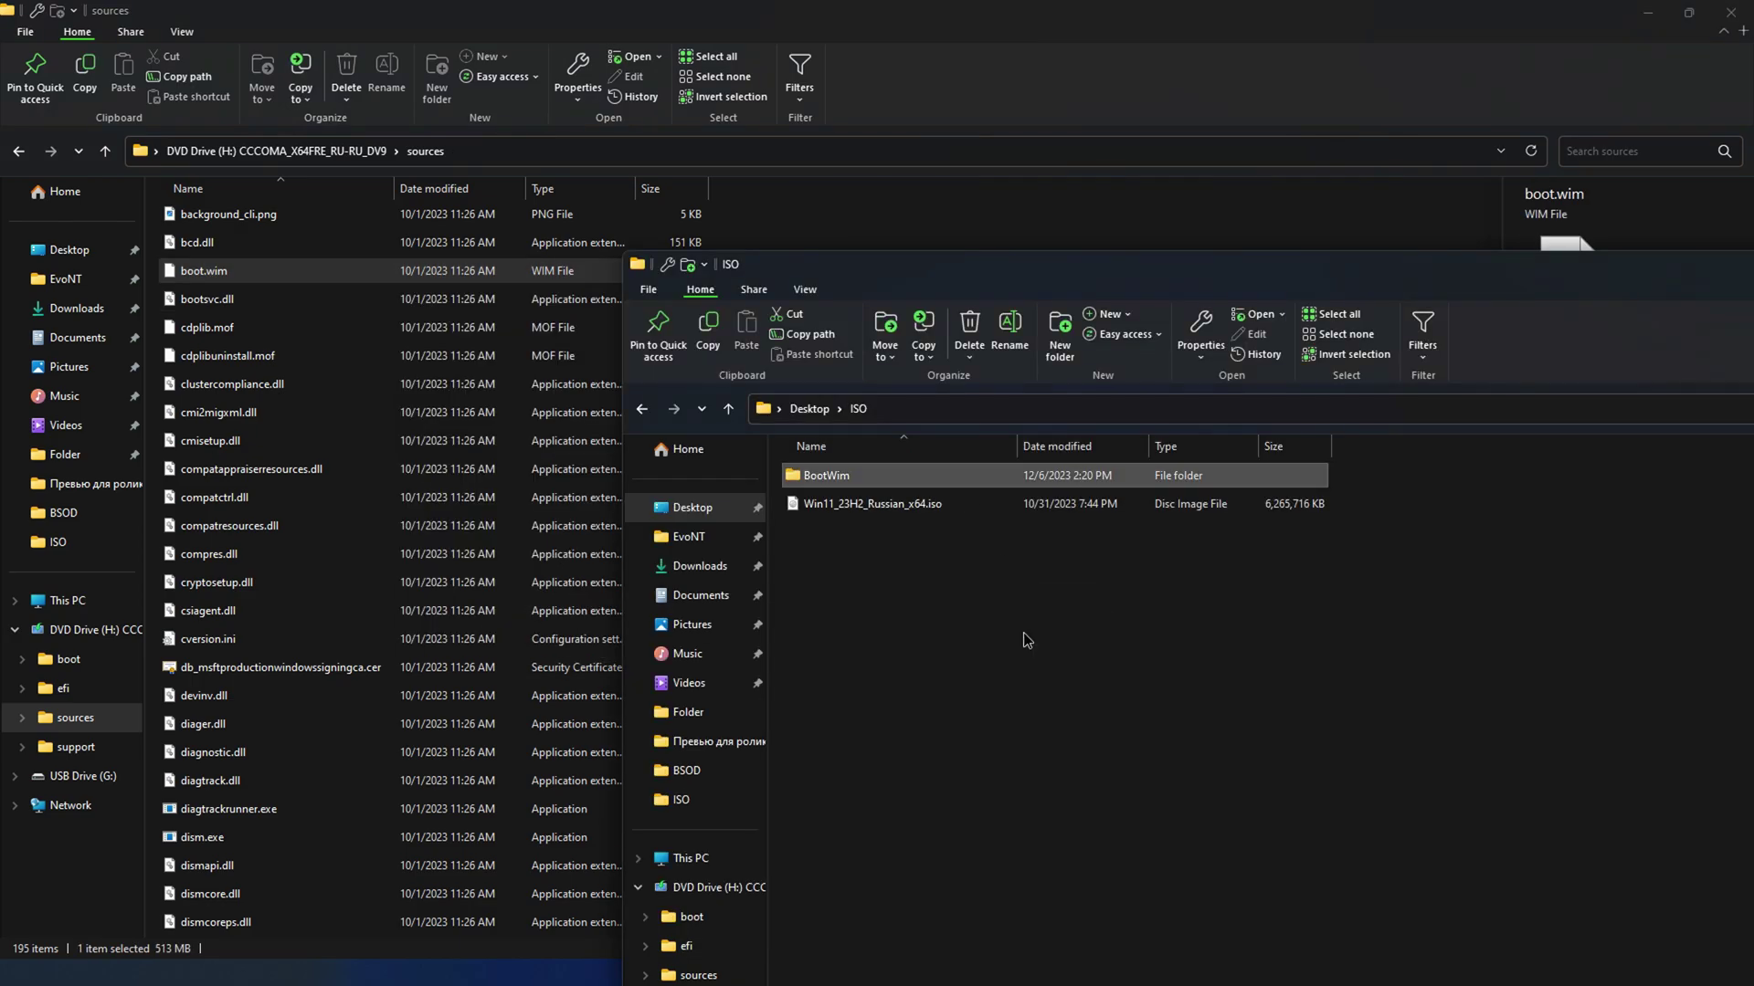
key(ctrl+v)
drag(959, 607, 880, 589)
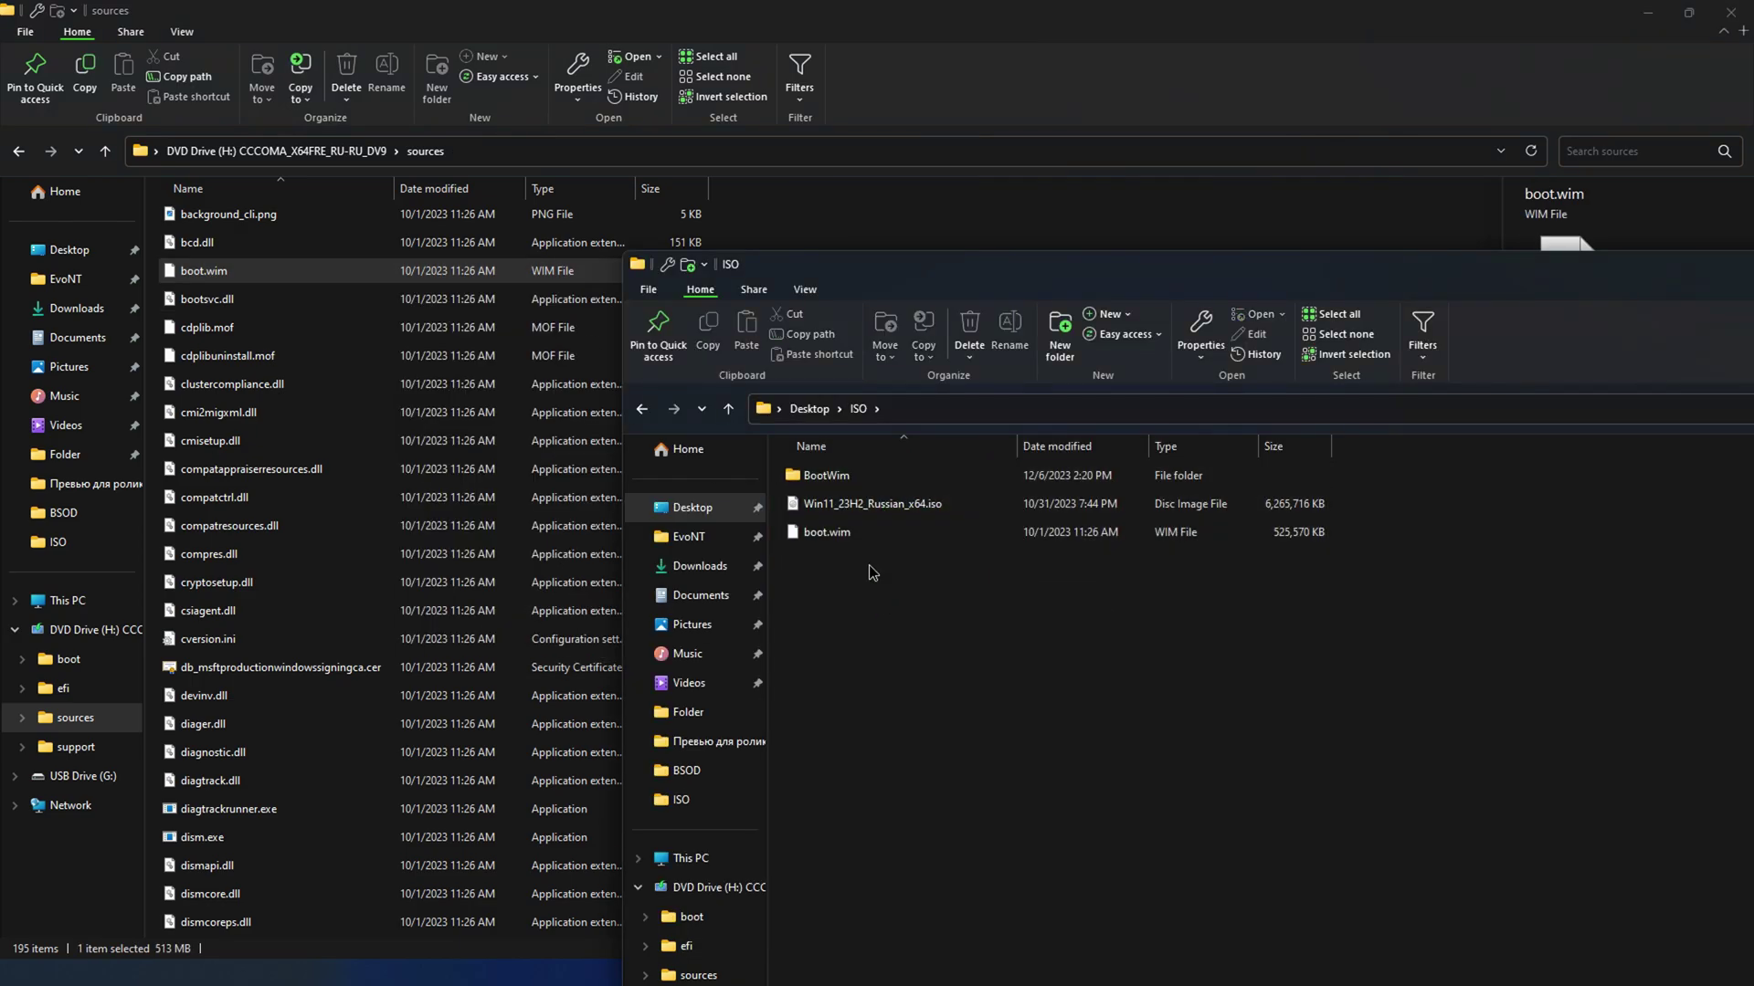
click(922, 505)
click(950, 500)
click(959, 477)
click(1002, 645)
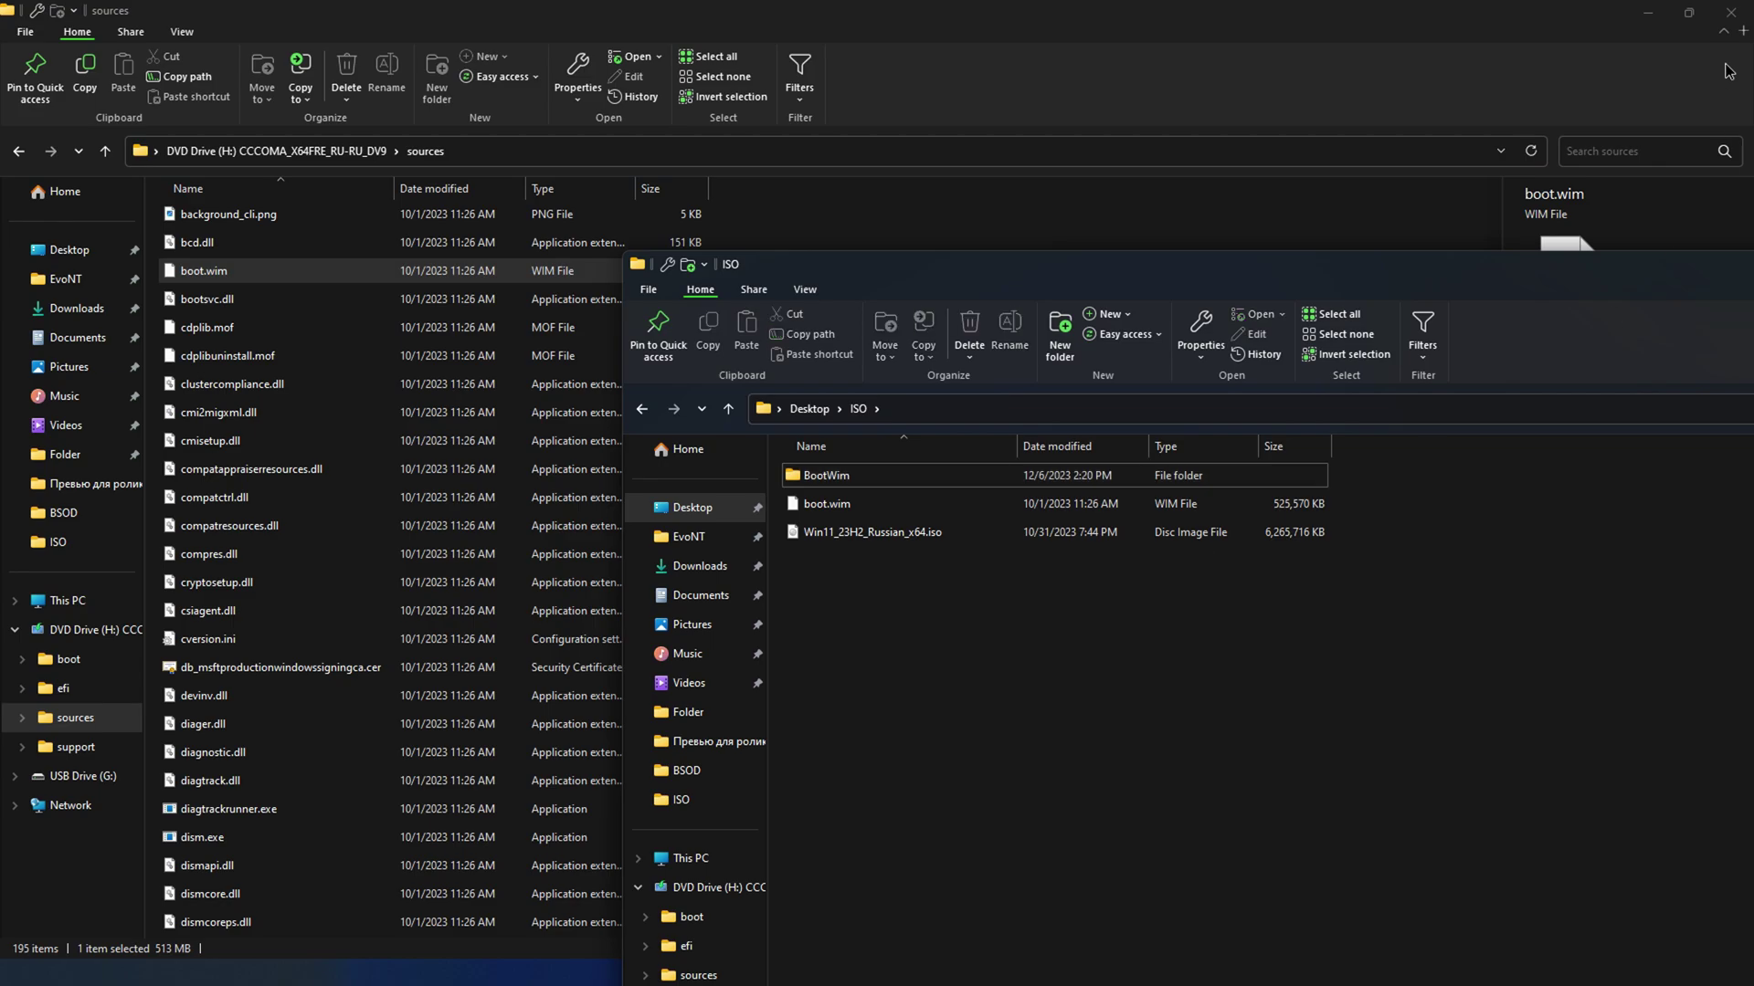
- Close the DVD drive's file window, maximize the ISO folder window and launch gimagex_x64.exe
click(1733, 11)
drag(1095, 267, 516, 0)
key(super)
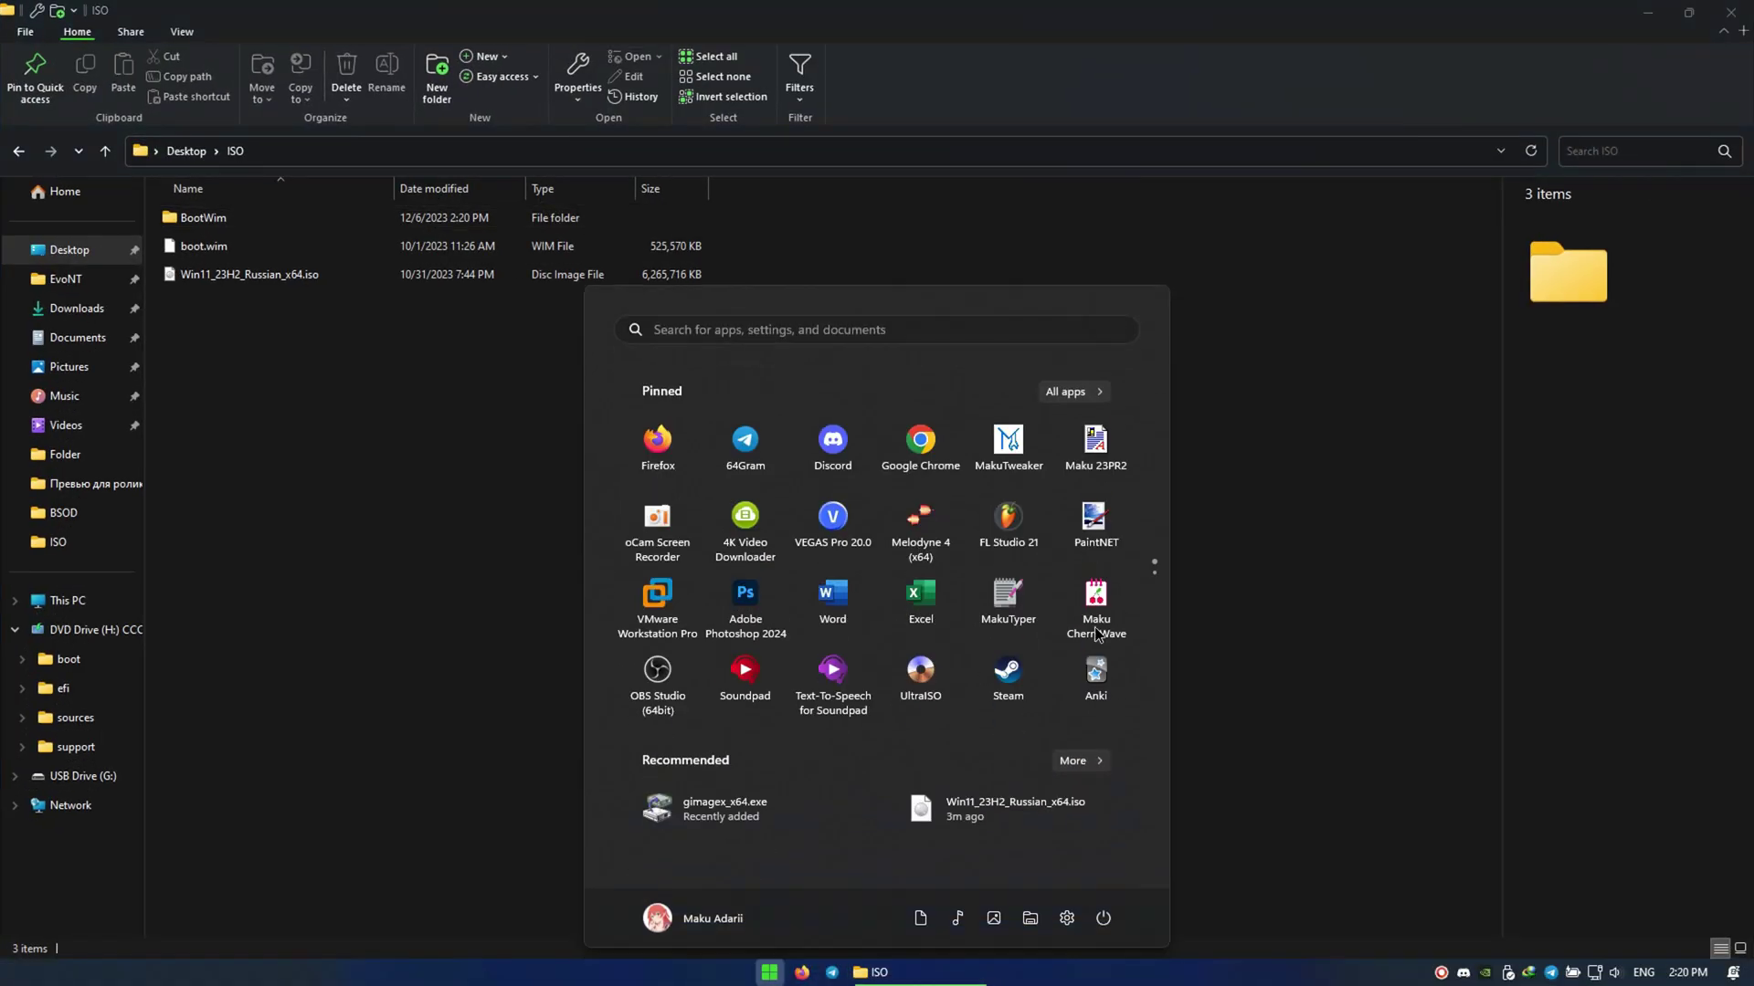
text(gimagex_x64.exe)
key(Return)
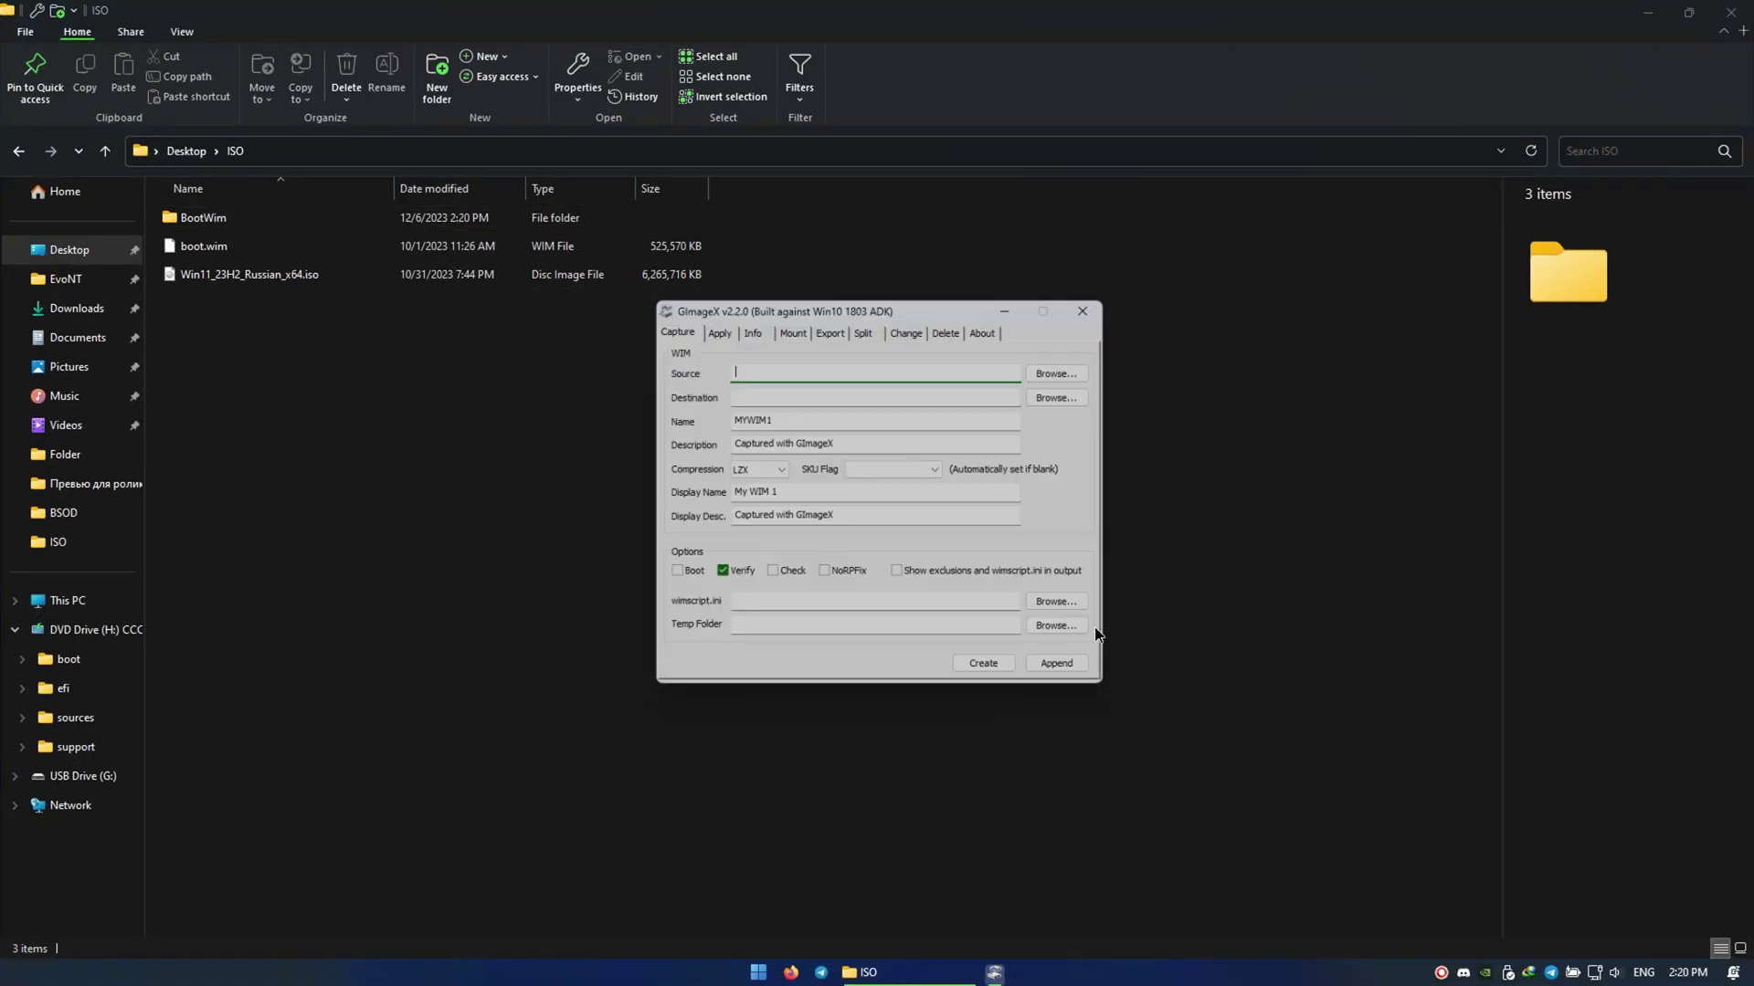
- Set the GImageX mount point to the BootWim folder in OneDrive\Desktop\ISO
click(801, 331)
click(1069, 369)
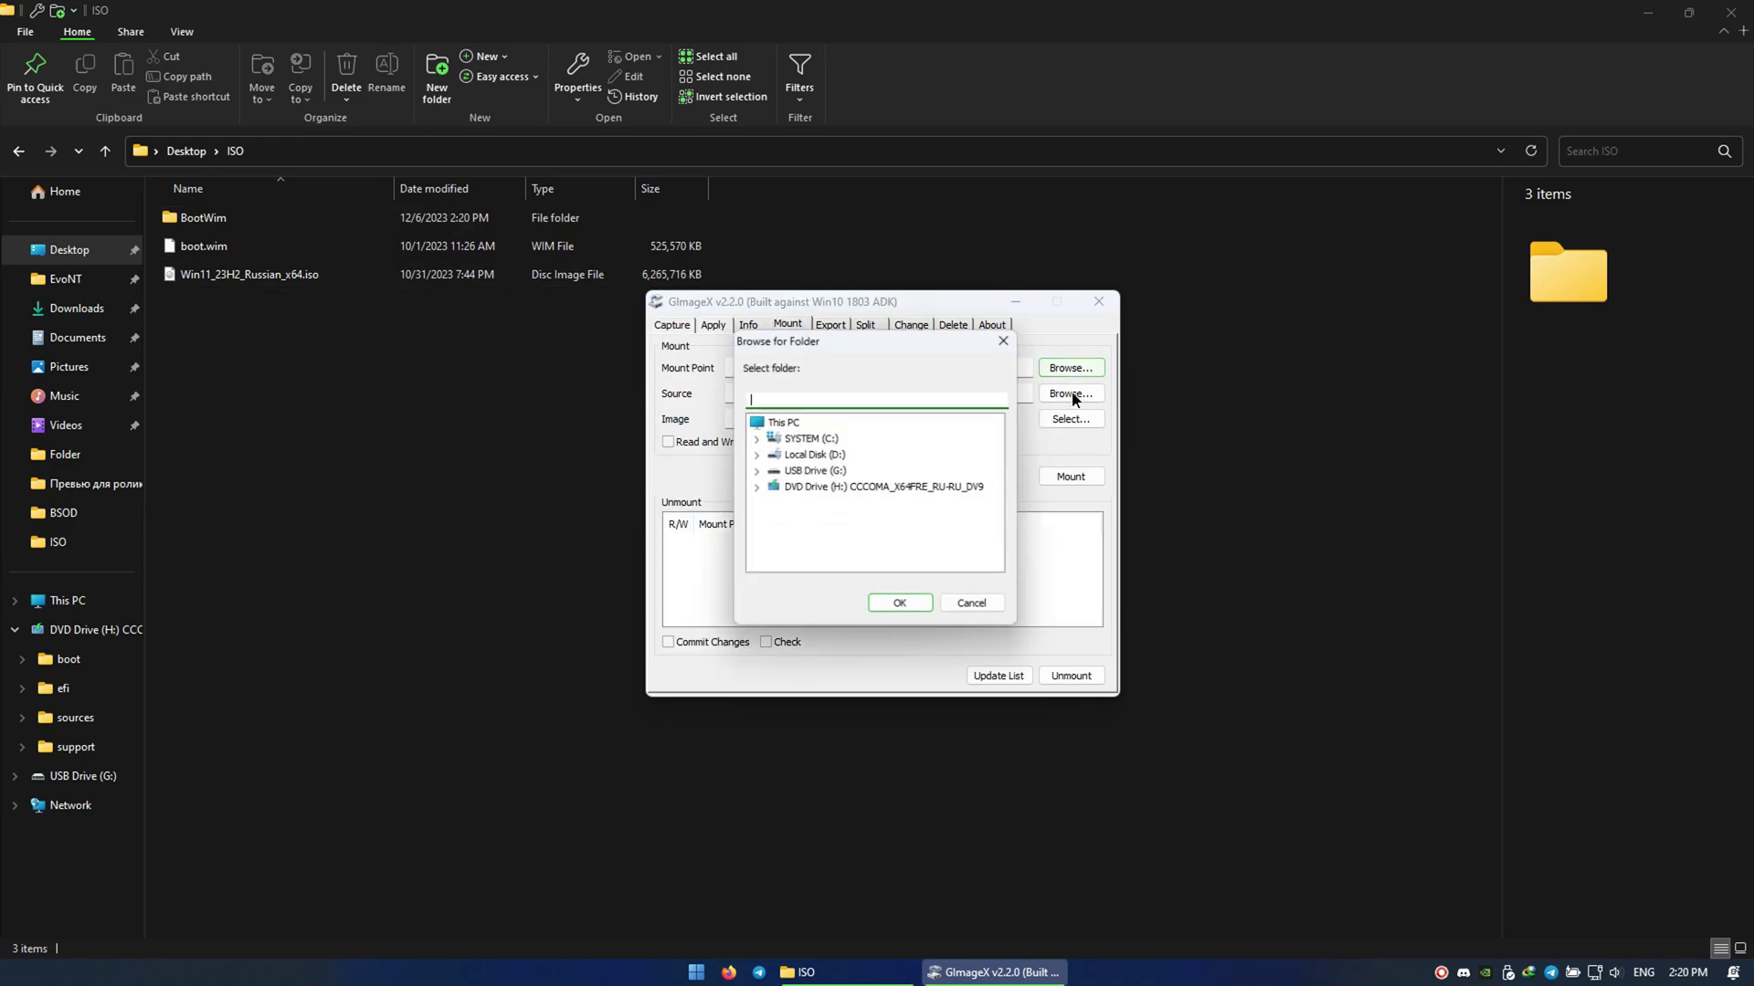
drag(845, 322, 1127, 468)
double_click(1085, 568)
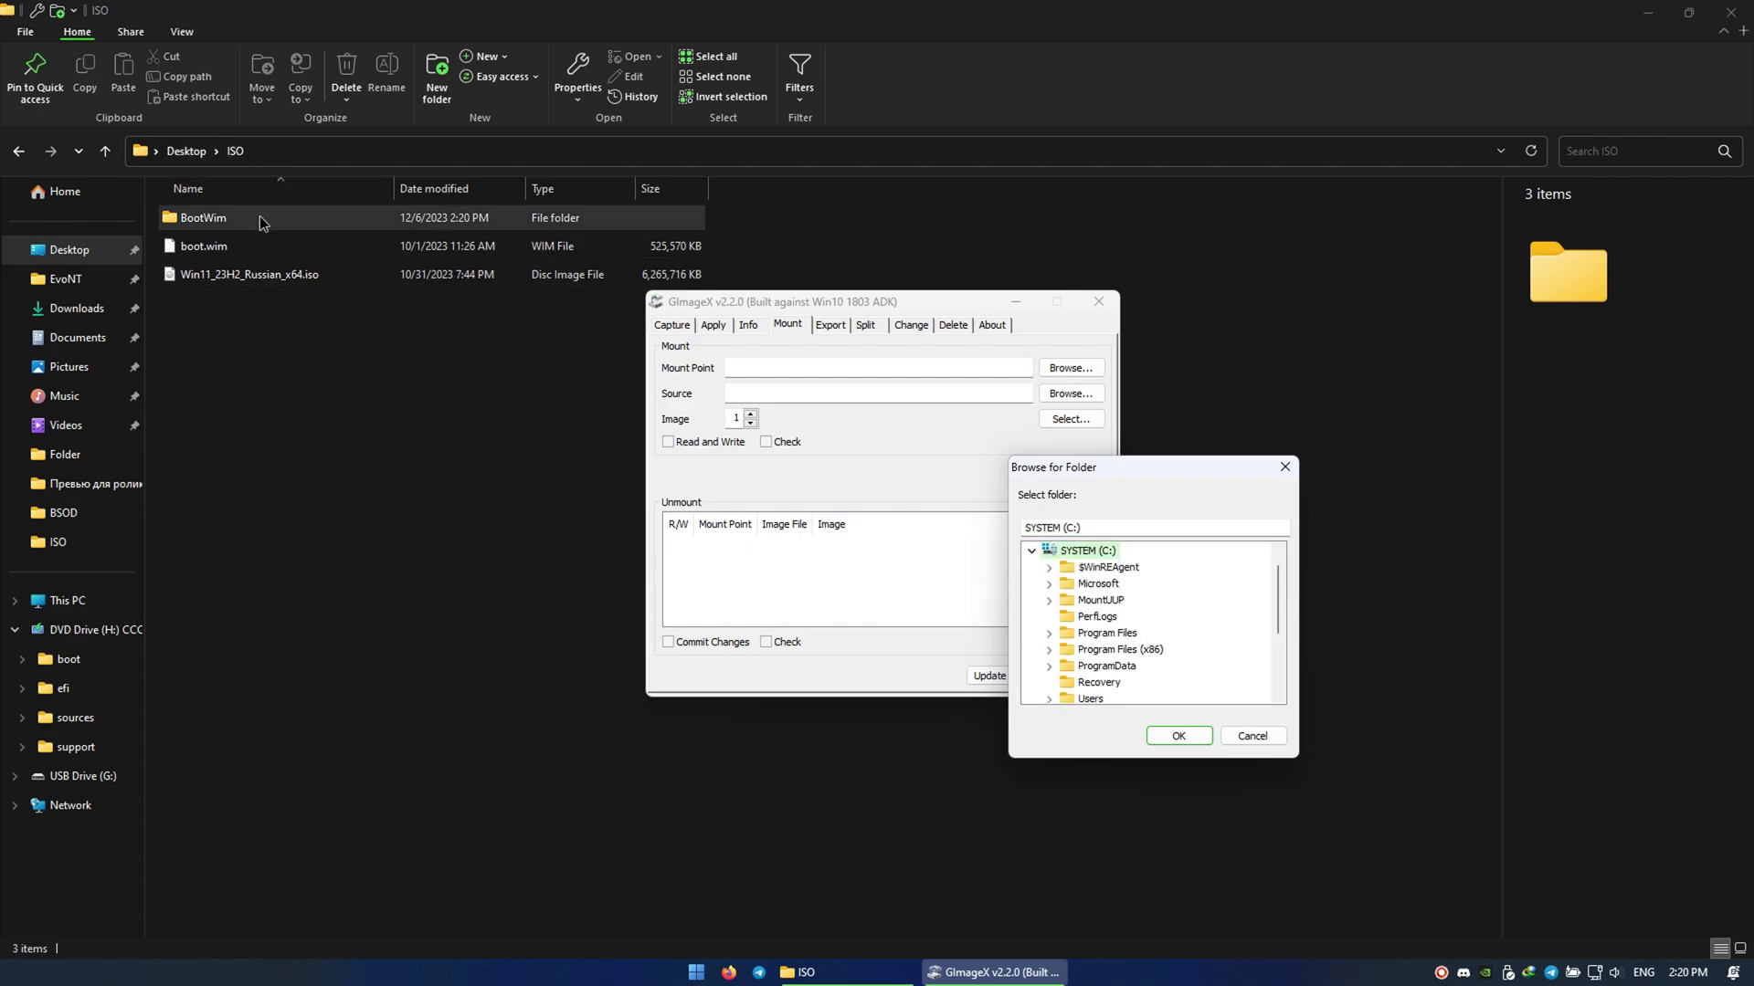
scroll(1164, 622, down, 3)
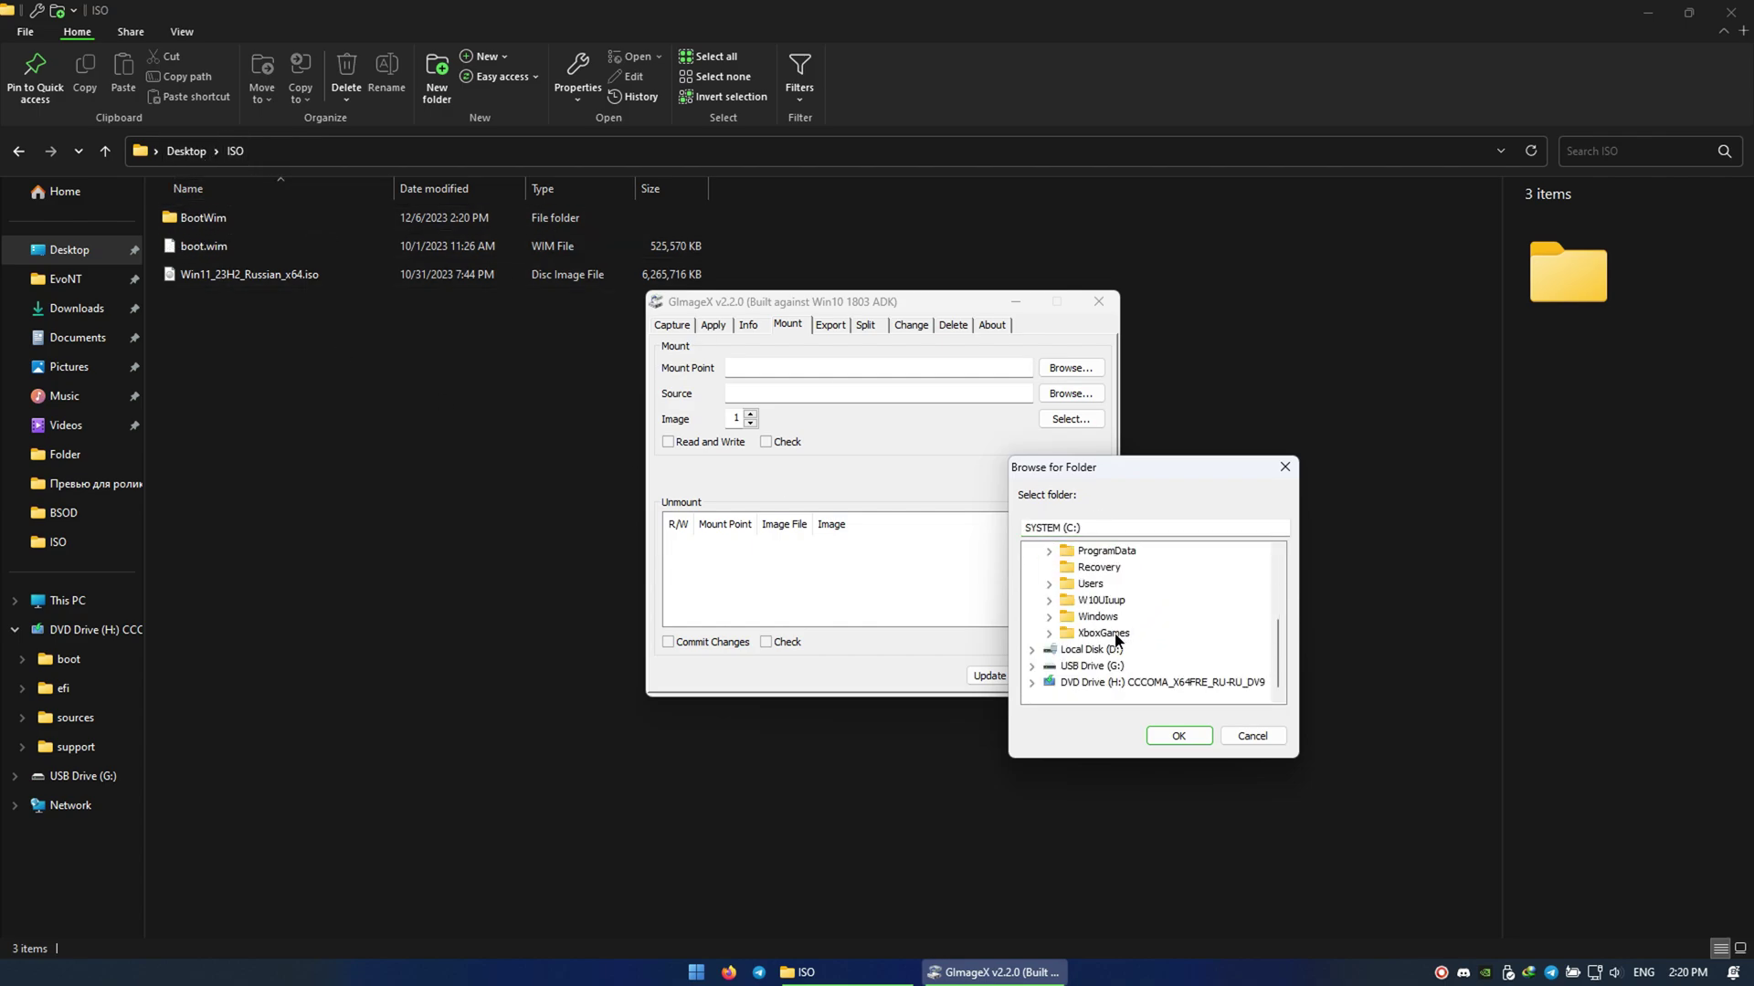
double_click(1090, 584)
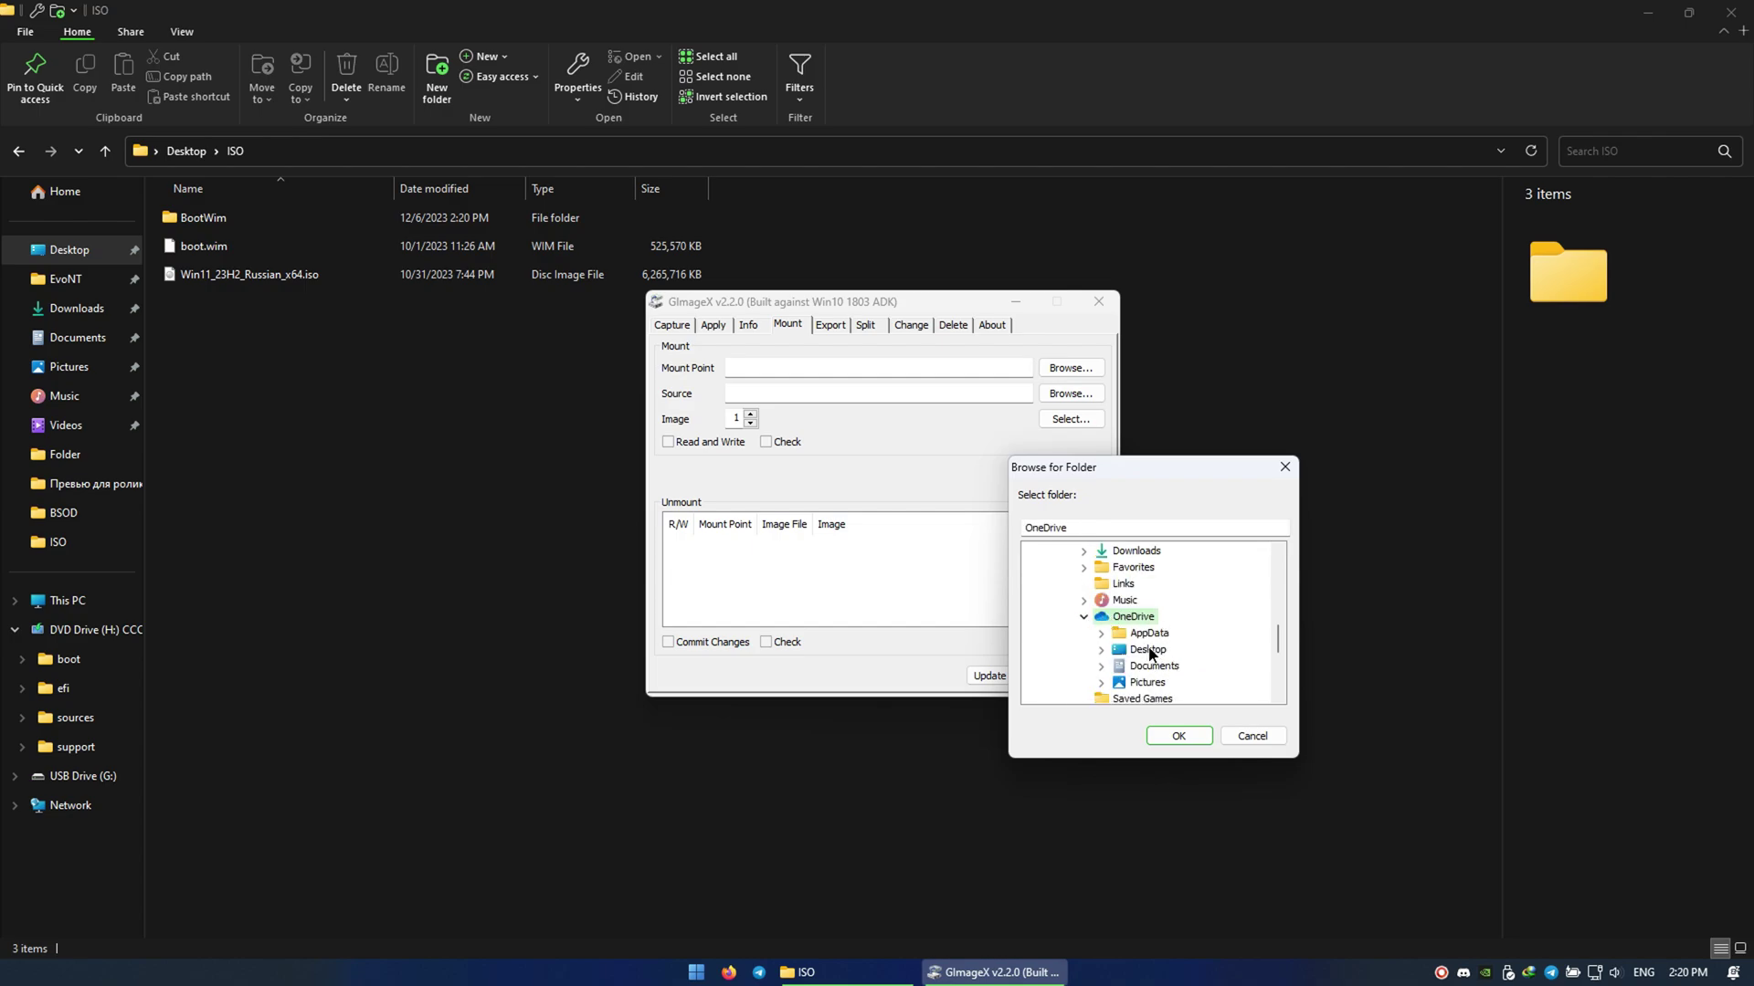
double_click(1149, 649)
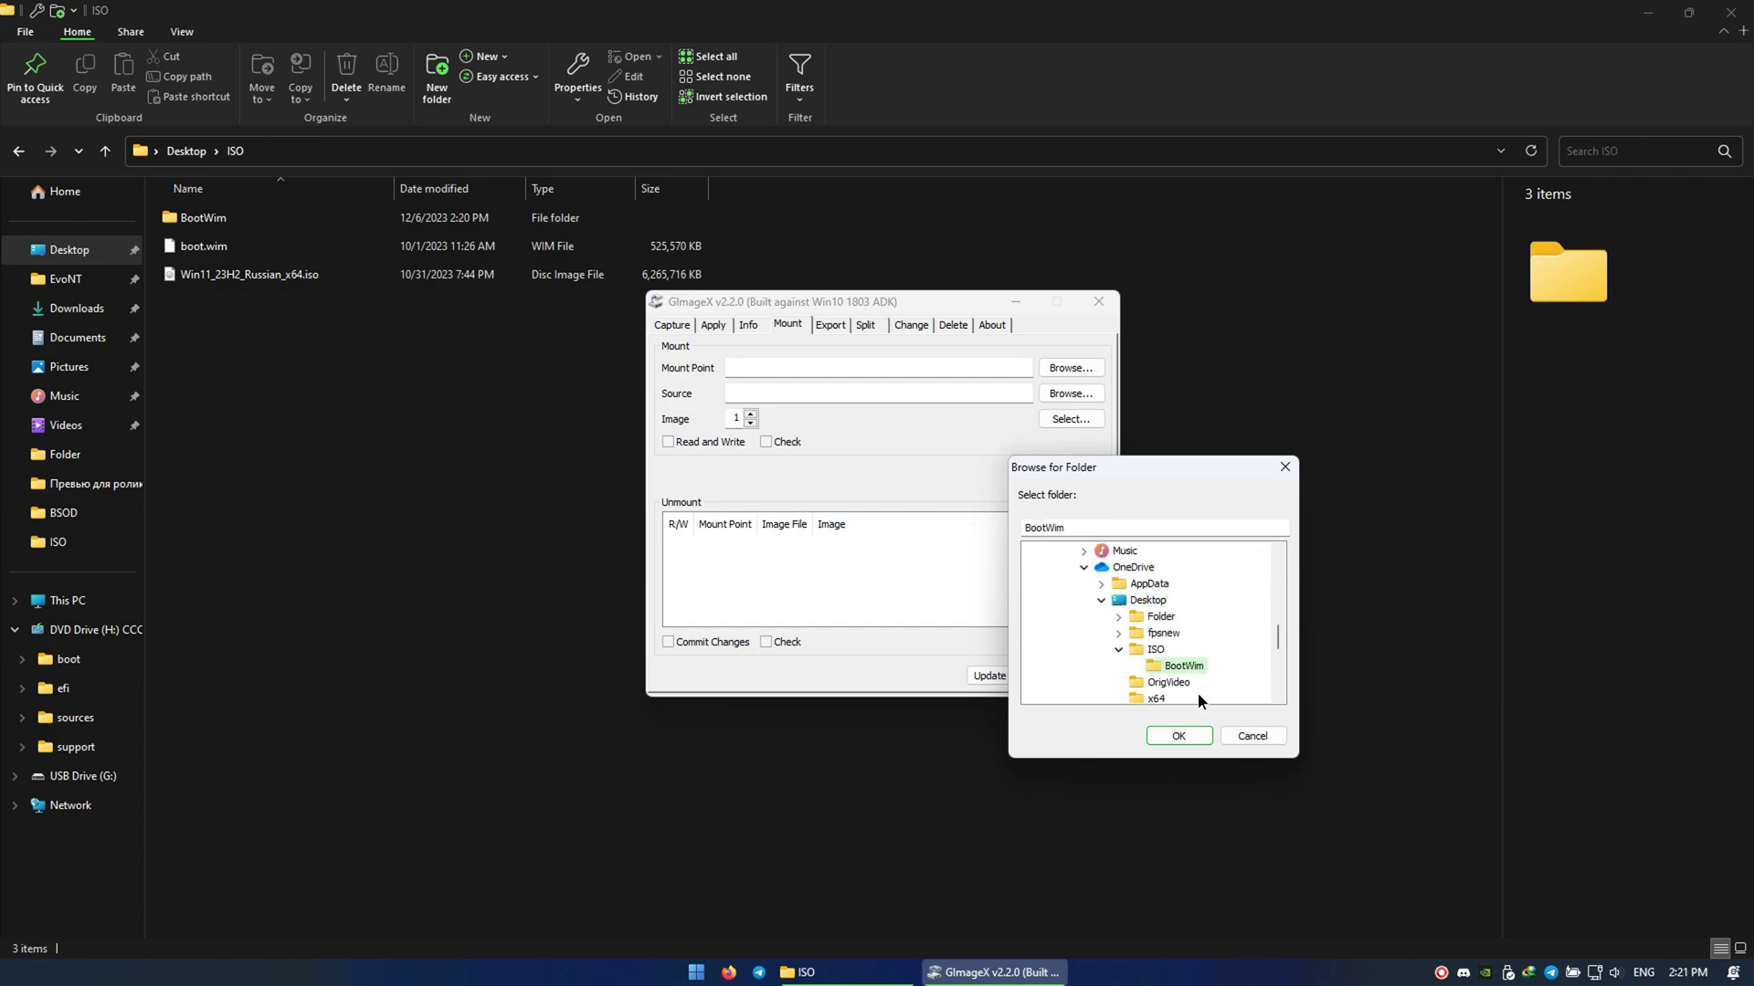
click(1192, 732)
- Set boot.wim from the ISO folder as the mount source and choose image 2, Microsoft Windows Setup (amd64)
click(793, 394)
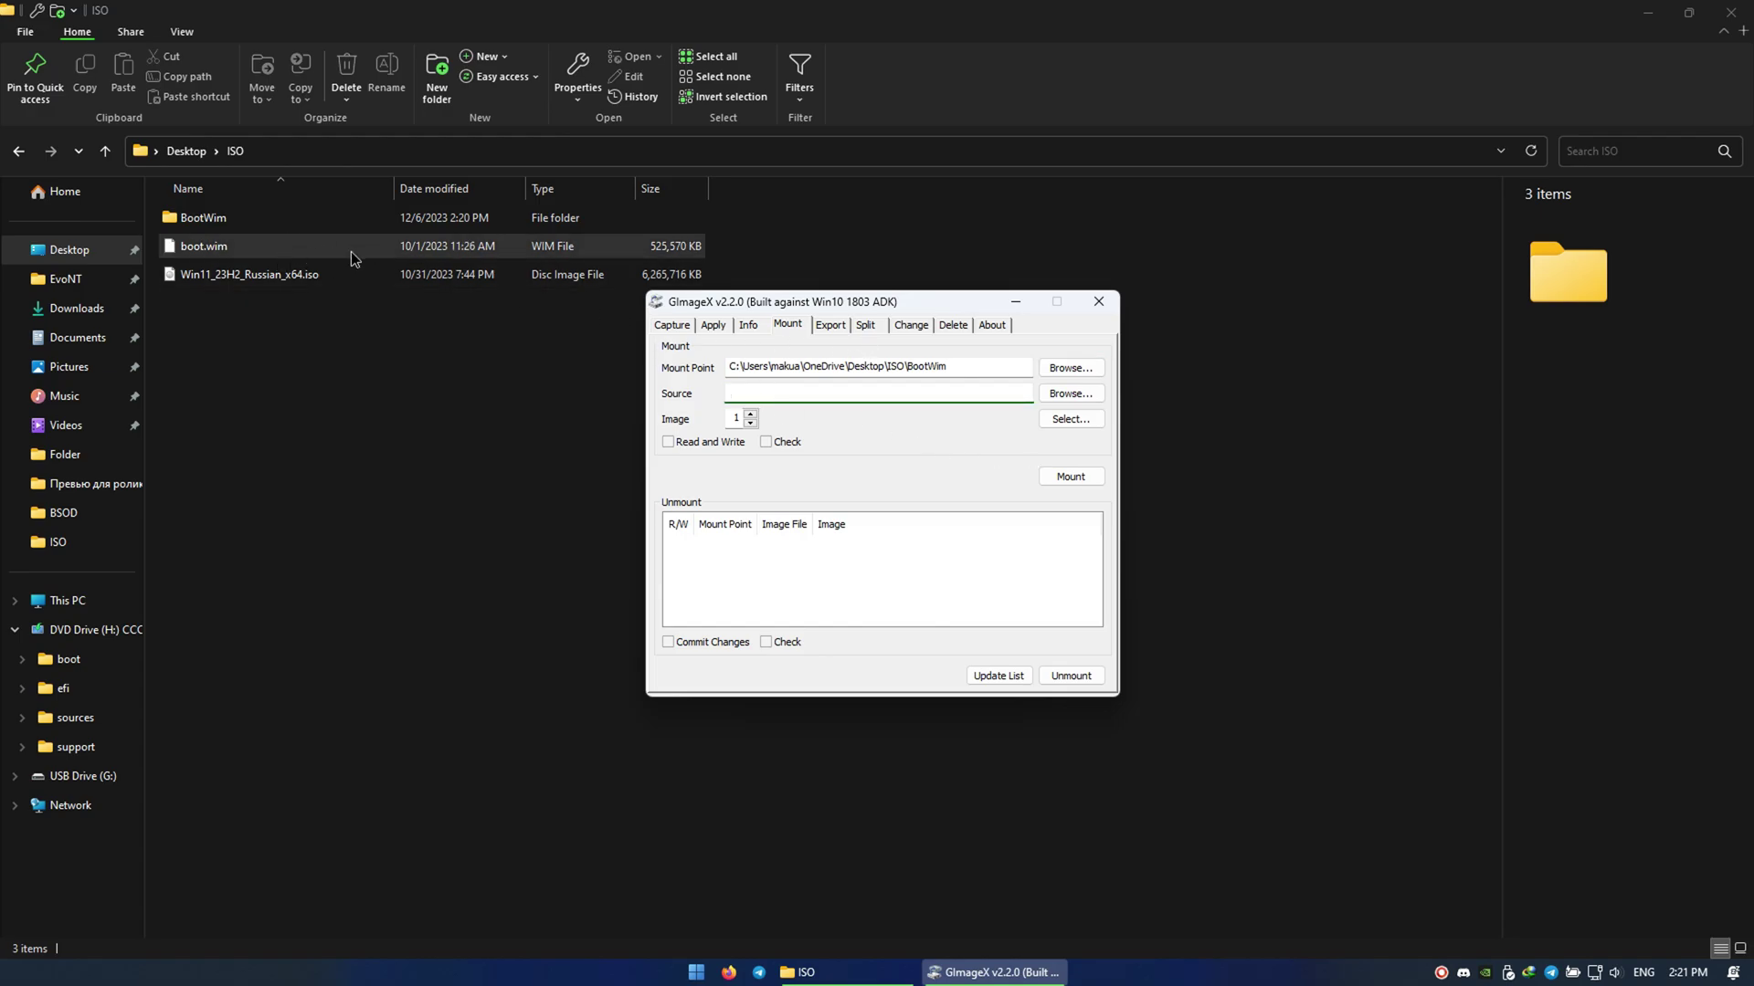
click(1100, 394)
double_click(889, 491)
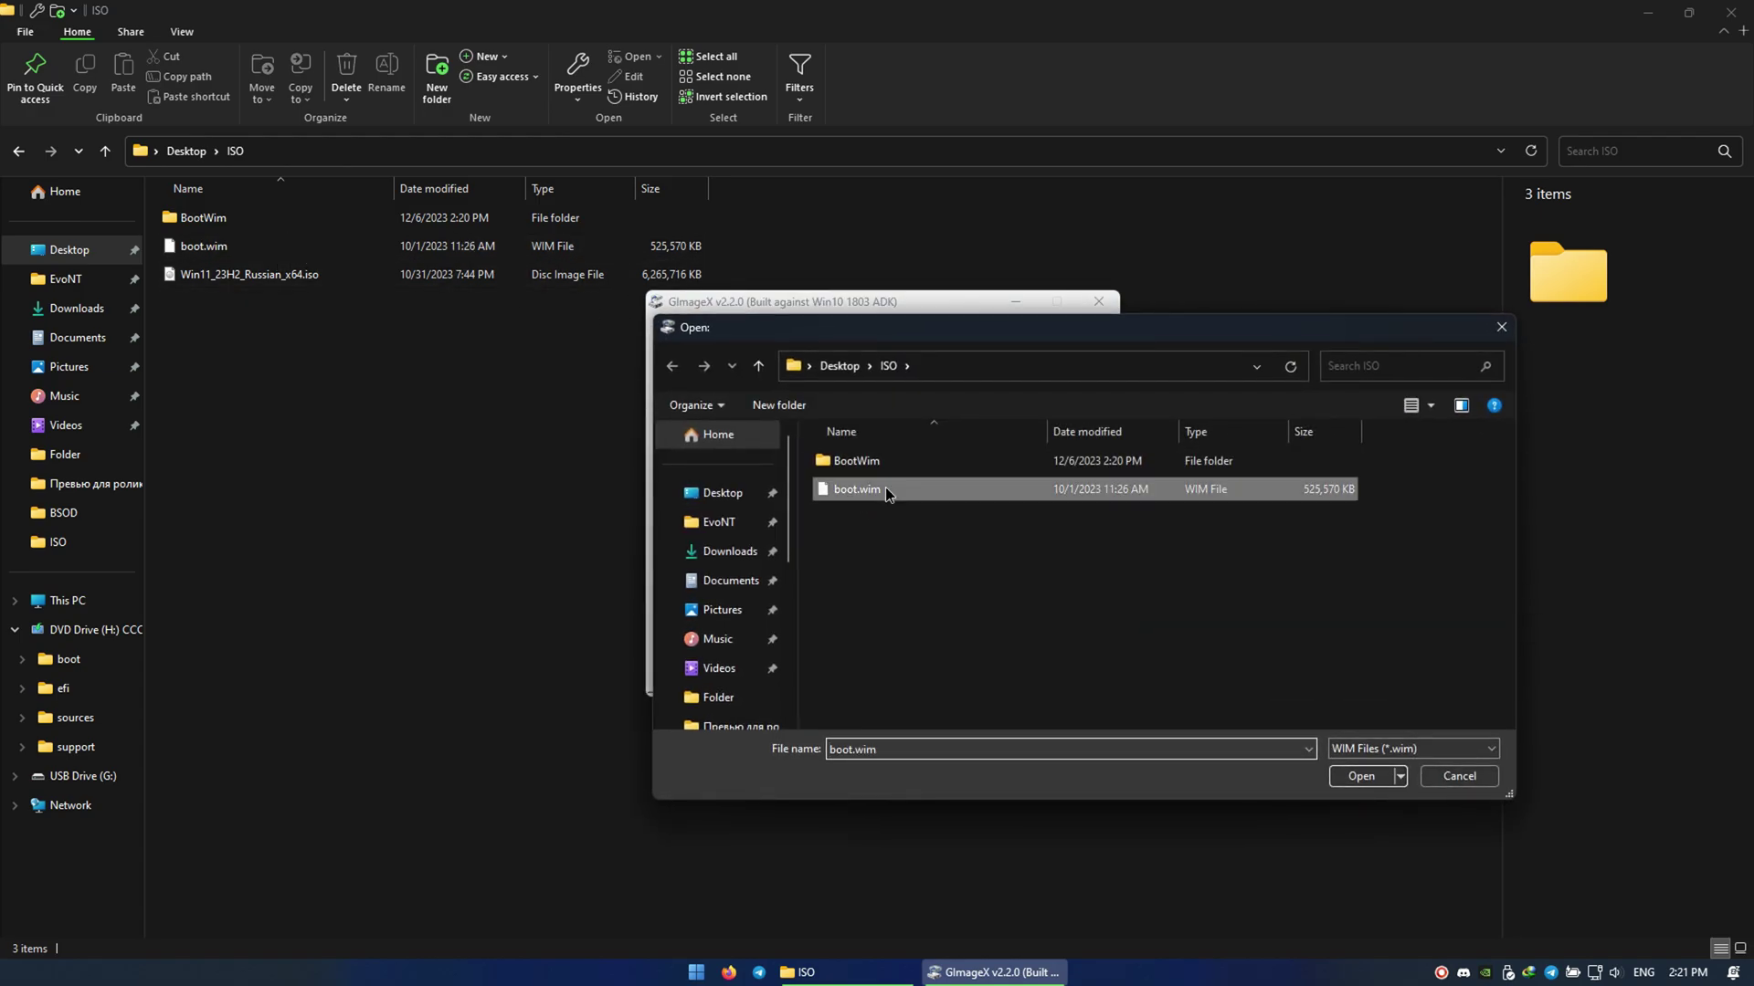
click(1084, 418)
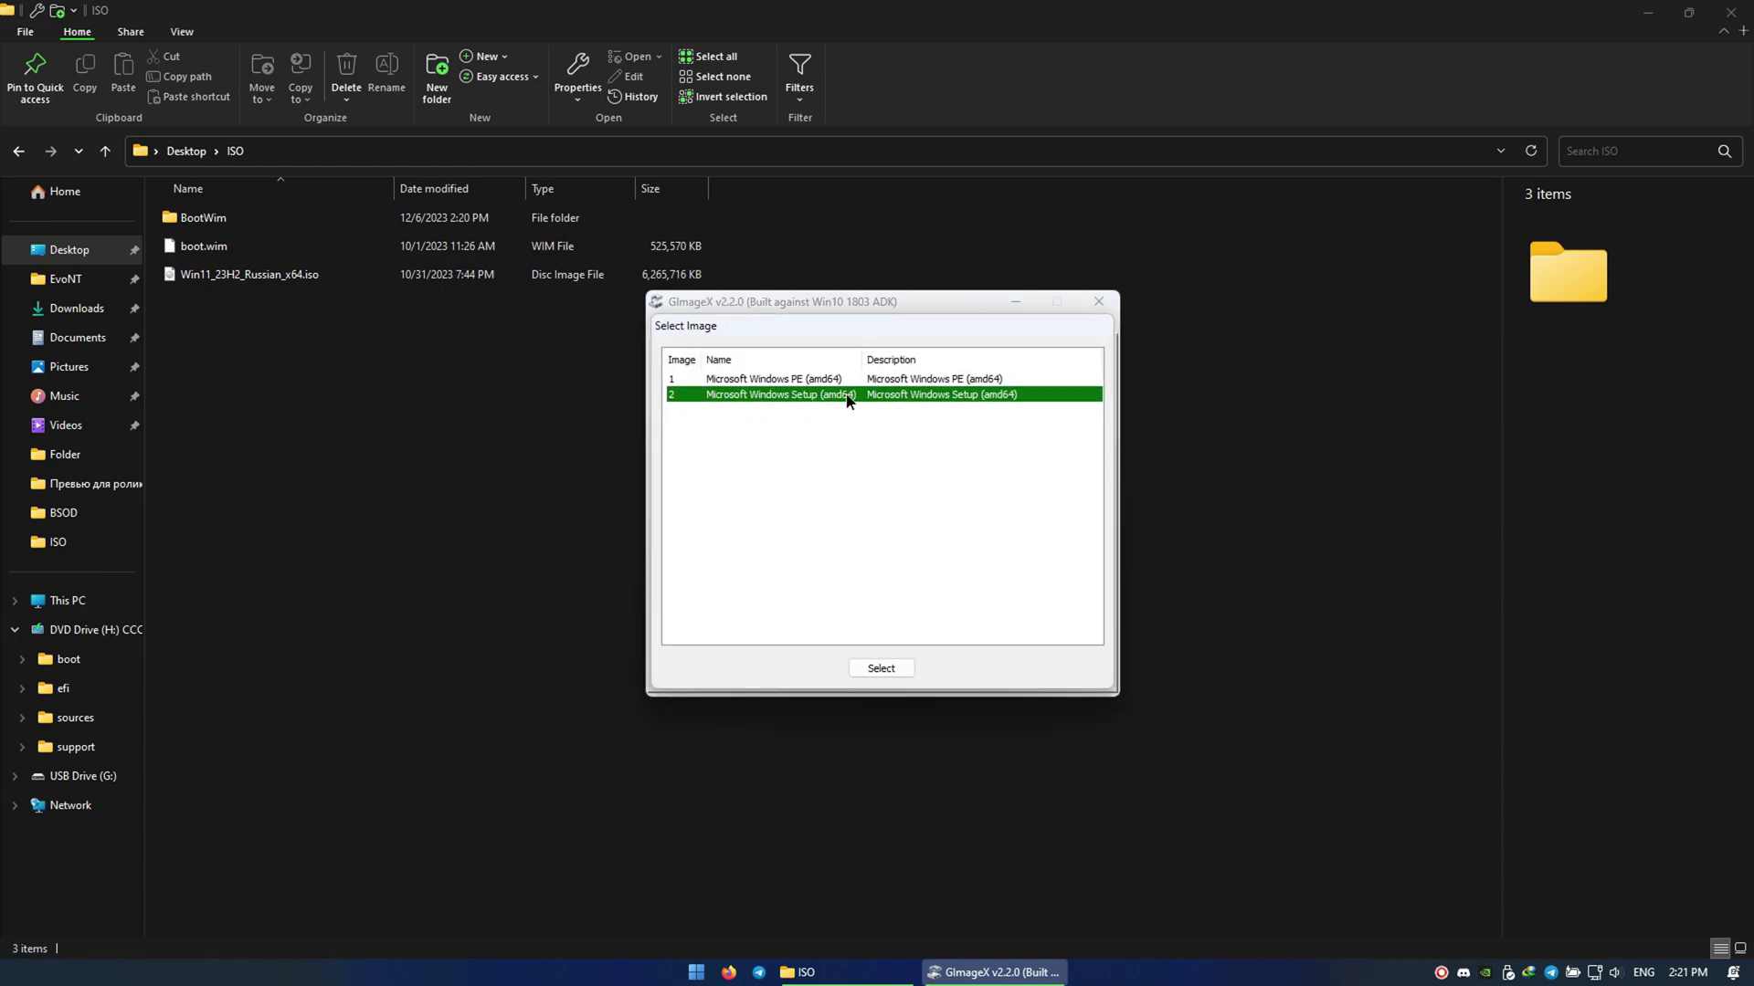
click(892, 674)
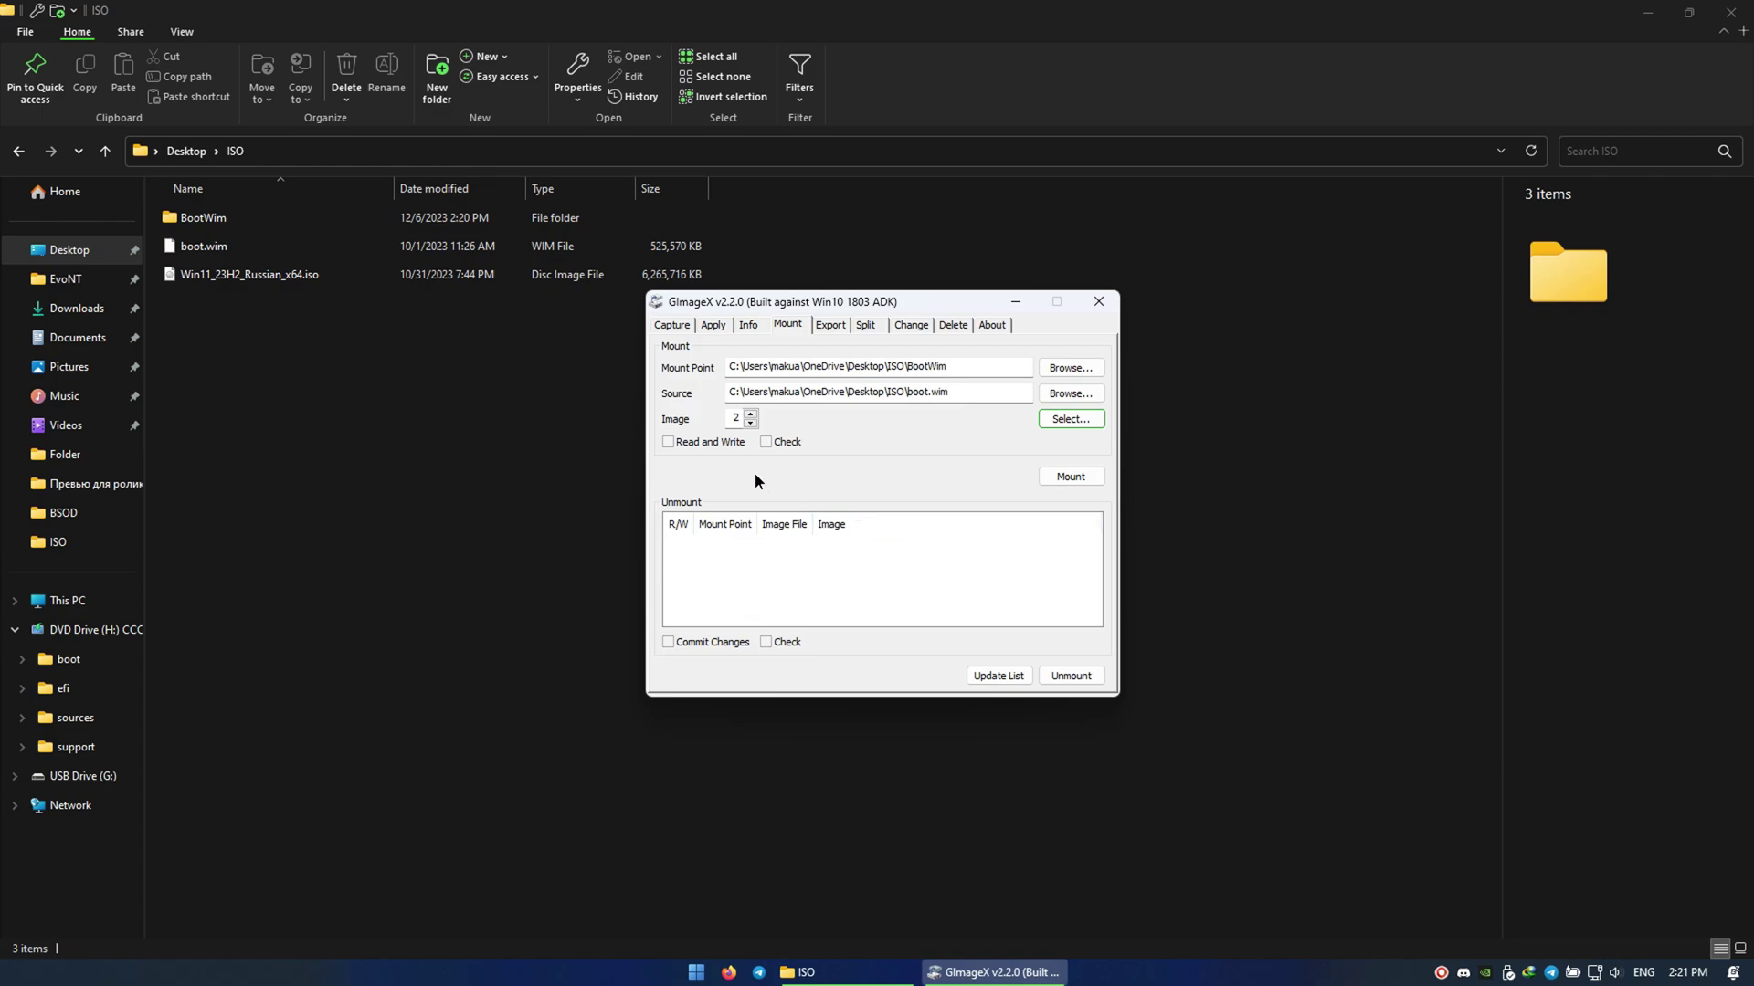
- Mount the chosen boot.wim image with Read and Write access and dismiss the finished operation's report
click(688, 444)
click(1073, 477)
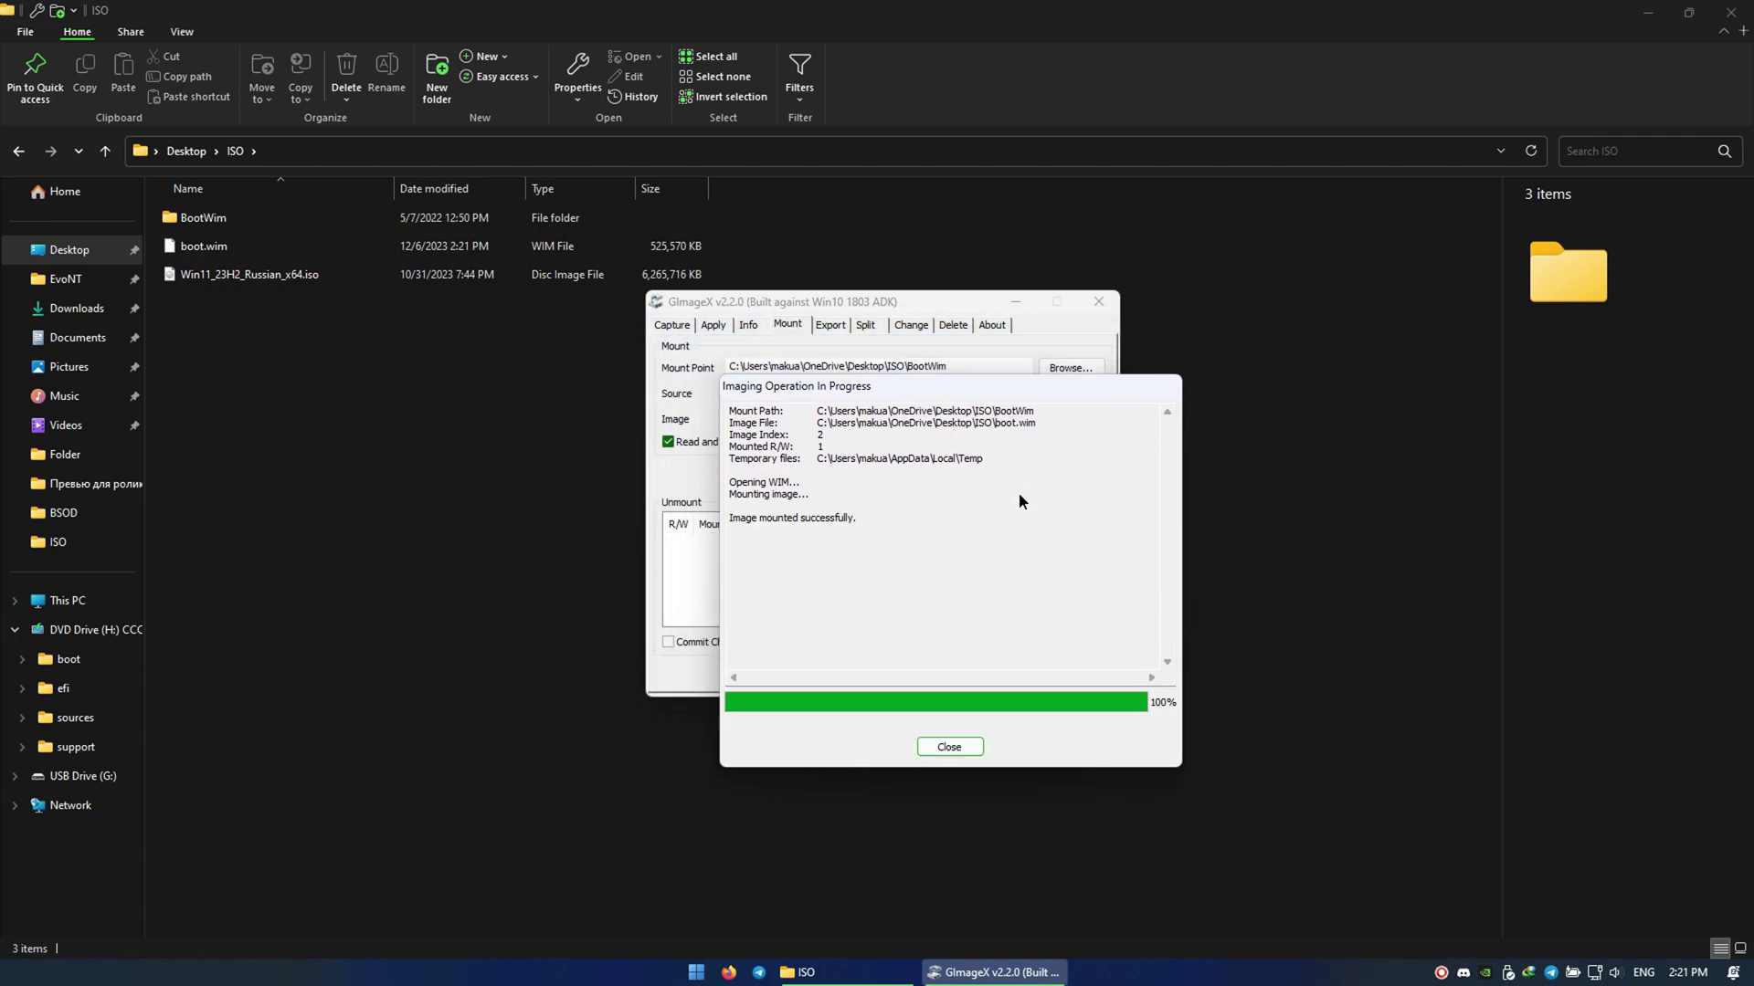
click(949, 747)
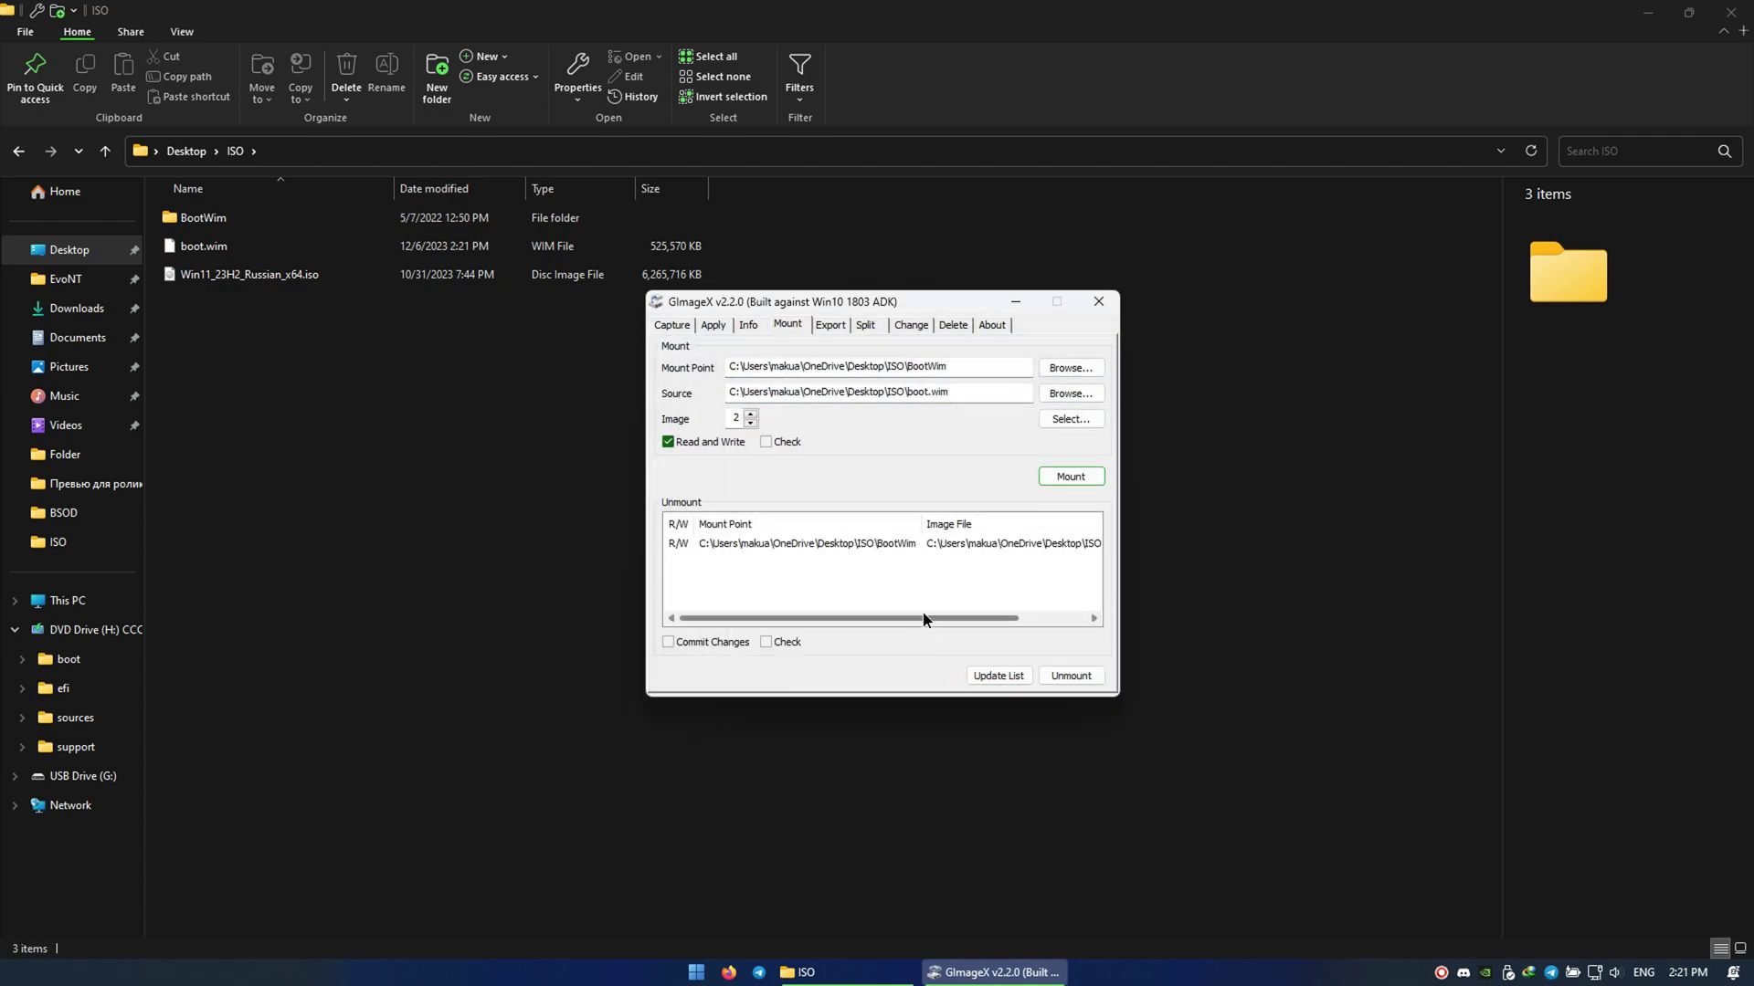
- Select the mounted BootWim image in the unmount list and enable Commit Changes
click(862, 544)
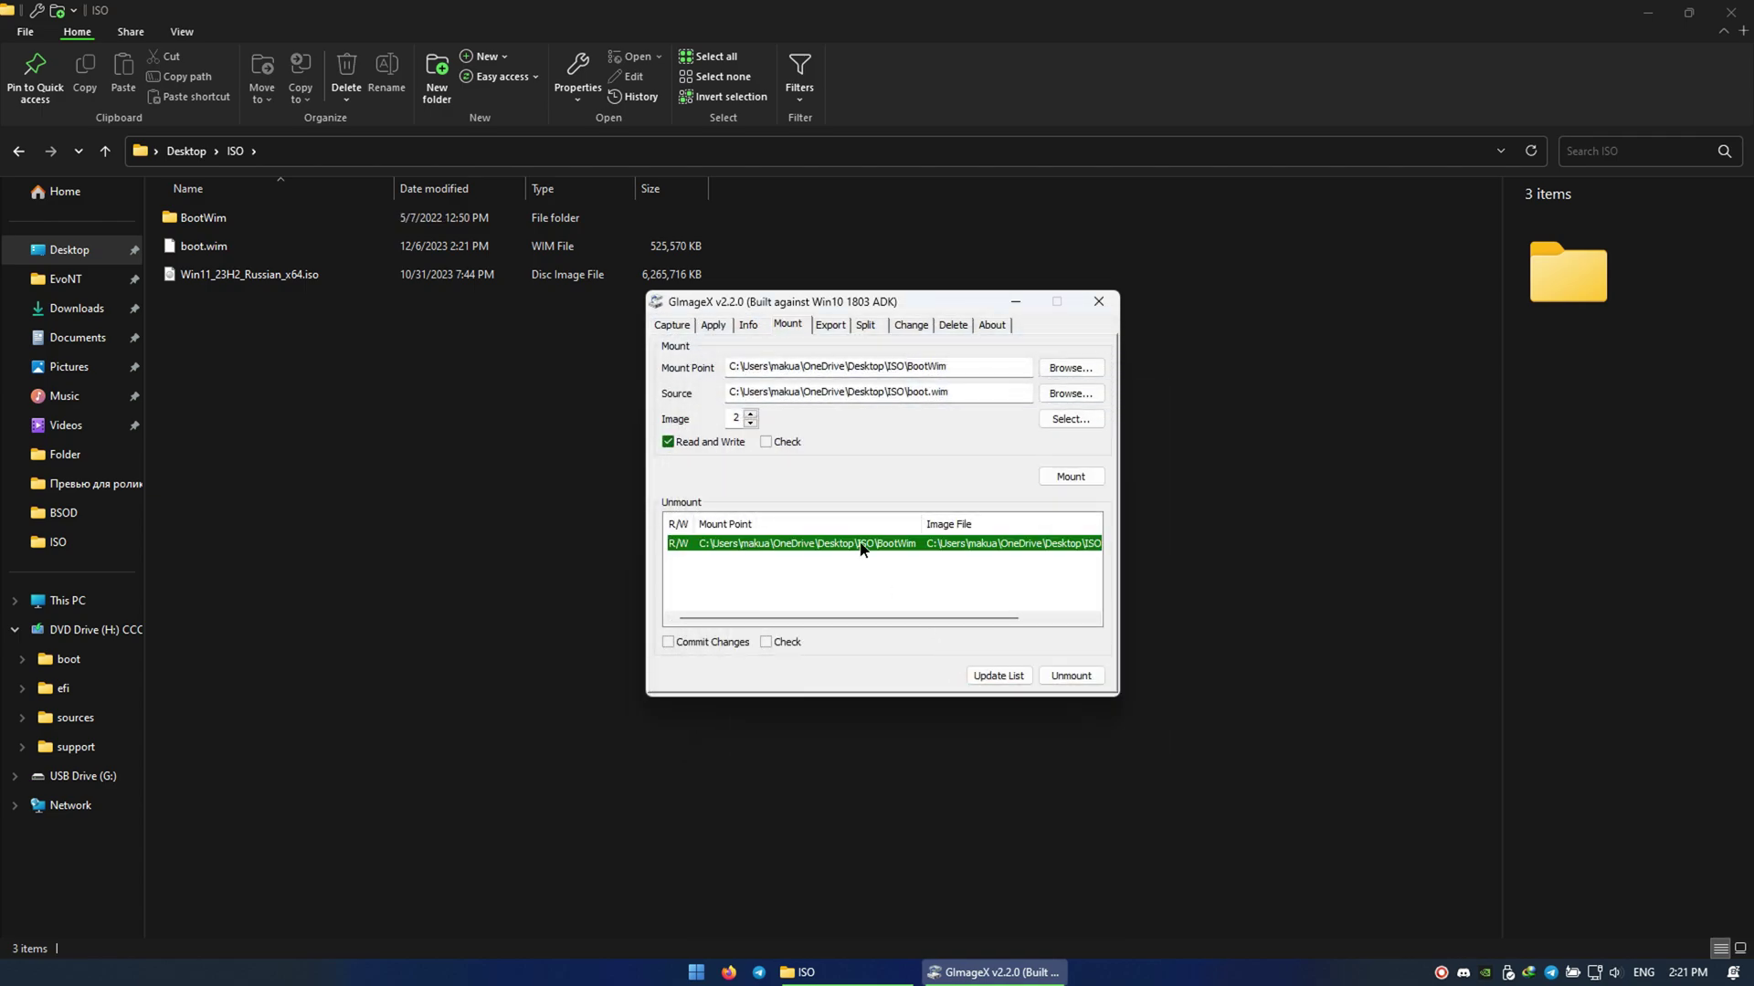
click(690, 645)
click(919, 548)
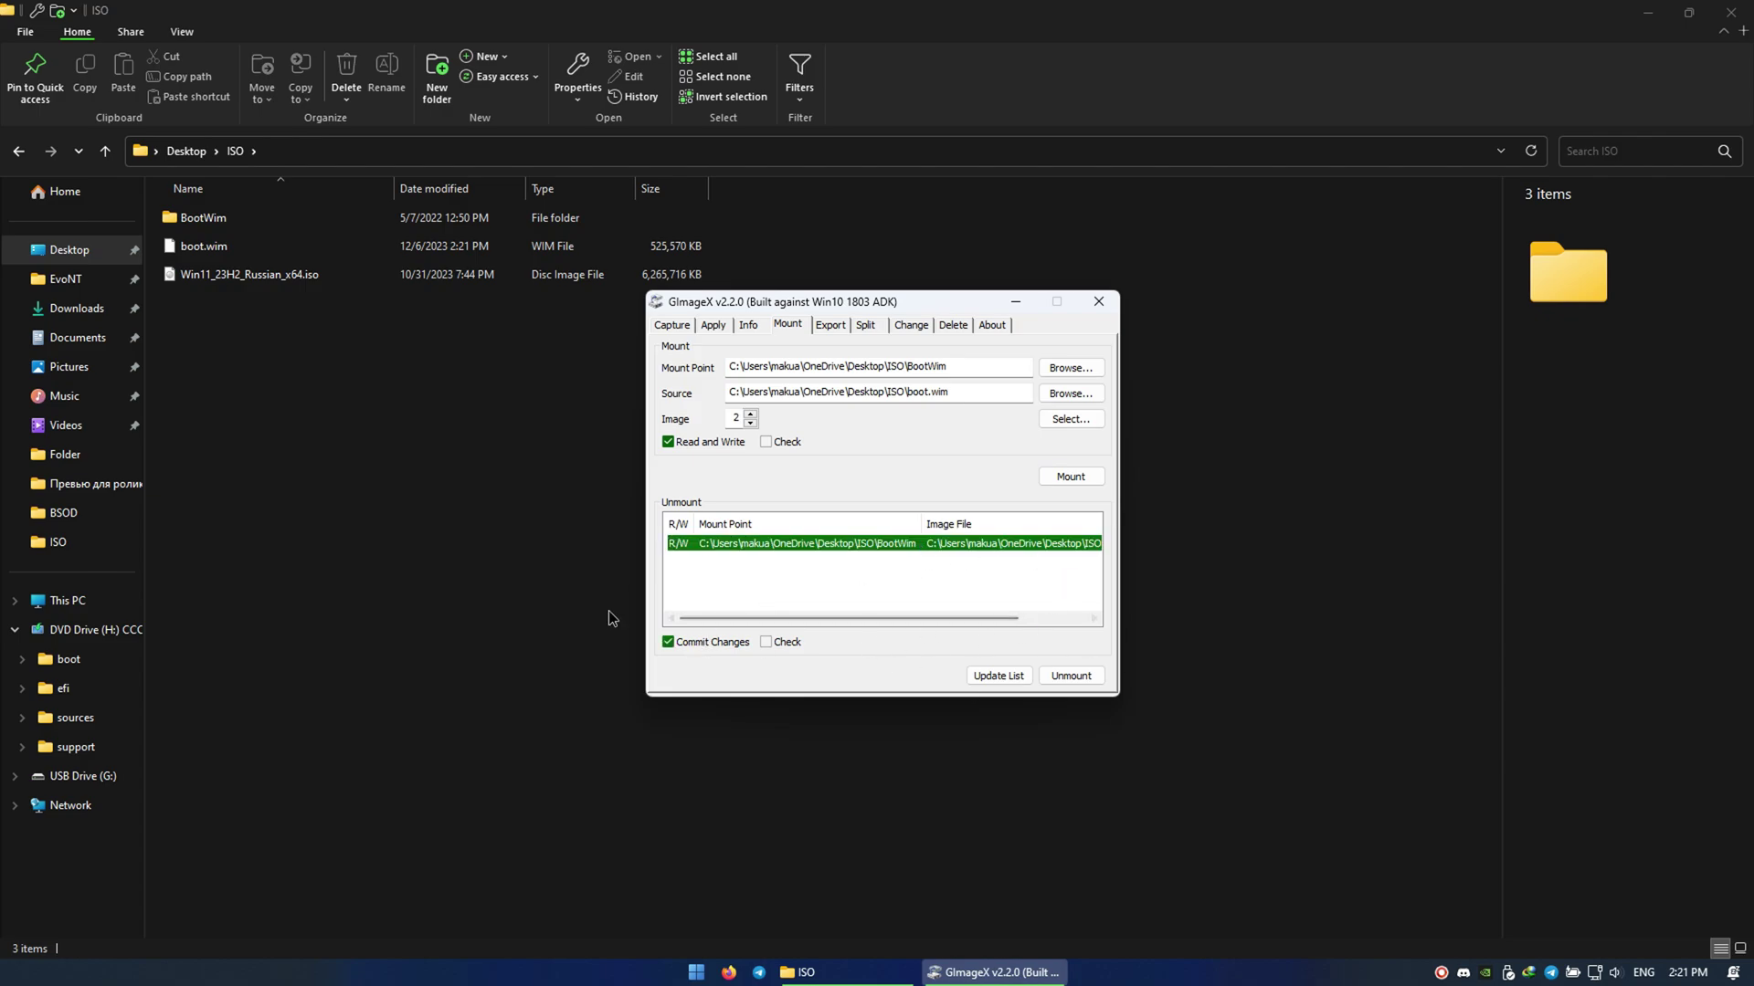
- Open the sources\ru-RU folder inside the mounted BootWim folder in File Explorer
double_click(236, 218)
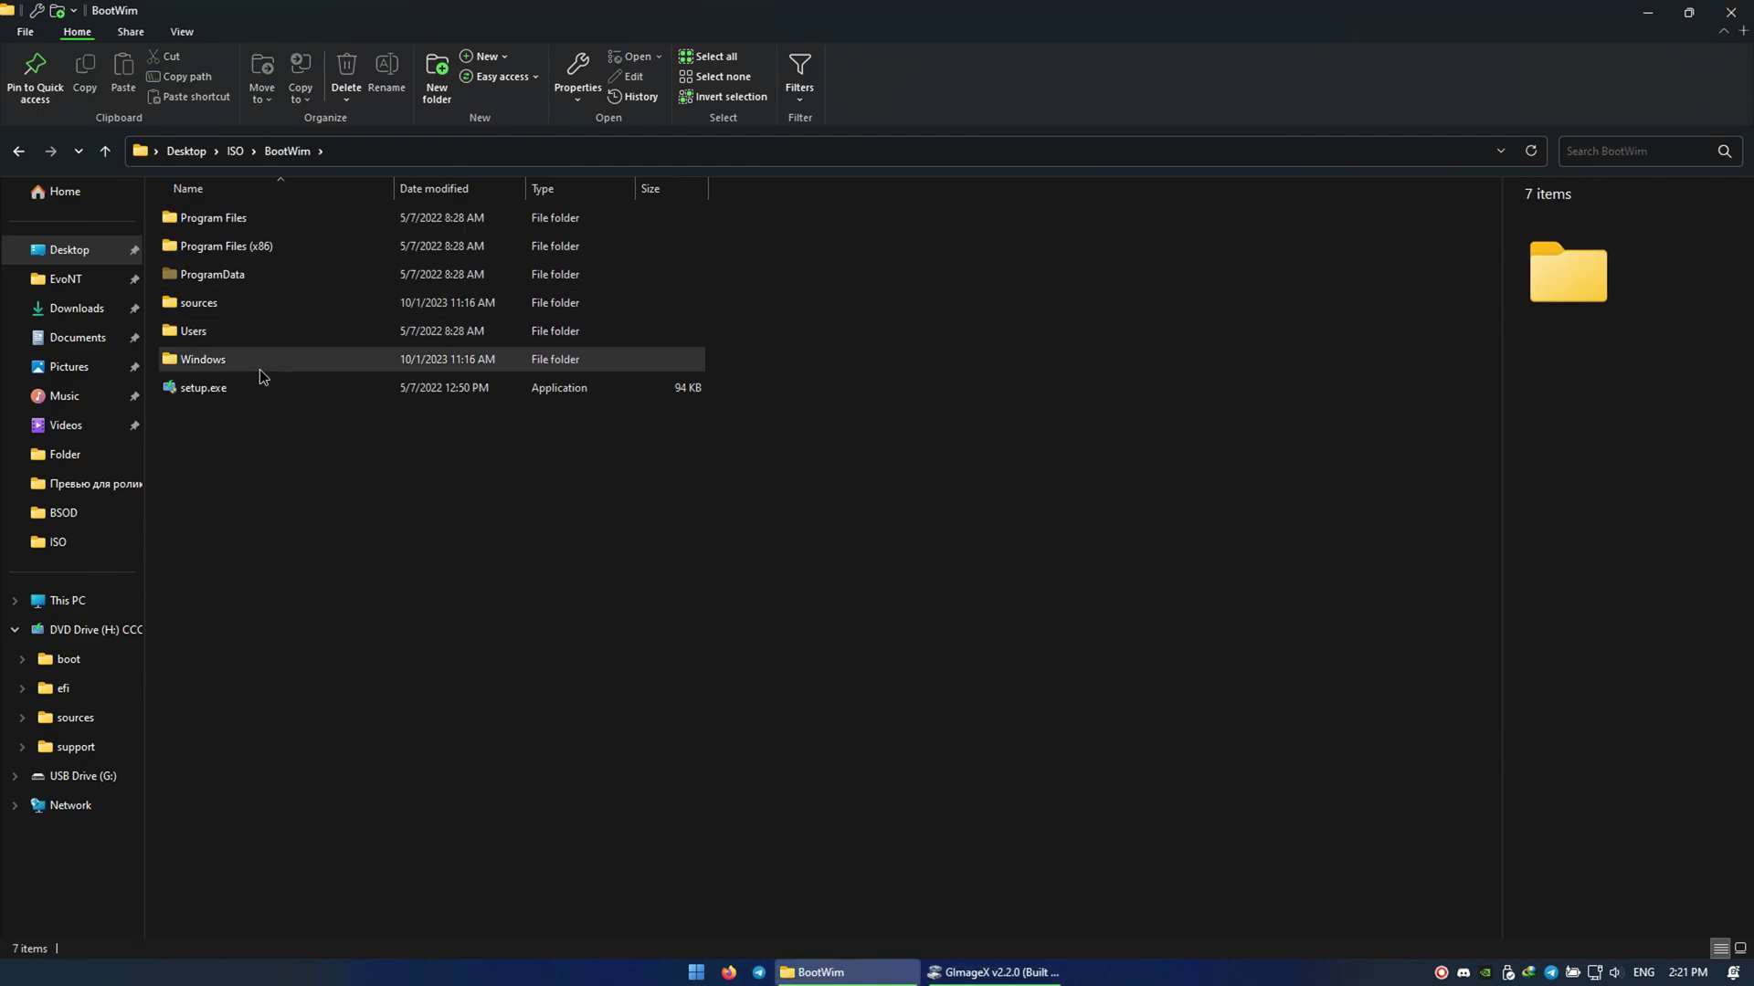
drag(622, 529, 378, 558)
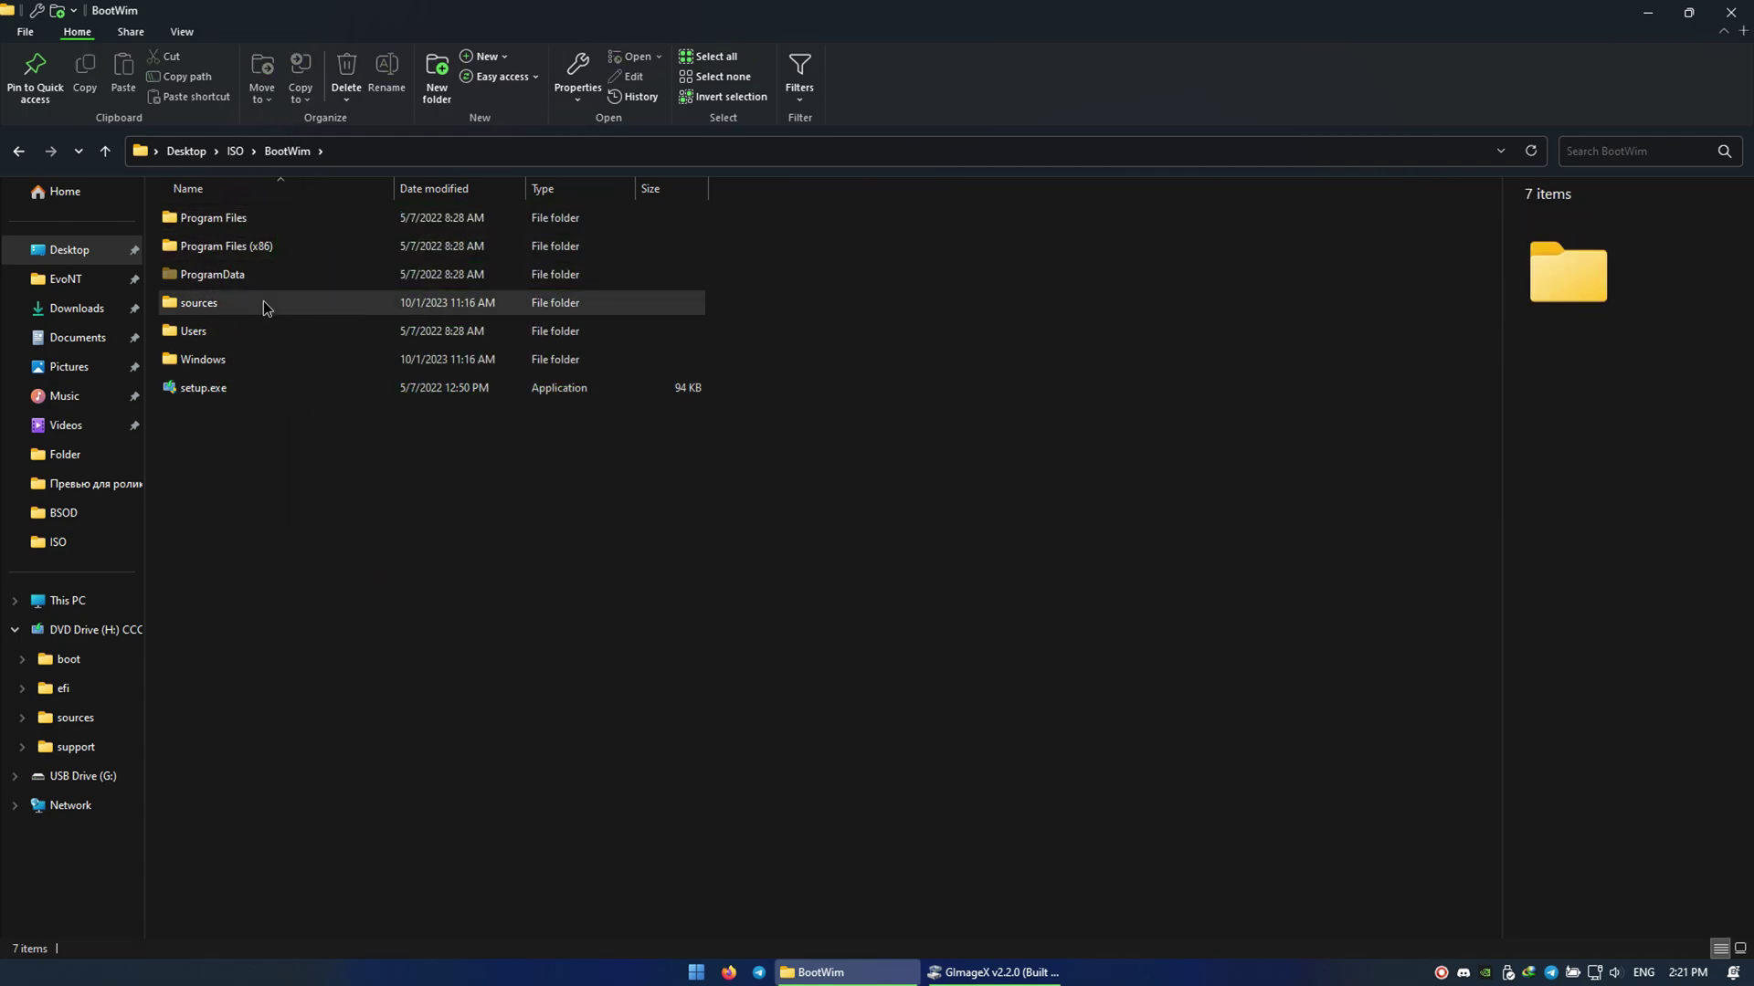
double_click(216, 302)
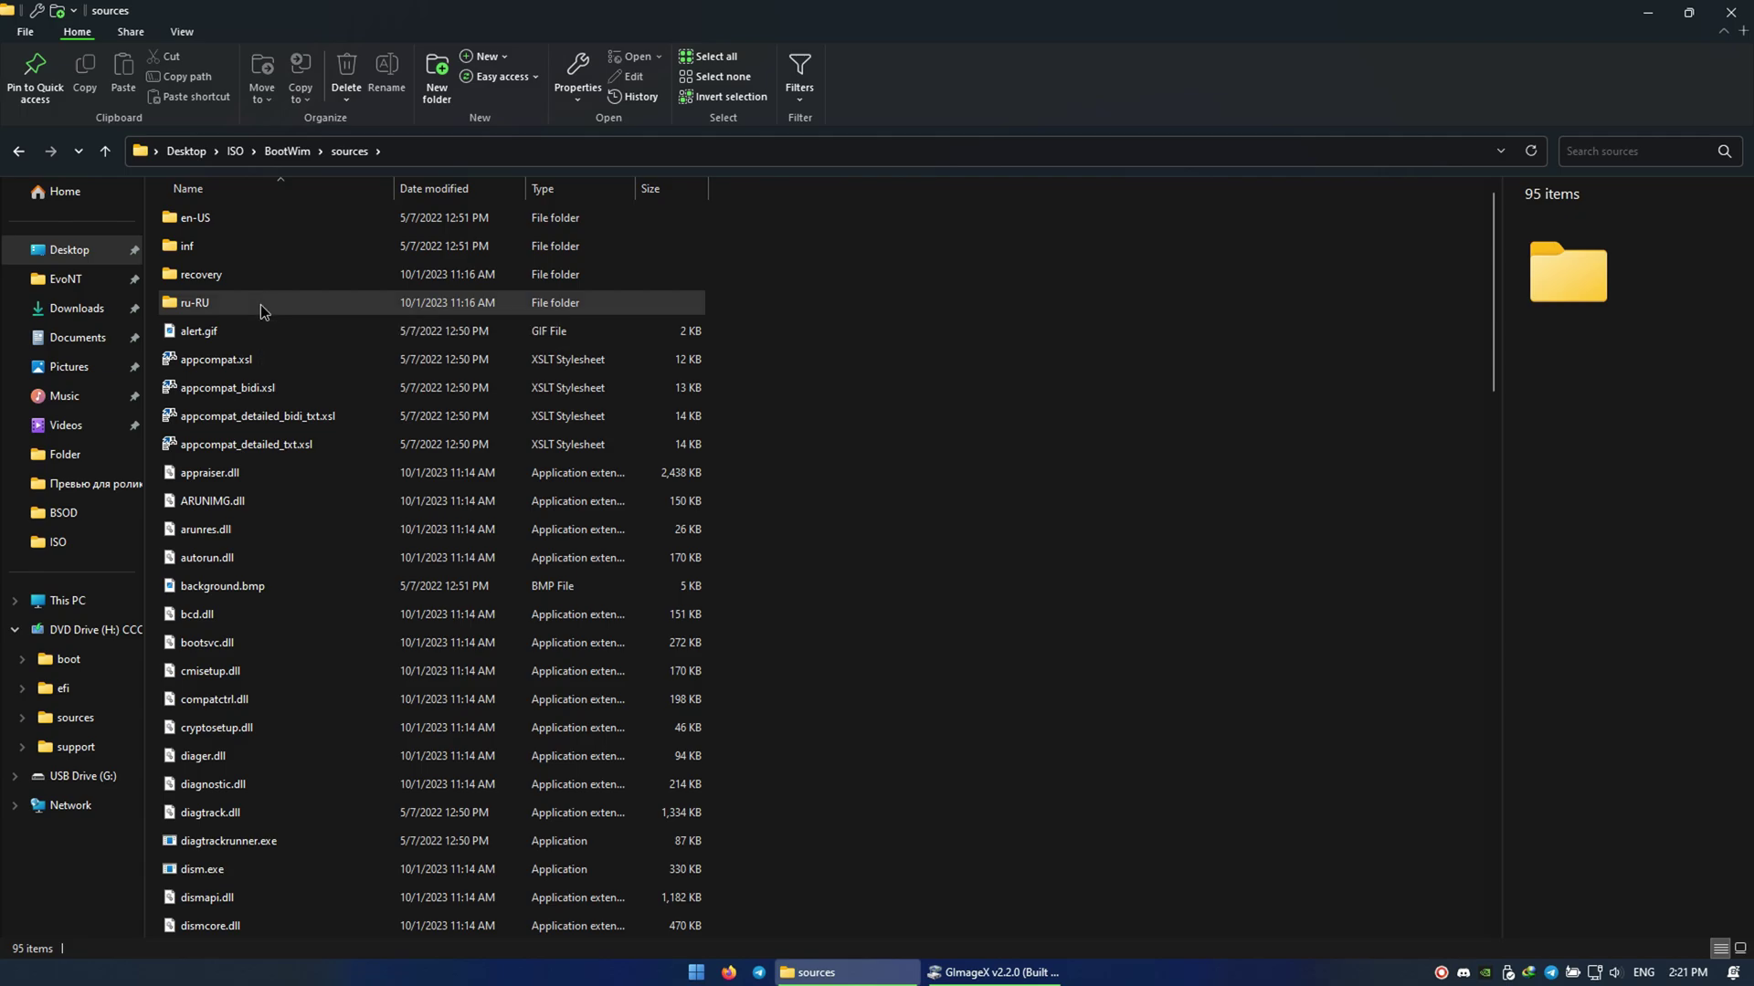
click(261, 309)
click(255, 274)
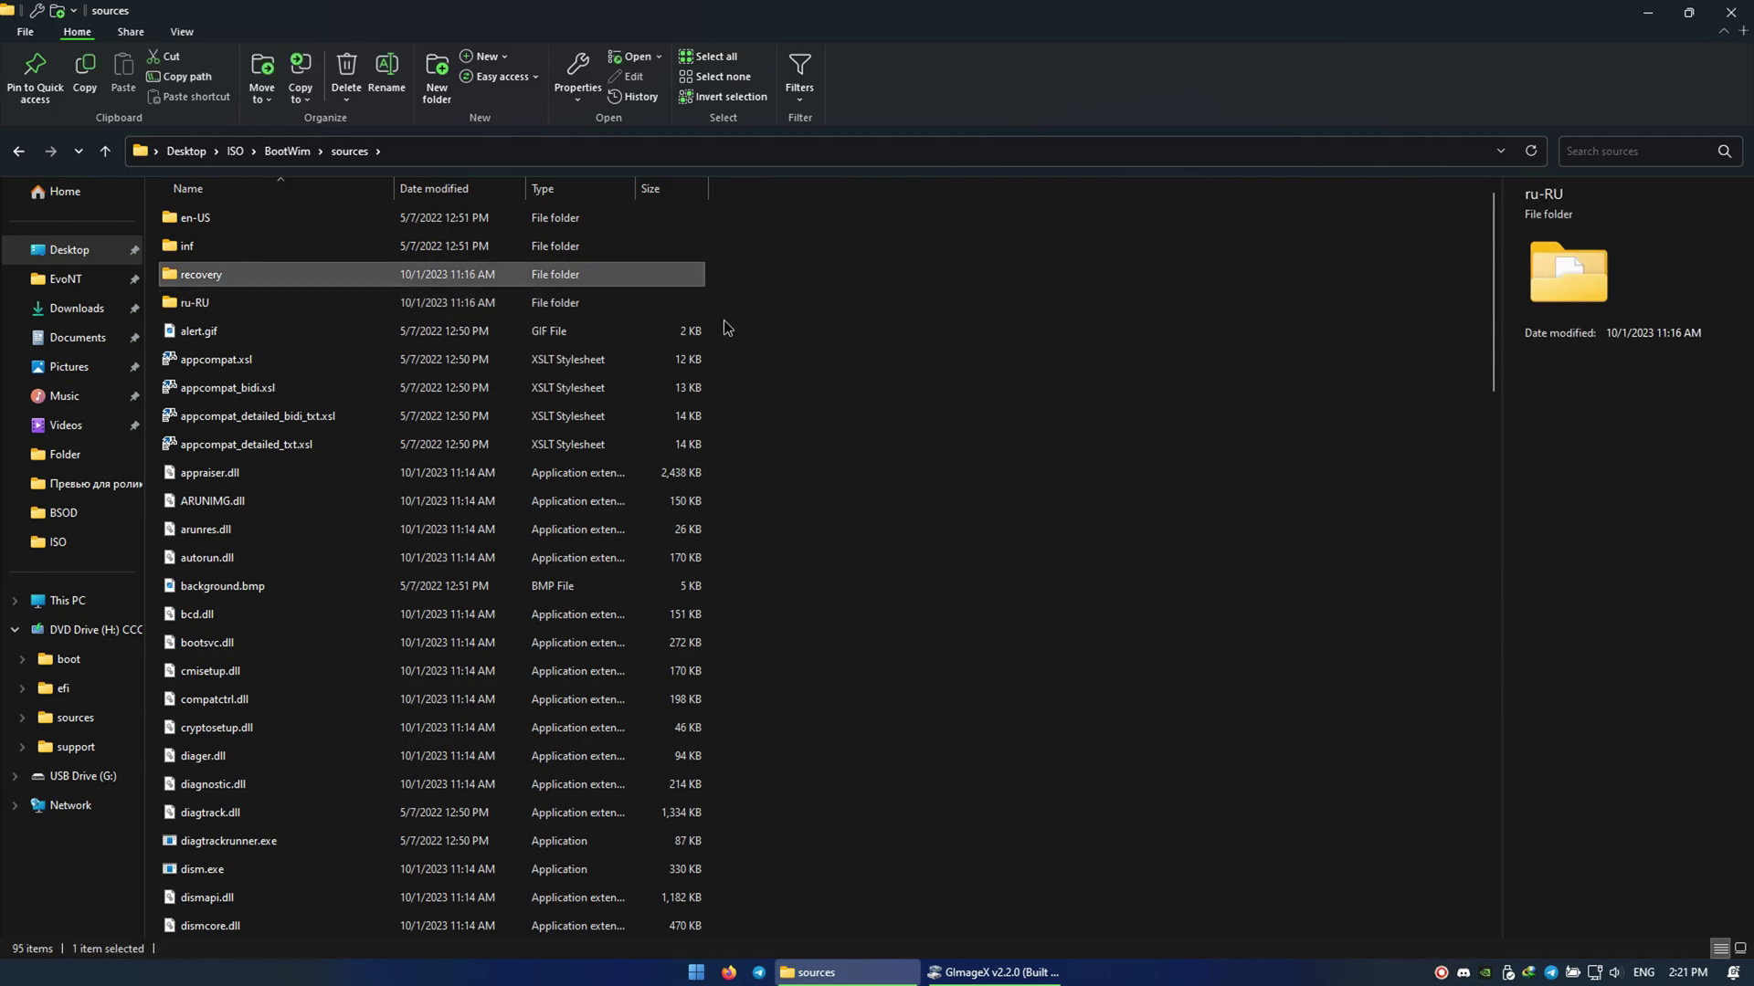
click(855, 318)
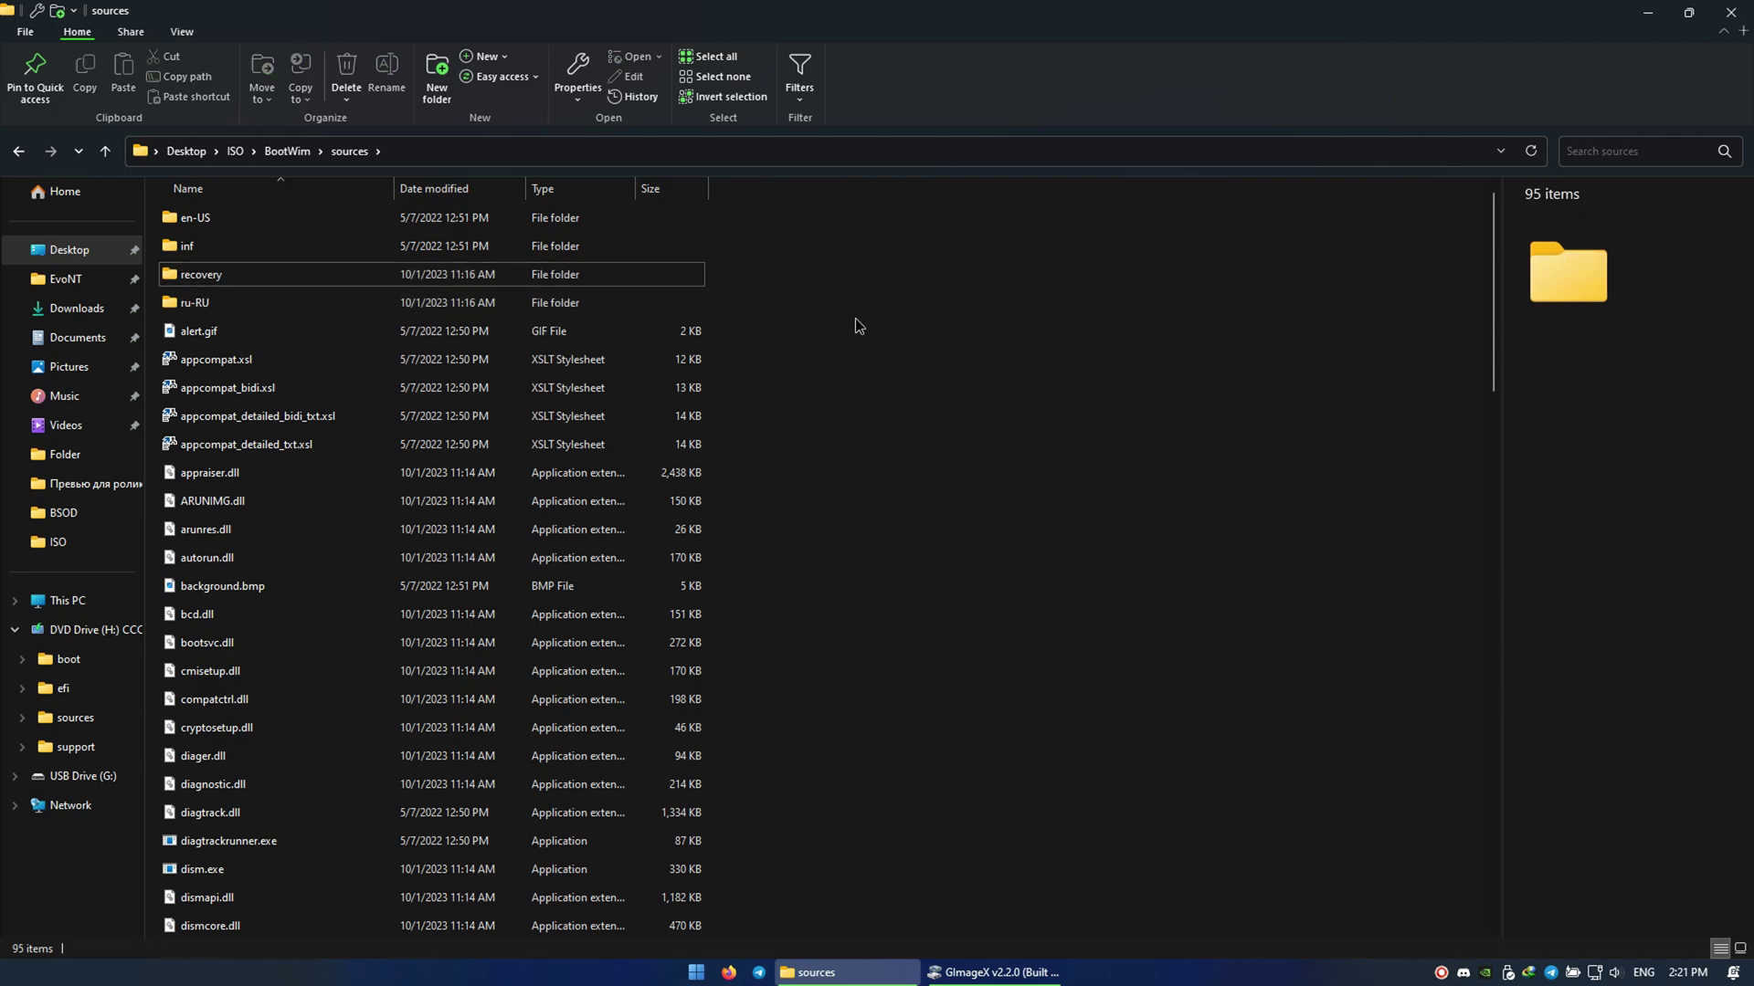
click(181, 307)
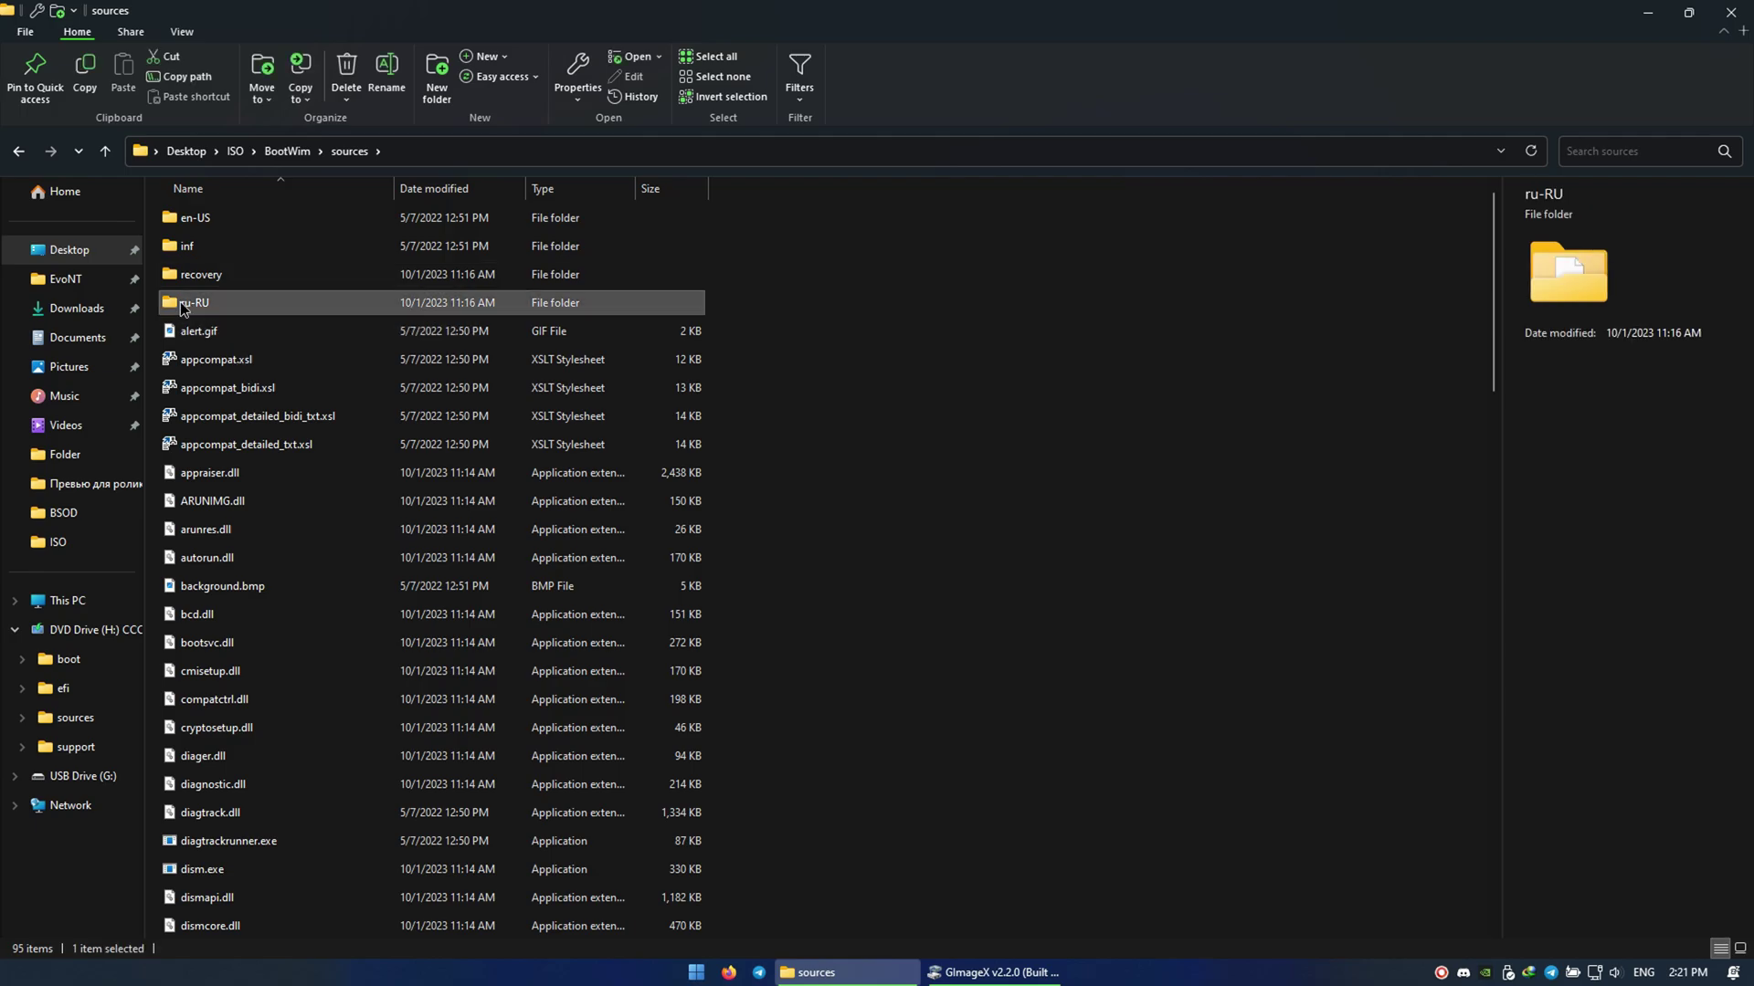
click(194, 222)
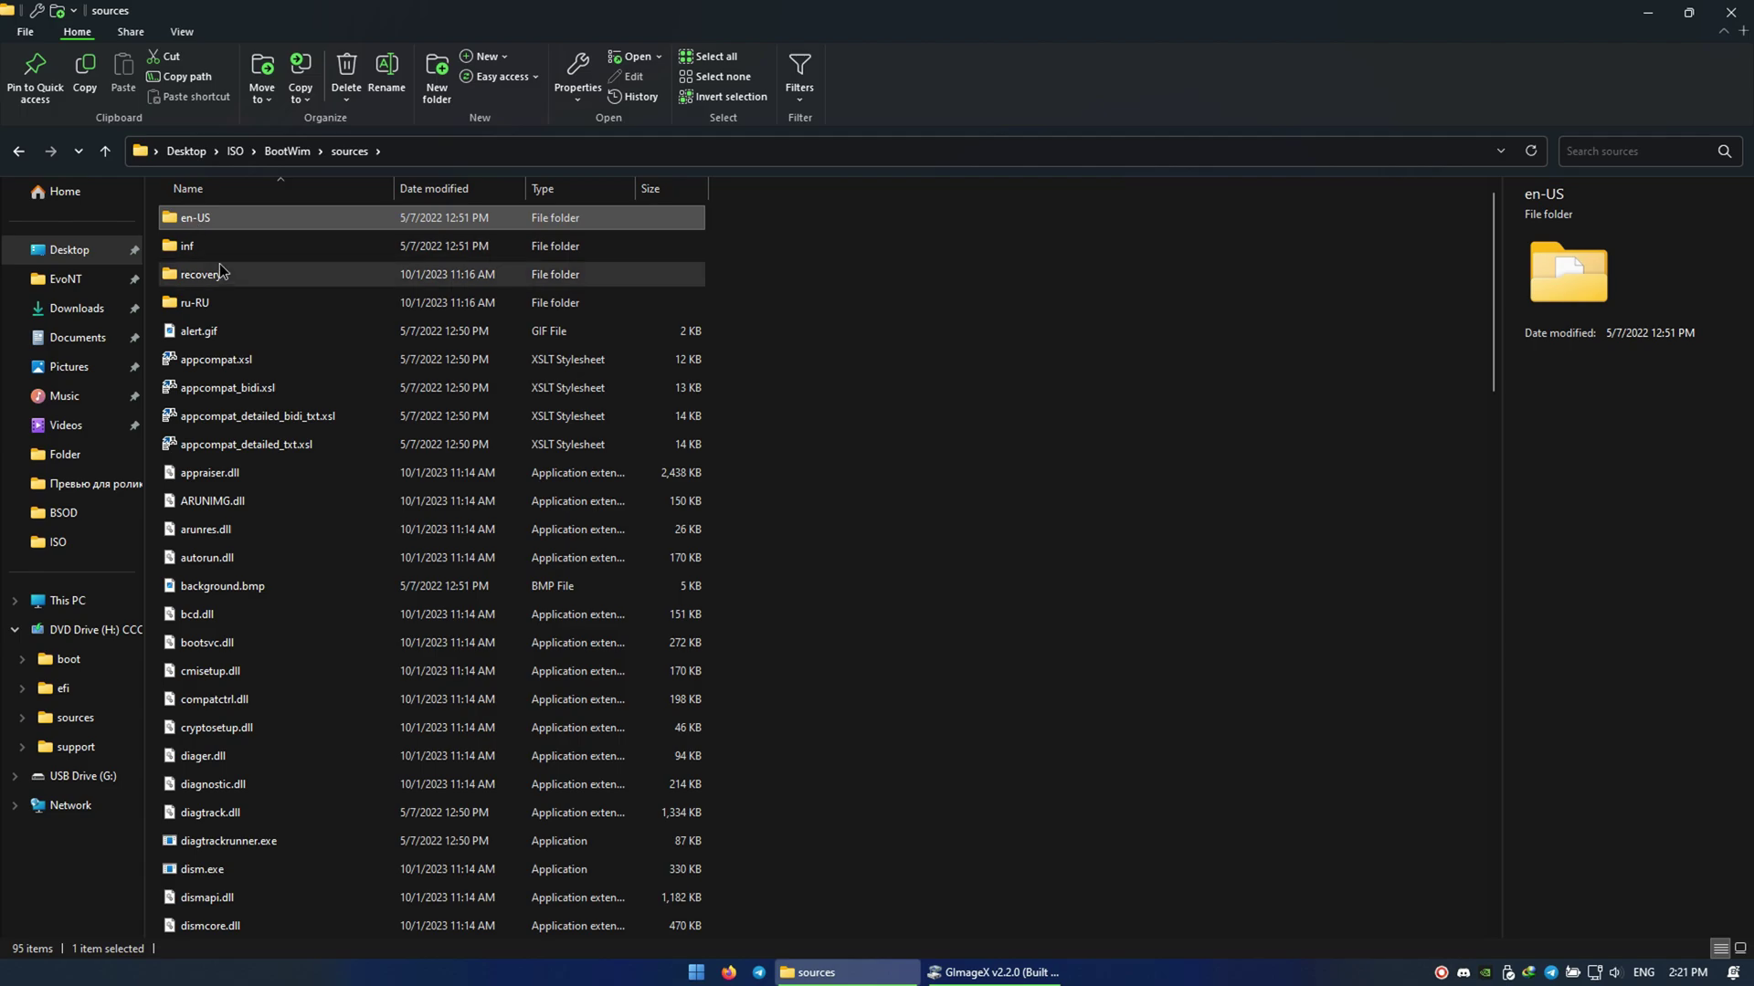
double_click(233, 303)
scroll(522, 474, down, 4)
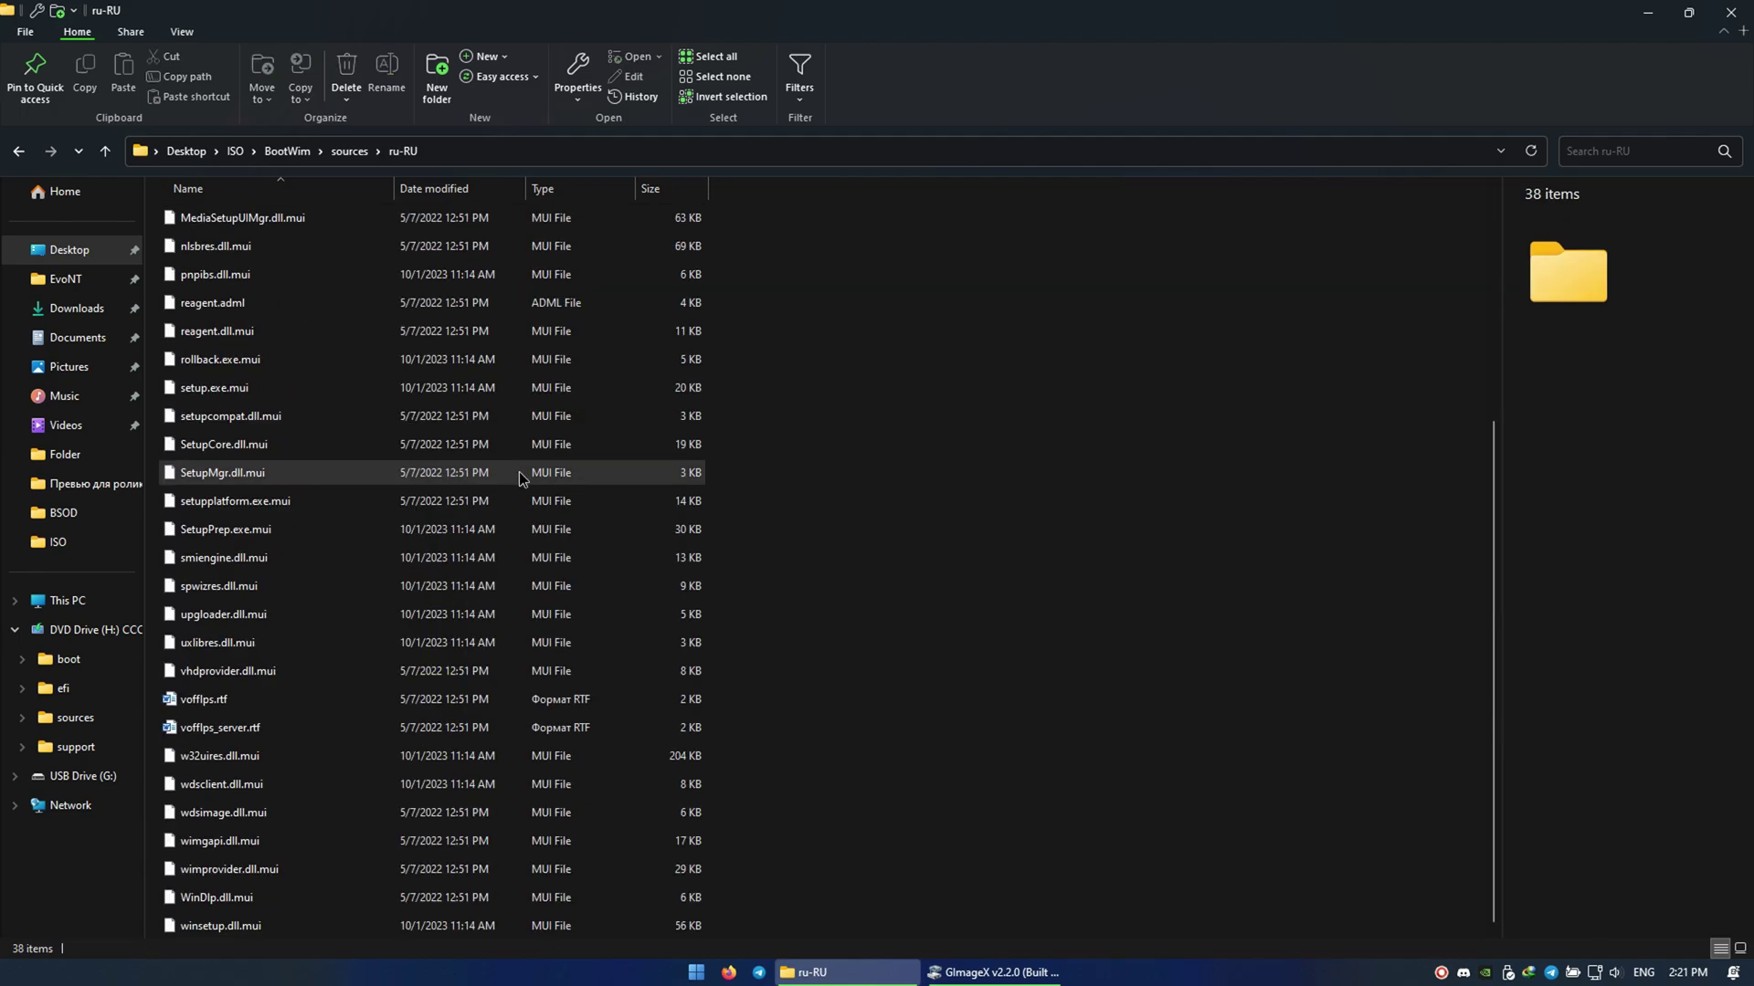
- Copy w32uires.dll.mui from the mounted image's ru-RU folder into the ISO folder on the Desktop
key(w)
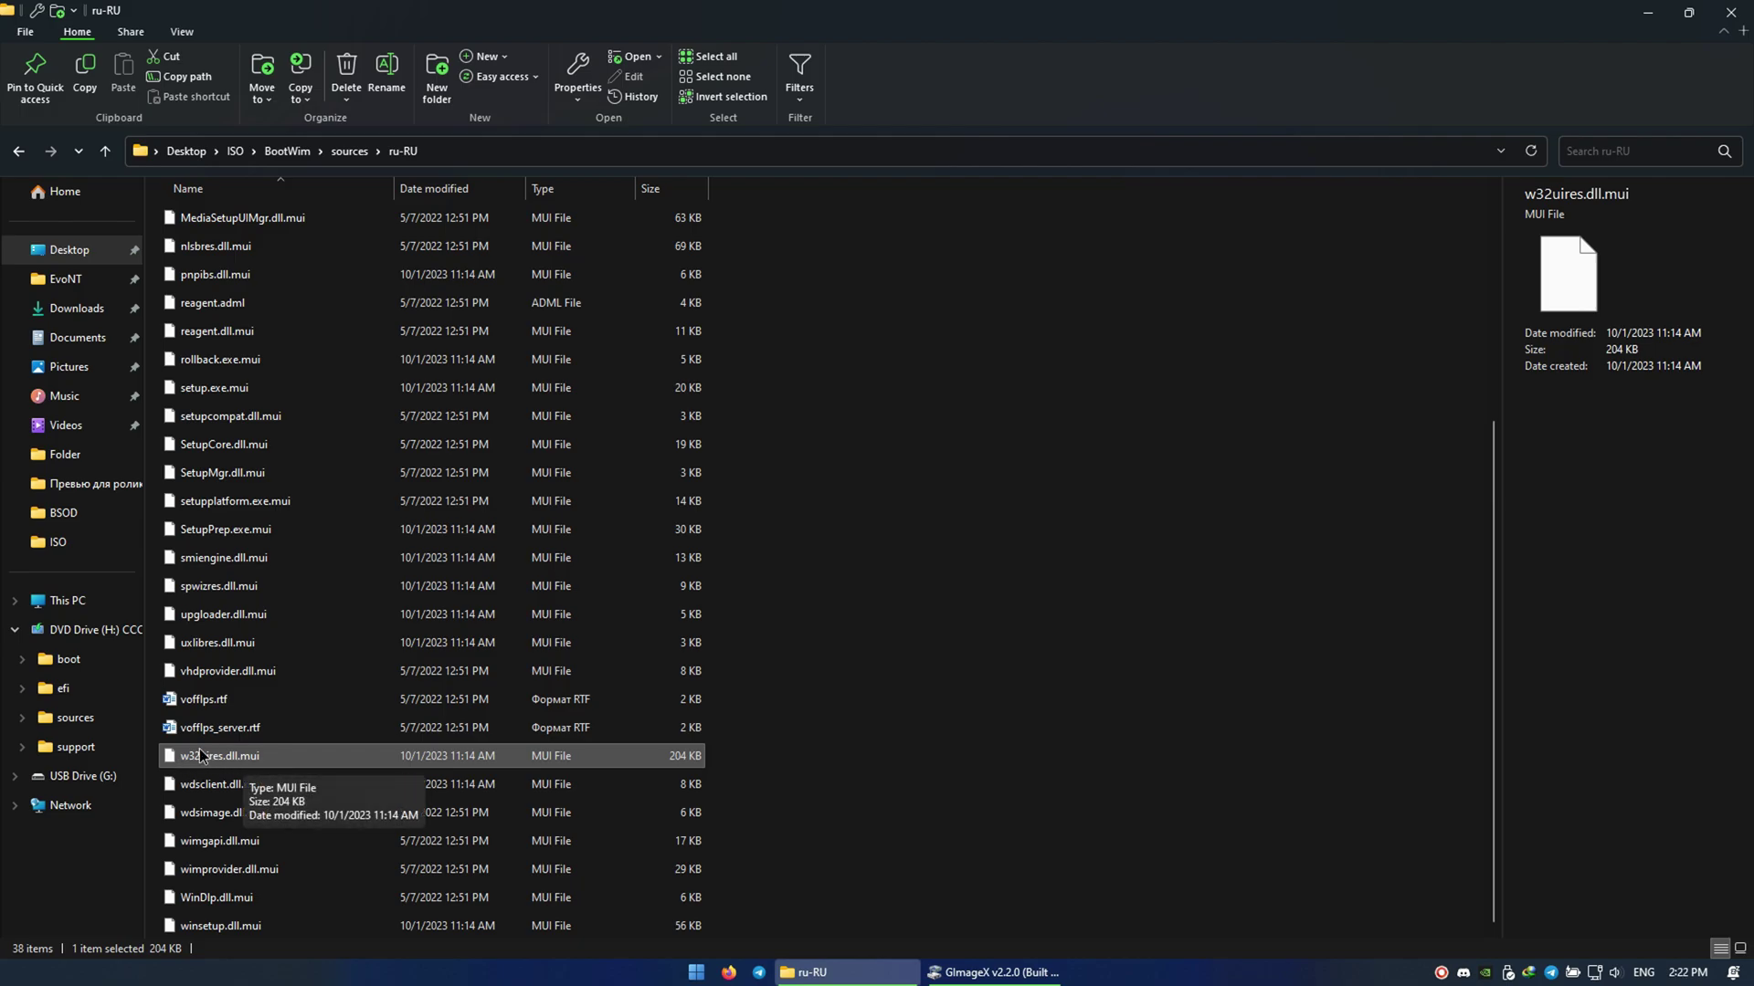
right_click(254, 755)
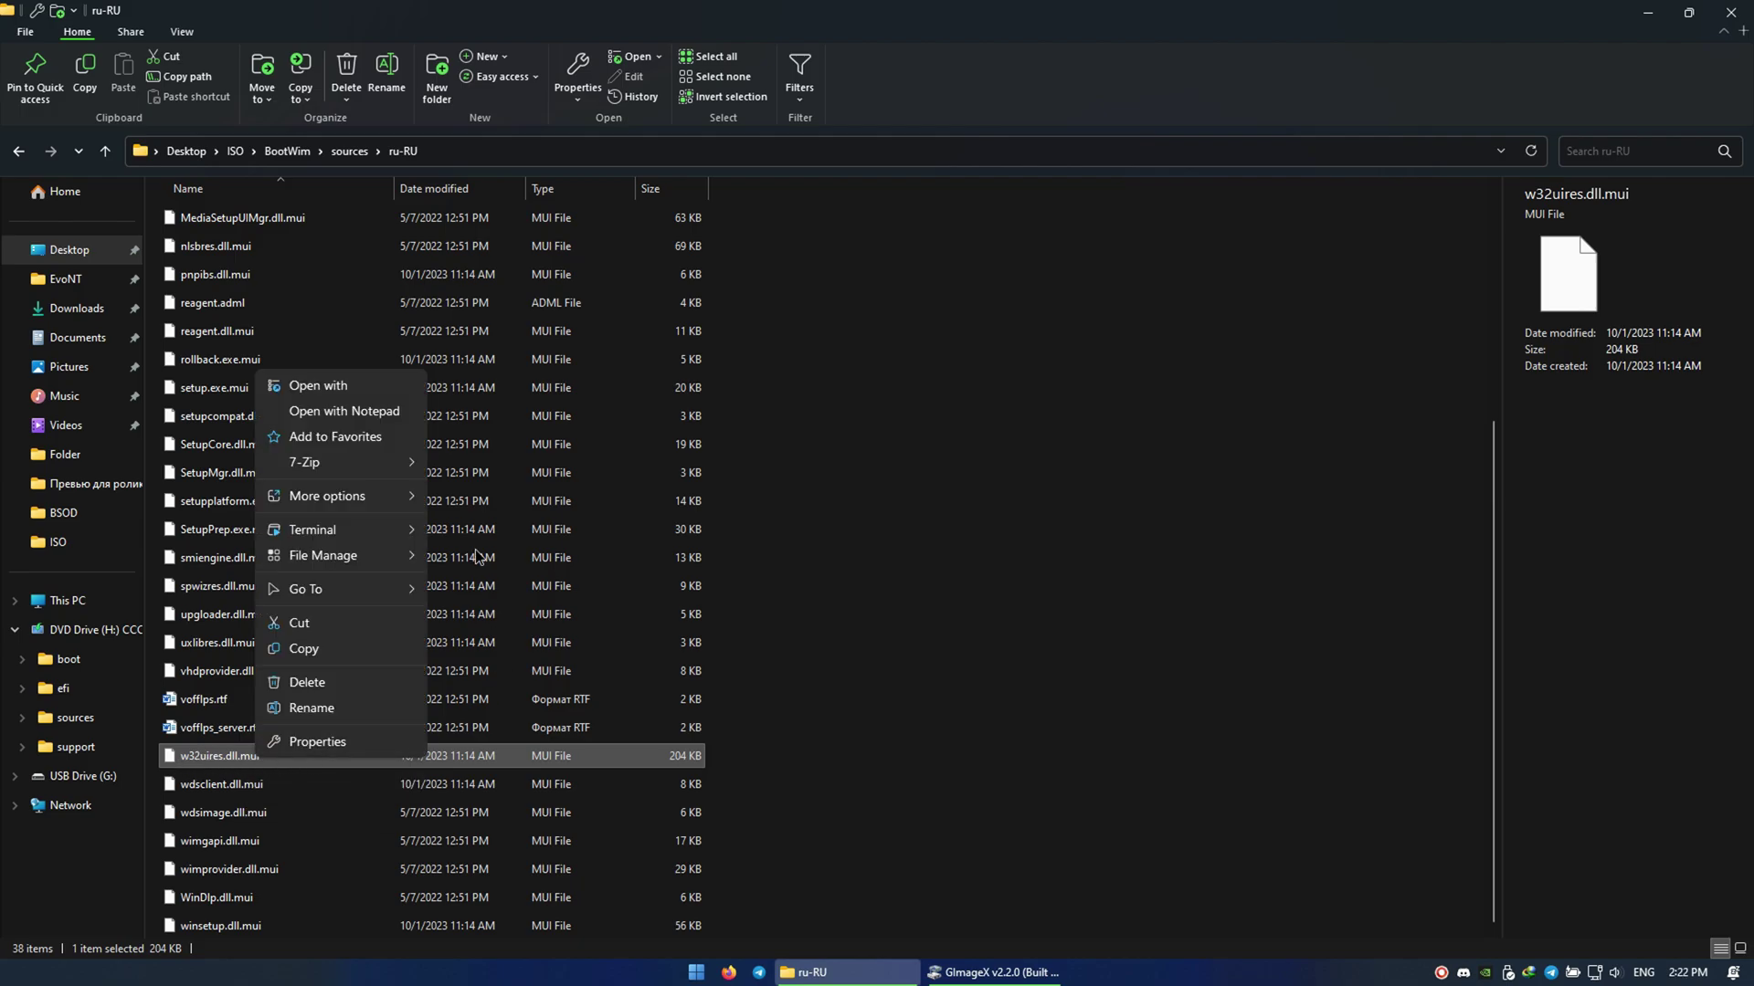
click(868, 733)
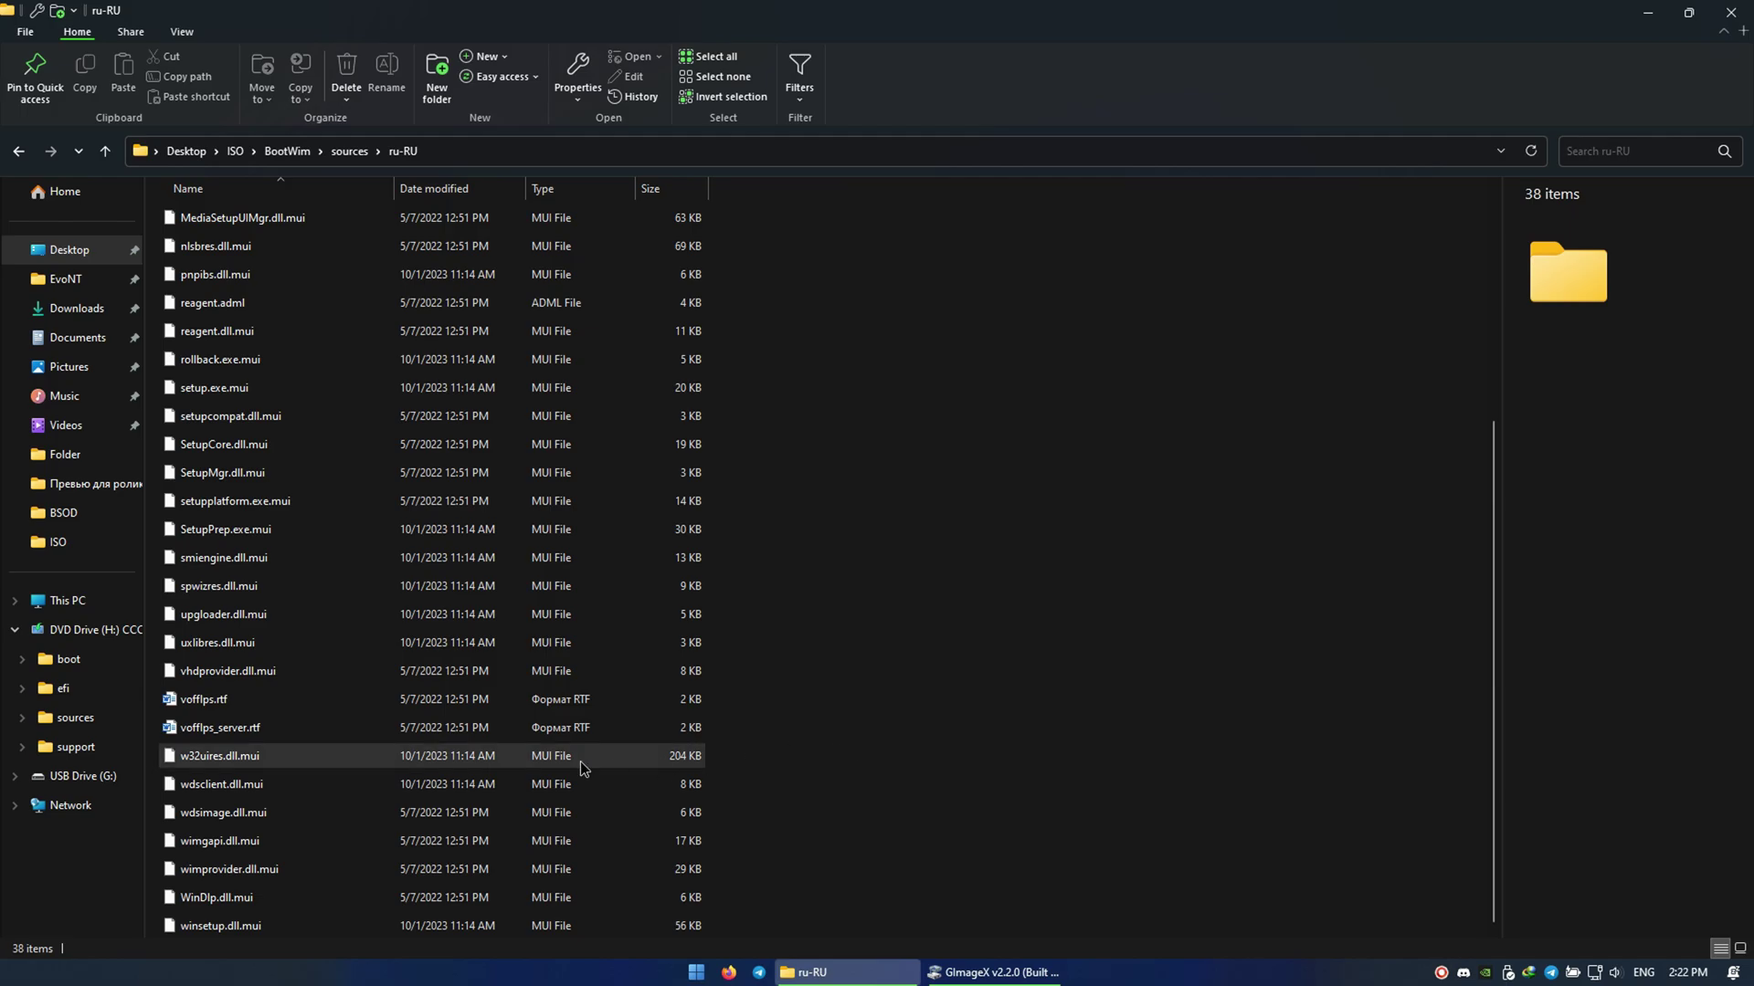
click(579, 758)
key(ctrl+c)
key(ctrl+t)
double_click(413, 263)
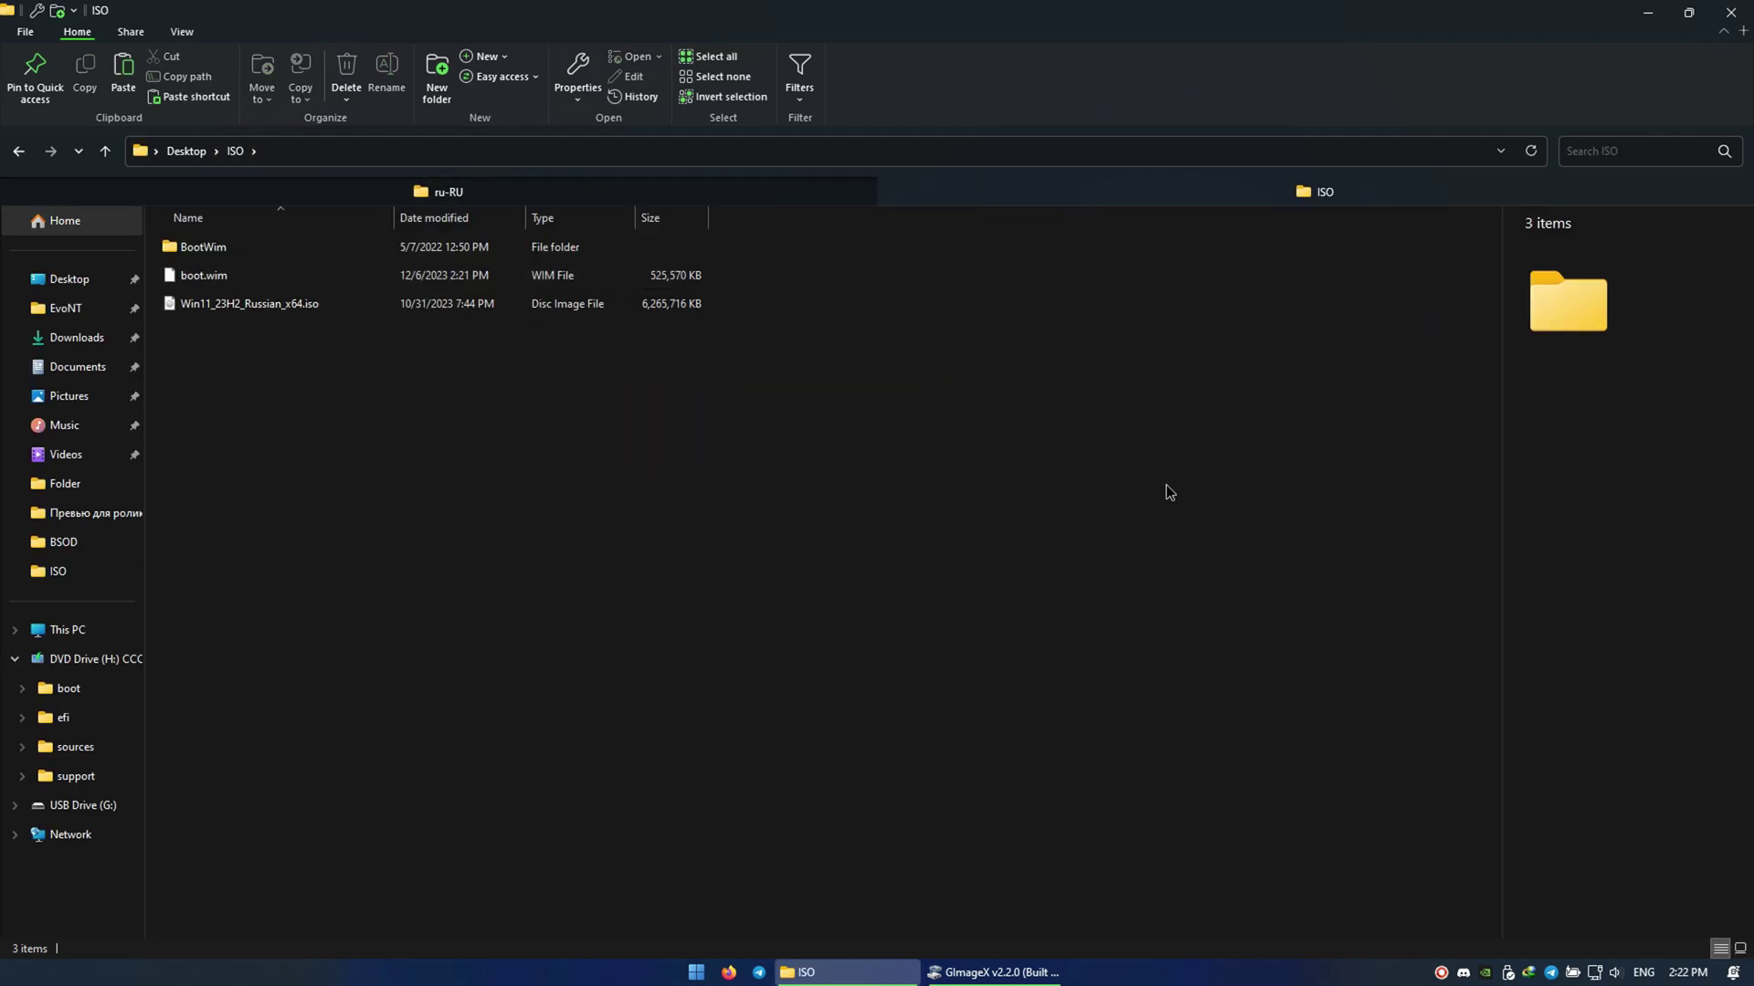
- Open the copied w32uires.dll.mui from the ISO folder in Resource Hacker
right_click(438, 306)
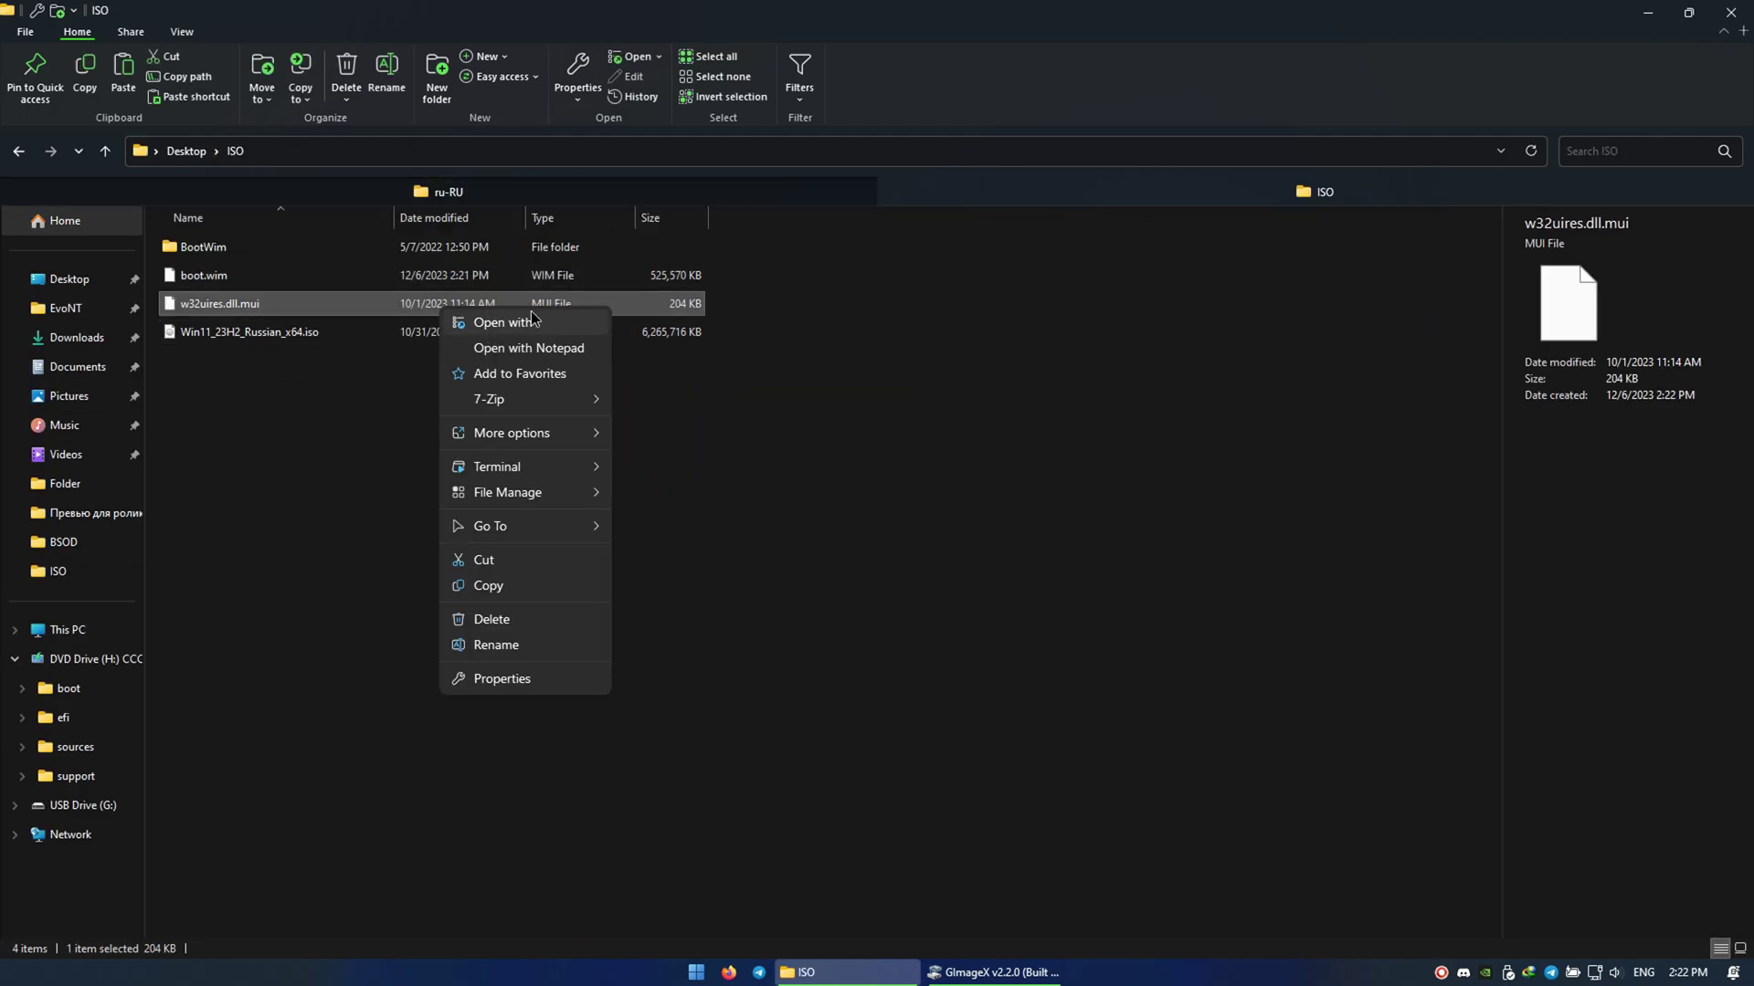
click(537, 331)
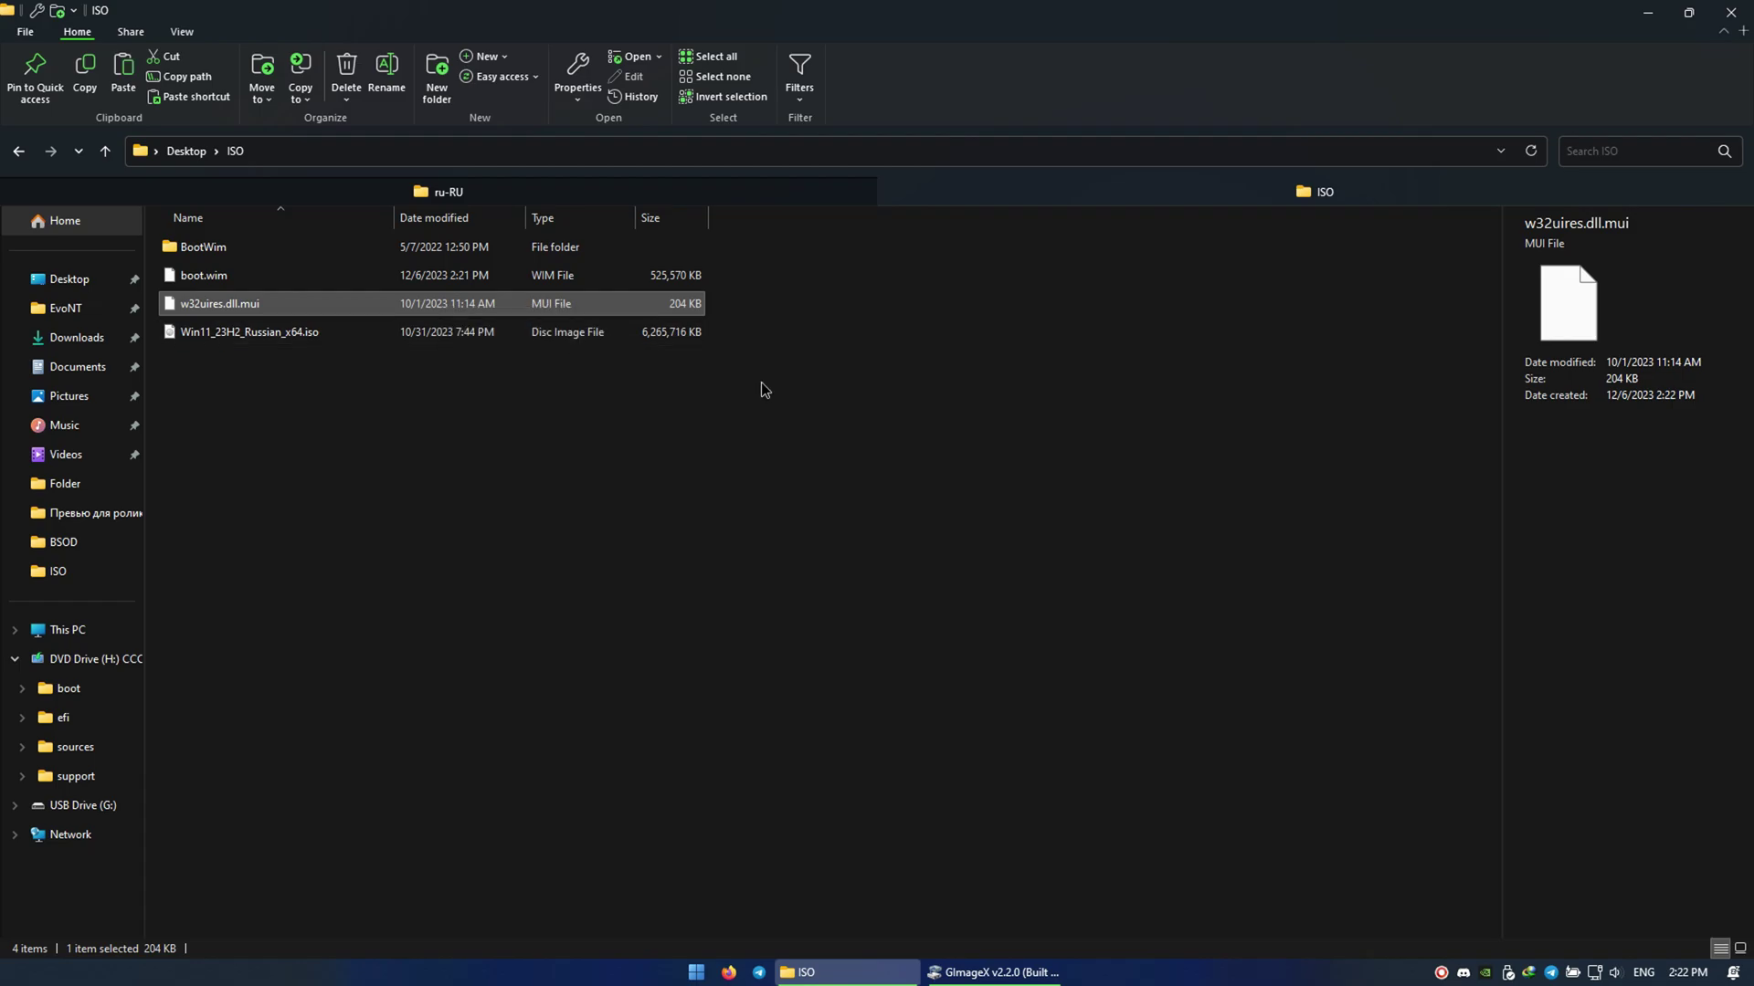
scroll(872, 545, down, 6)
click(798, 699)
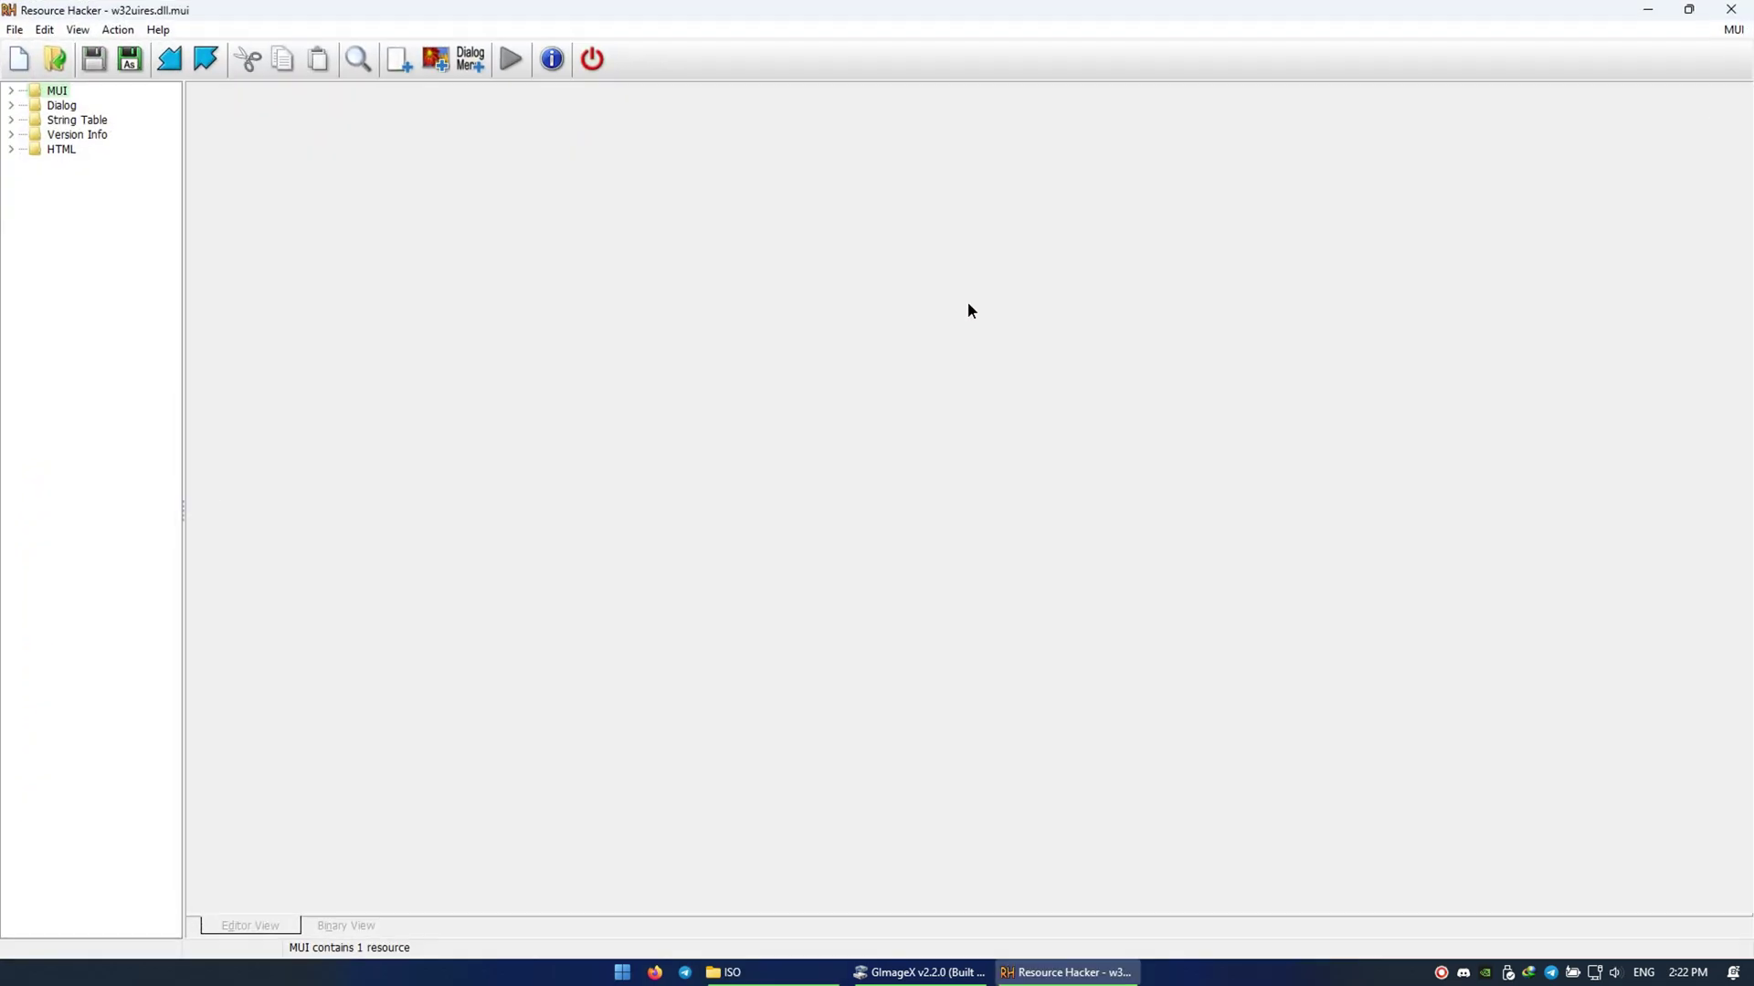
- Expand the Dialog resources and examine the setup dialogs one by one, looking at their layouts and scripts
double_click(56, 105)
click(103, 135)
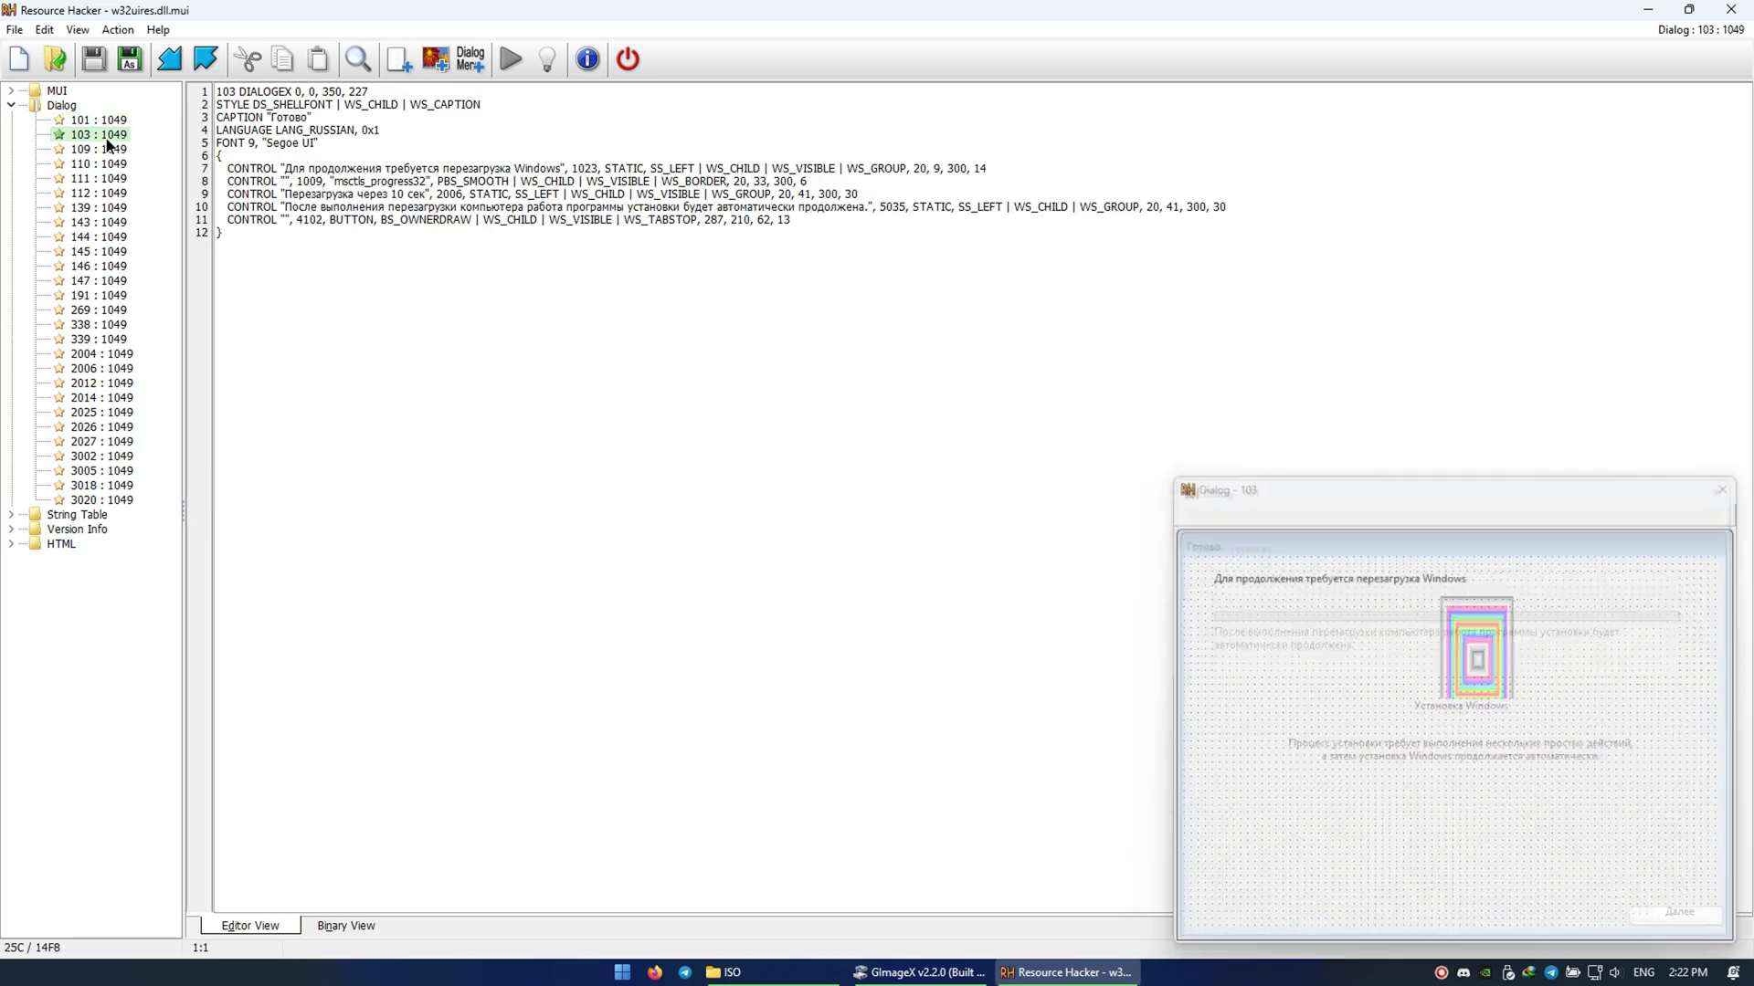
click(108, 148)
click(110, 160)
key(Down)
key(Down)
key(Down)
key(Down)
key(Down)
key(Down)
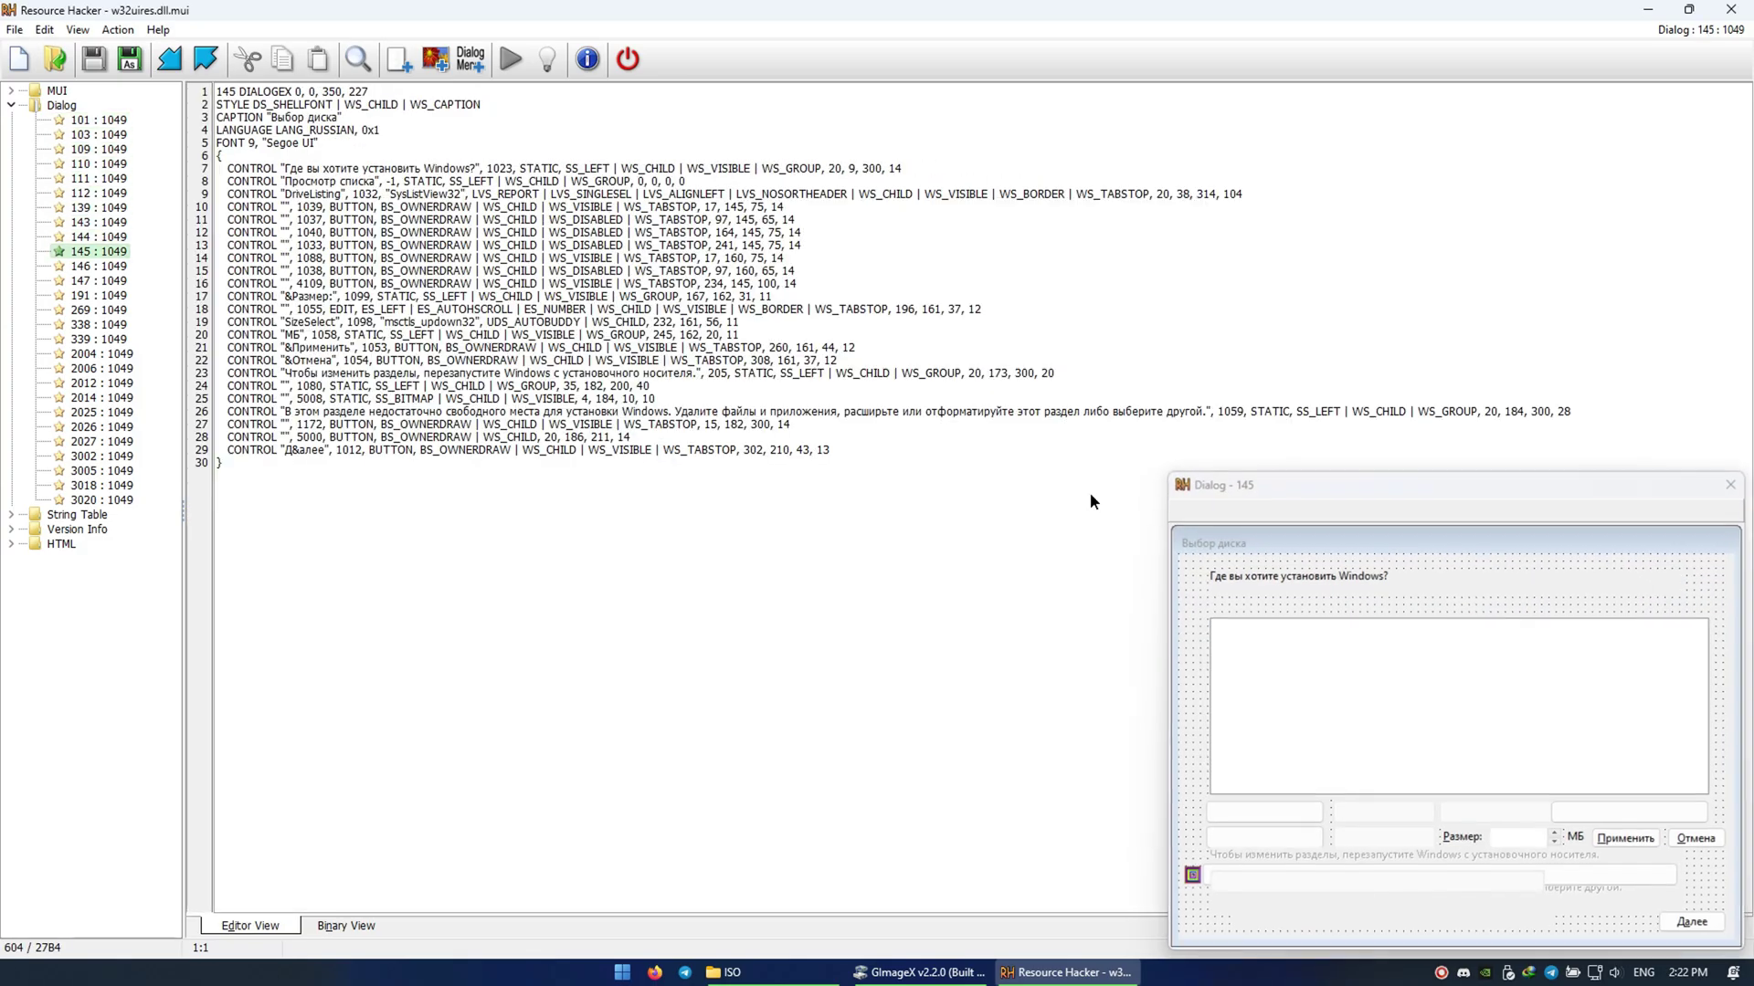
key(Down)
key(Down)
key(Down)
key(Down)
key(Down)
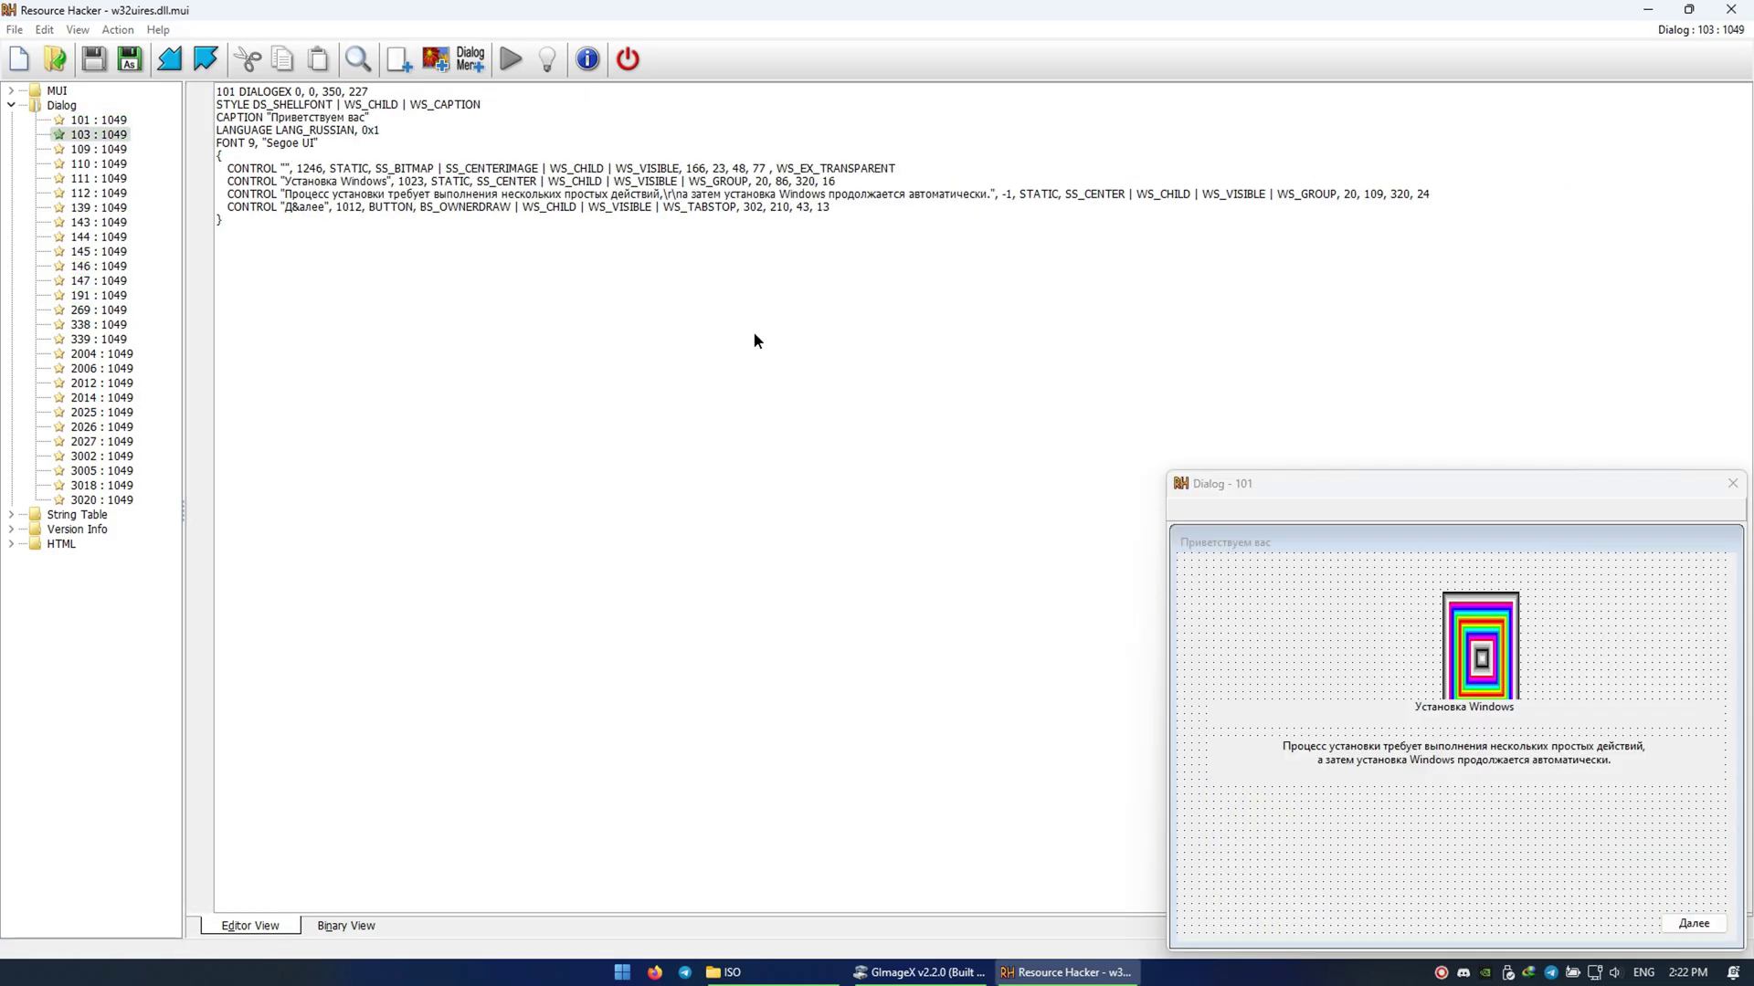
key(Down)
key(Down)
key(Down)
key(Down)
key(Down)
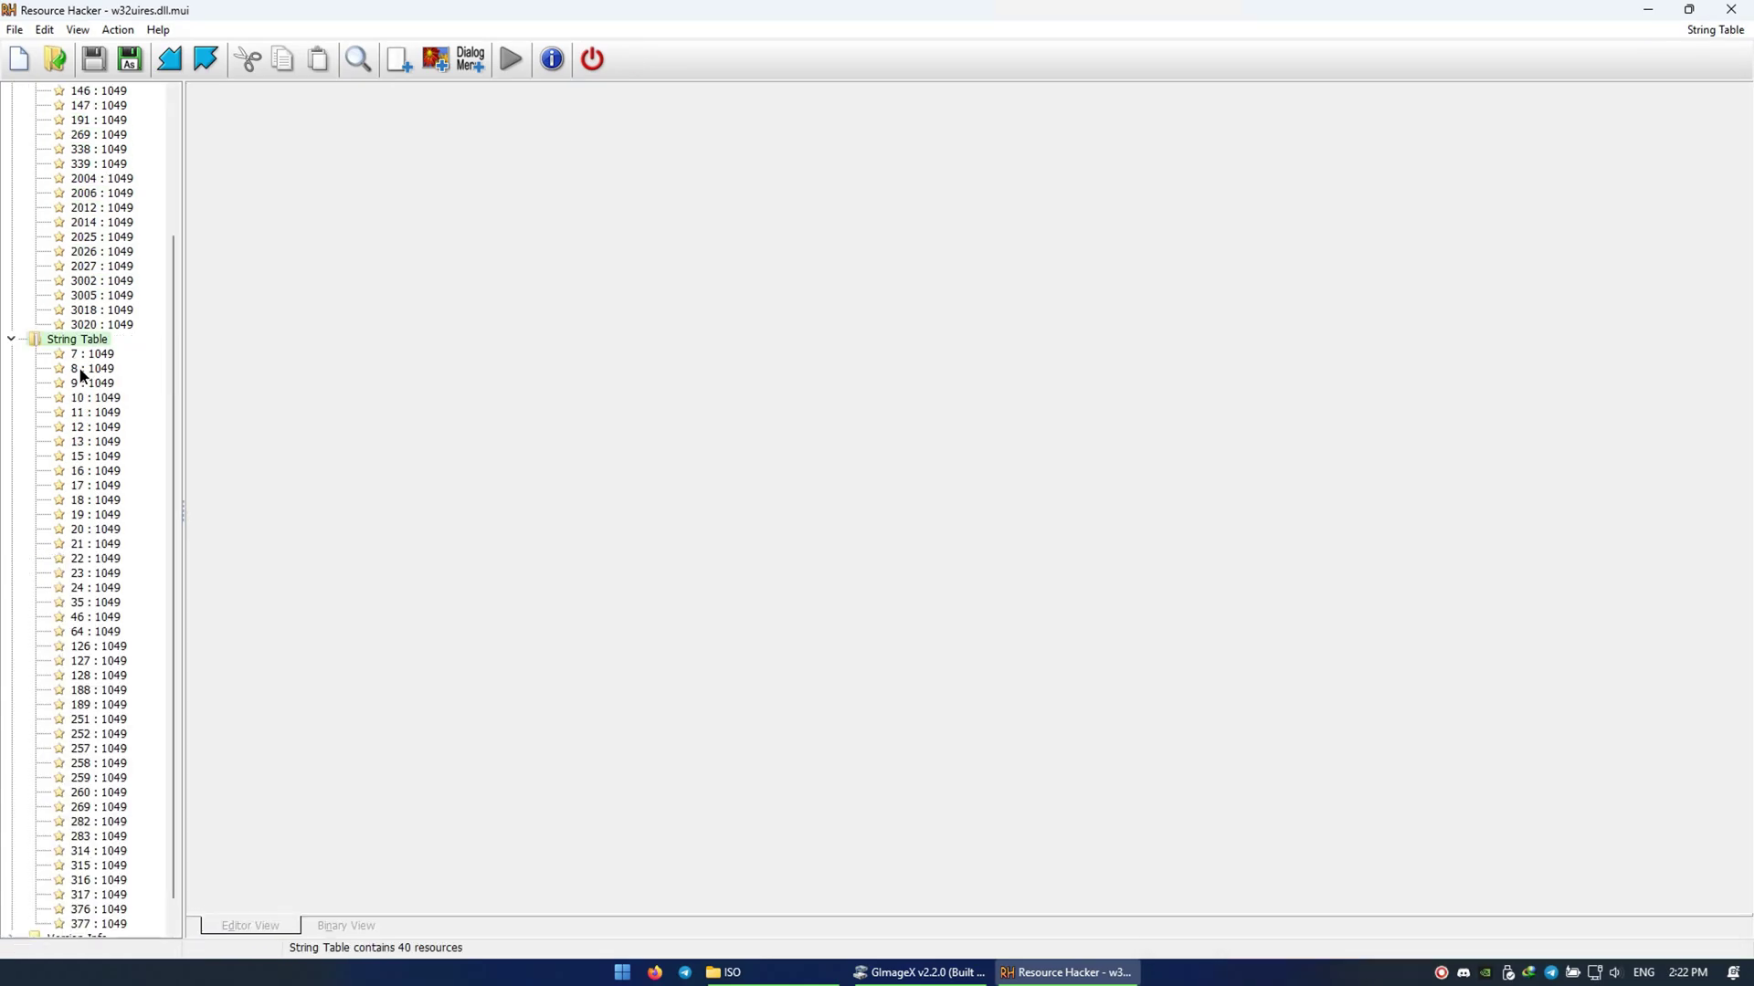
- Go through the String Table entries and examine the setup program's text strings
click(80, 356)
key(Down)
key(Down)
key(Down)
key(Down)
key(Down)
key(Down)
key(Down)
key(Down)
key(Down)
key(Down)
key(Down)
key(Down)
key(Down)
key(Down)
key(Down)
key(Down)
key(Down)
key(Down)
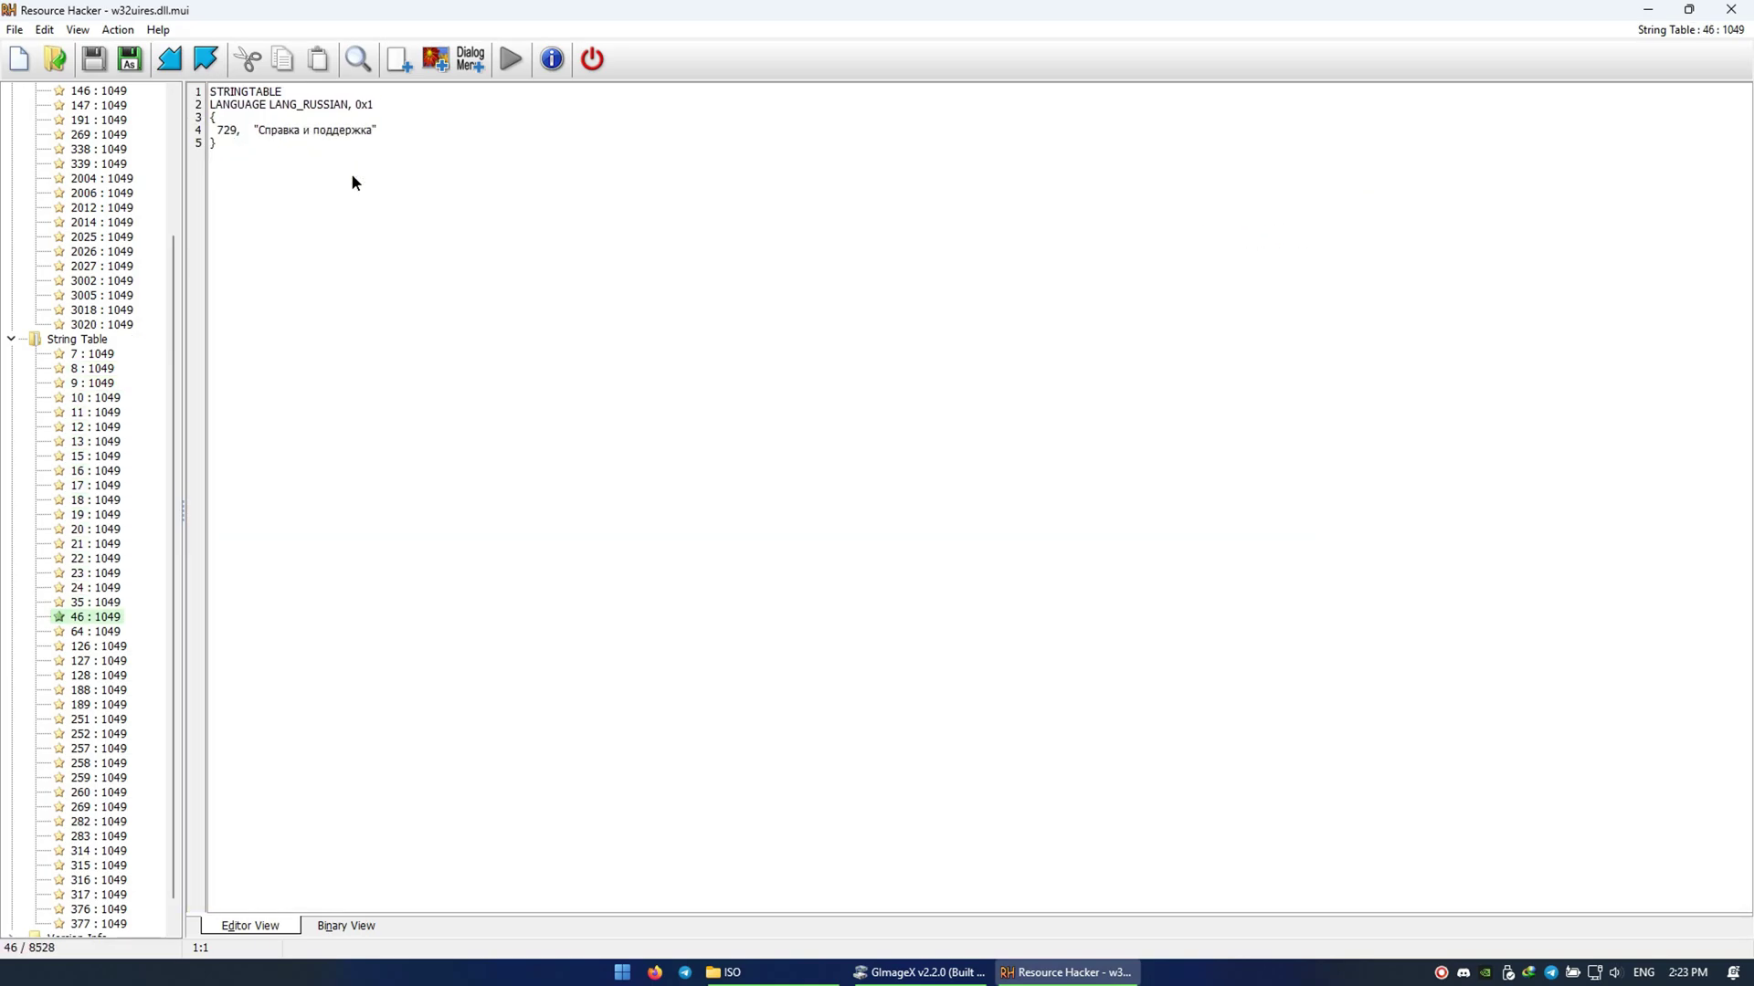
key(Down)
key(Down)
key(Down)
key(Down)
key(Down)
key(Down)
key(Down)
key(Down)
key(Down)
key(Down)
key(Down)
key(Down)
key(Down)
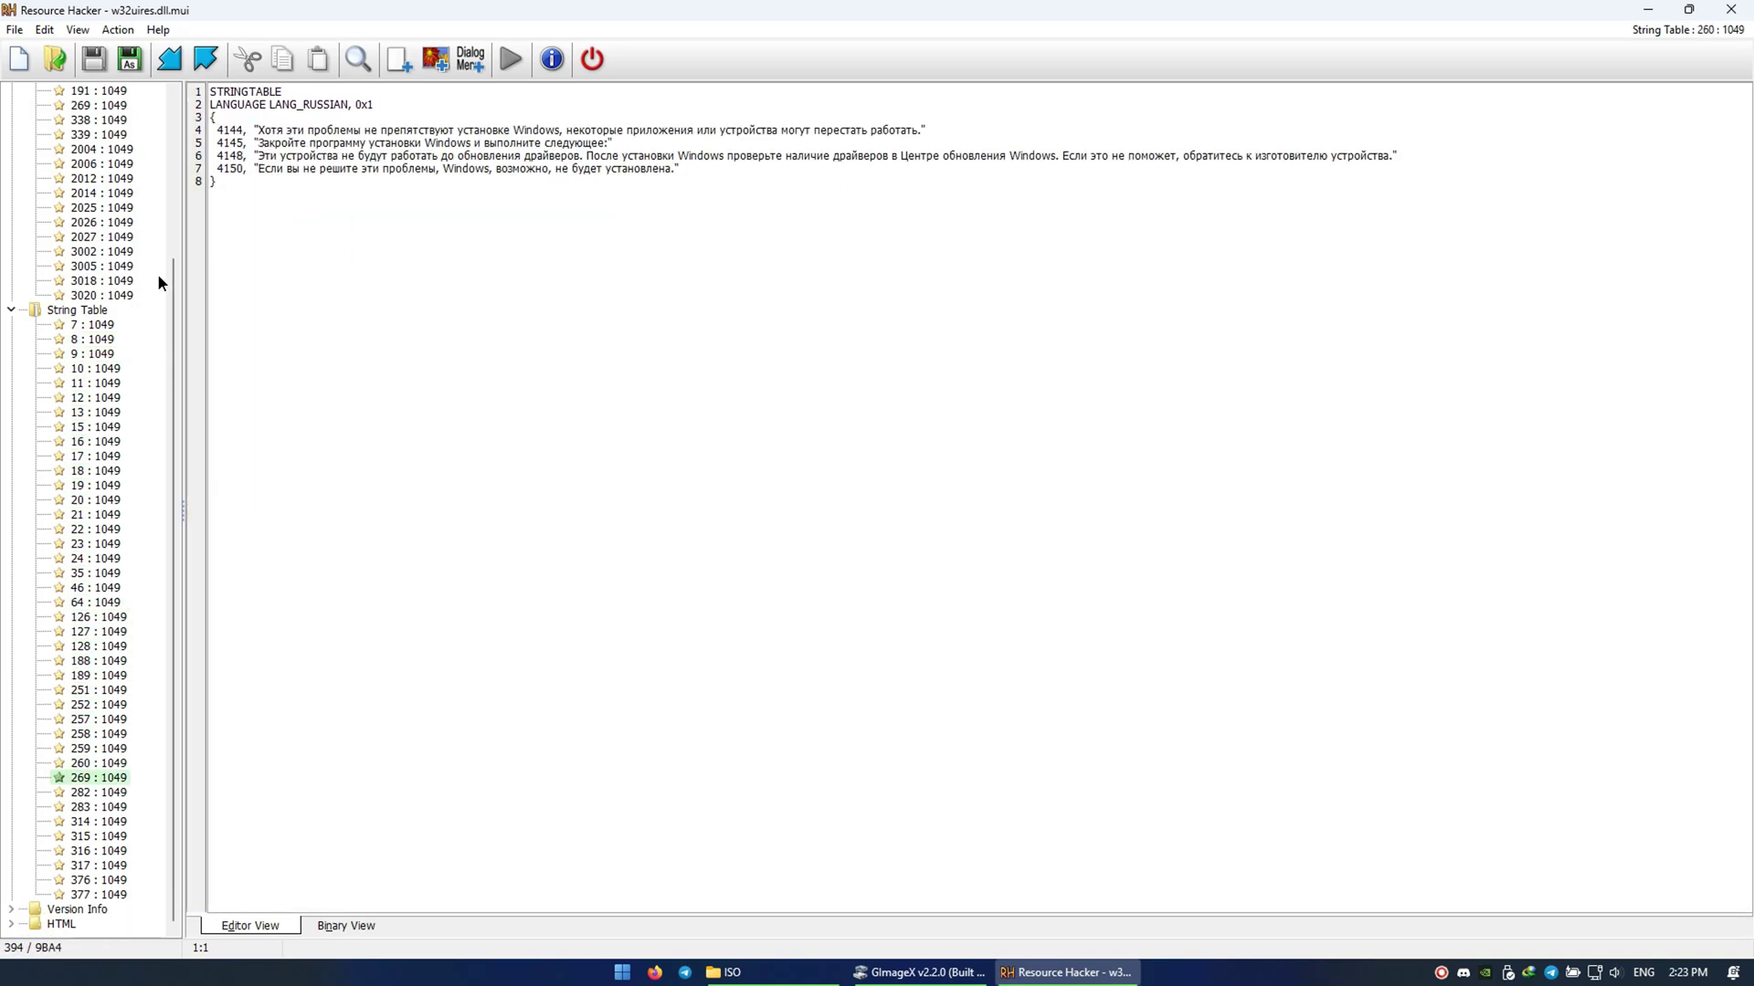
key(Down)
key(Down)
key(Down)
key(Down)
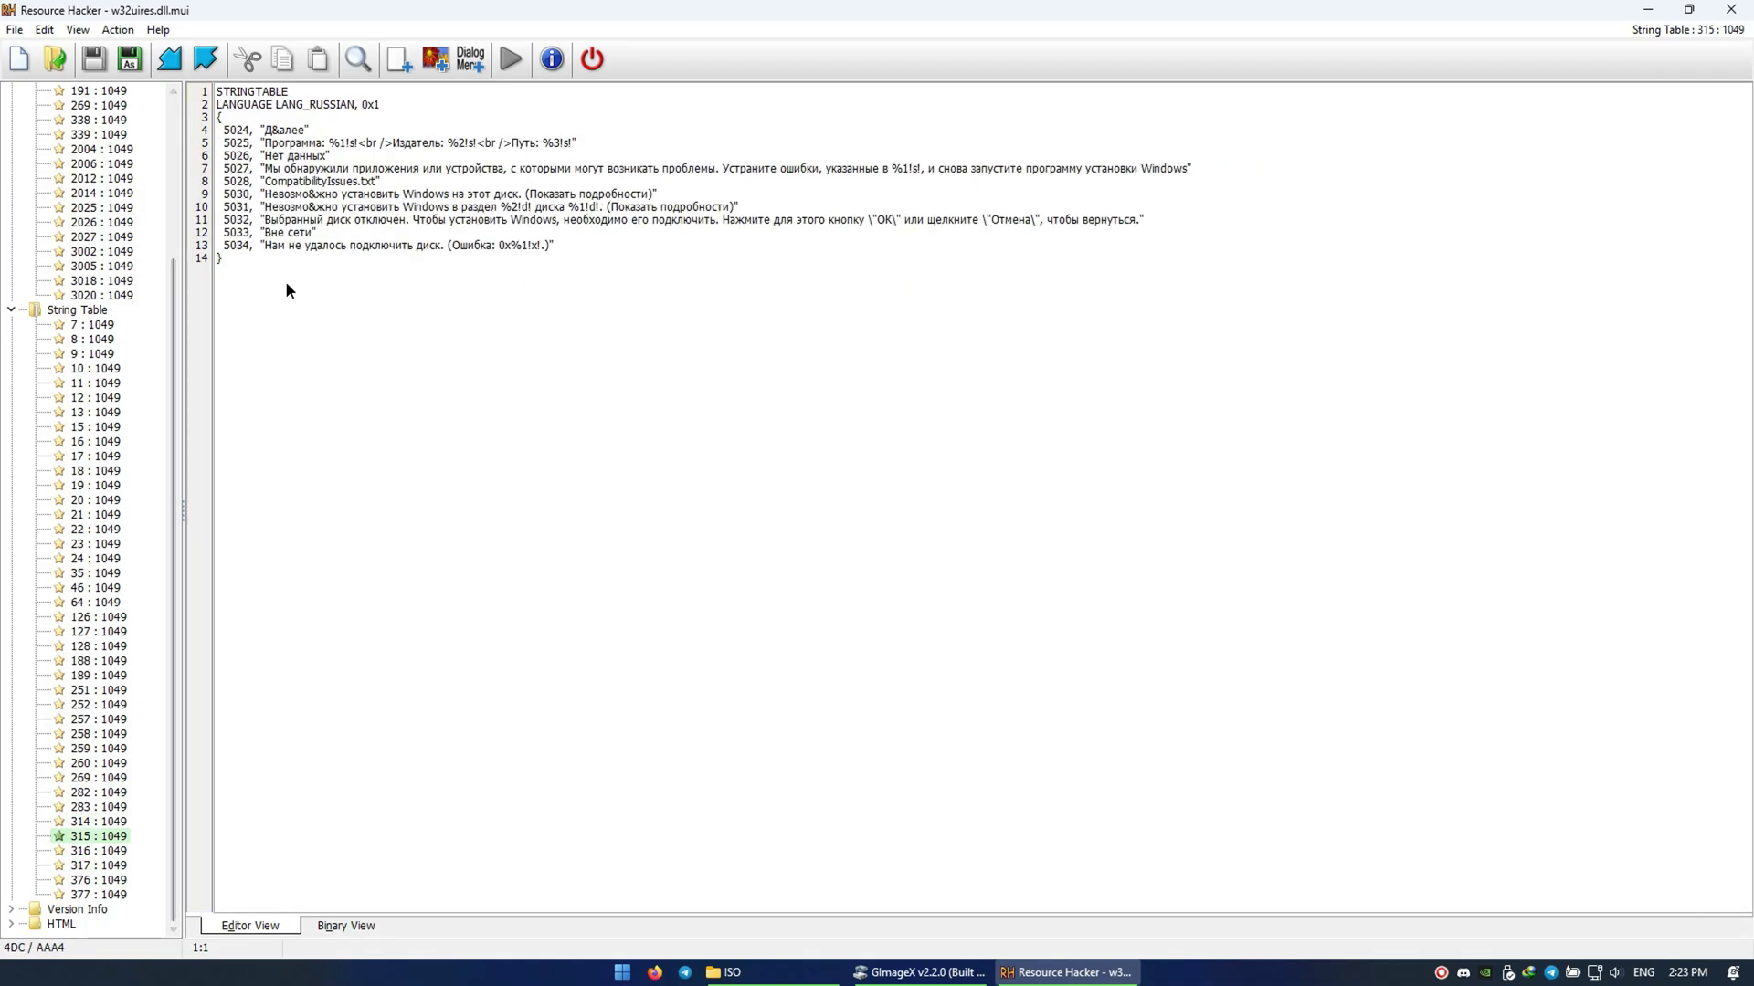
key(Up)
key(Down)
key(Up)
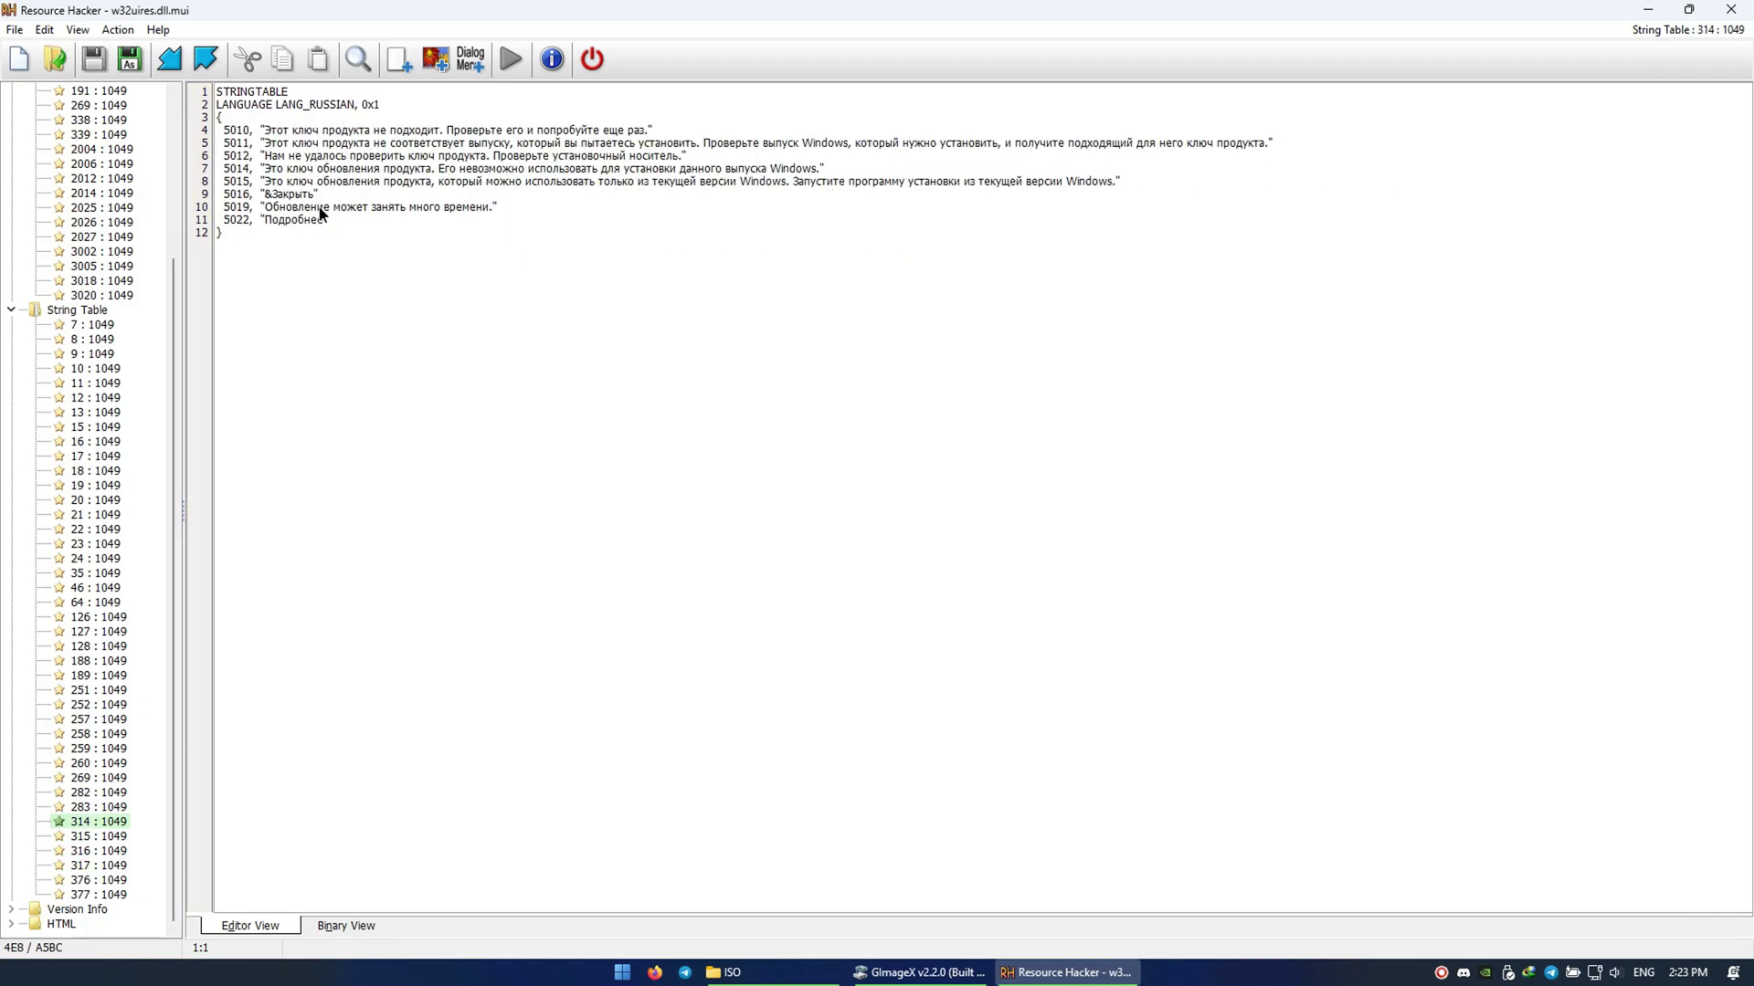
key(Up)
key(Up)
key(Up)
key(Up)
key(Up)
key(Up)
key(Up)
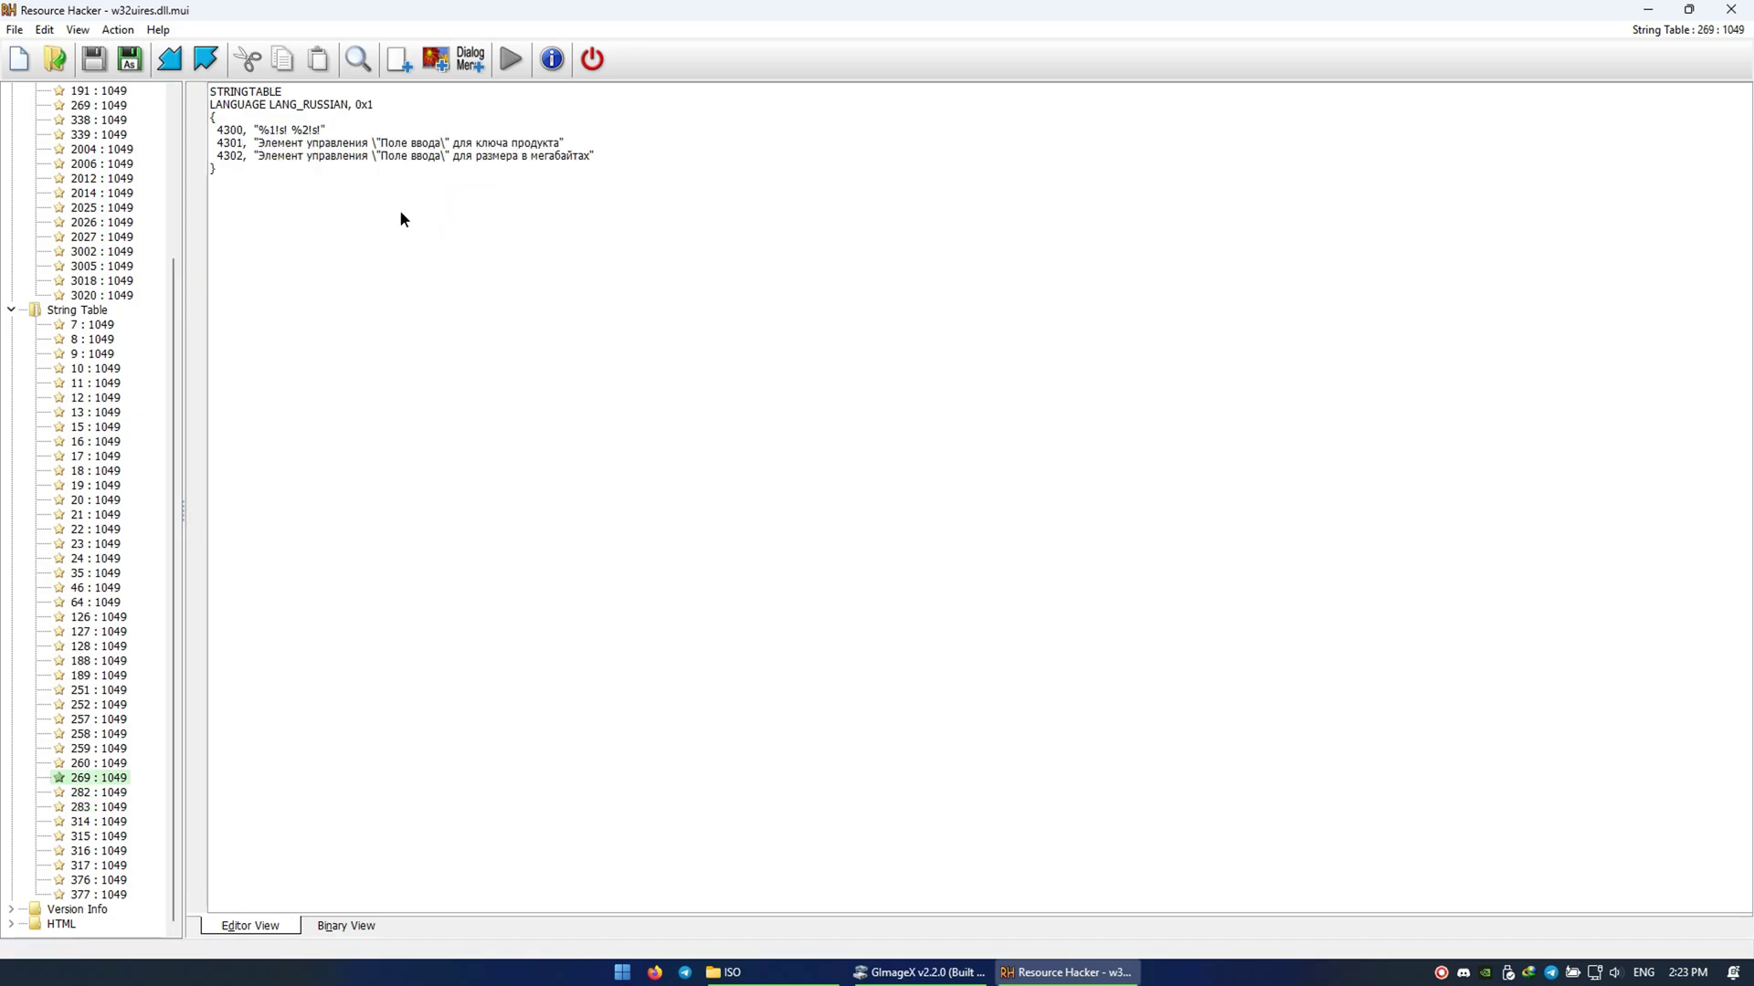
key(Up)
key(Up)
key(Up)
key(Up)
key(Up)
key(Up)
key(Up)
key(Up)
key(Up)
key(Up)
key(Up)
key(Up)
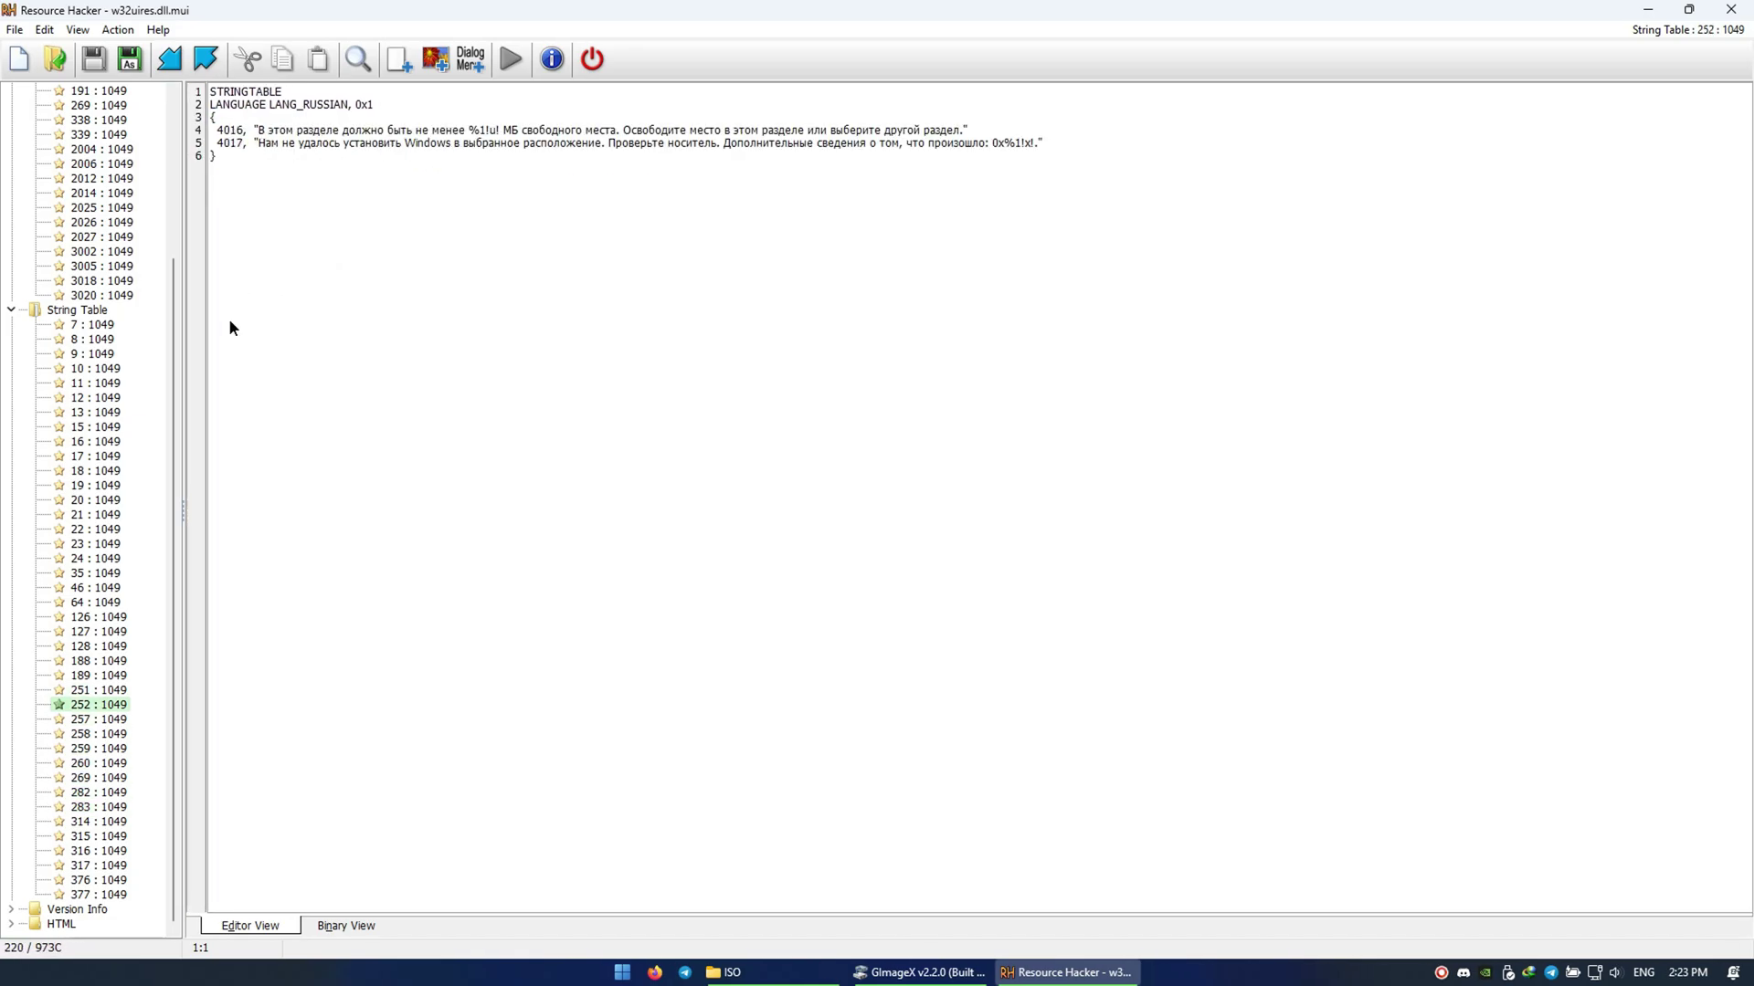
- In dialog 111, shrink the lower button (ID 1003) to about 2 × 2 units at its lower-right corner, near 318, 149
click(1219, 722)
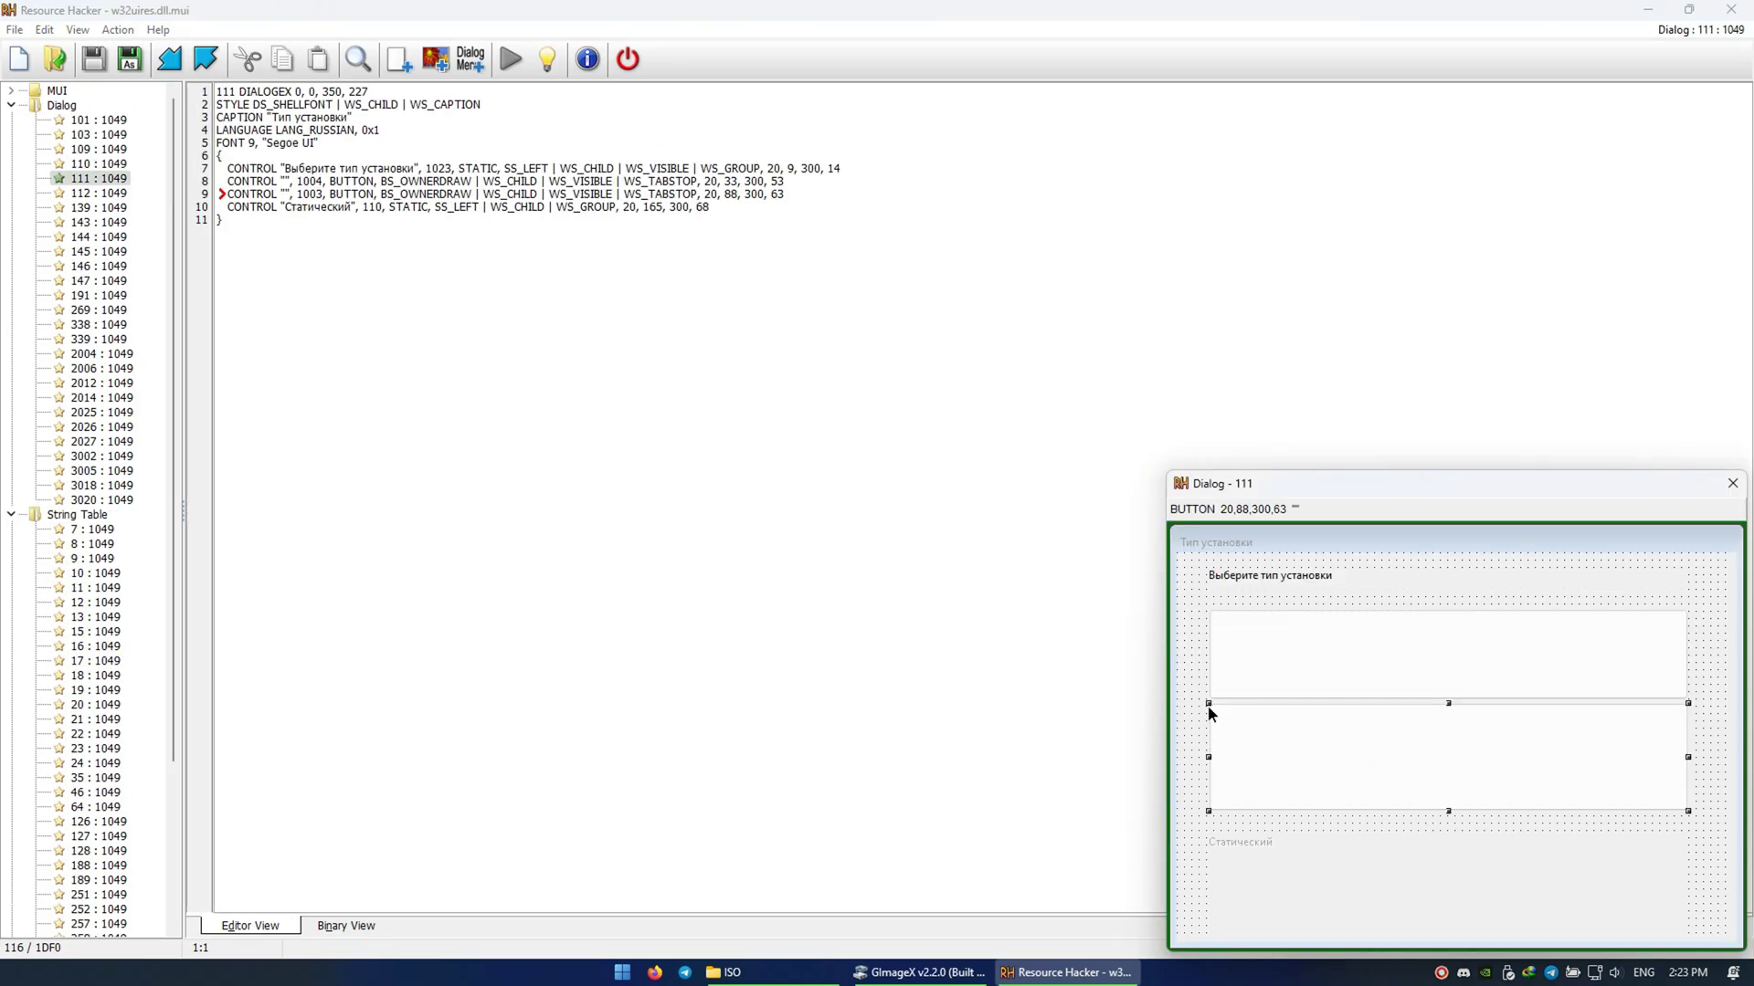
drag(1208, 707, 1290, 725)
mouse_move(1686, 810)
mouse_down()
mouse_move(1342, 733)
mouse_move(1679, 807)
mouse_up()
drag(1686, 808, 1684, 809)
click(1657, 774)
- Stretch the remaining large button (ID 1004) in dialog 111 down to a height of about 124 and compile the script
click(1531, 682)
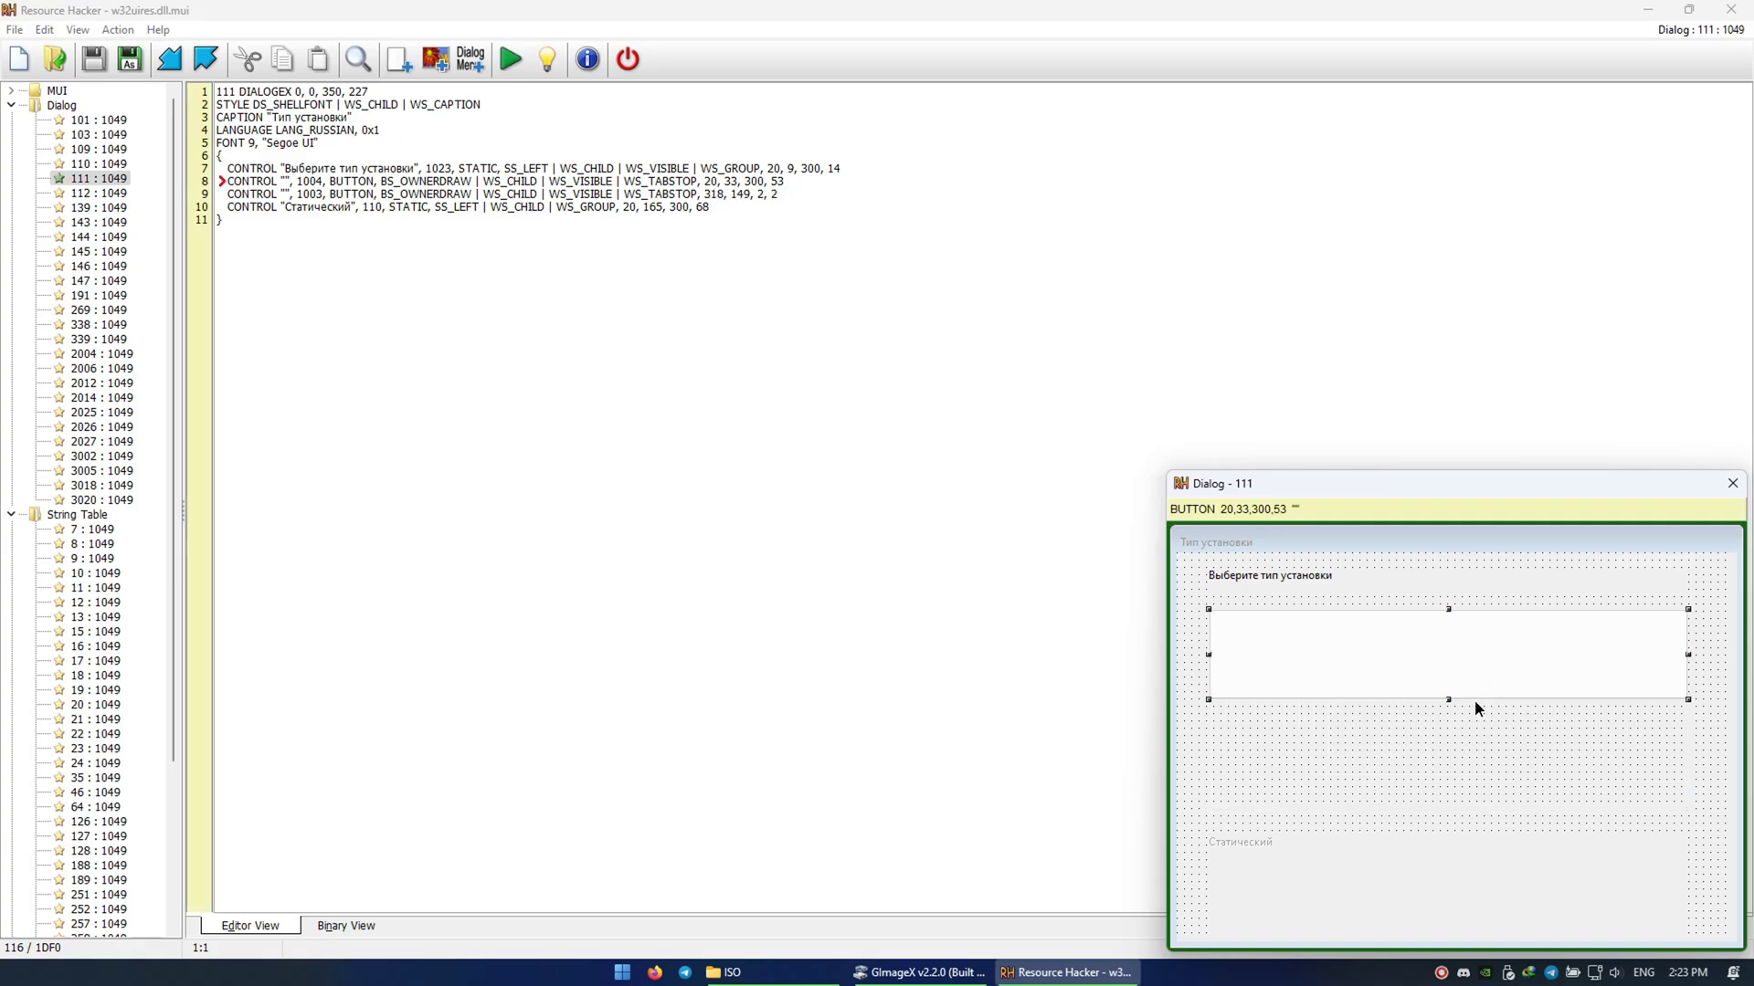
drag(1448, 701, 1457, 822)
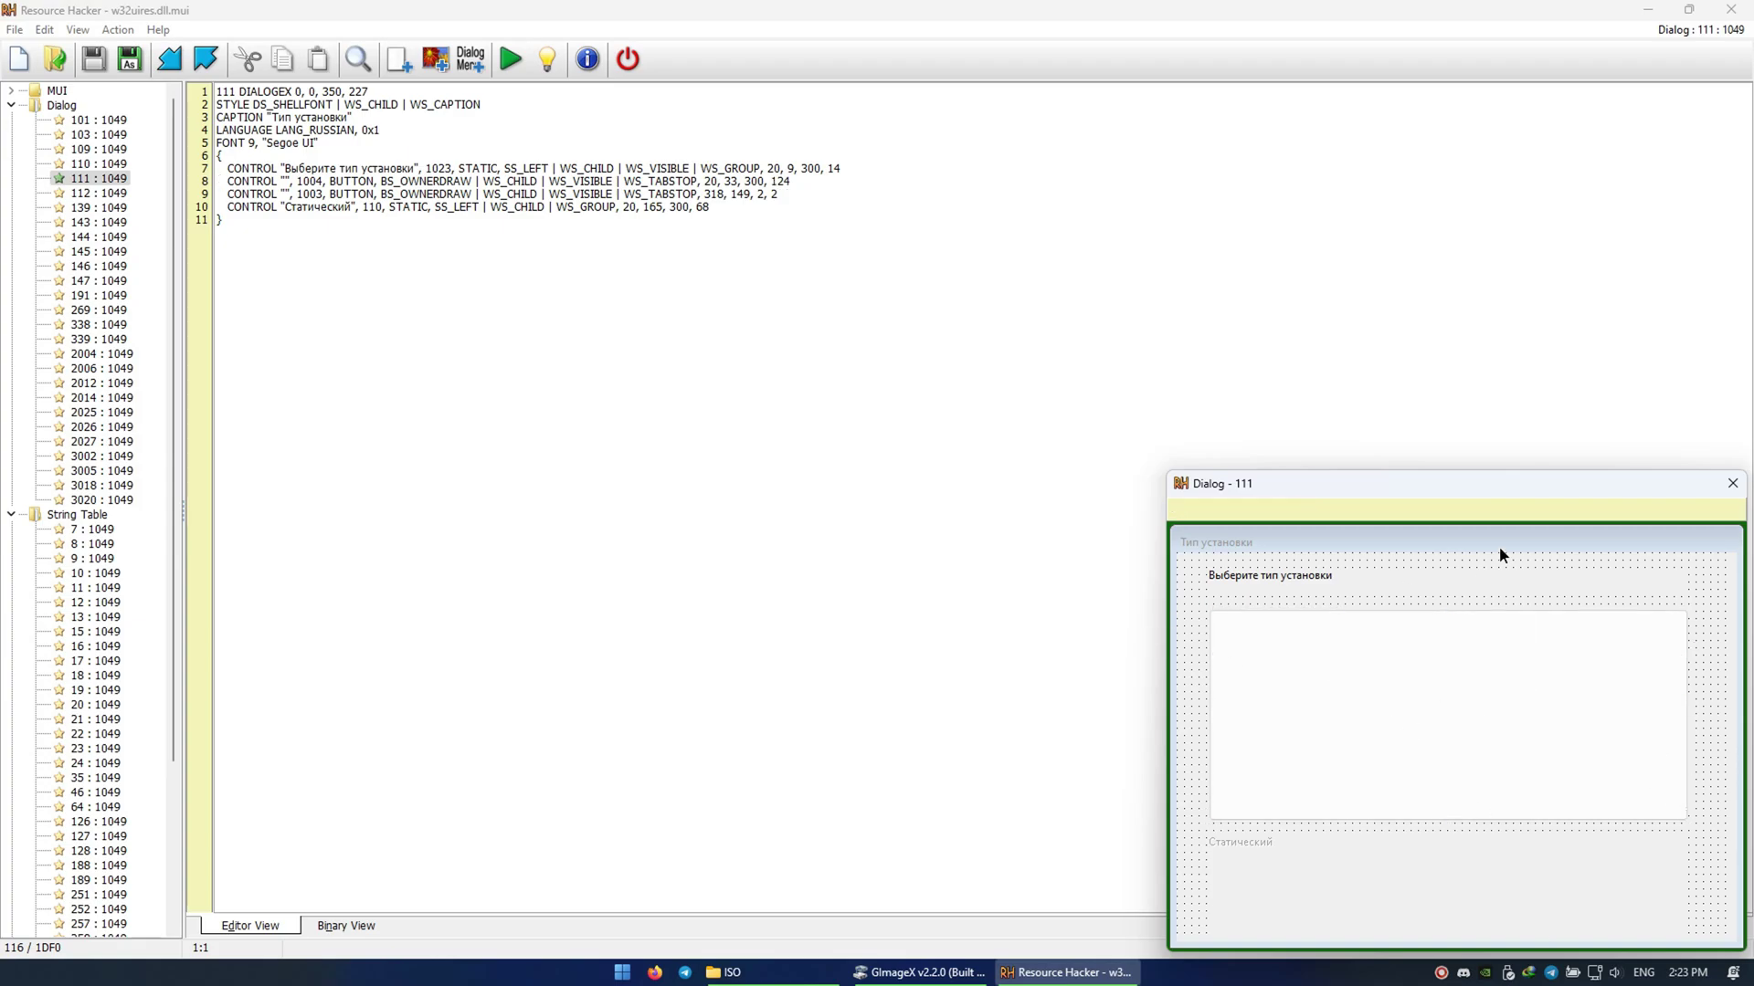
click(128, 343)
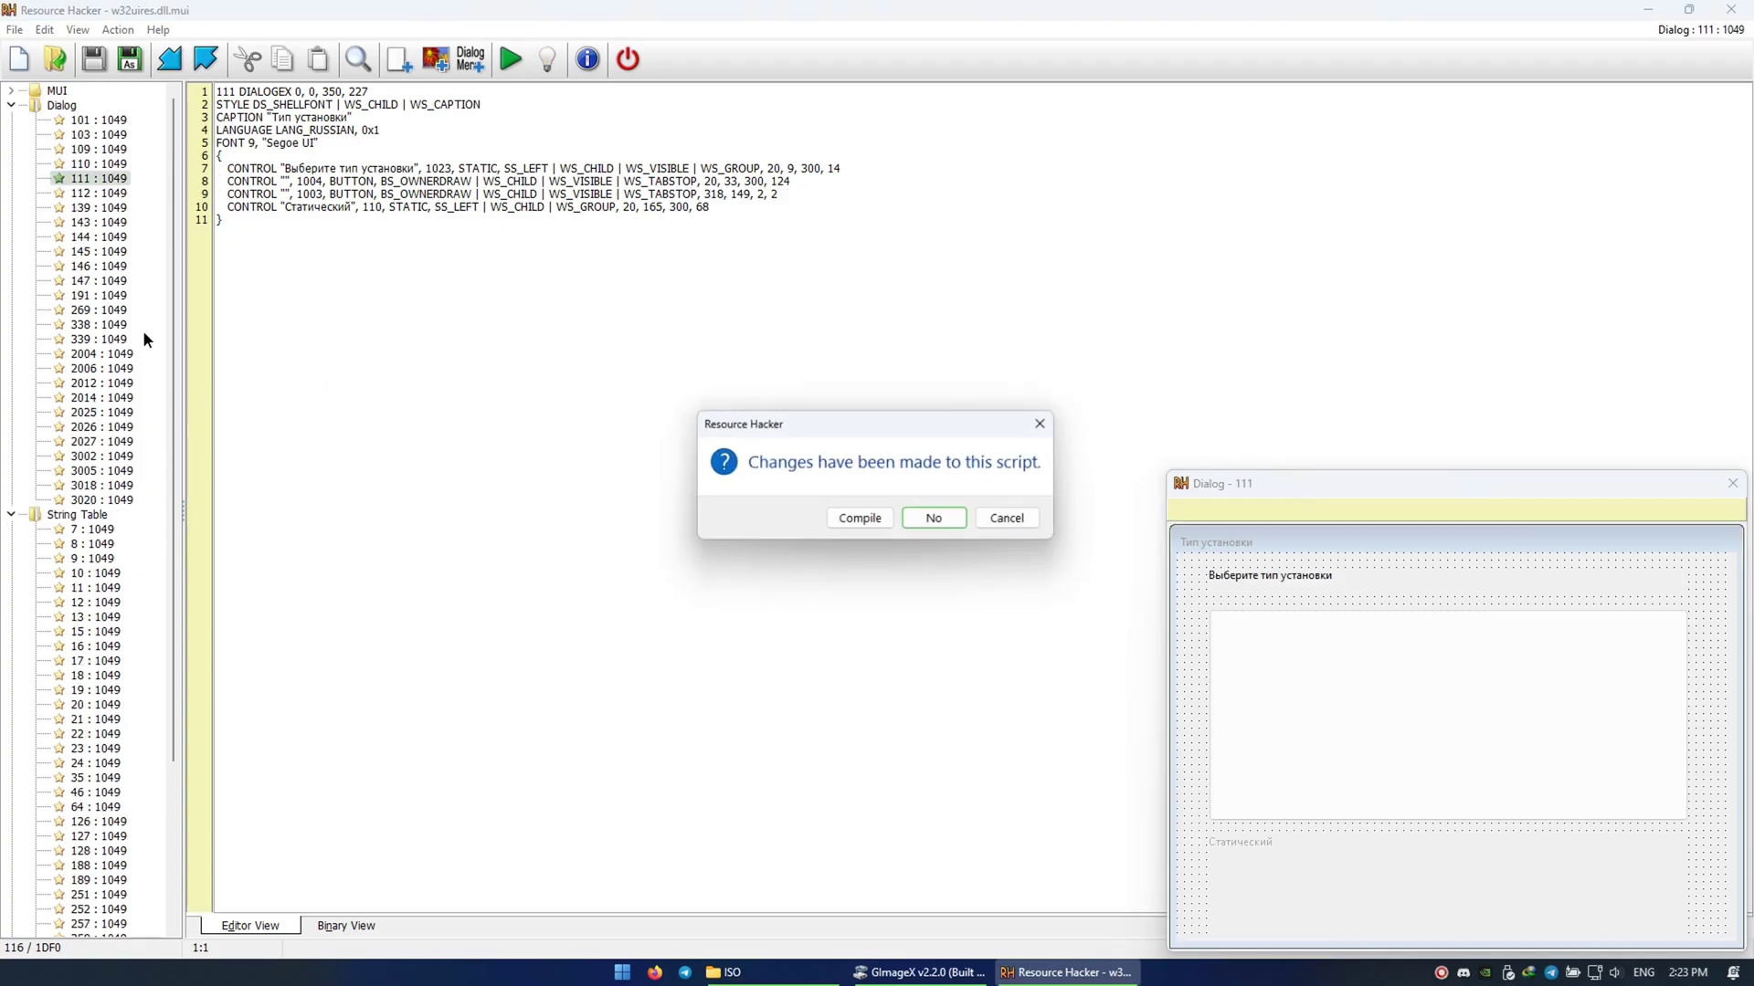
click(849, 521)
- Examine the other Dialog resources as far as dialog 2014 and return to dialog 112
click(113, 282)
click(112, 299)
click(114, 308)
key(Down)
key(Down)
key(Down)
key(Down)
key(Down)
key(Down)
key(Down)
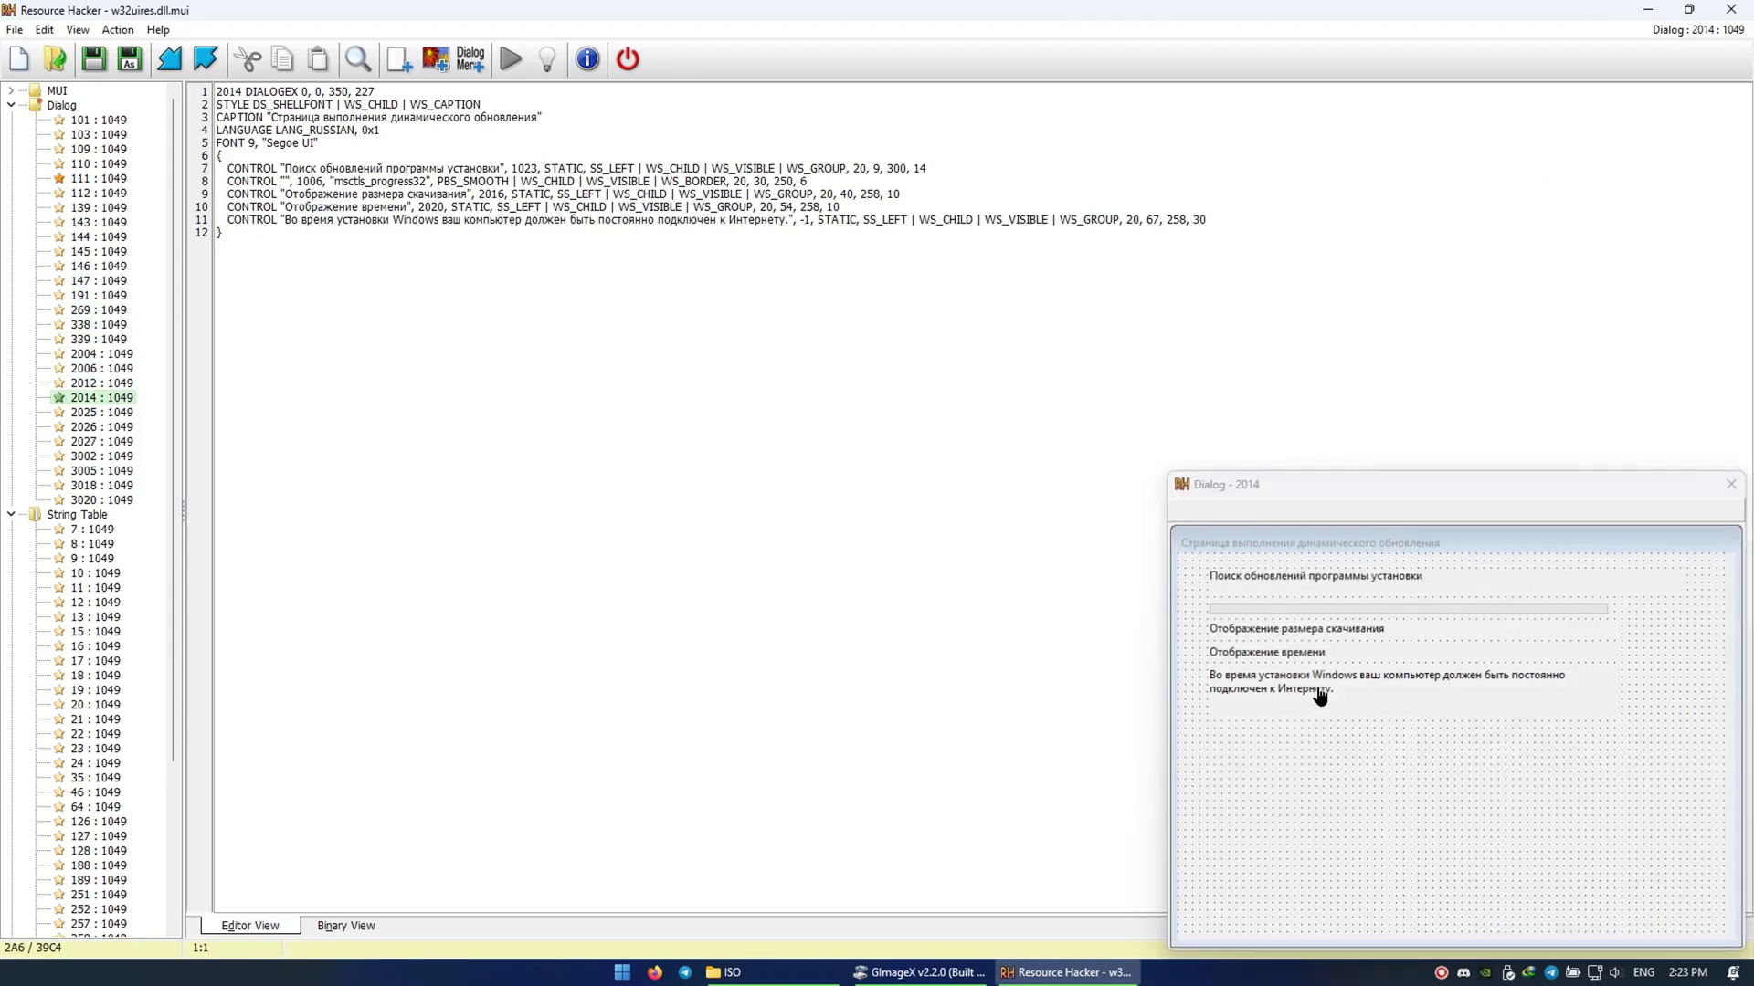
key(Up)
key(Up)
key(Up)
key(Up)
key(Up)
key(Up)
key(Up)
key(Up)
key(Up)
key(Up)
key(Up)
key(Up)
key(Up)
key(Up)
key(Up)
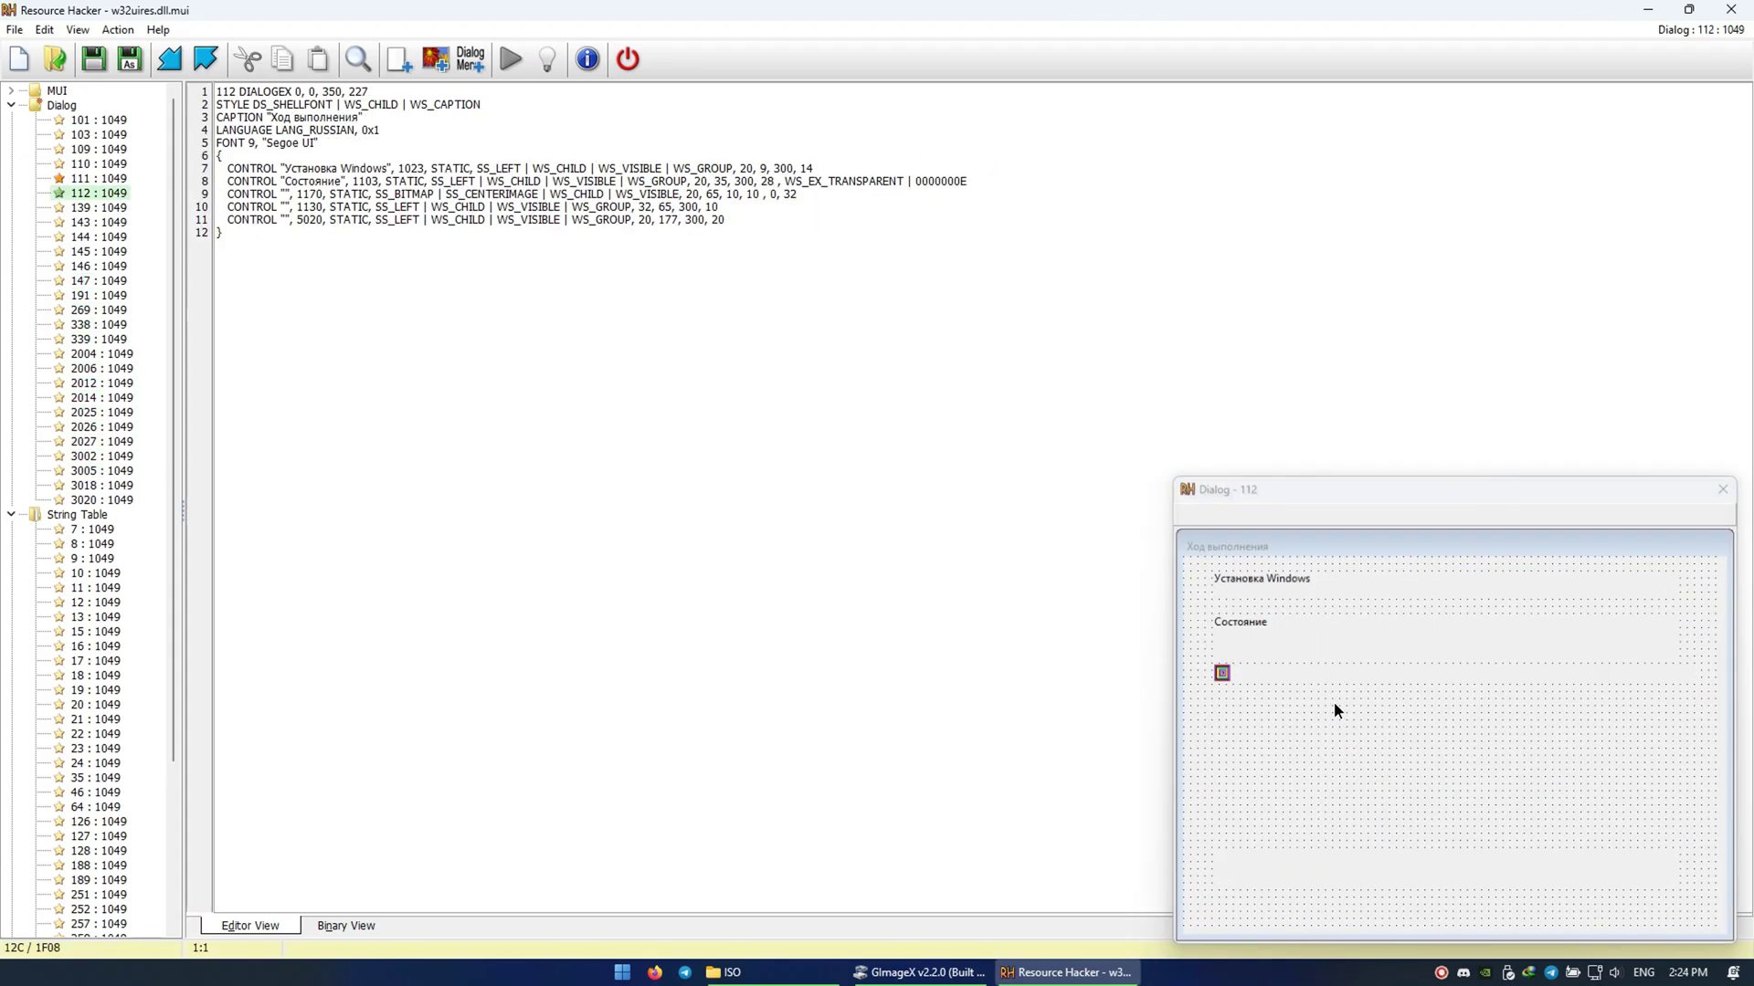
- Change the "Состояние" caption in dialog 112 to "Привет как дела" and try to compile the script
click(1290, 642)
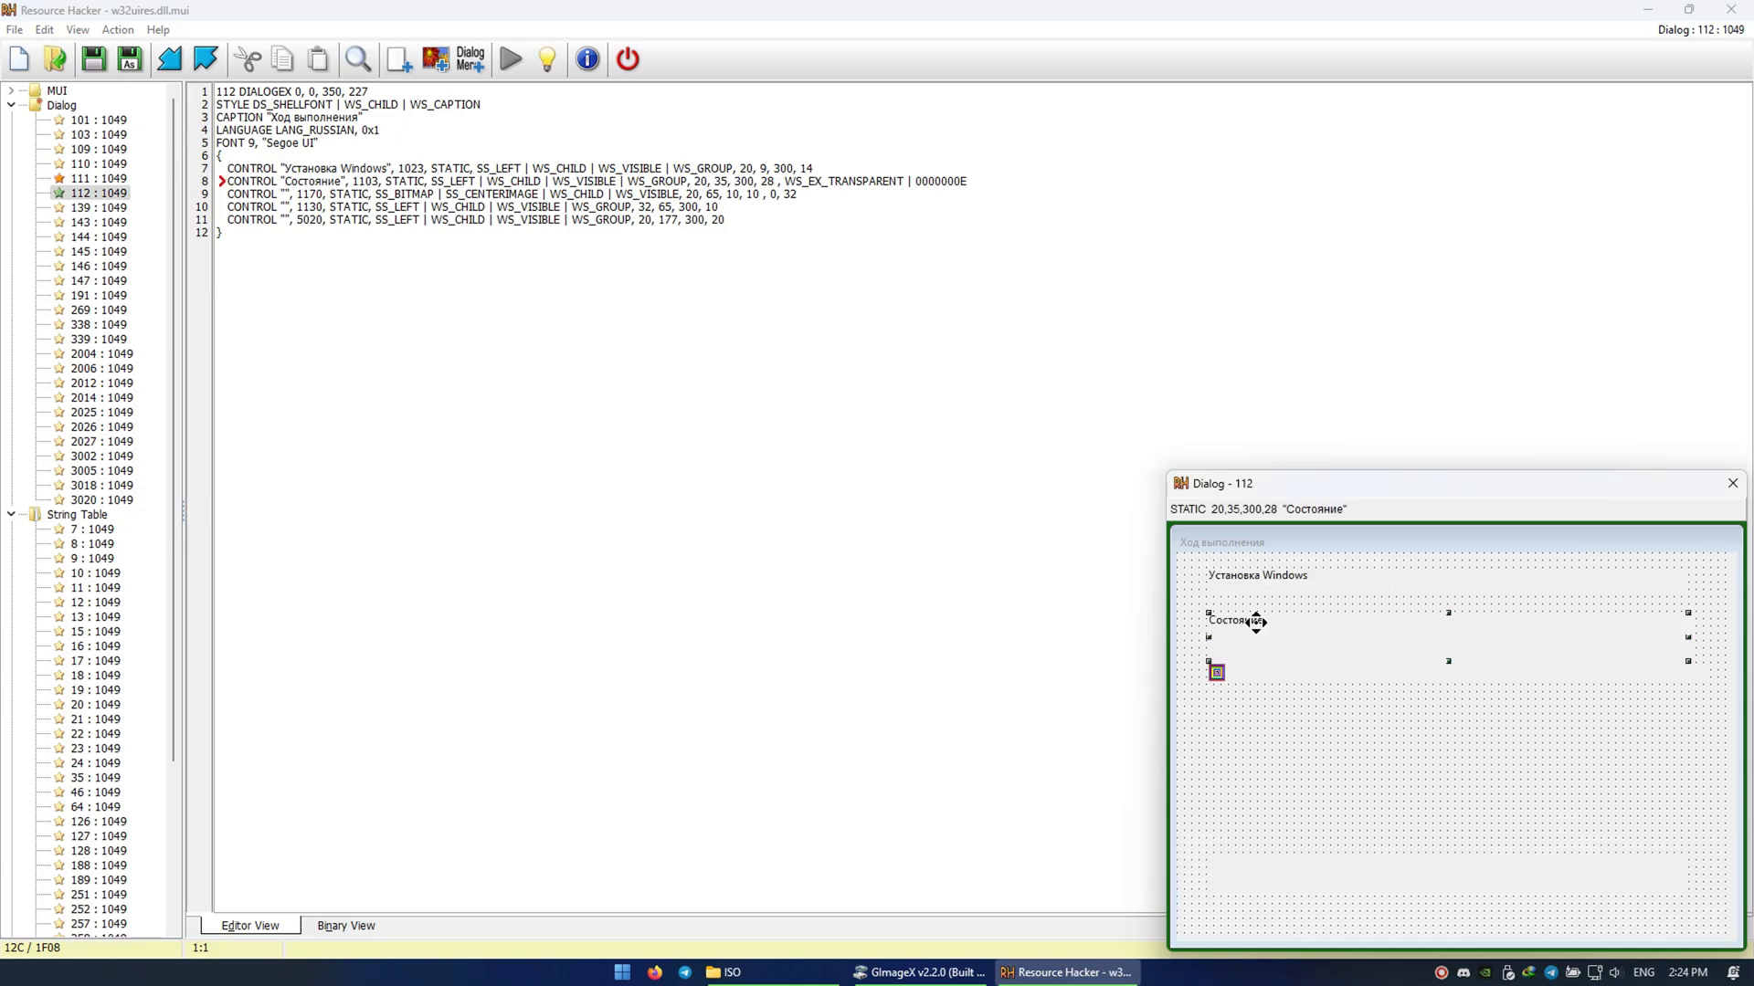
double_click(1256, 622)
key(alt+shift)
text(Привет как де)
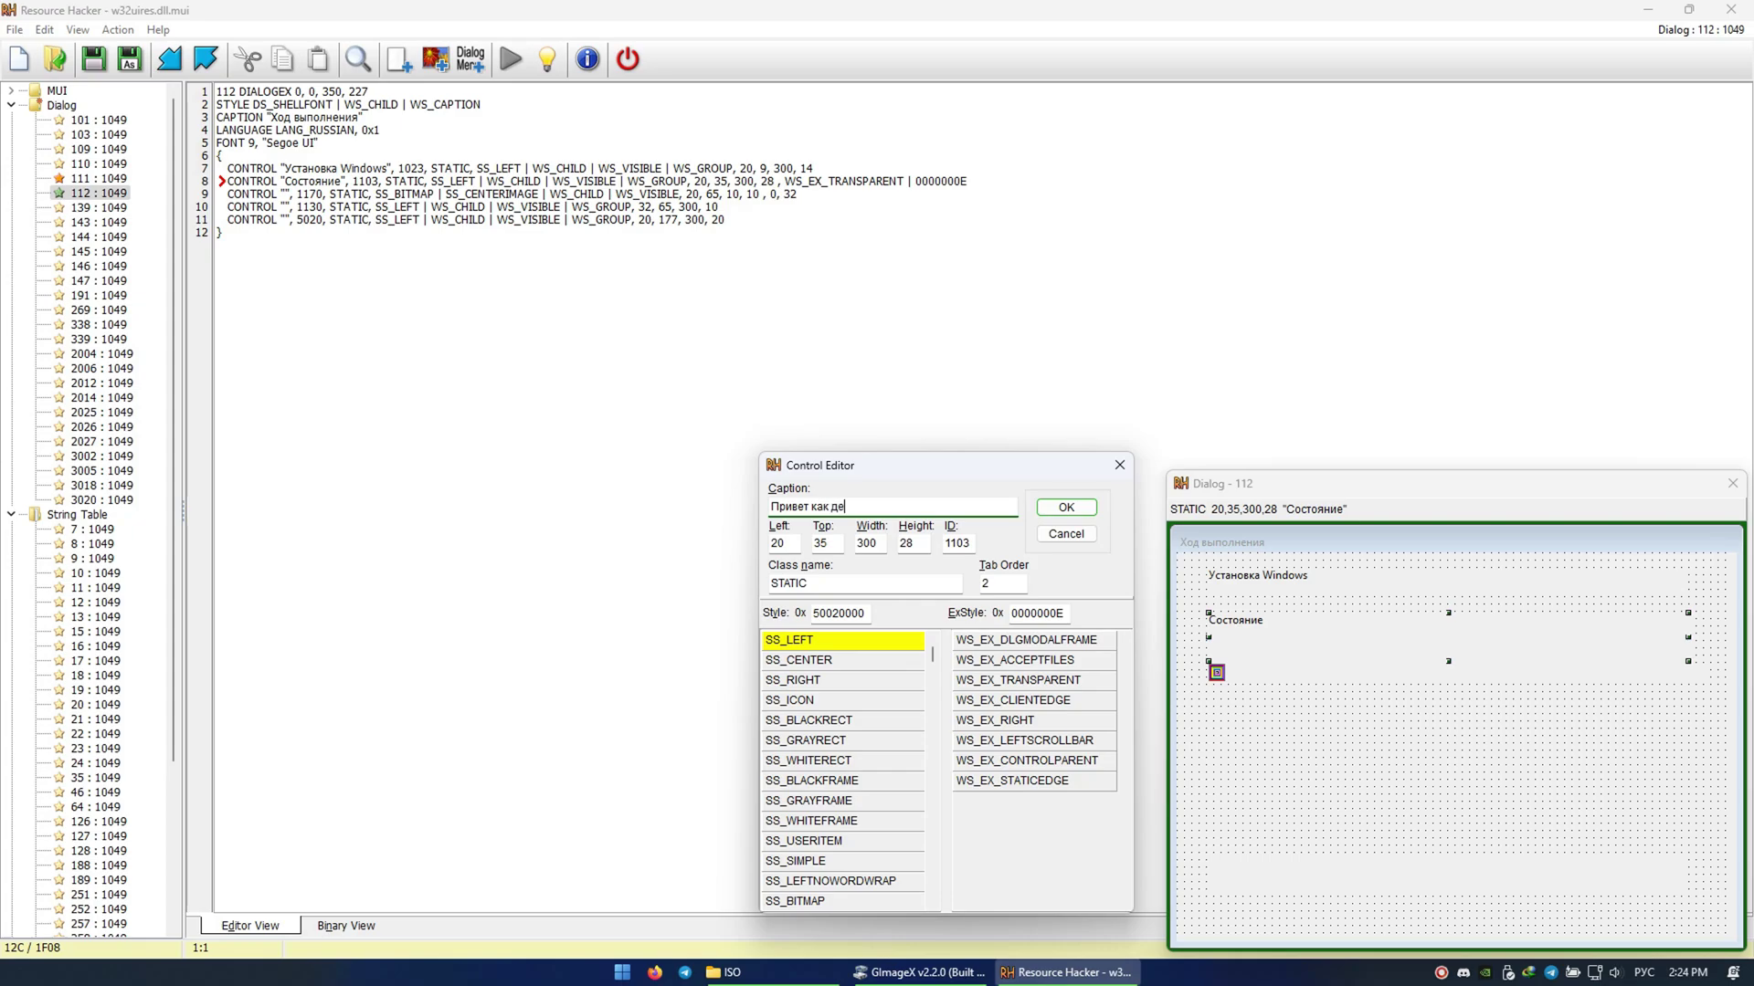
text(ла)
key(Return)
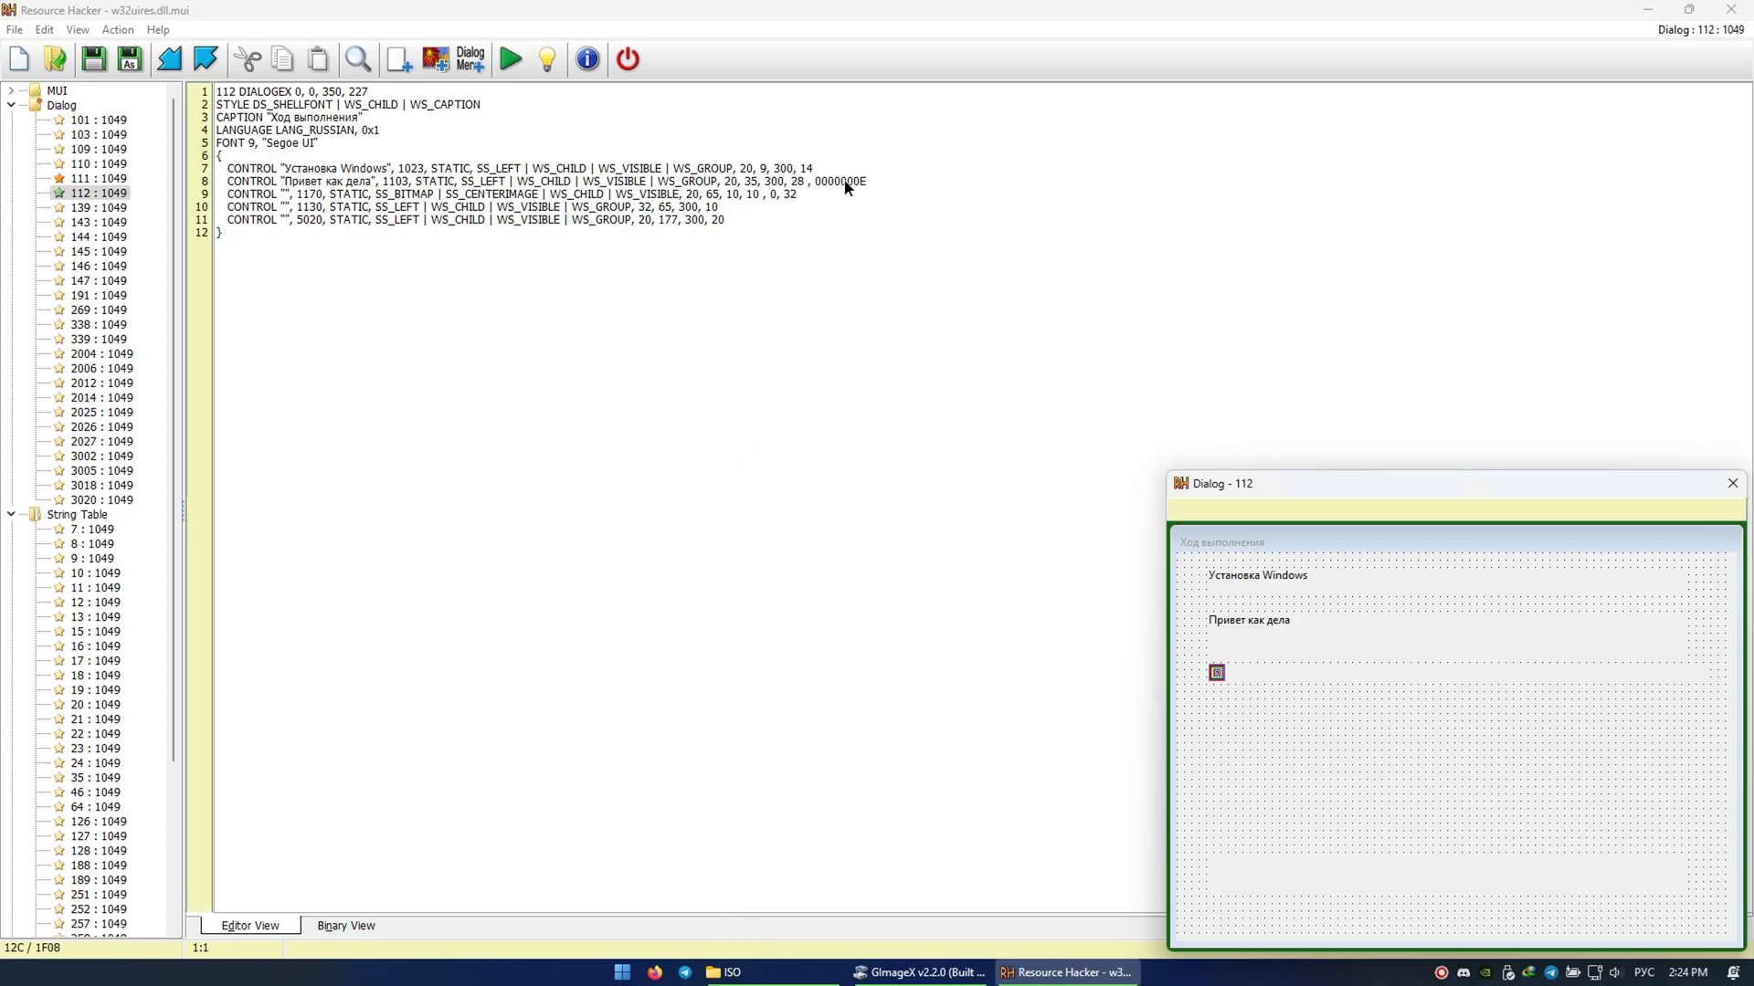
click(102, 213)
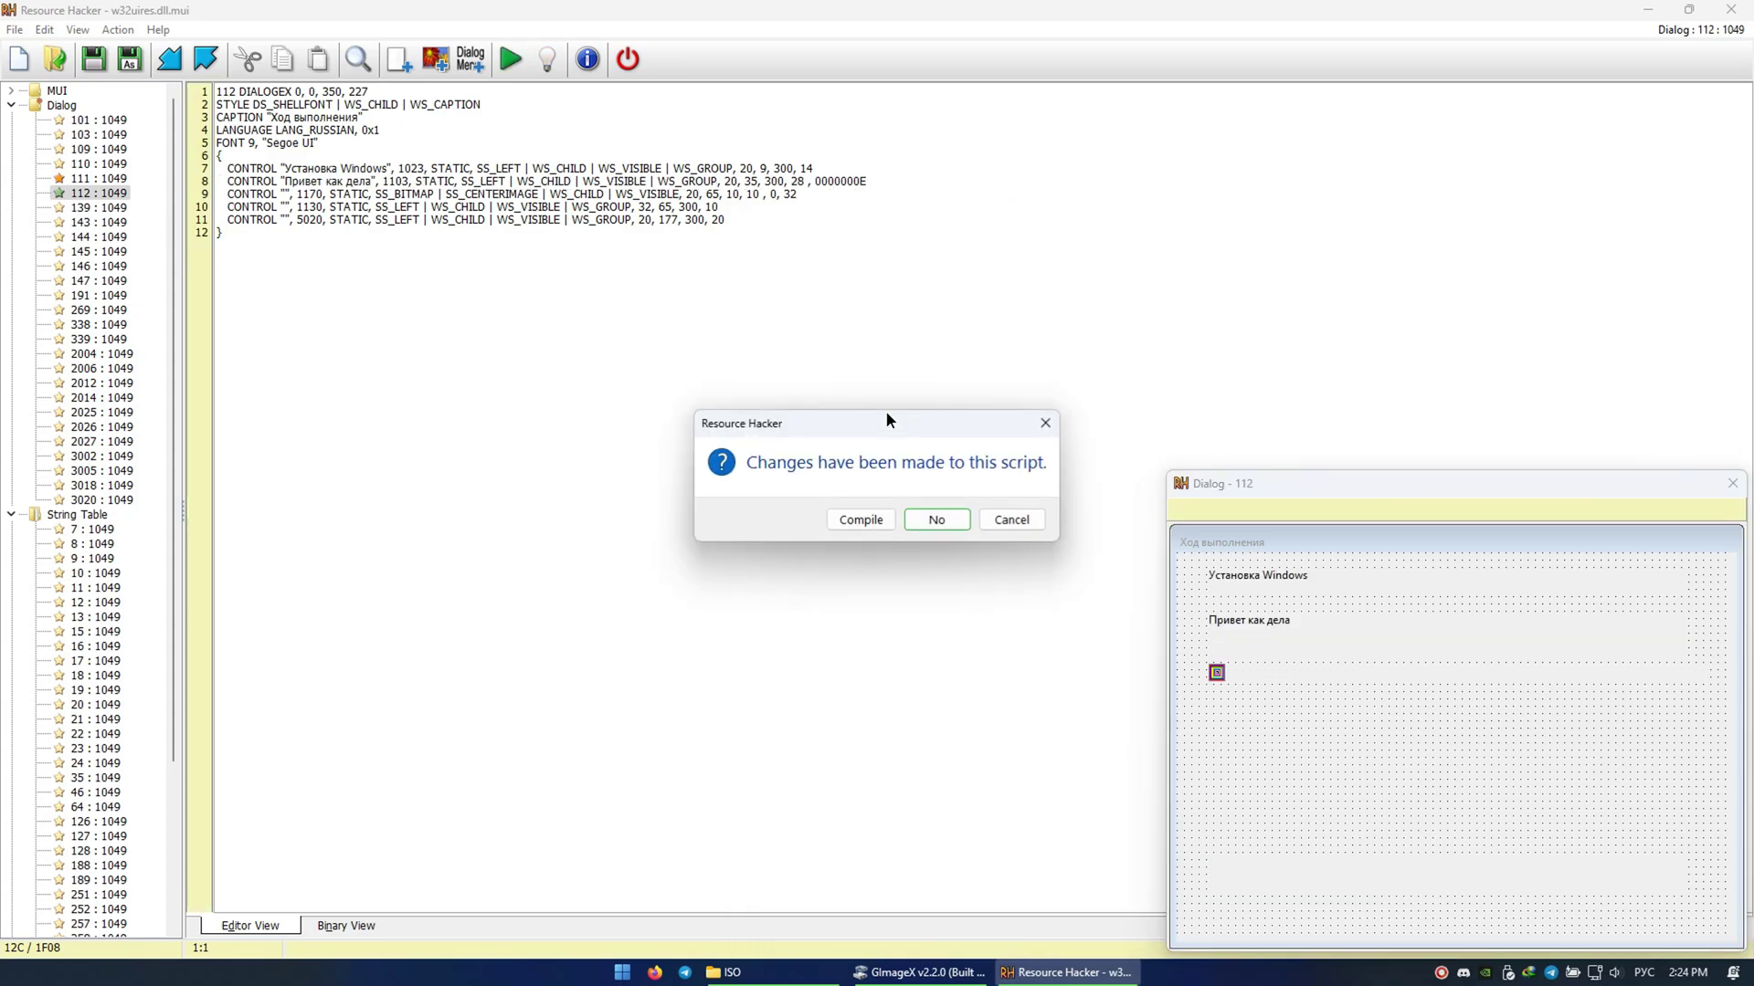
drag(849, 416, 938, 347)
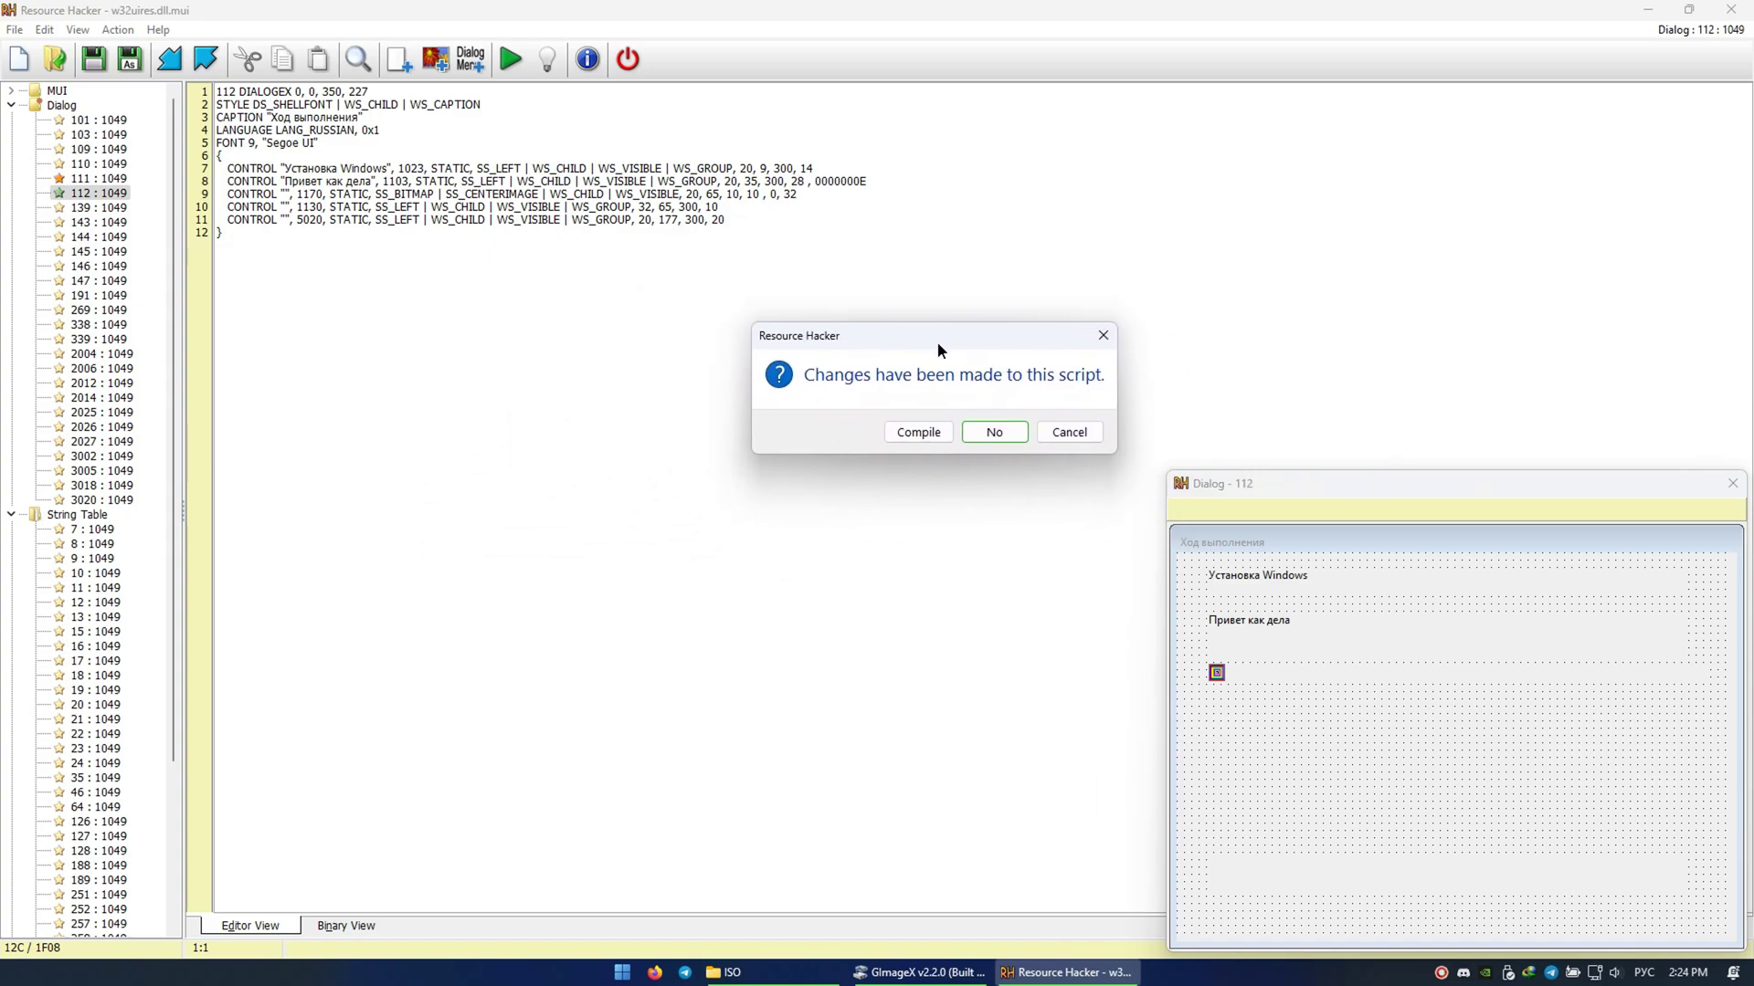
click(918, 432)
- Correct the last value on line 8 of the dialog 112 script to 00000000 and compile it
click(848, 187)
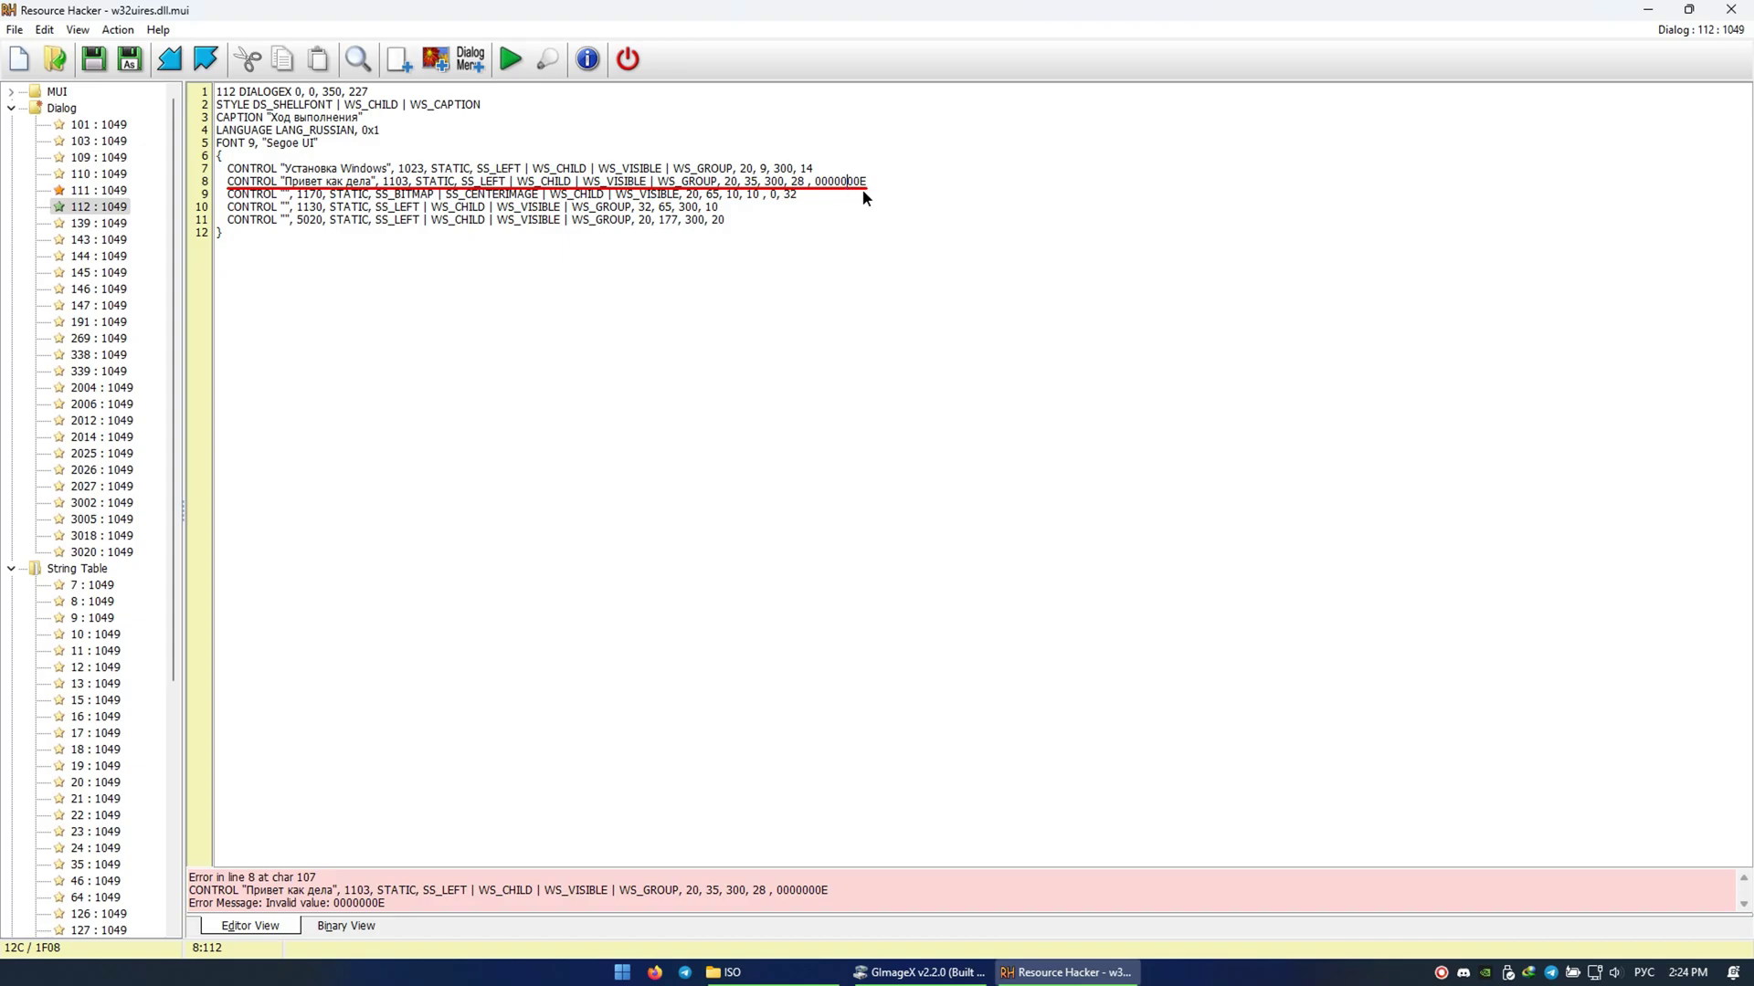
key(BackSpace)
text(0)
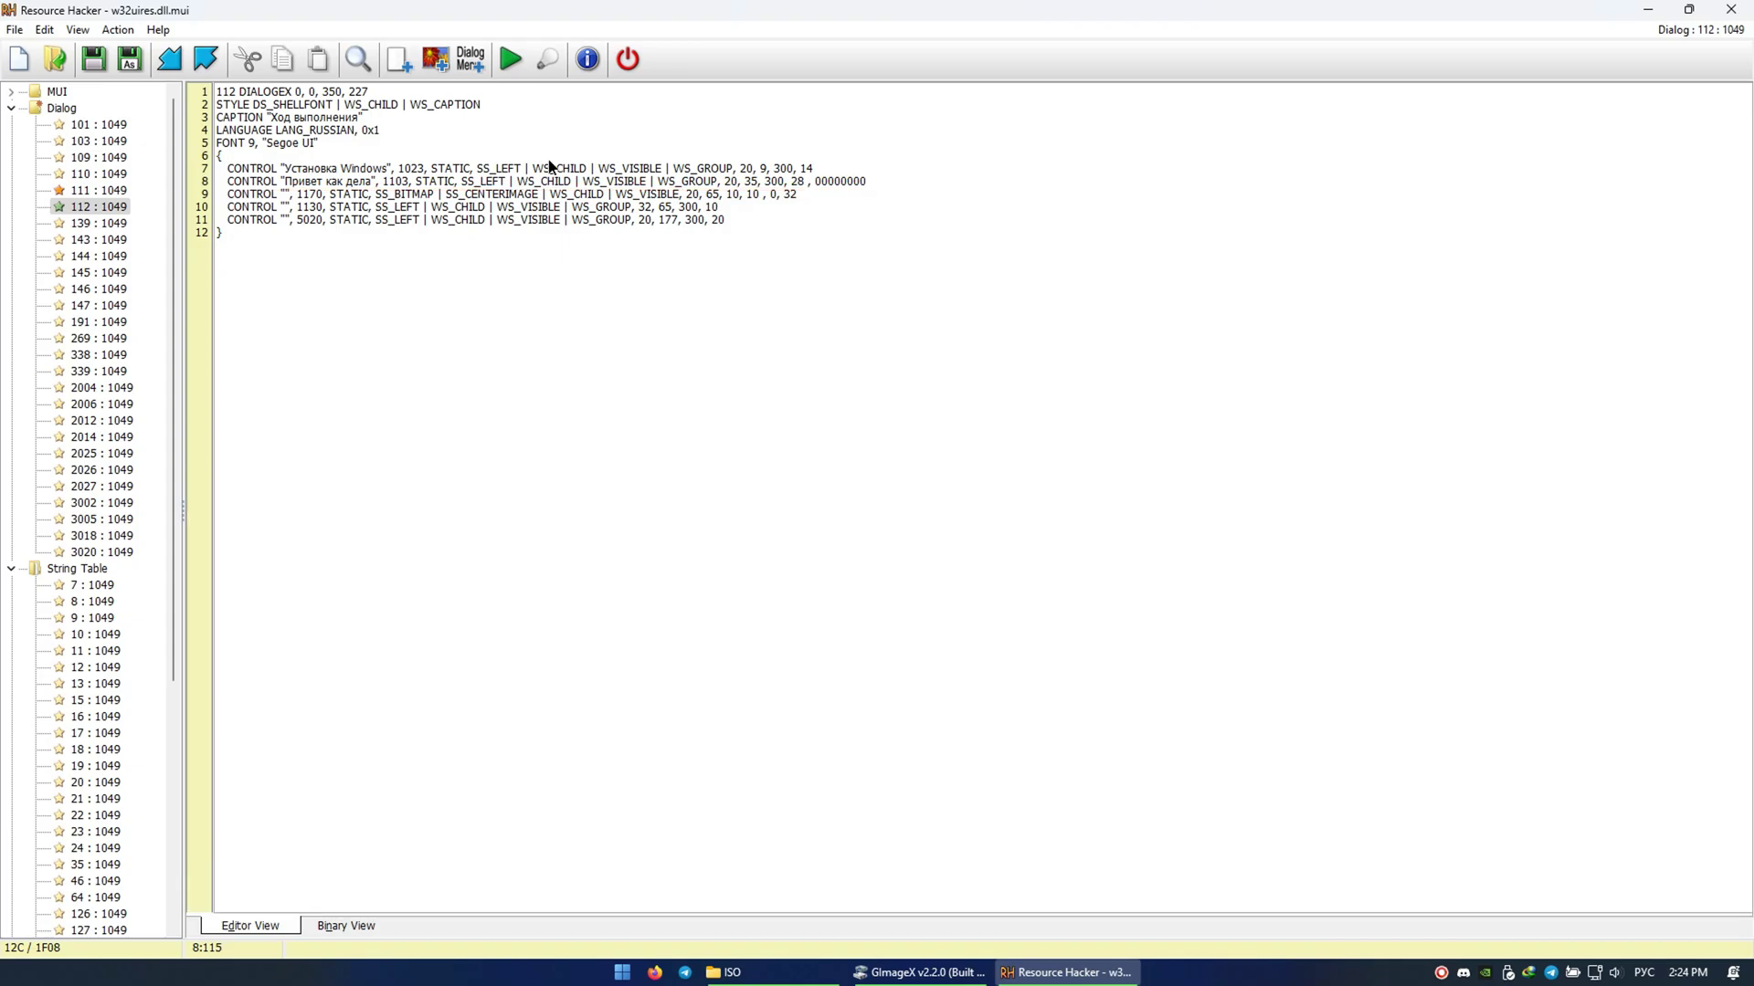
click(97, 222)
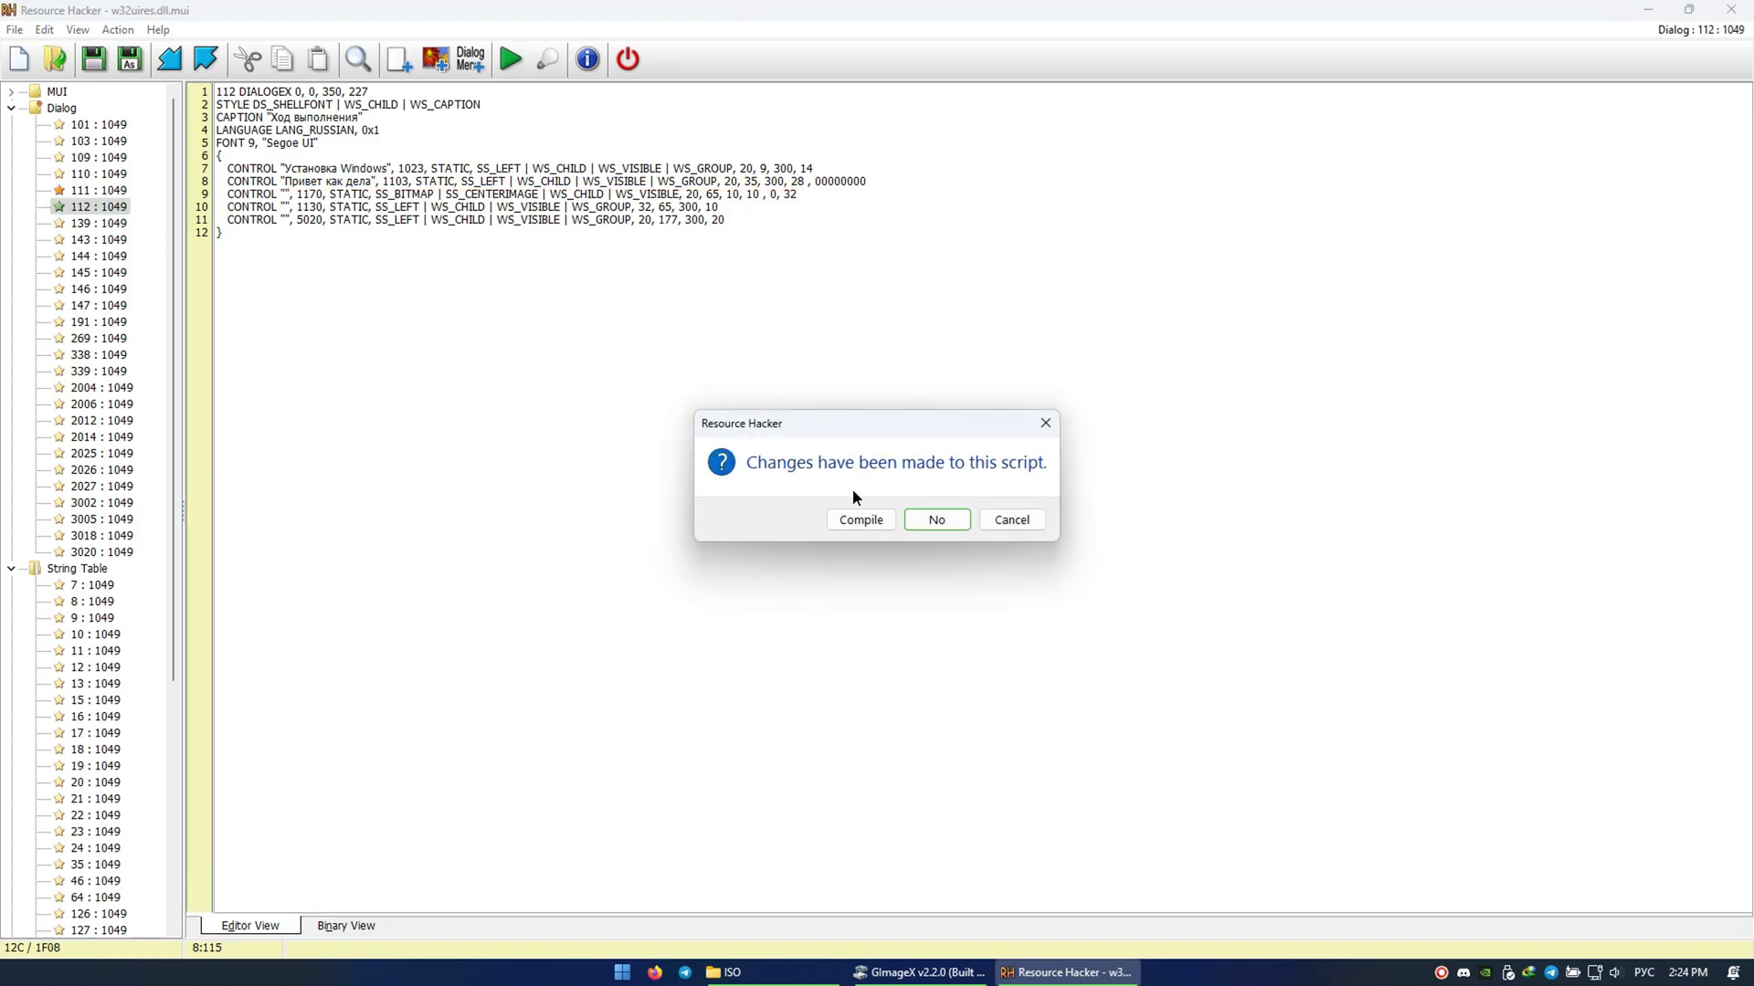
click(868, 524)
- Change the heading caption of dialog 145, the disk selection page, to "Блвалщвповашопрвашптвашпив"
click(98, 272)
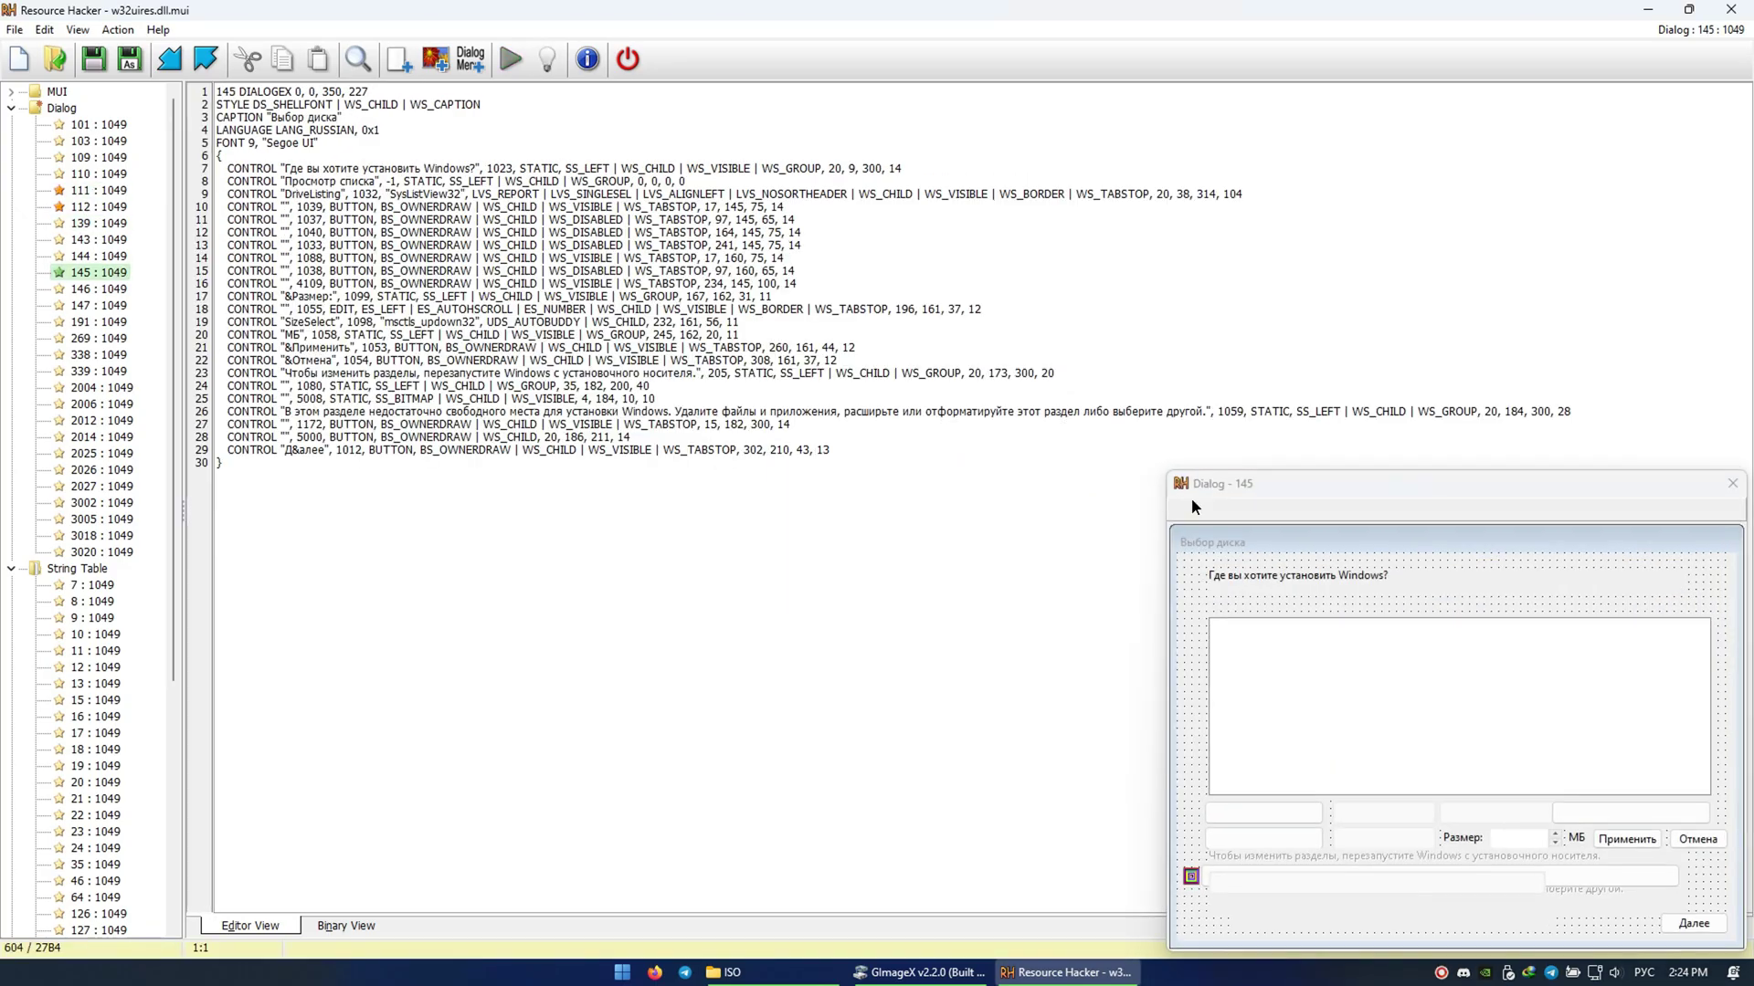
double_click(1335, 585)
text(Блвапщеп)
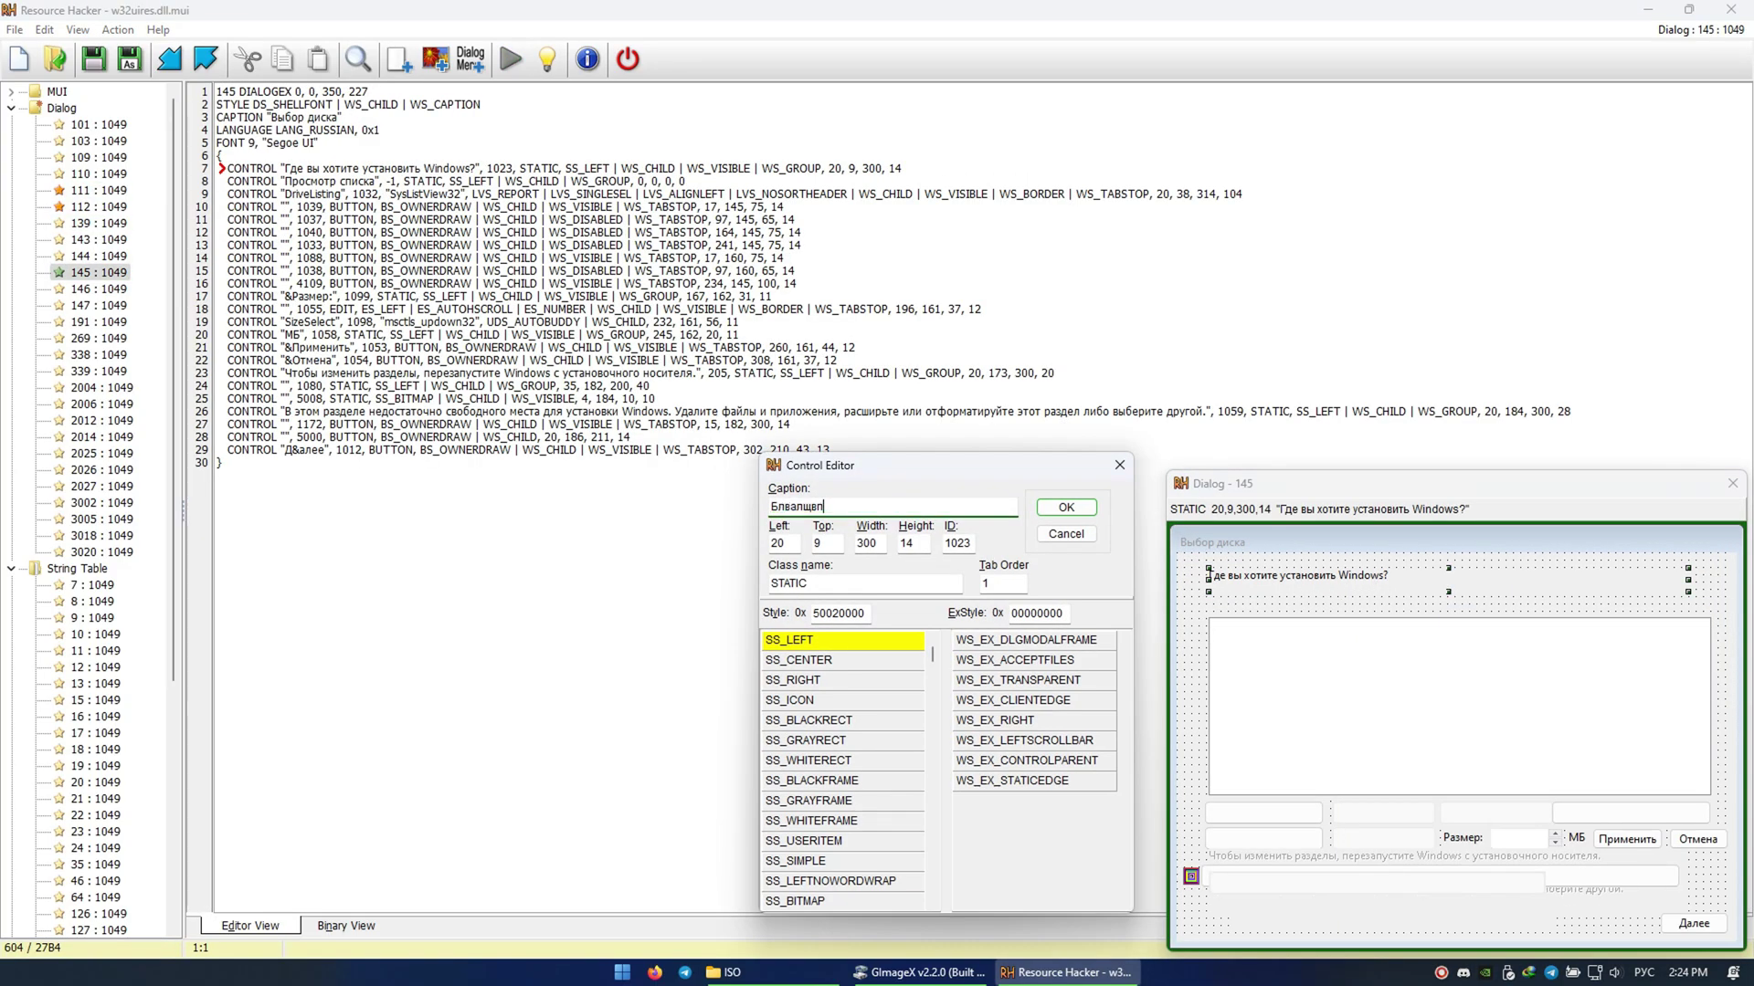
text(овашопрвашптвашпив)
key(Return)
- Move the "Применить" button in dialog 145 above the drive list, to about 222, 27, and compile the script
drag(1607, 839, 1568, 609)
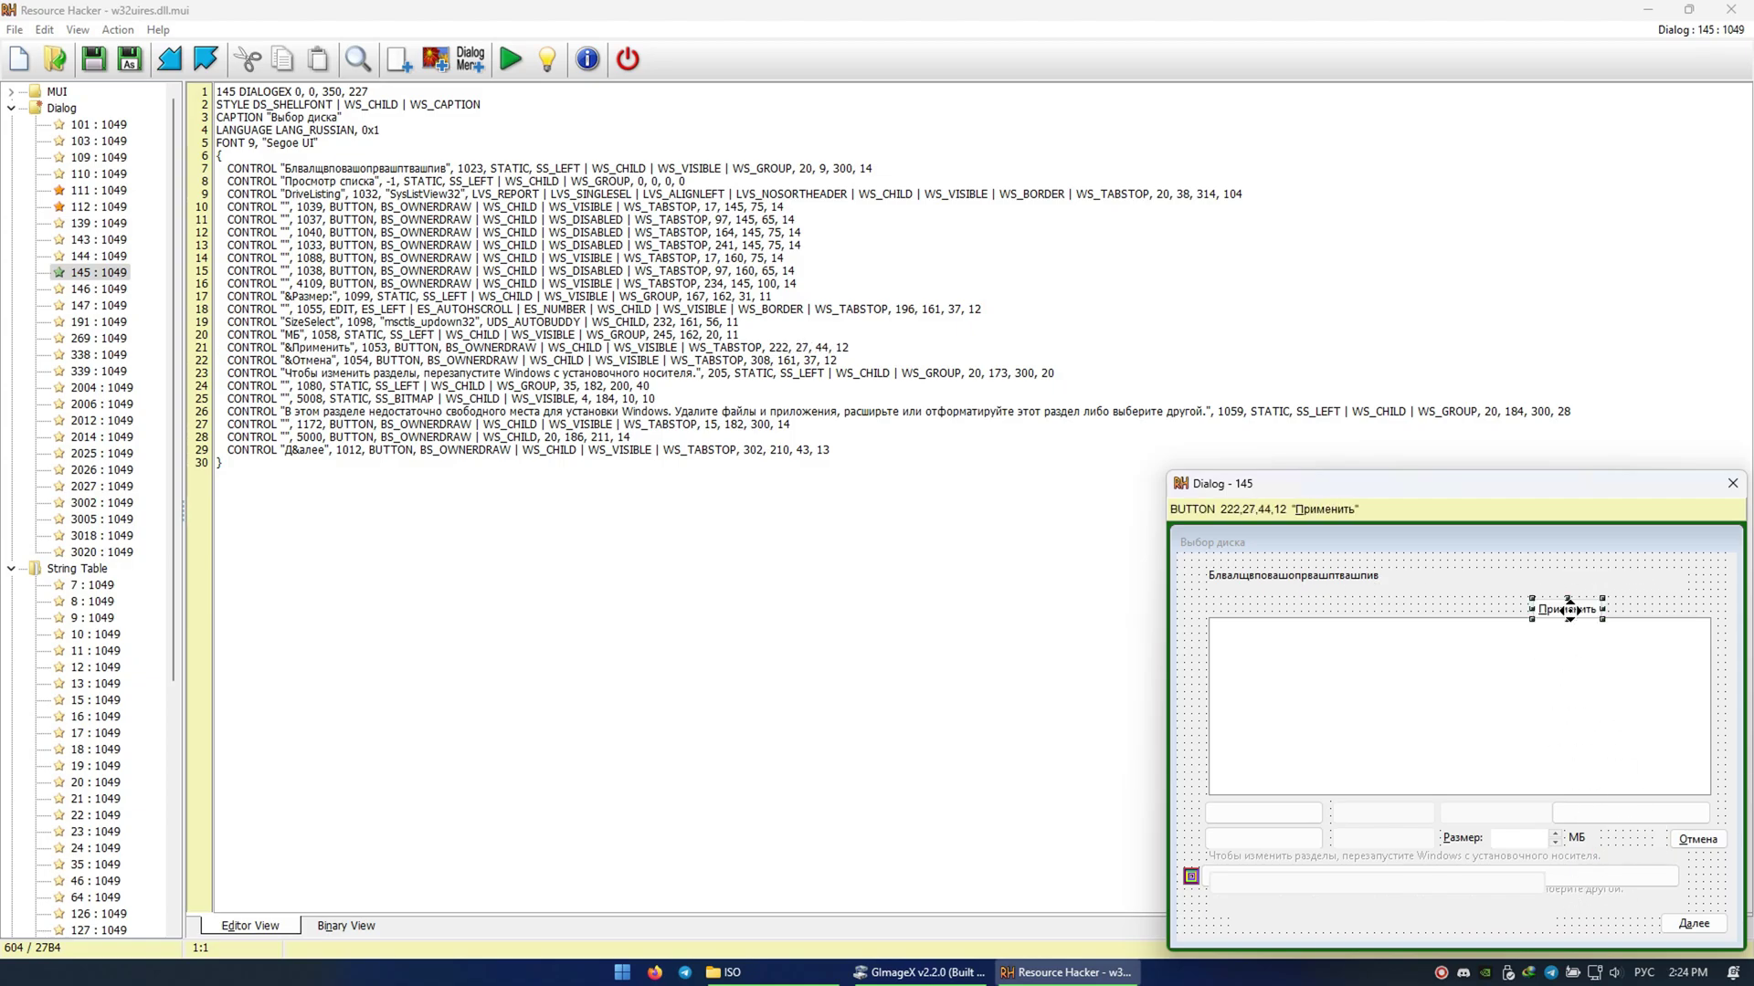
click(102, 309)
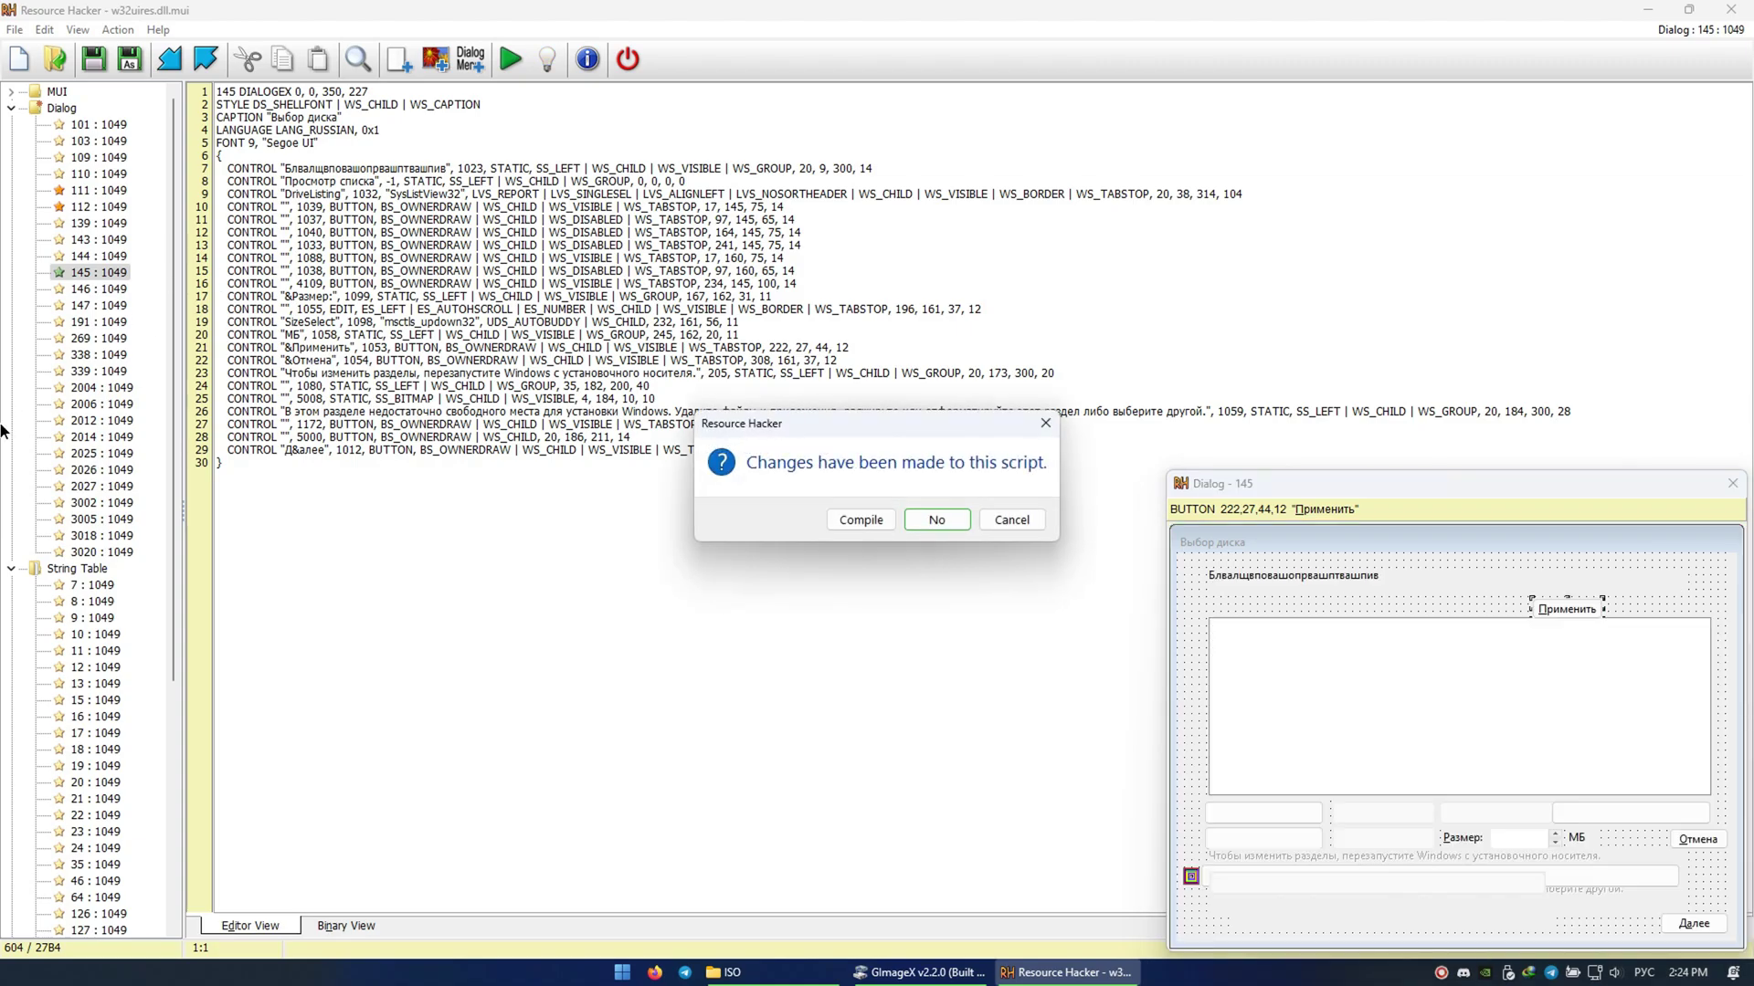
click(863, 521)
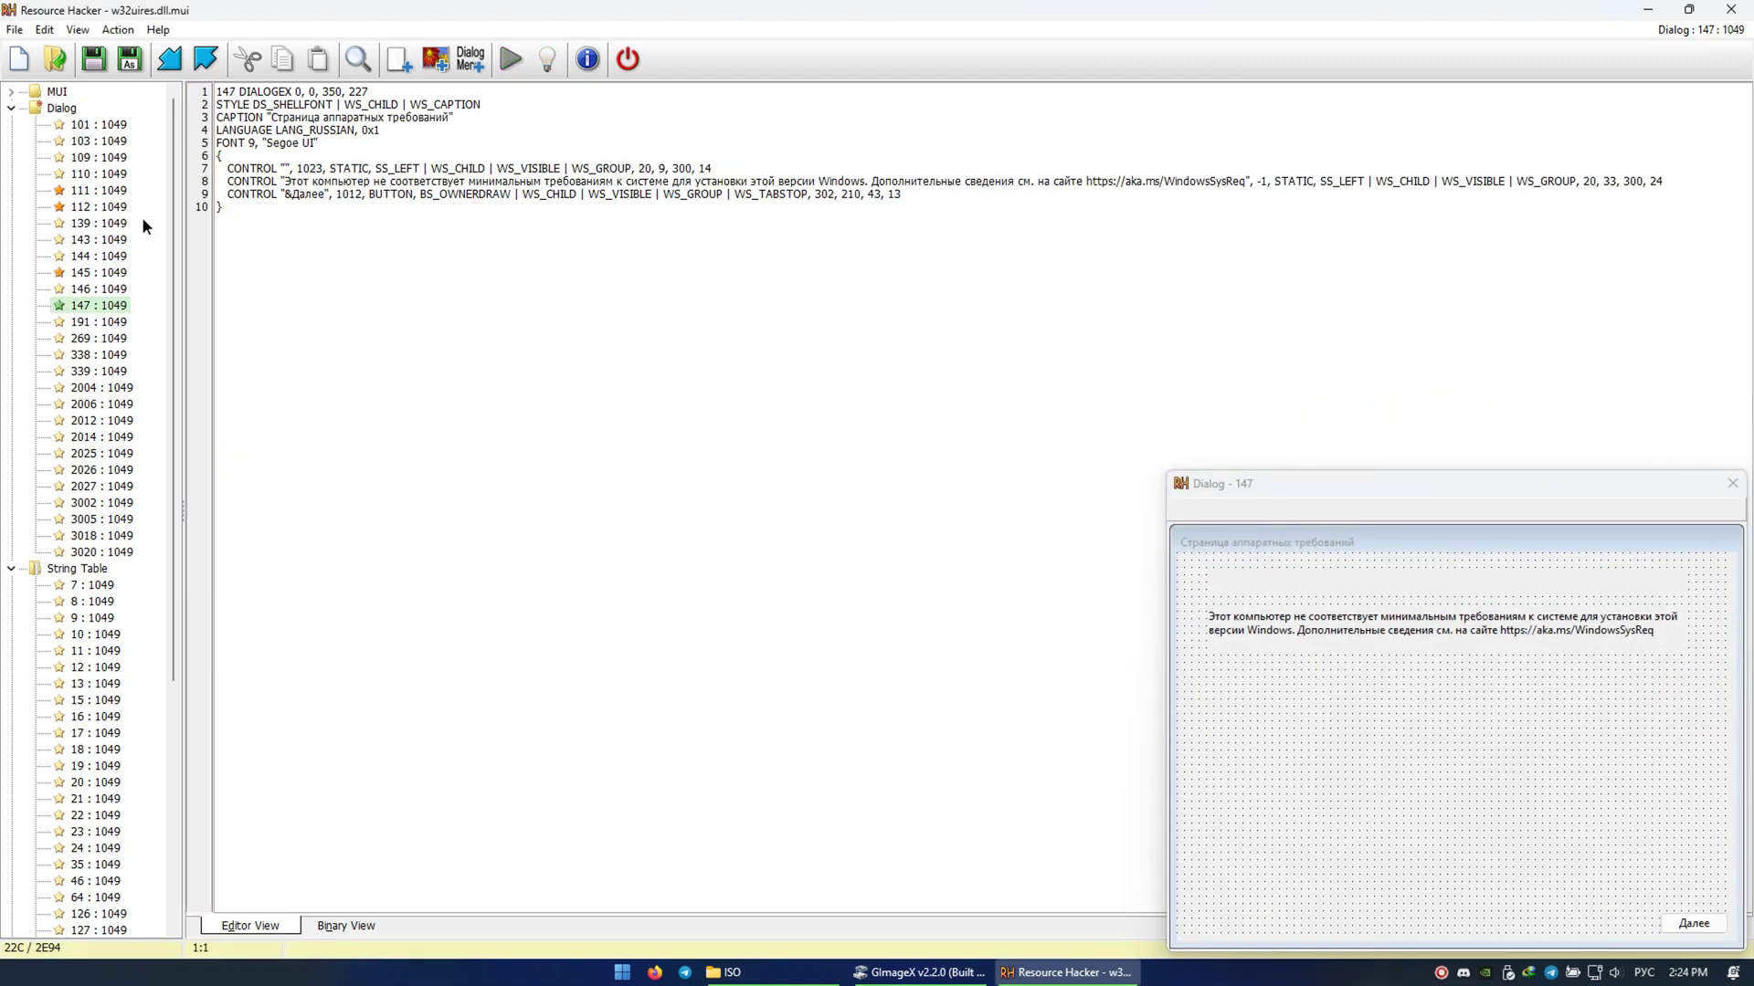
- Examine the String Table resources from 376 back to 128
scroll(123, 267, down, 7)
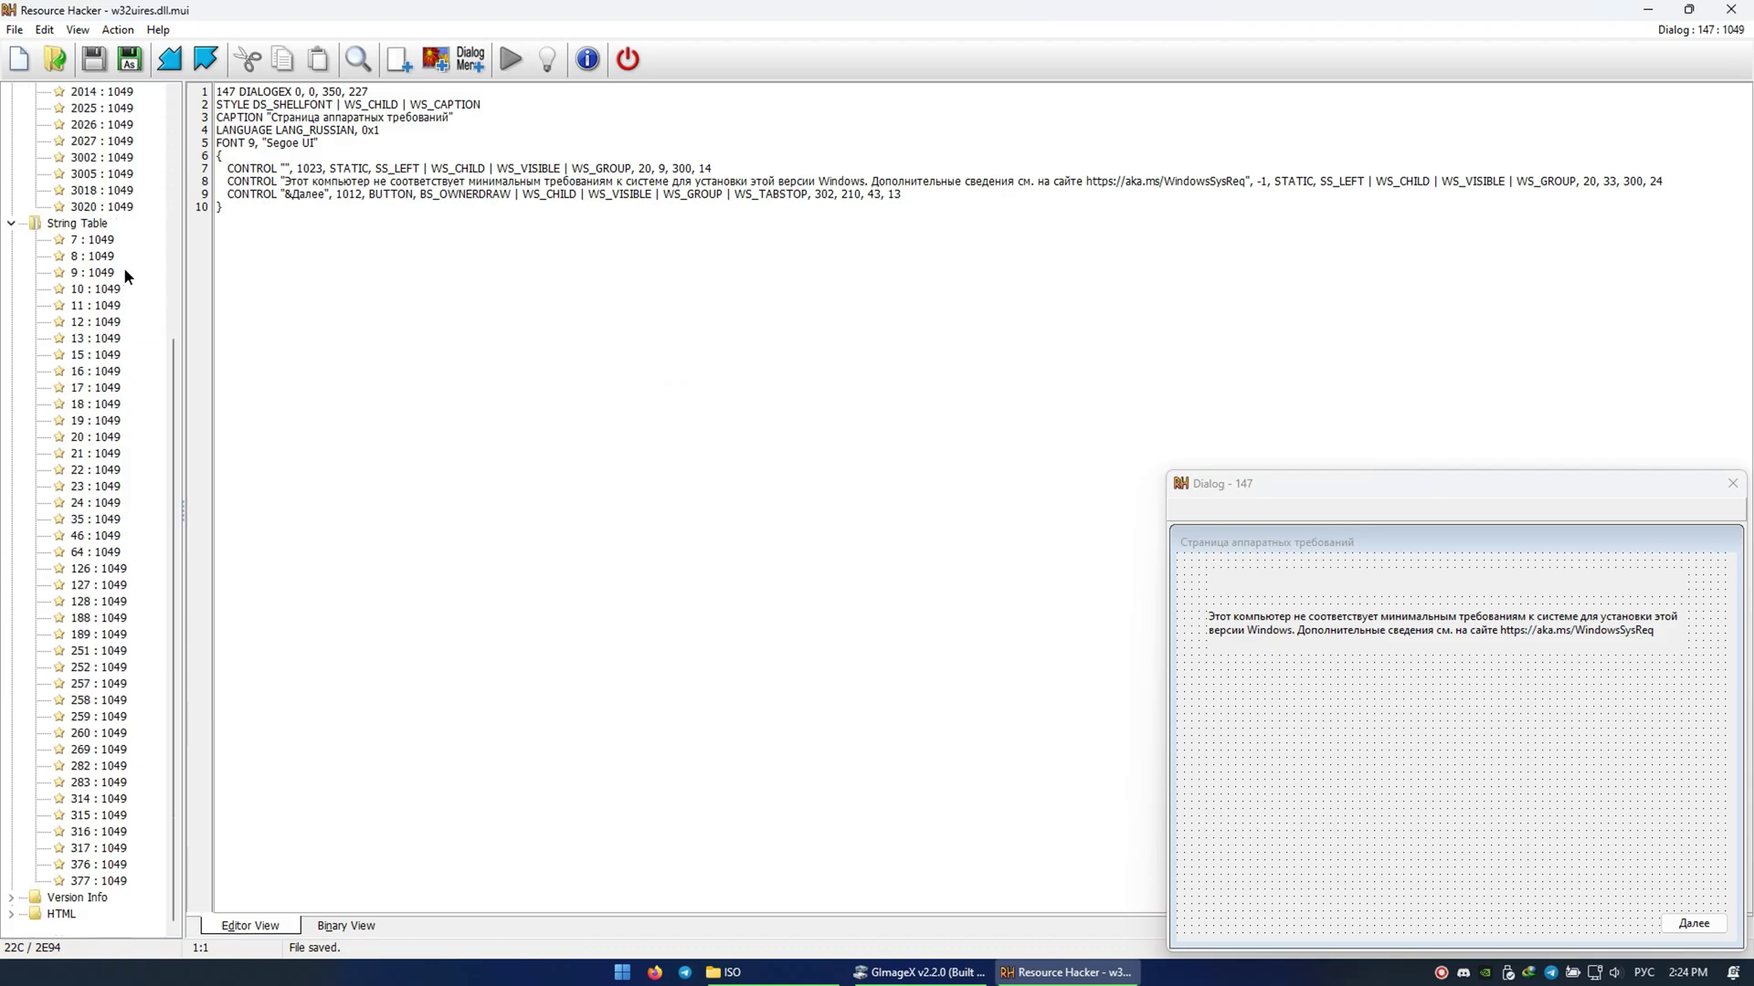
click(98, 864)
key(Up)
key(Up)
key(Up)
key(Up)
key(Up)
key(Up)
key(Up)
key(Up)
key(Up)
key(Up)
key(Up)
key(Up)
key(Up)
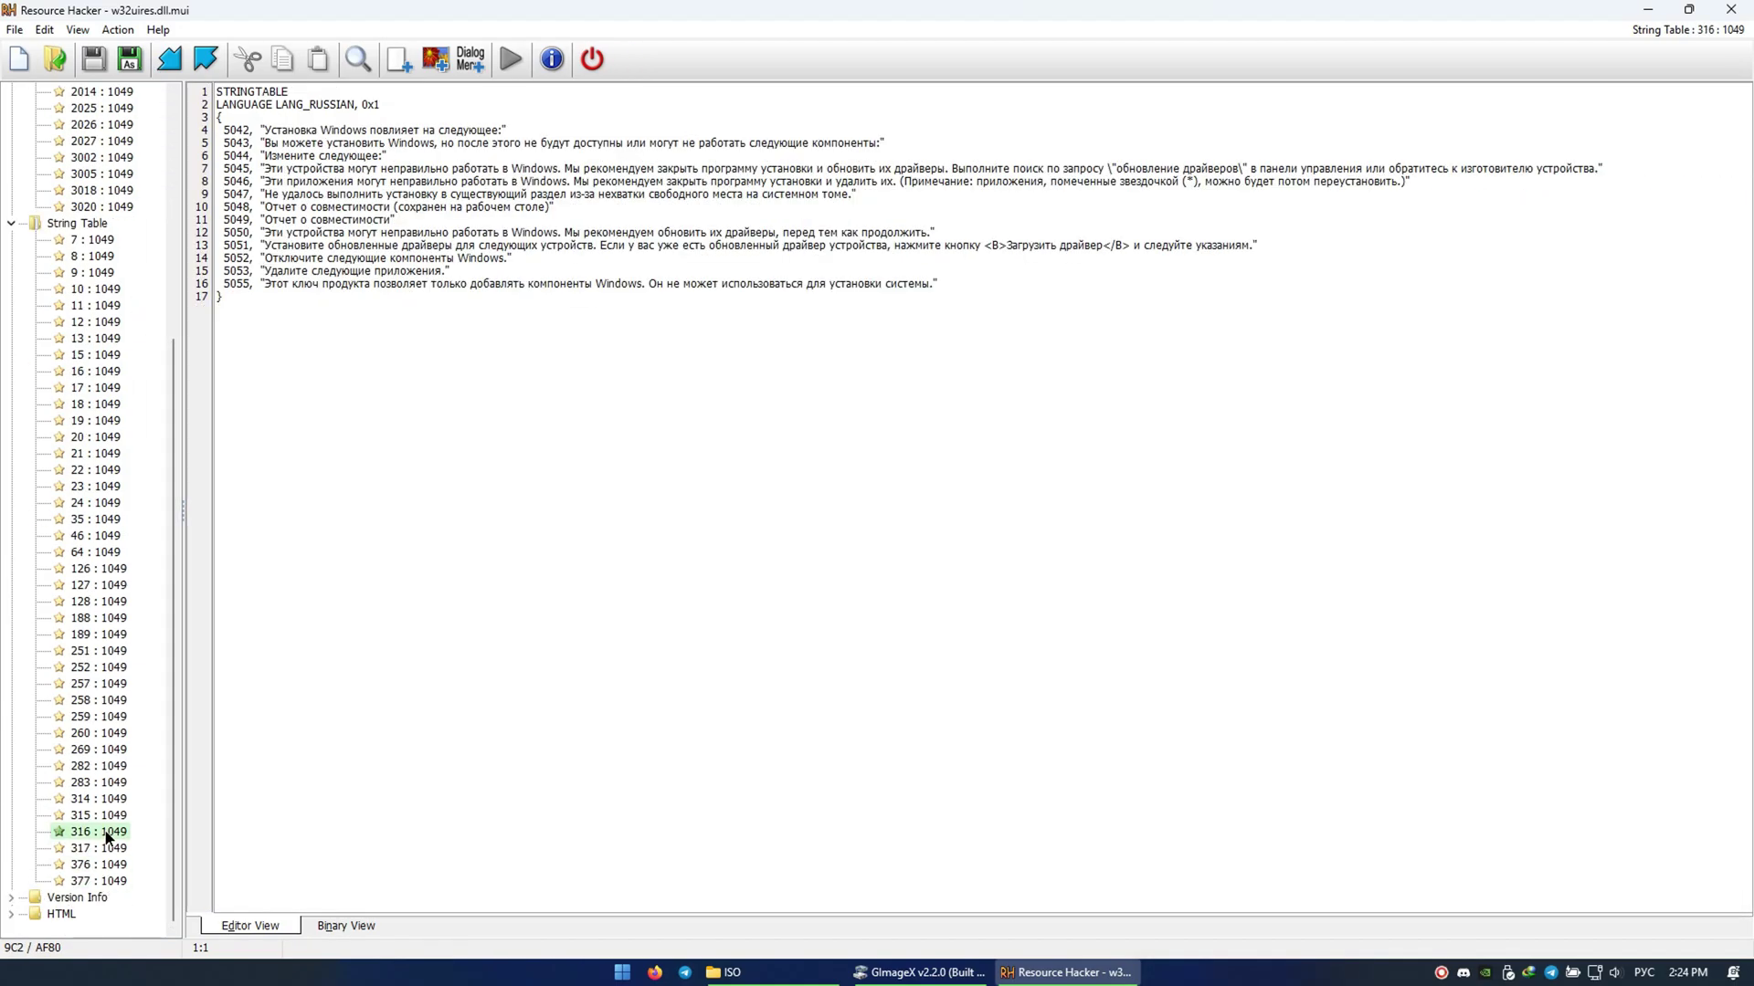
key(Up)
key(Up)
key(Up)
key(Up)
key(Up)
key(Up)
key(Up)
key(Up)
key(Up)
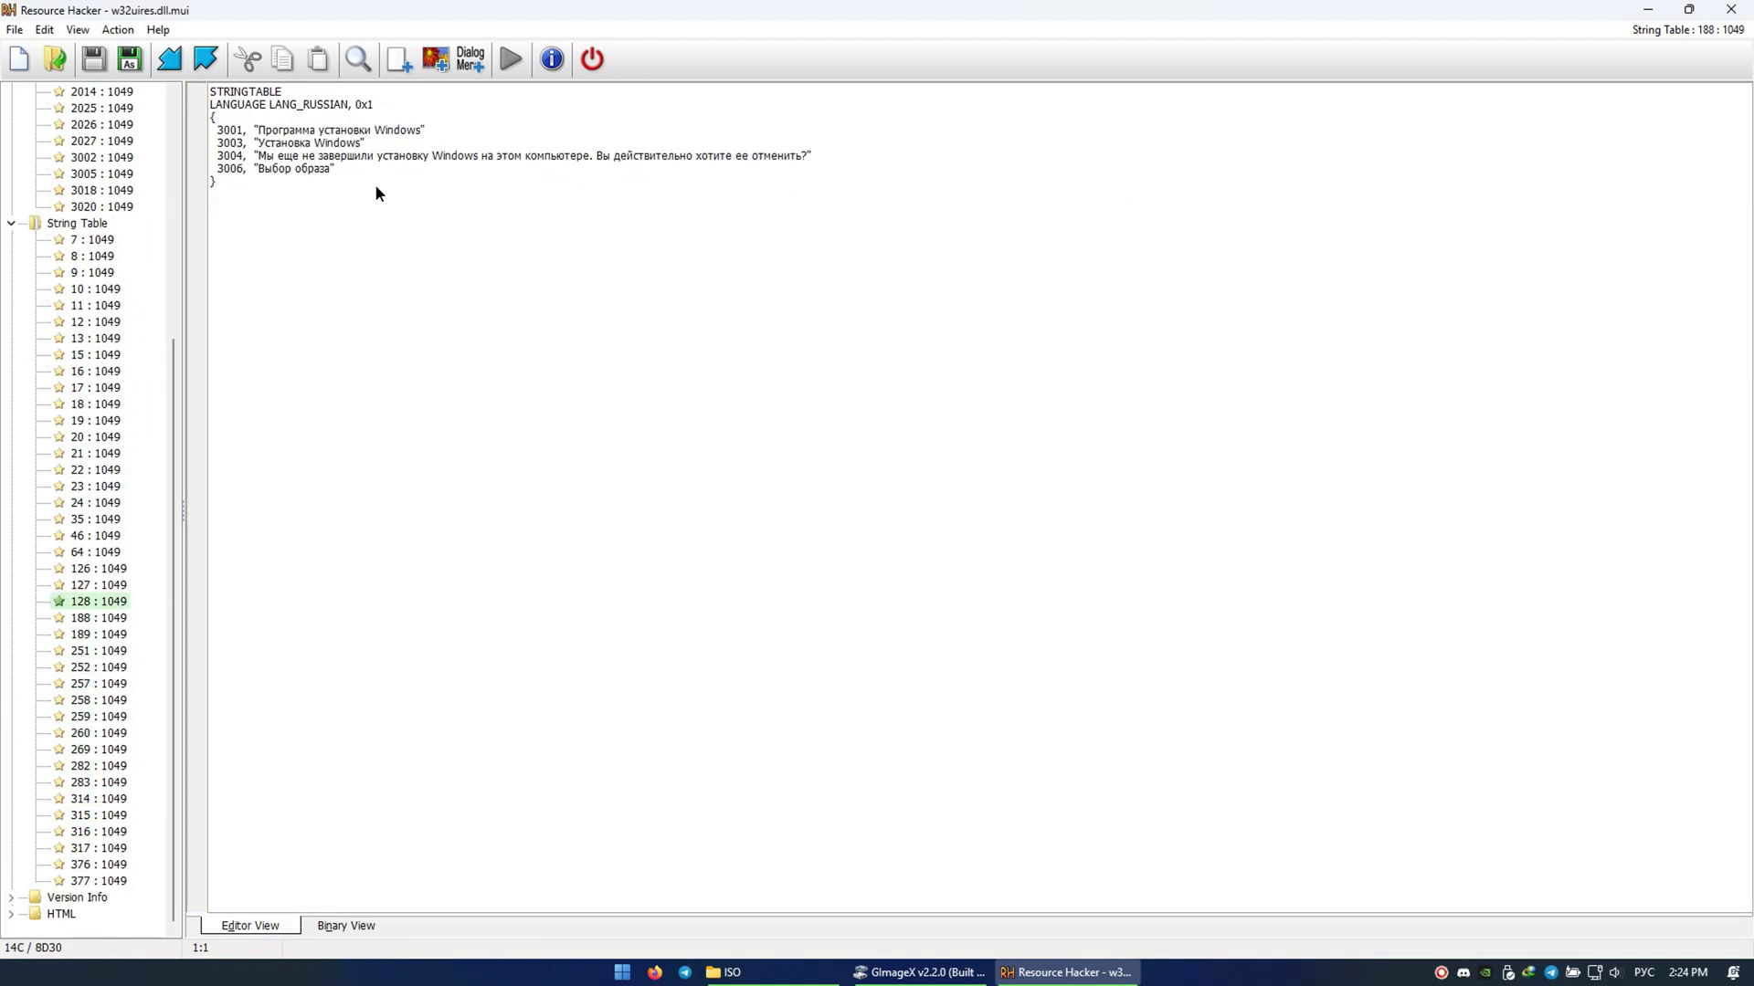
- Examine the Dialog resources again, going down from 139 and back up to dialog 109
scroll(103, 306, up, 7)
click(103, 223)
key(Down)
key(Down)
key(Down)
key(Down)
key(Down)
key(Down)
key(Down)
key(Down)
key(Down)
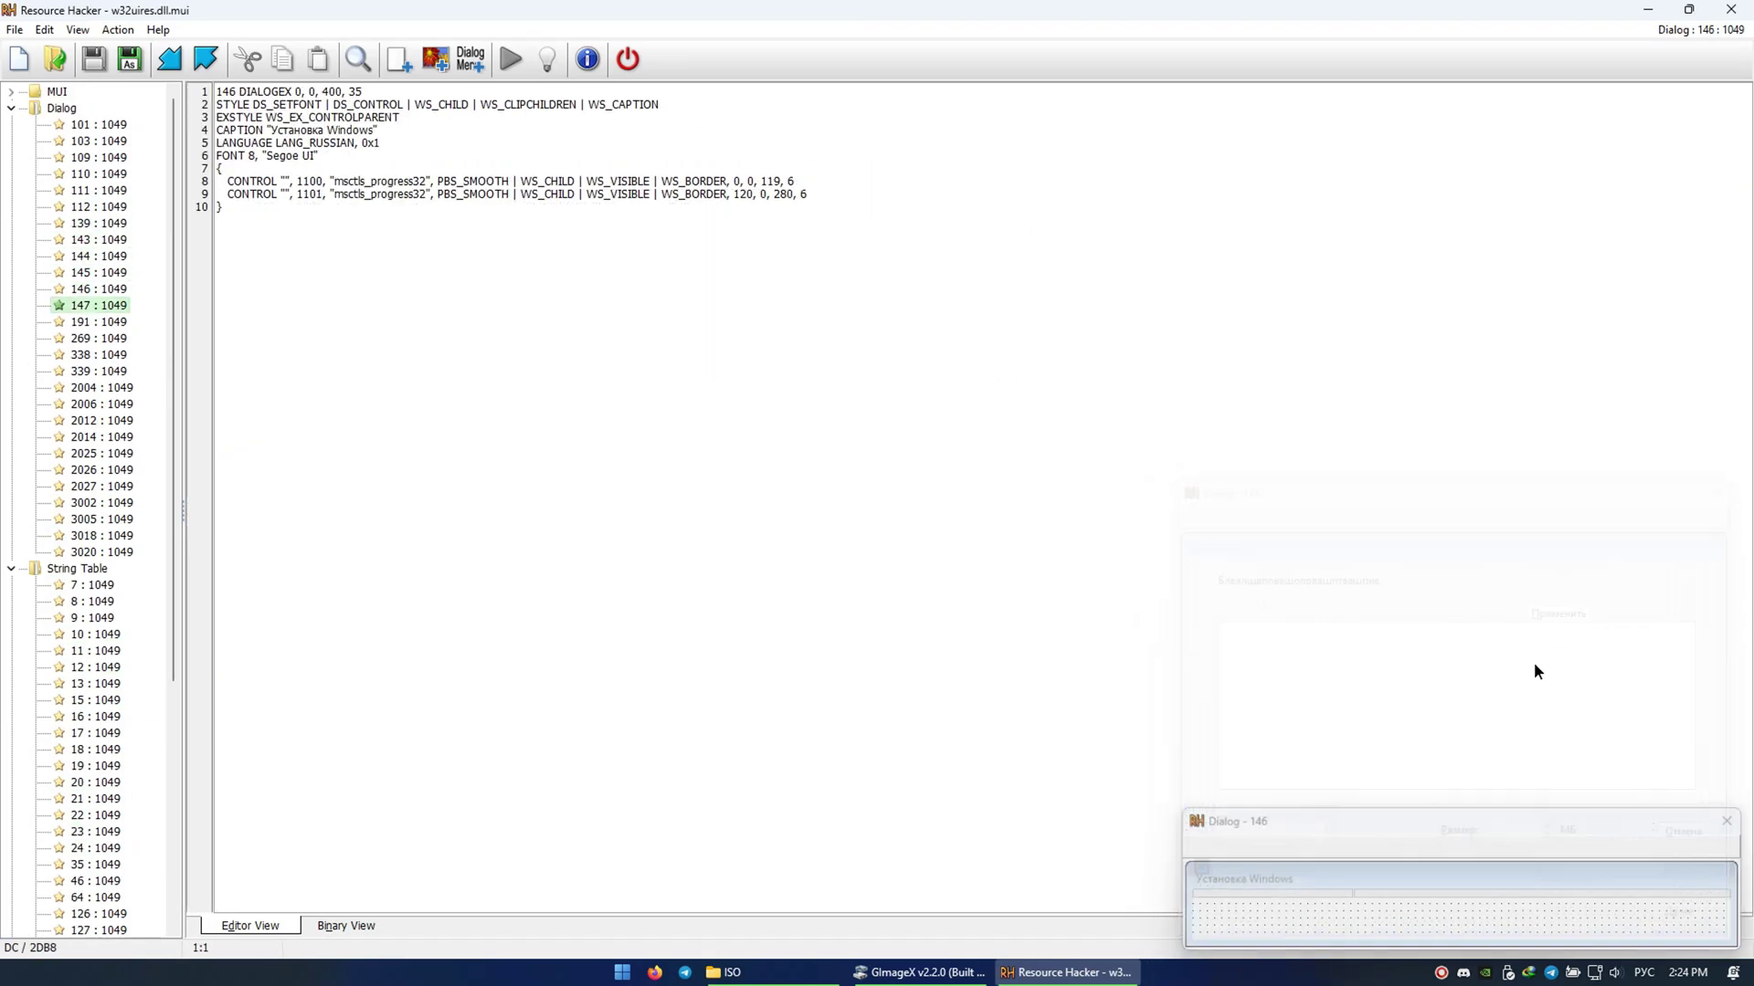
key(Up)
key(Up)
key(Up)
key(Up)
key(Up)
key(Up)
key(Up)
key(Up)
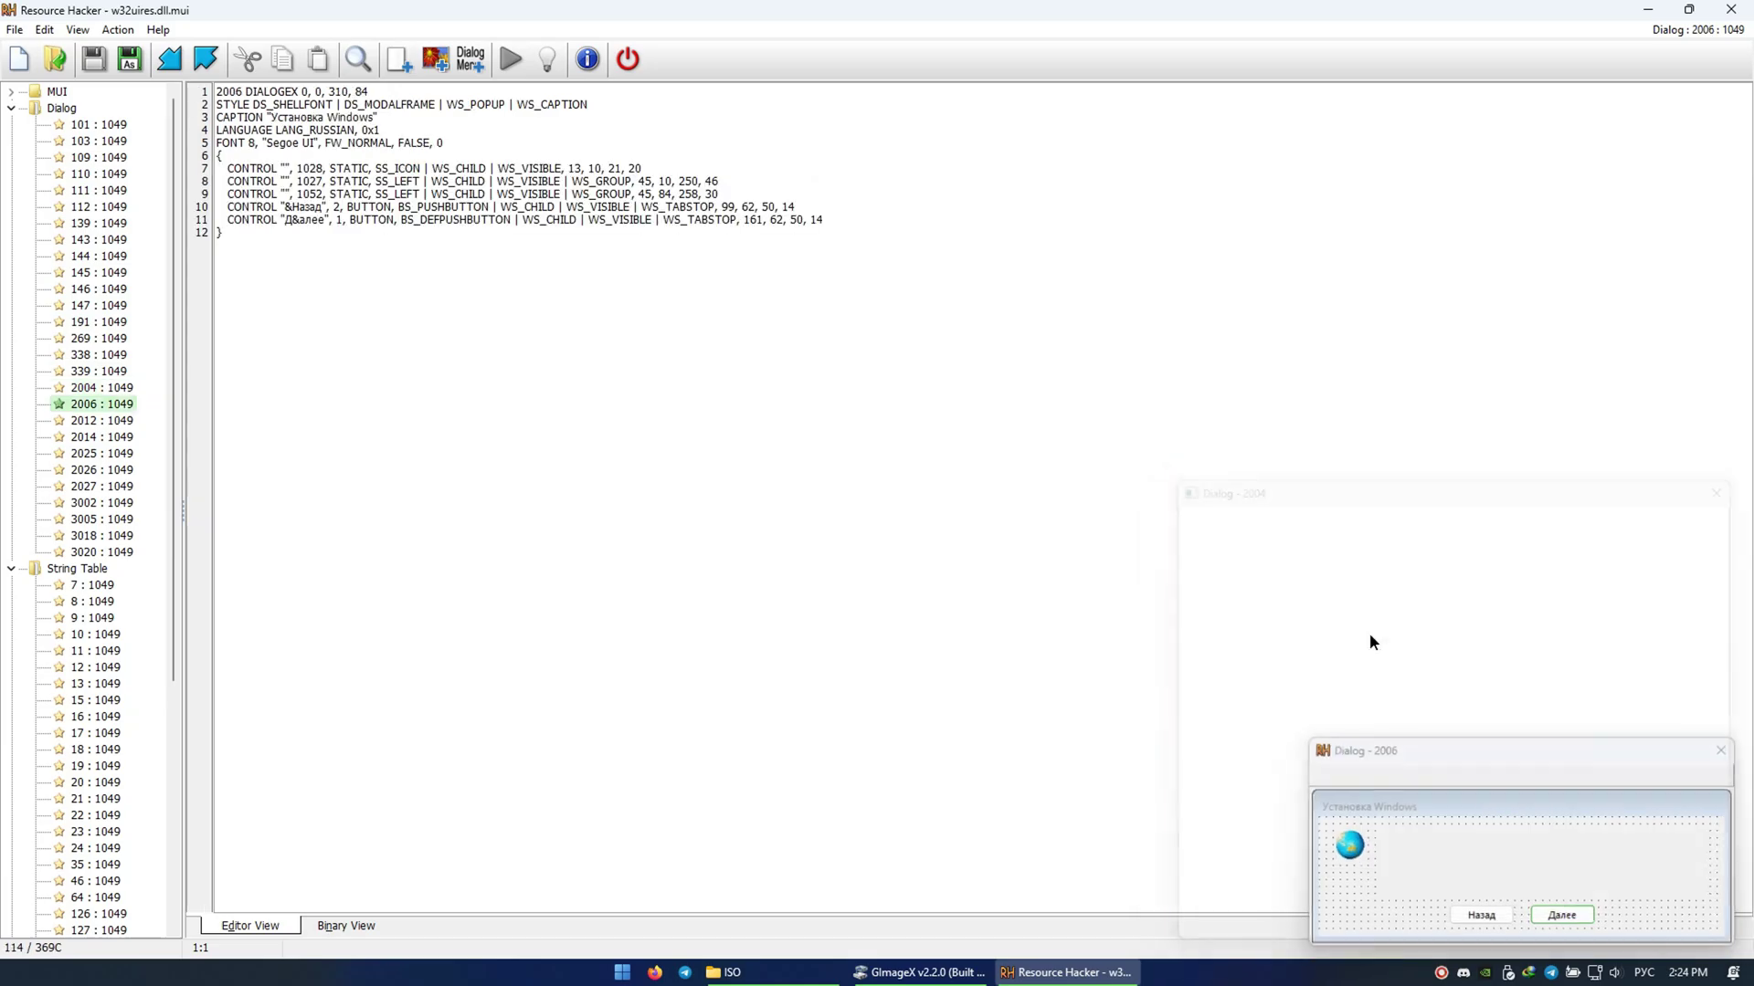
key(Up)
key(Up)
key(Up)
key(Up)
key(Up)
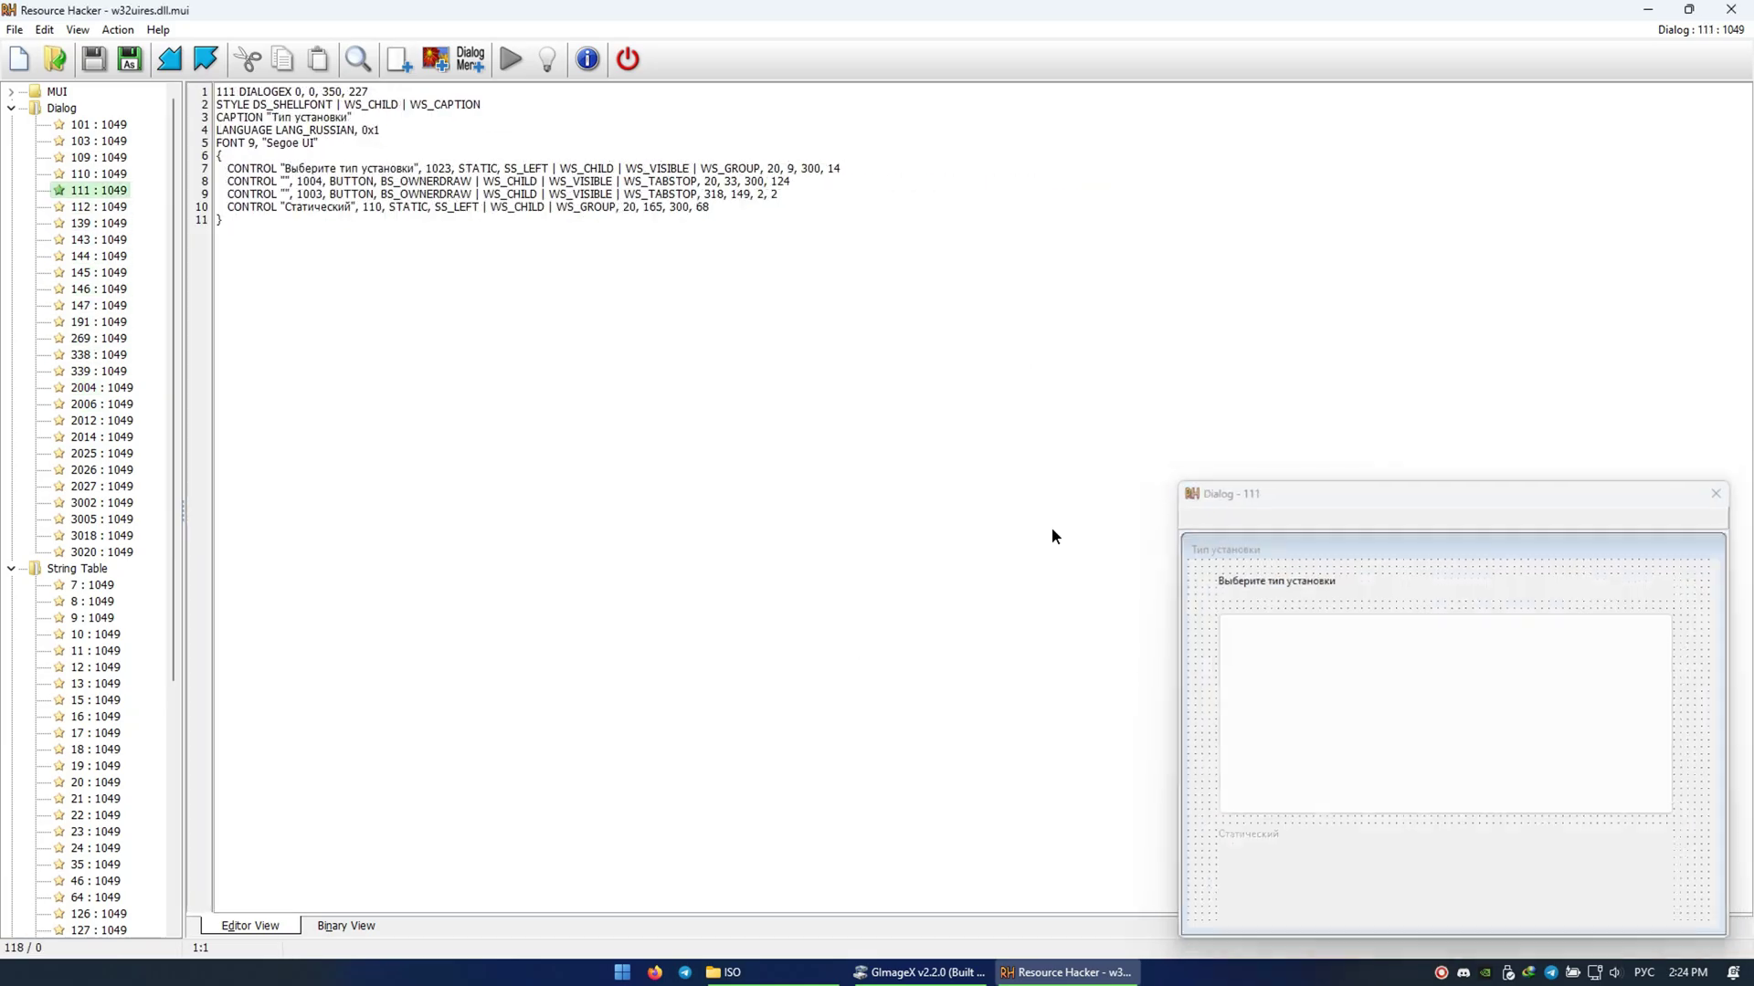
- Close Resource Hacker and delete w32uires.dll_original.mui from the ISO folder
click(77, 568)
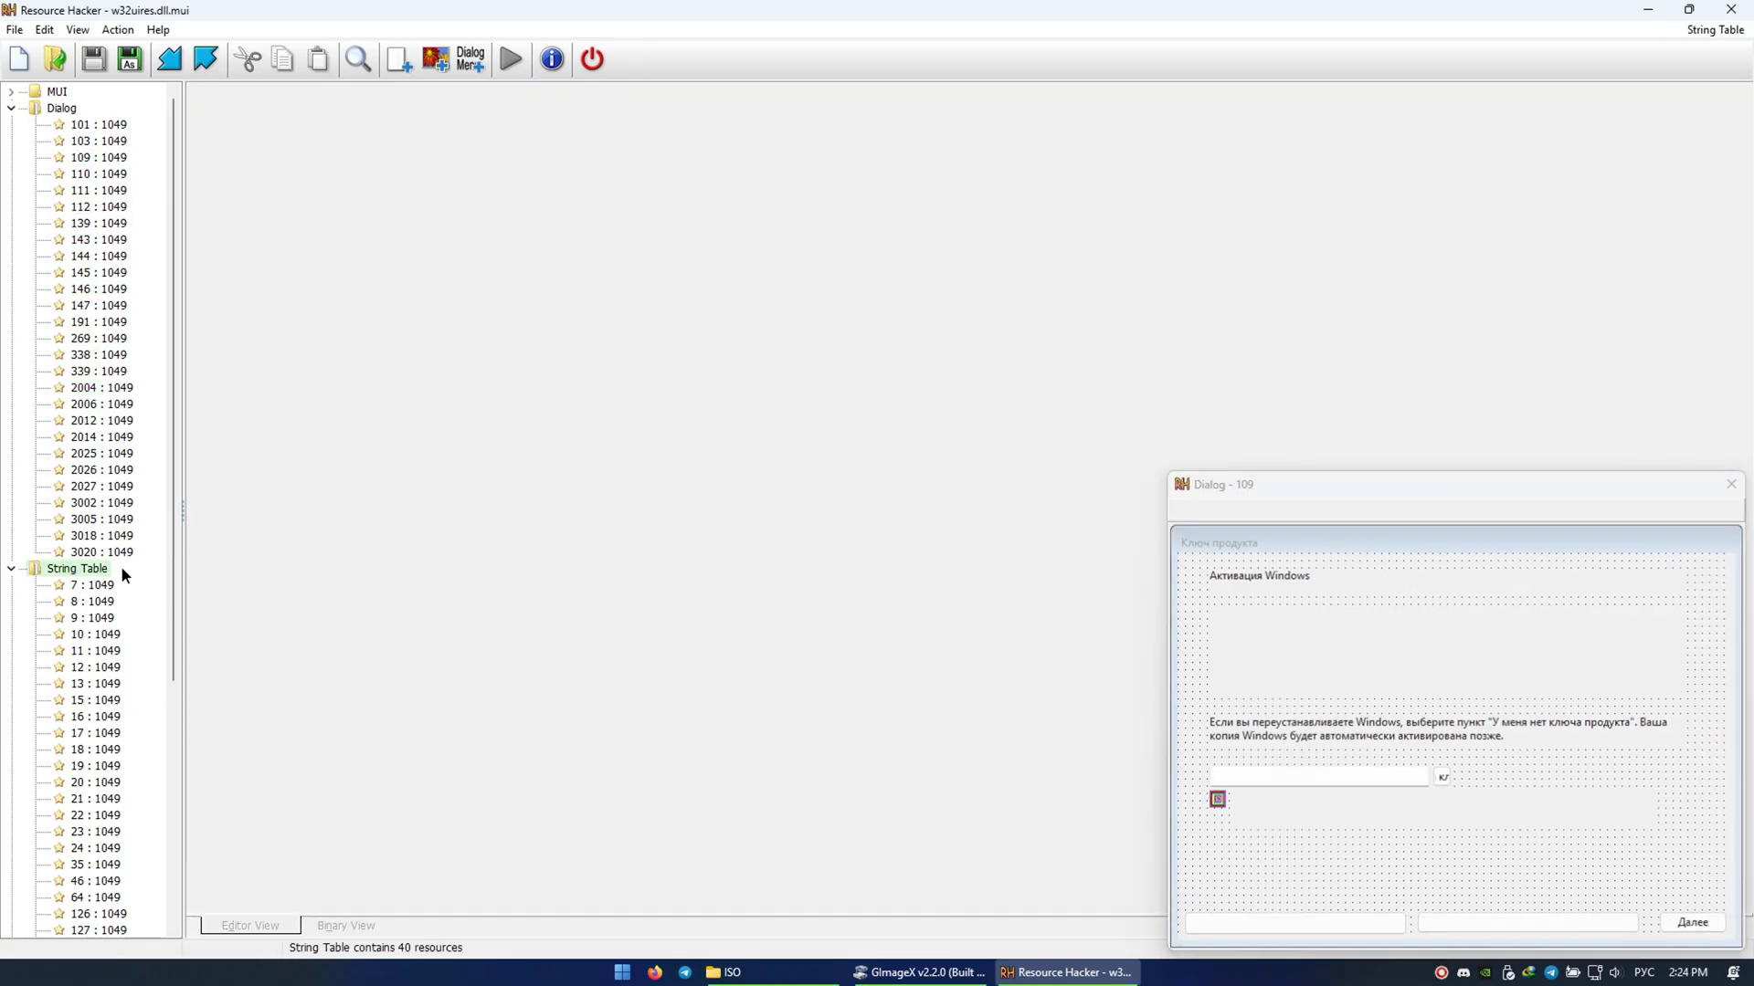
key(alt+F4)
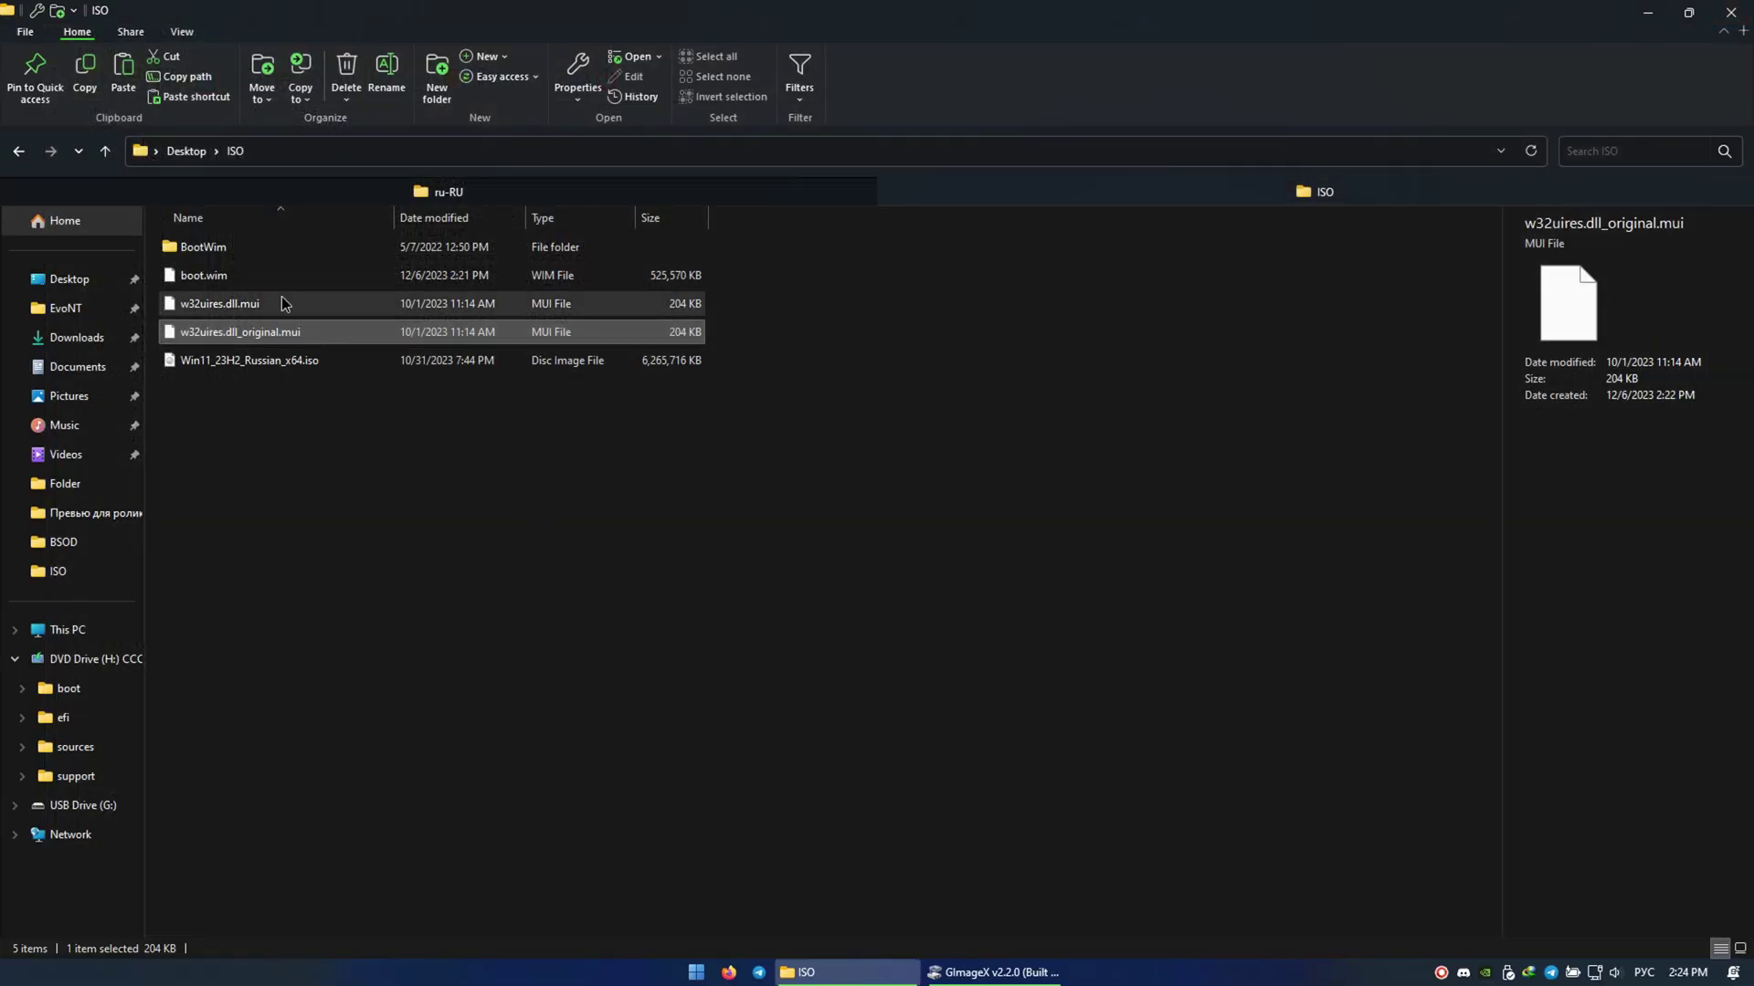
click(282, 303)
click(275, 334)
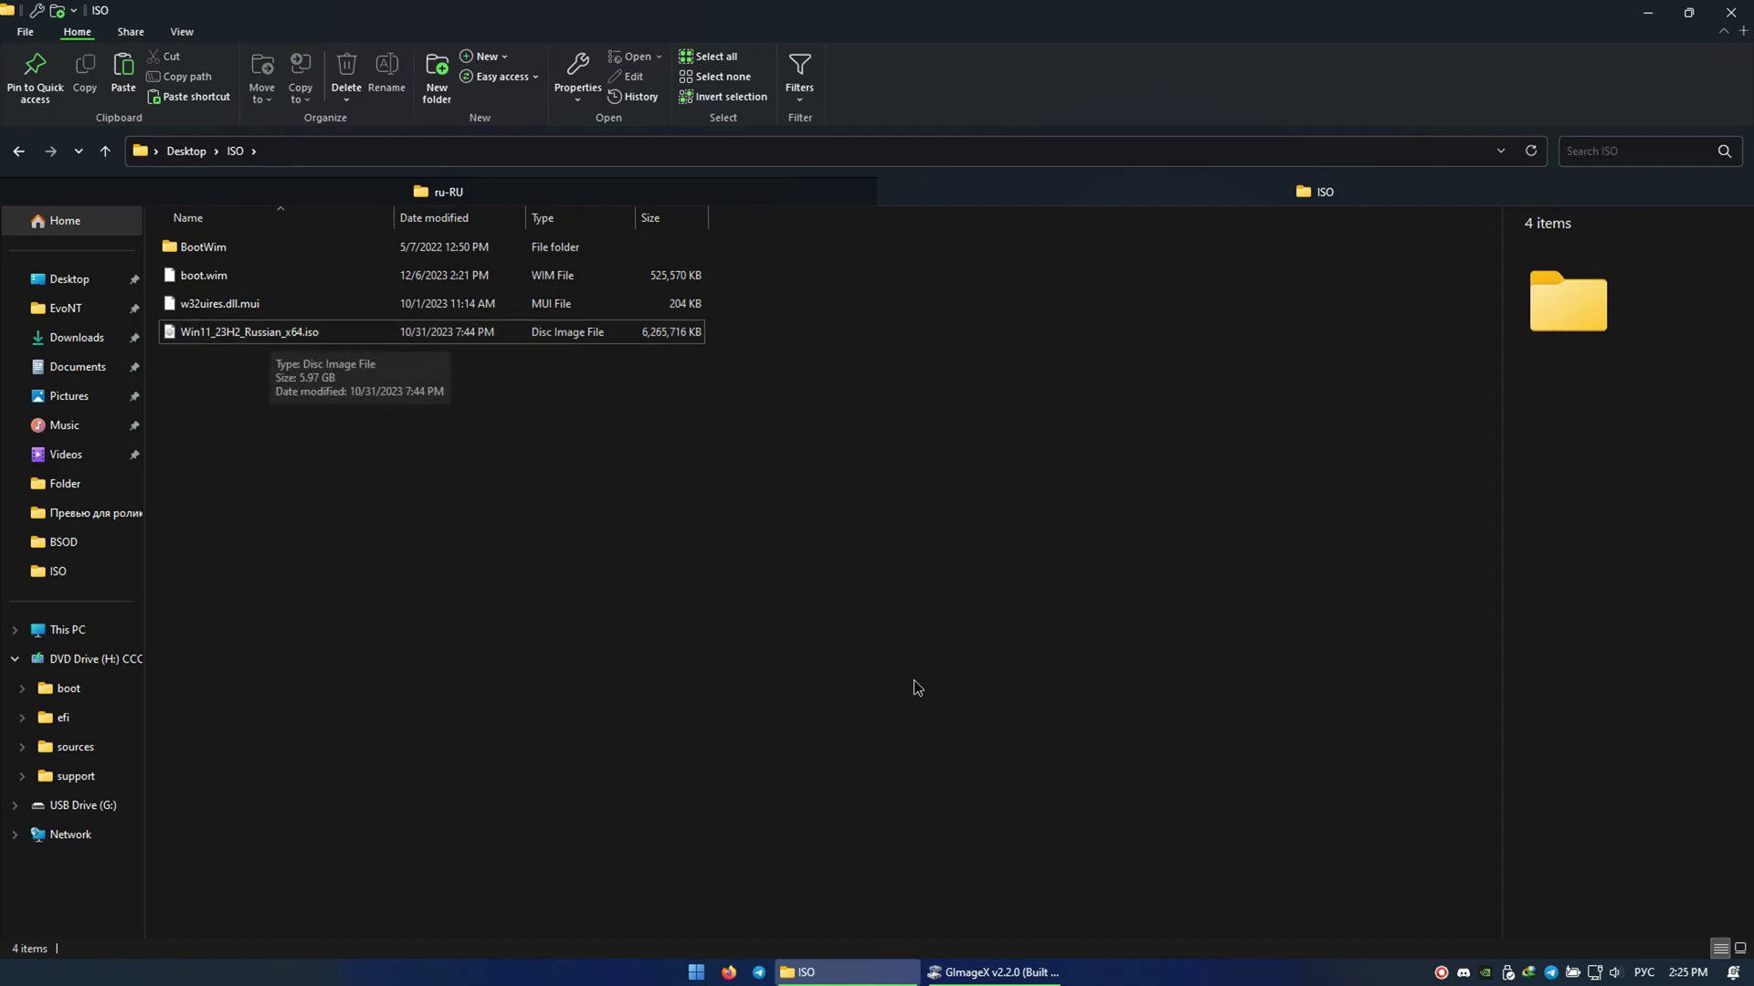
- Try to delete w32uires.dll.mui from the mounted BootWim\sources\ru-RU folder with administrator permission
click(532, 196)
right_click(277, 785)
click(331, 733)
key(BackSpace)
key(Return)
click(1015, 552)
key(Delete)
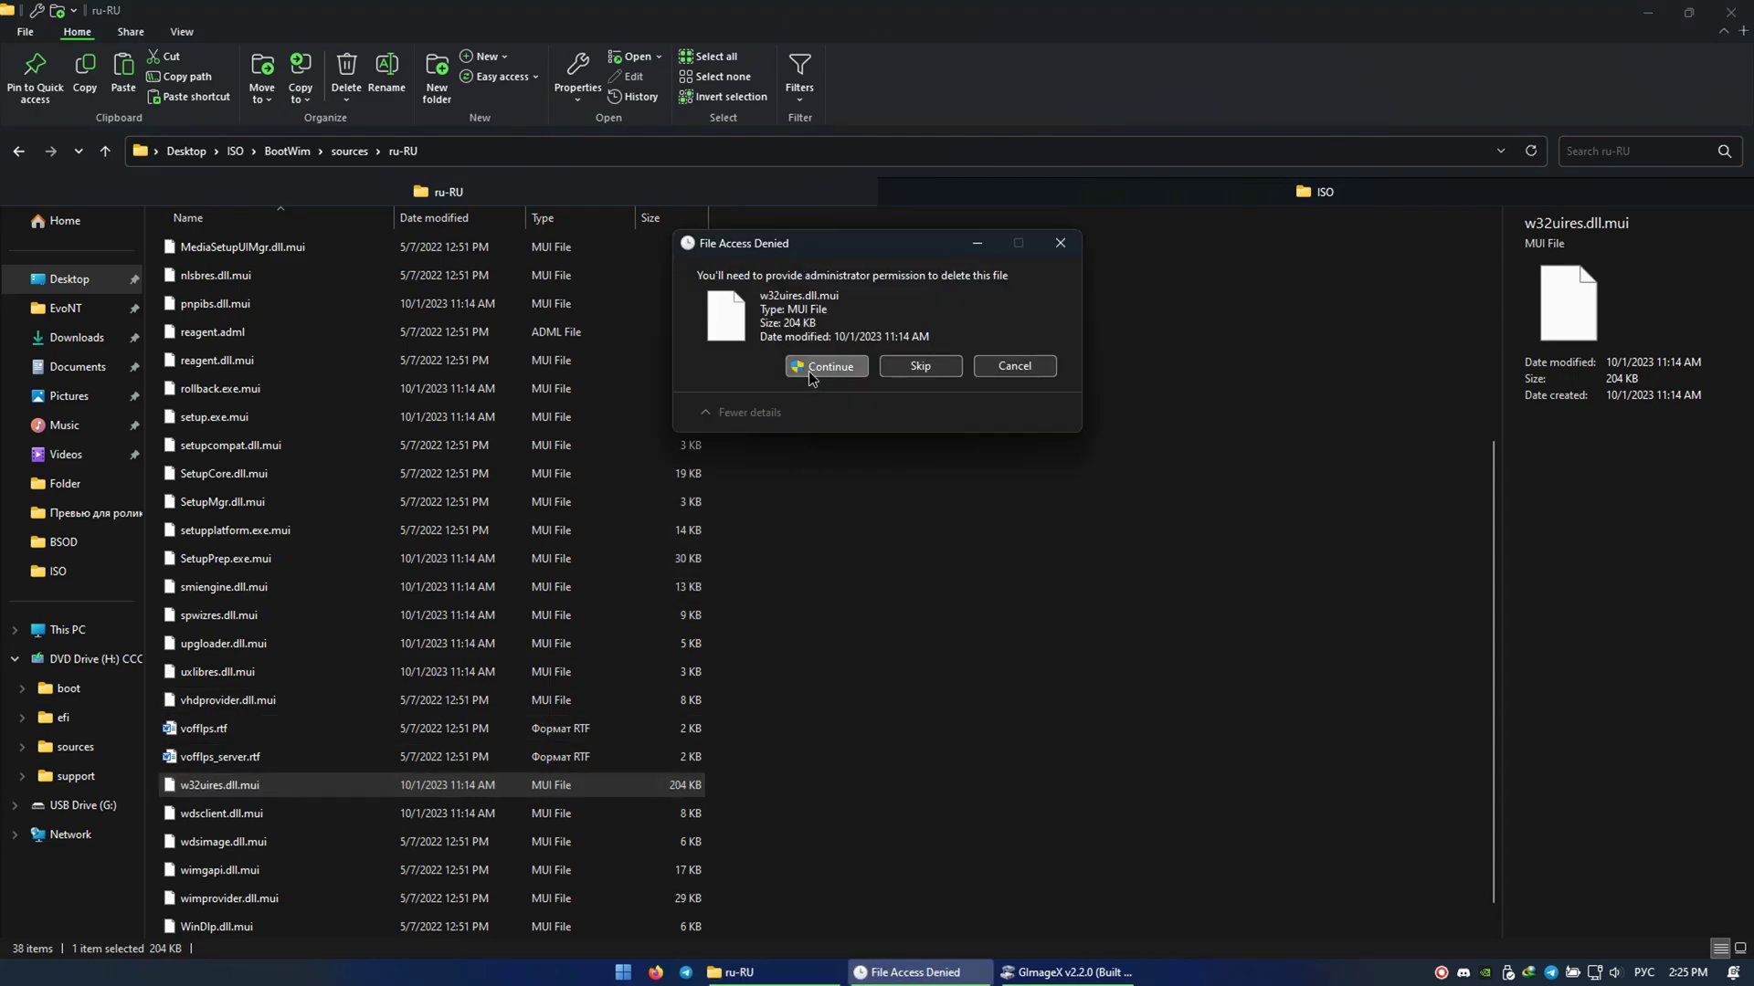
click(815, 369)
click(1014, 393)
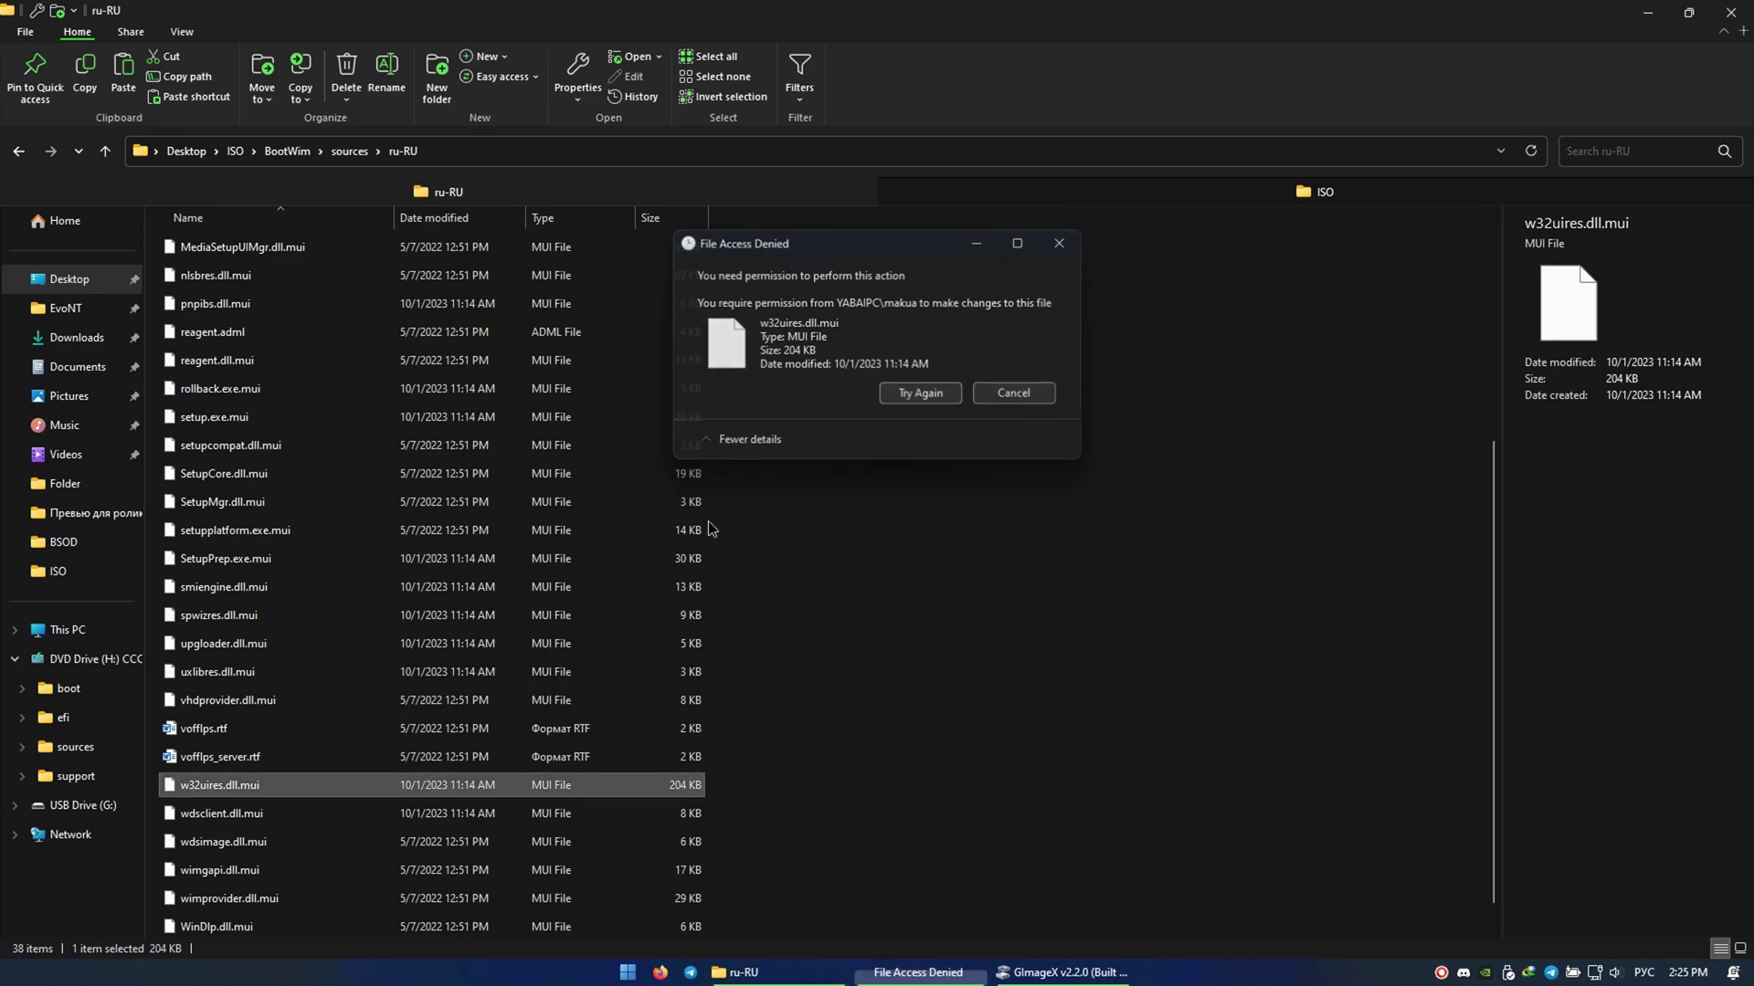
- Change the owner of w32uires.dll.mui in the ru-RU folder to Администраторы in its advanced security settings
key(alt+Return)
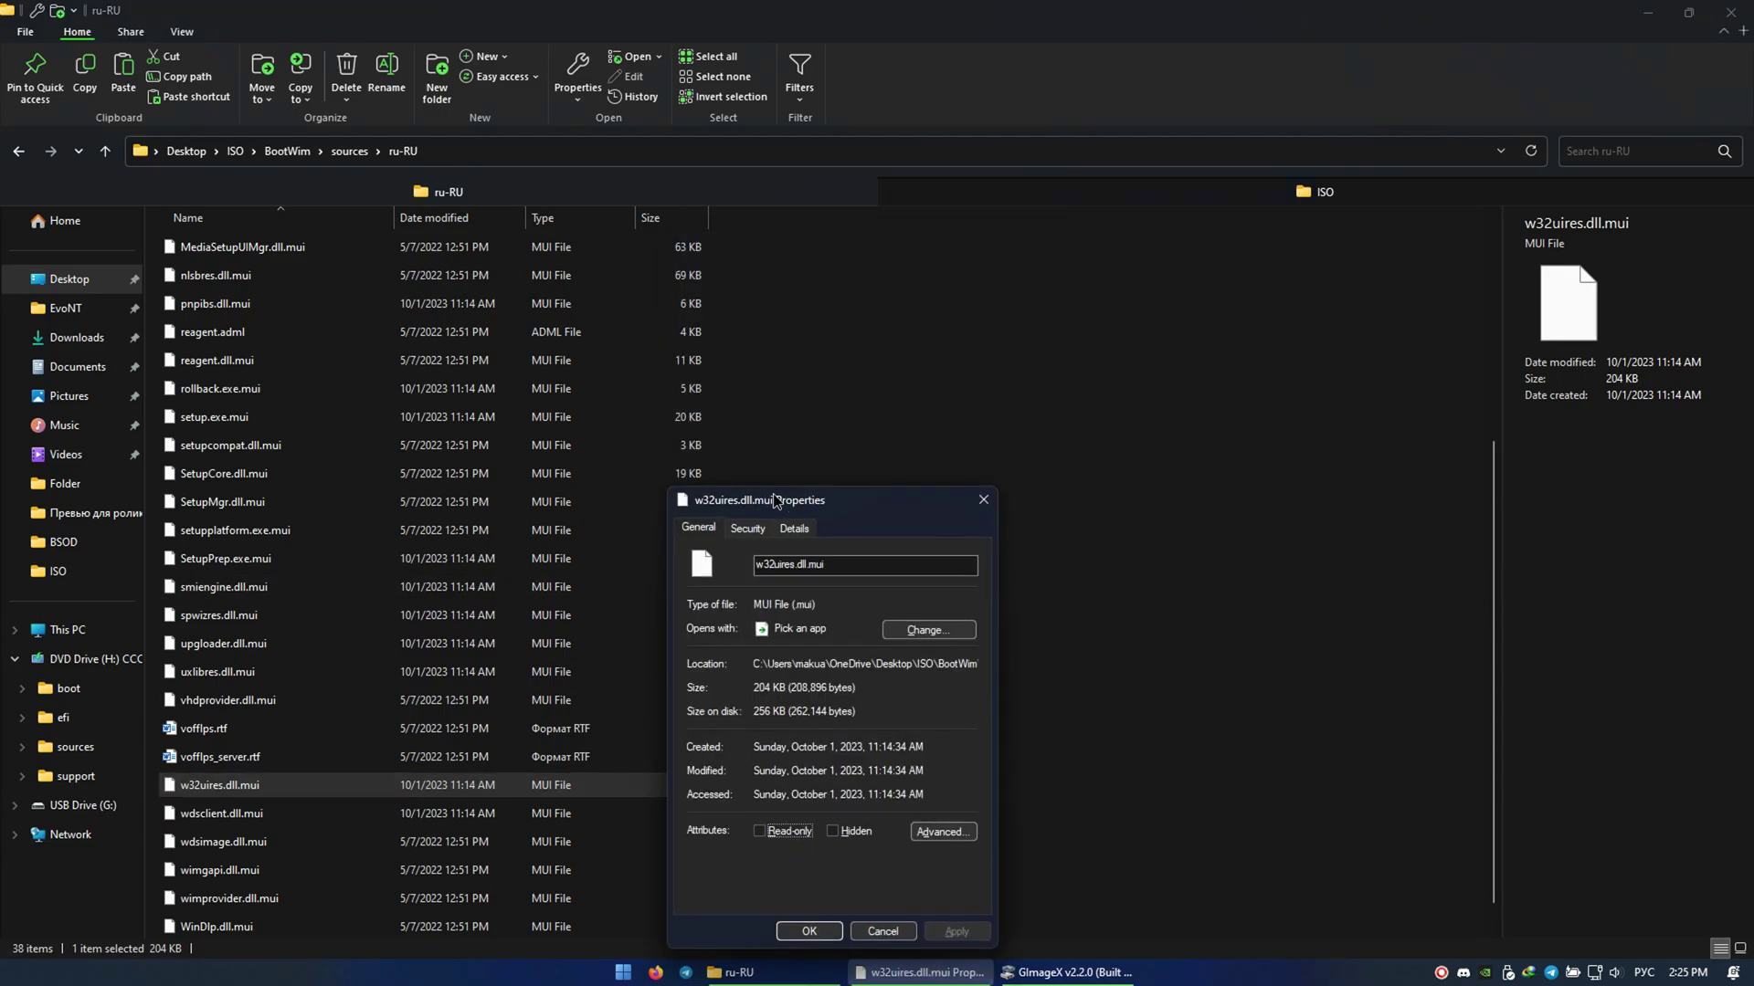
click(754, 530)
click(938, 865)
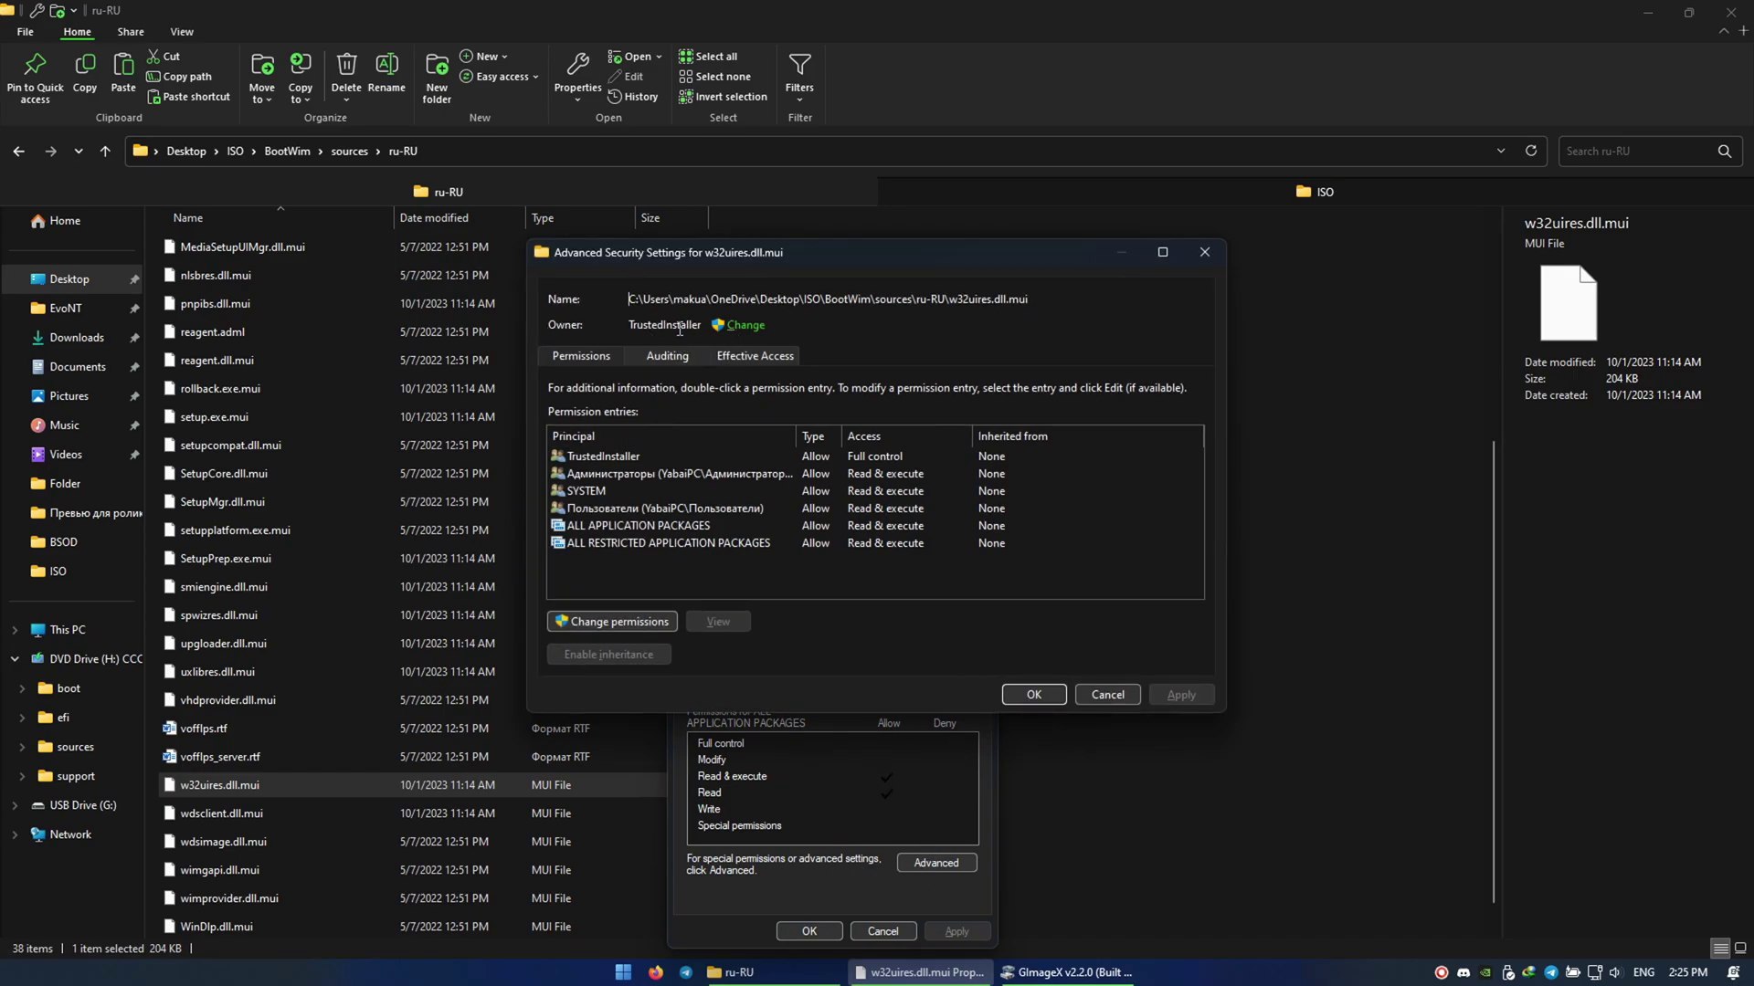
click(745, 325)
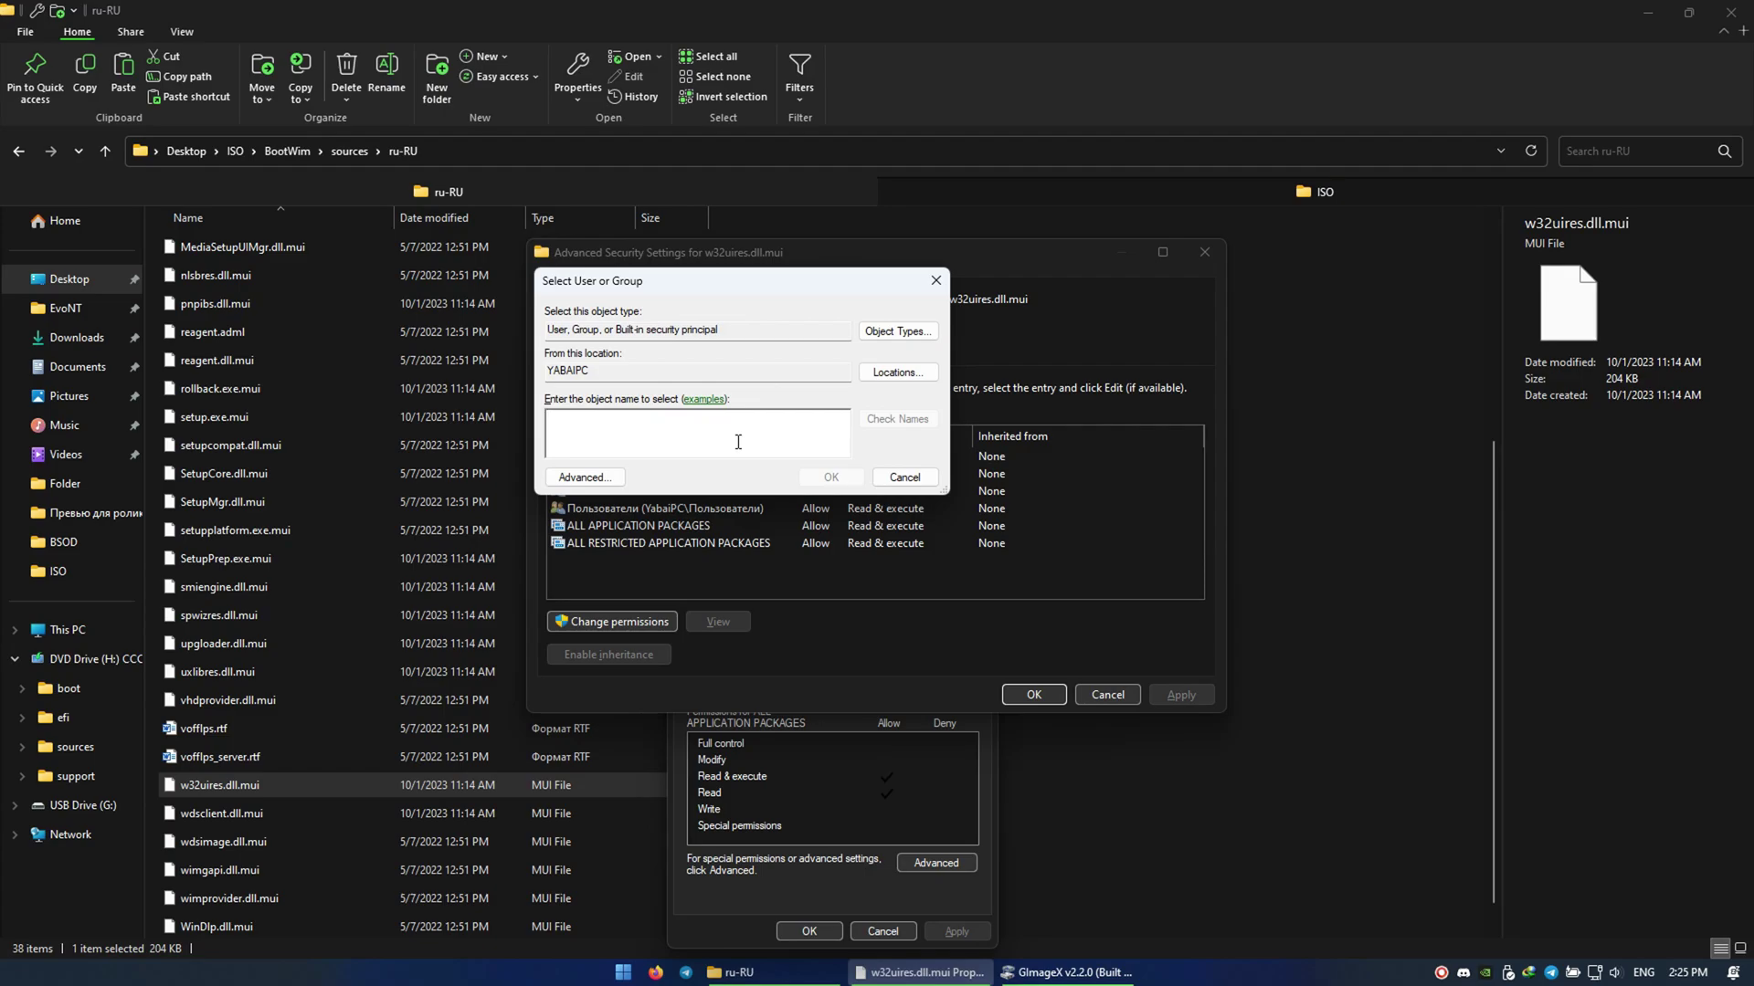
text(Администра)
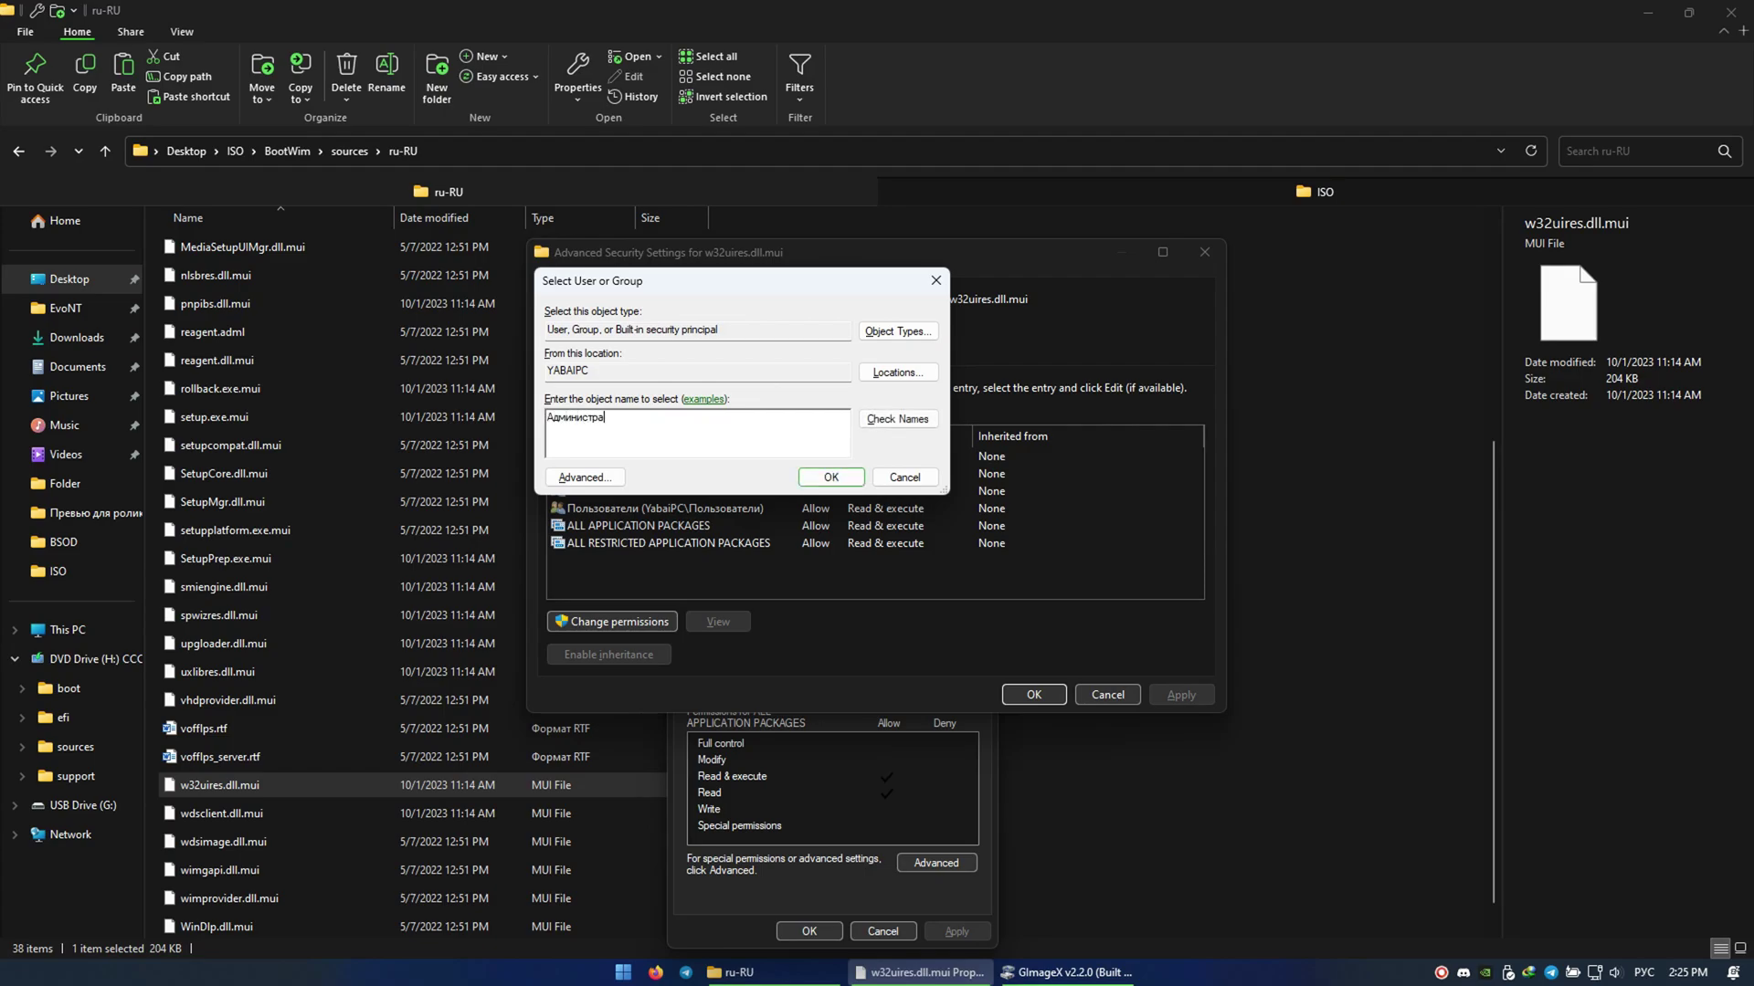
text(торы)
click(900, 419)
click(830, 476)
click(1181, 697)
click(1022, 557)
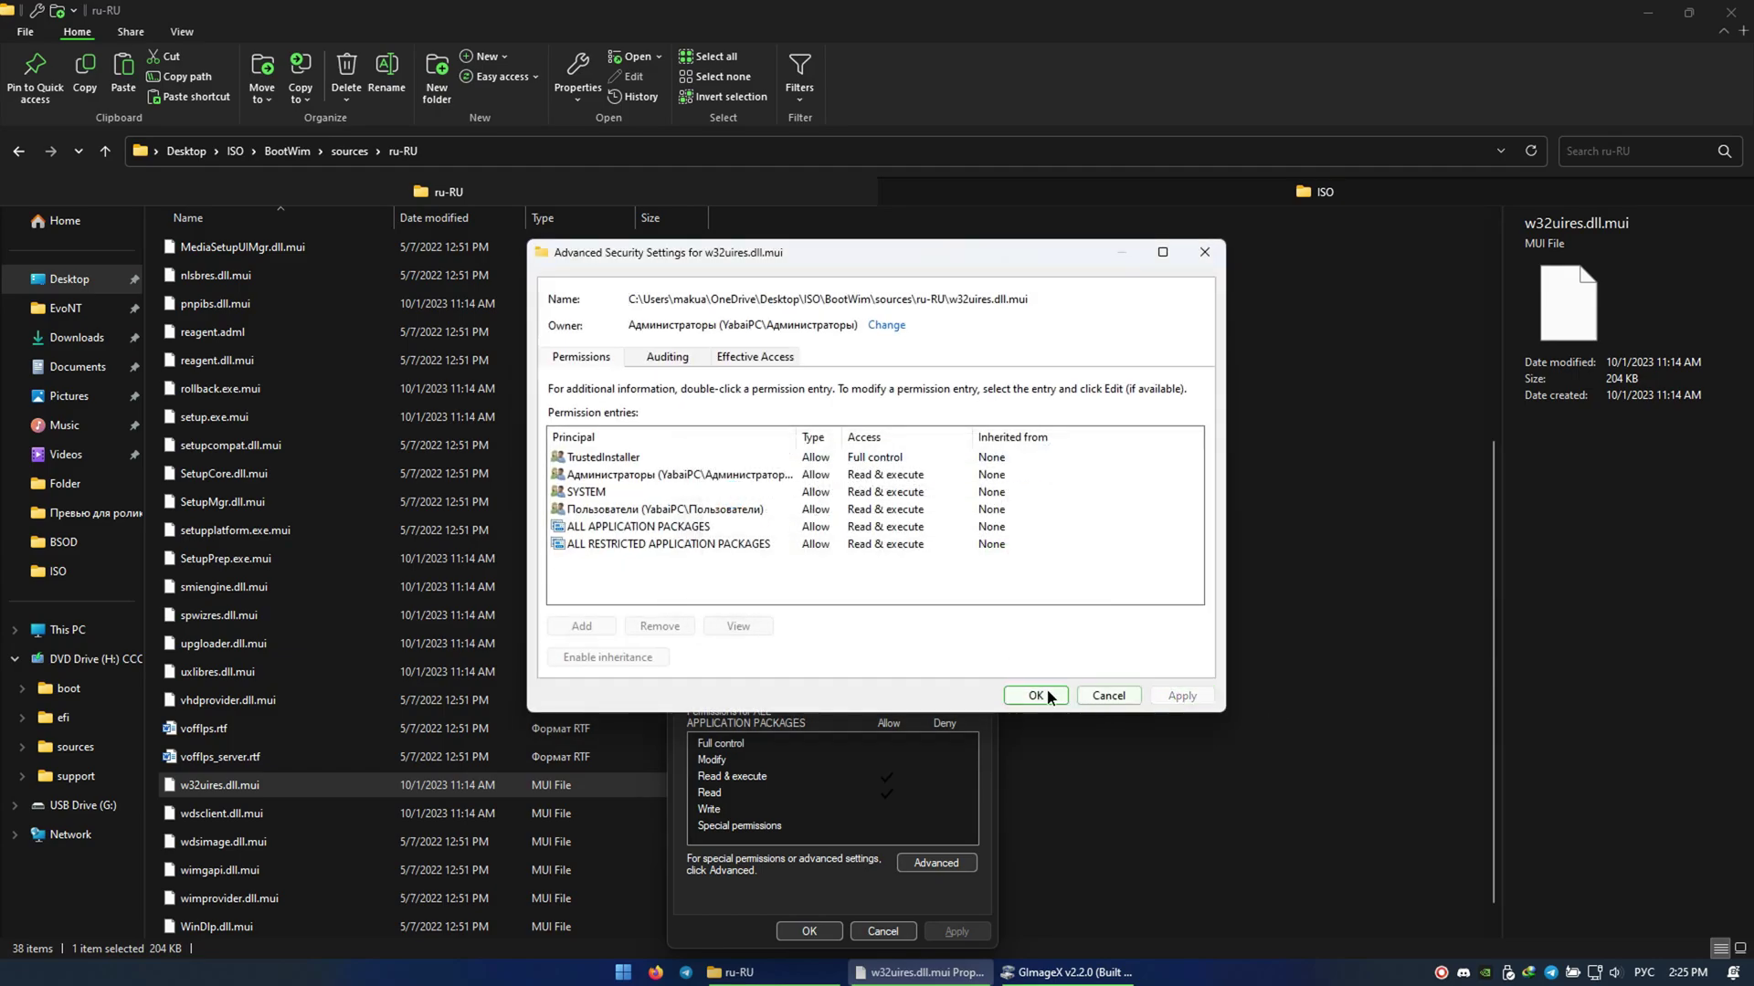
click(1041, 693)
- Allow full control of w32uires.dll.mui for the listed groups, including Администраторы, Пользователи and SYSTEM, and apply the permissions
click(924, 699)
click(916, 810)
click(865, 671)
click(916, 810)
click(888, 687)
click(916, 810)
click(892, 702)
click(916, 811)
click(879, 687)
click(916, 809)
click(897, 733)
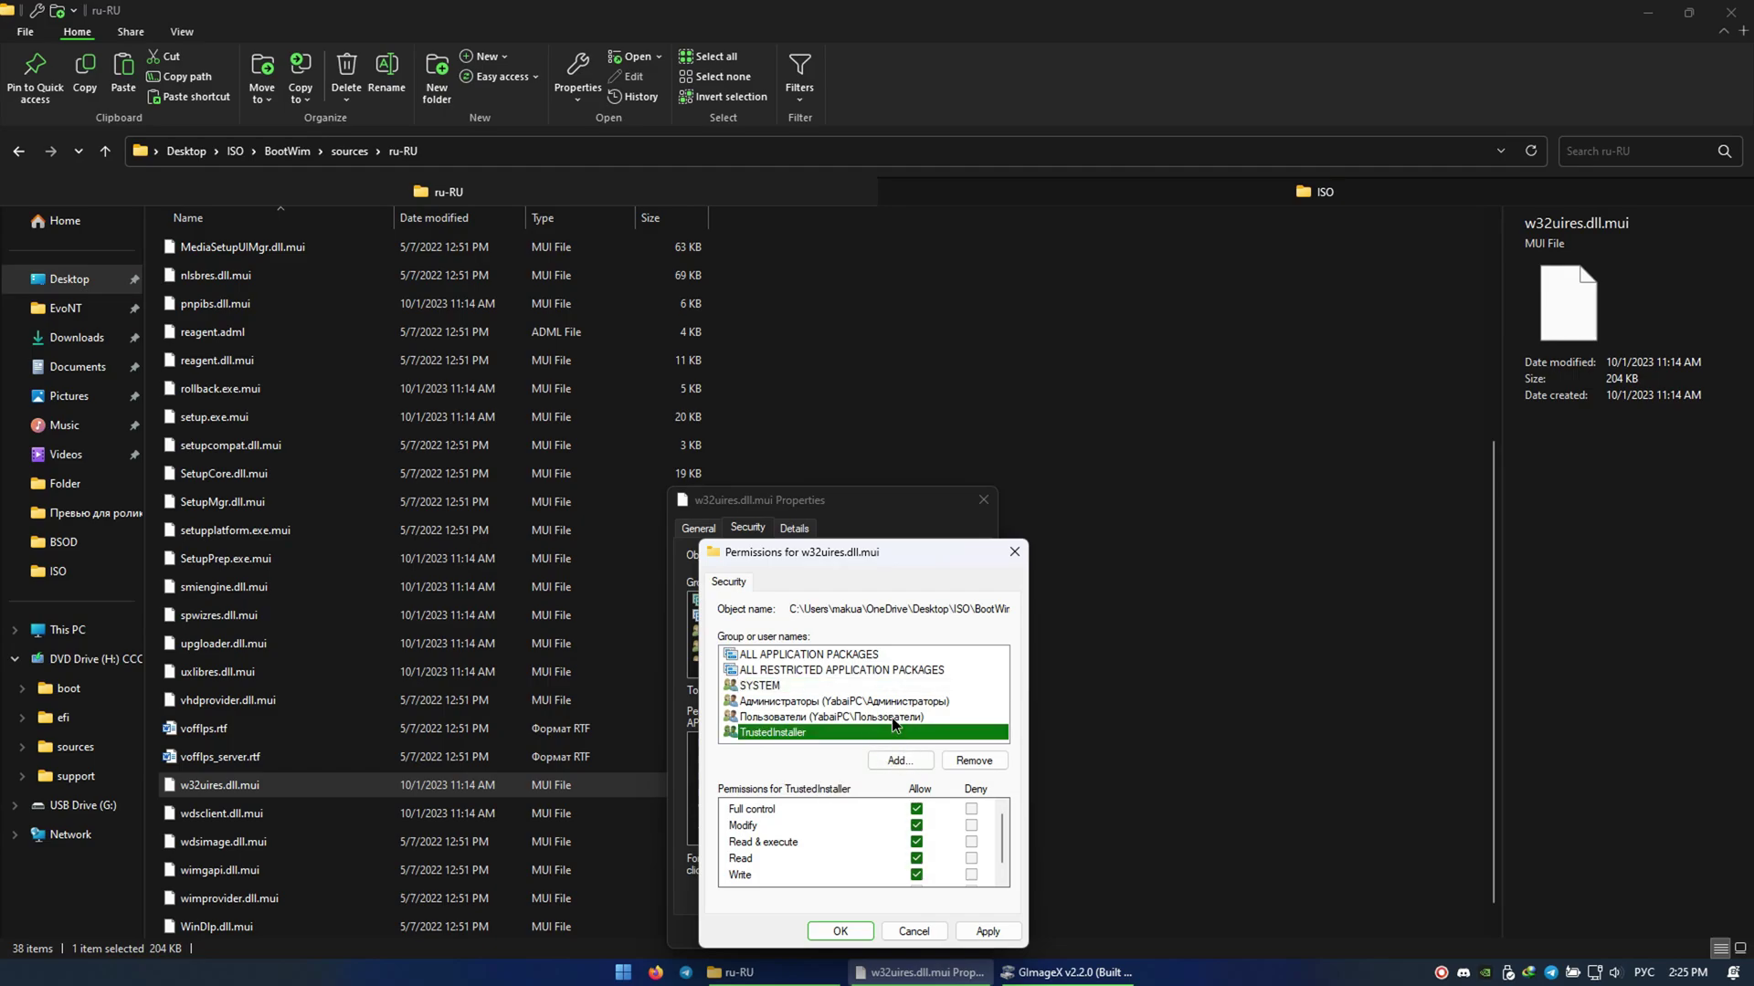
click(894, 720)
click(915, 810)
click(898, 701)
click(986, 937)
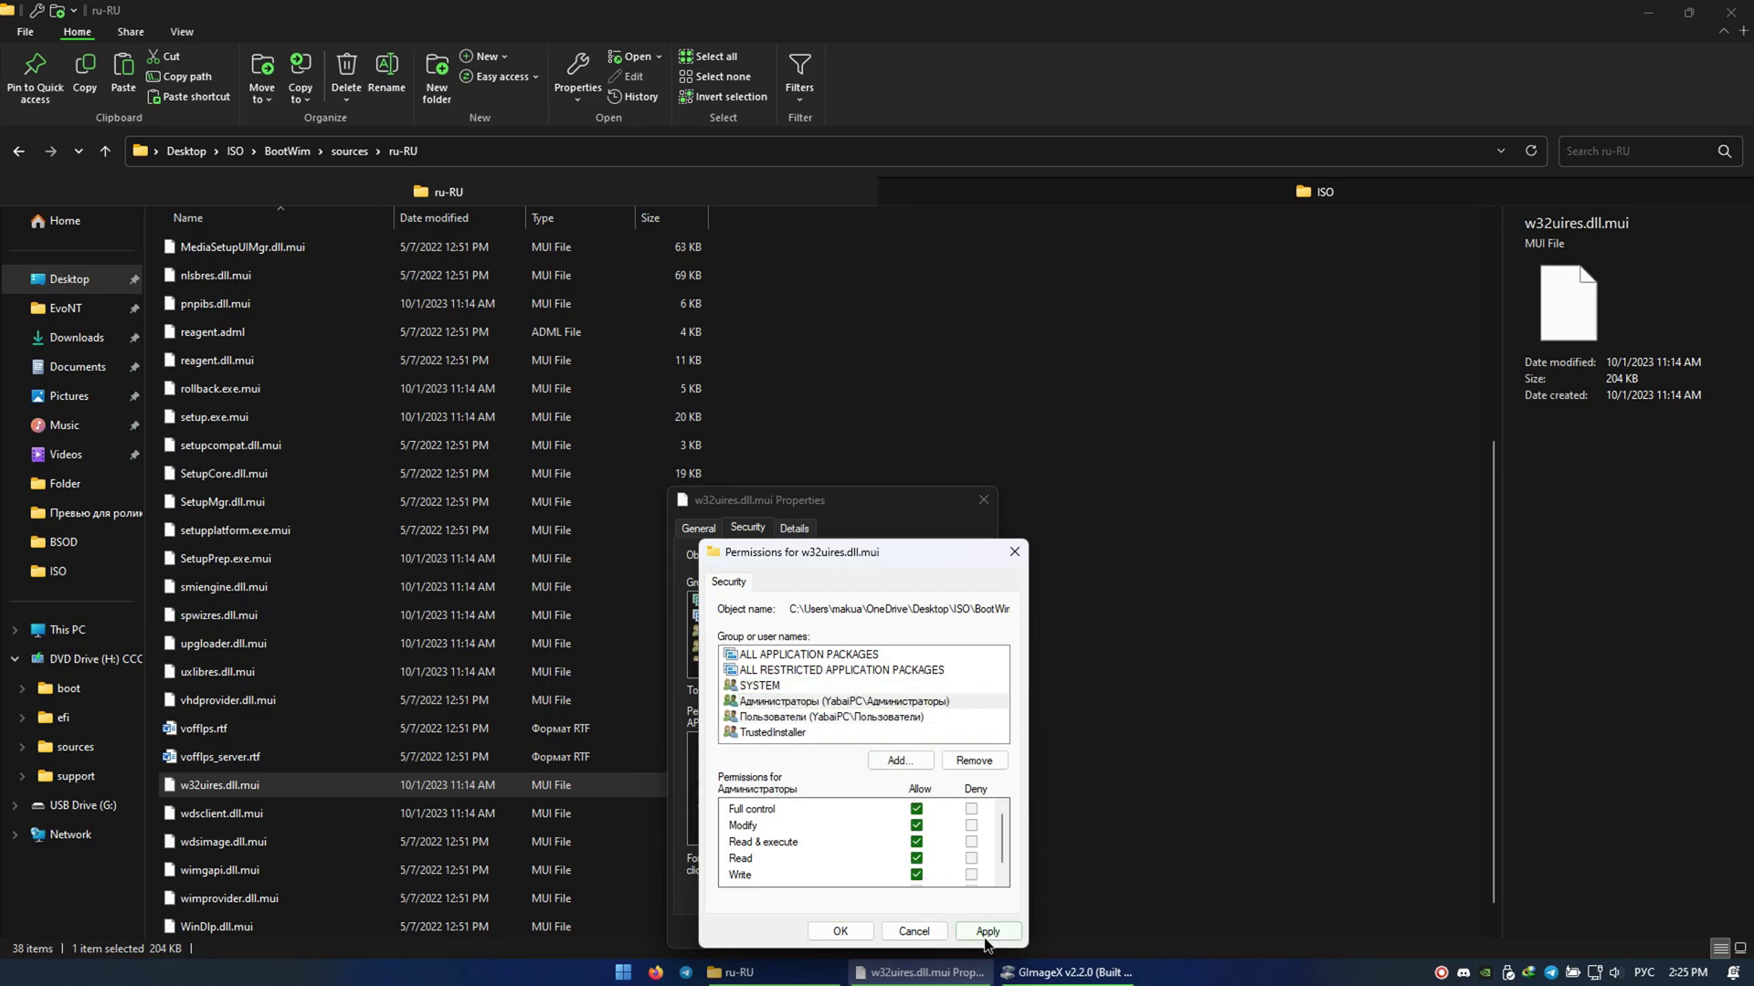
click(837, 931)
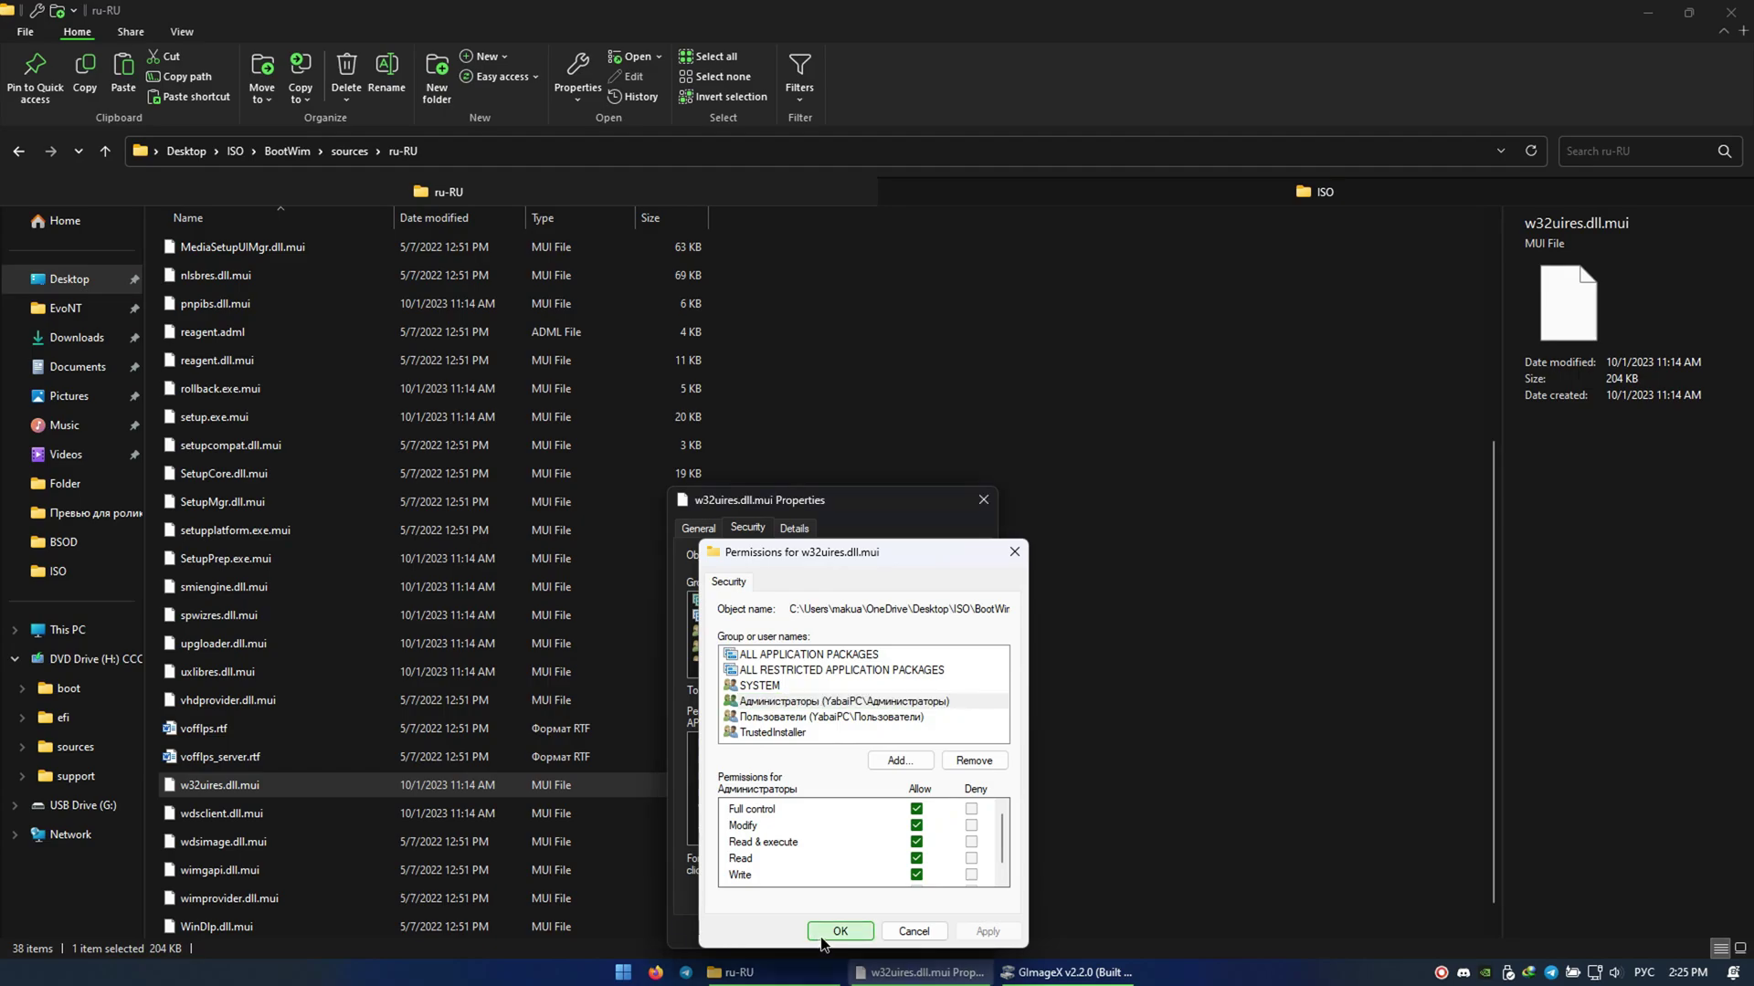
click(802, 931)
- Replace w32uires.dll.mui in the mounted ru-RU folder with the edited copy from the ISO folder
key(Delete)
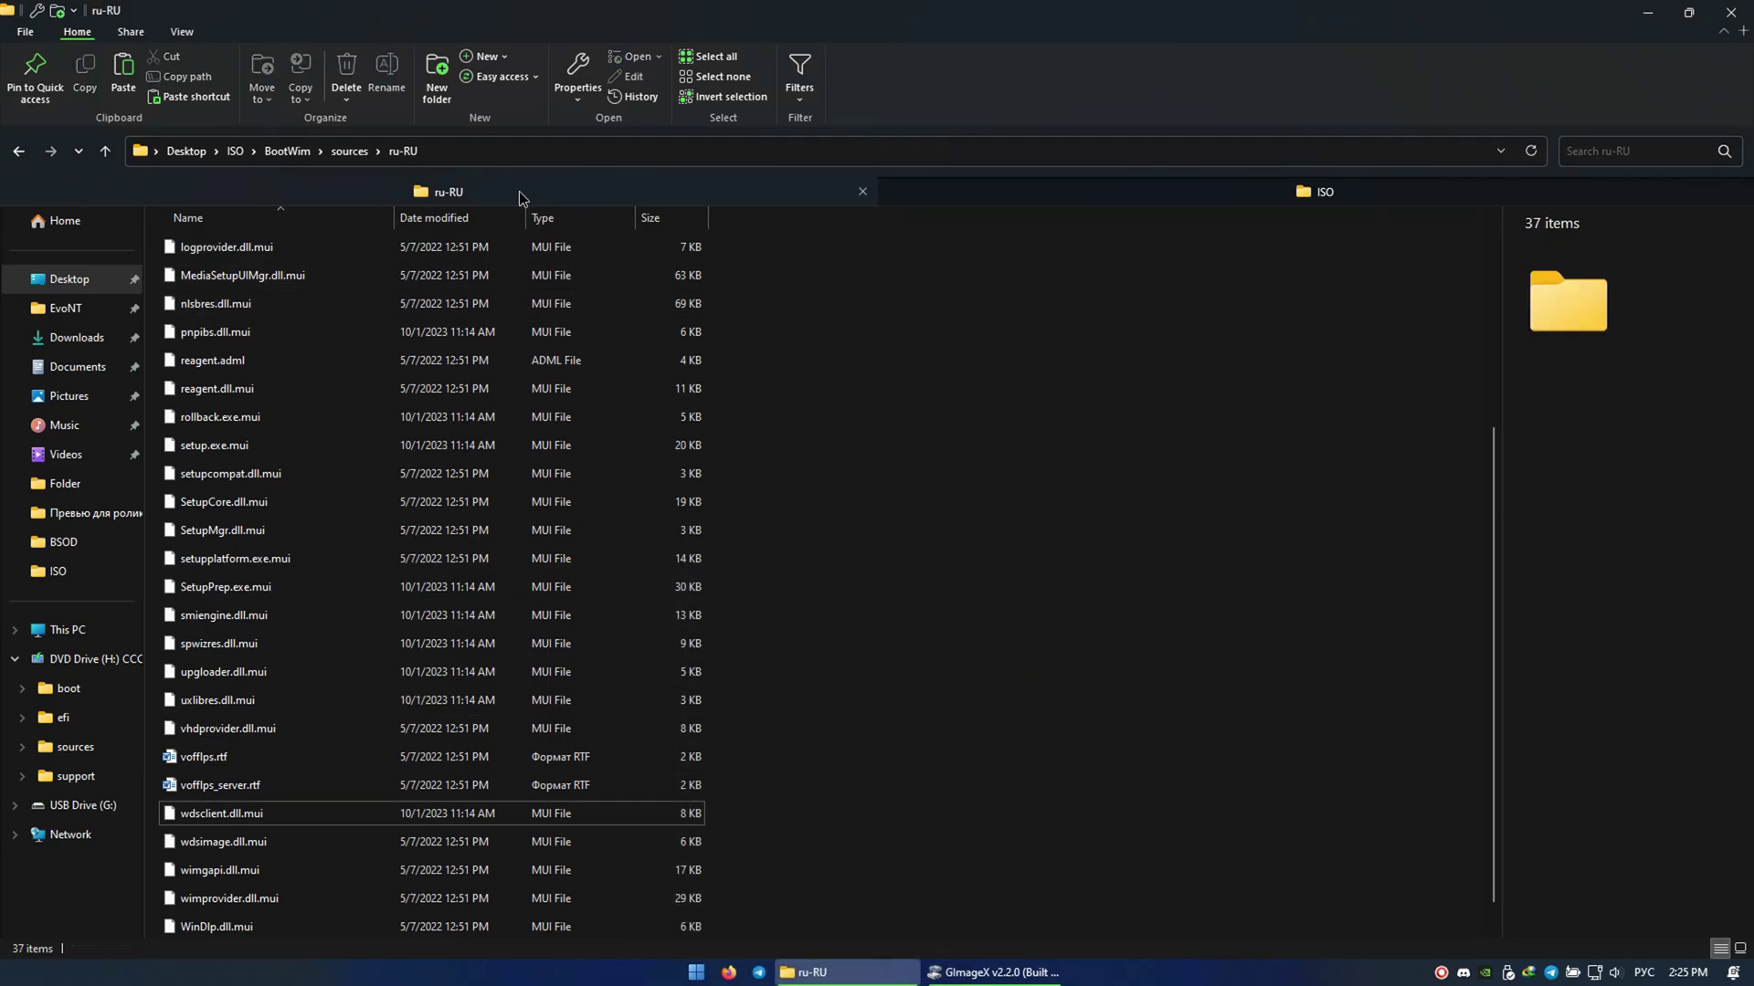
click(913, 195)
drag(737, 558, 329, 338)
click(324, 304)
key(ctrl+c)
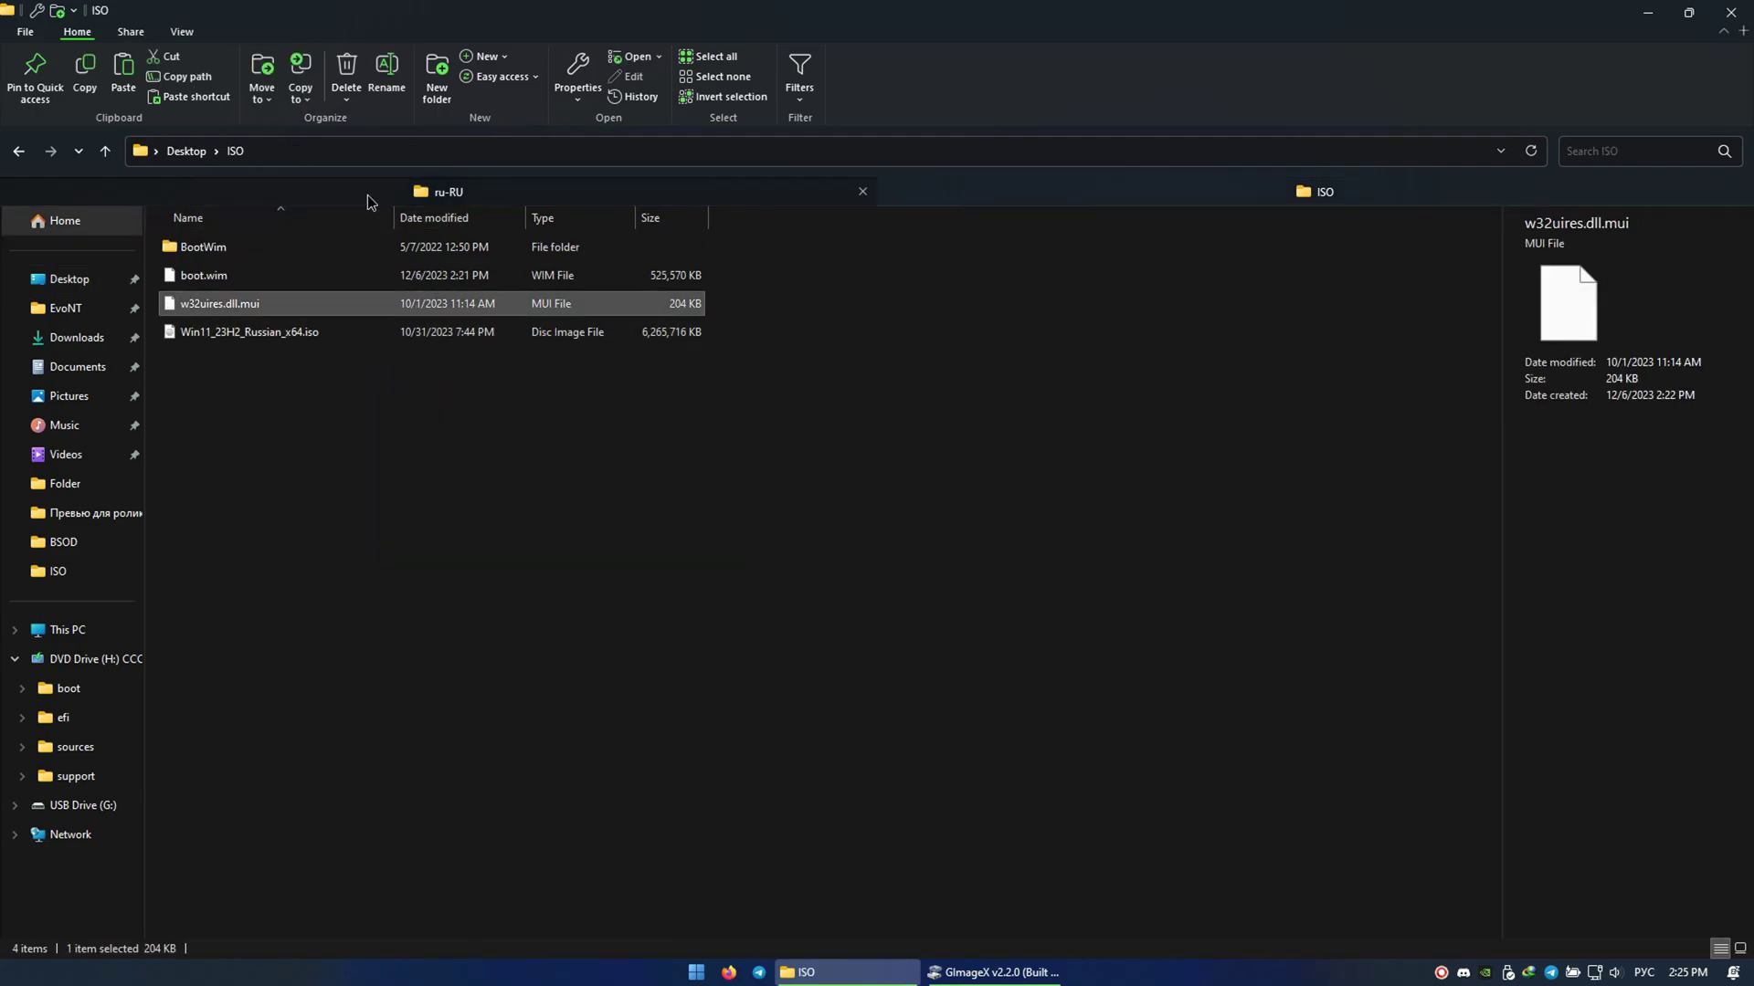
click(367, 194)
key(ctrl+v)
key(ctrl+v)
click(845, 365)
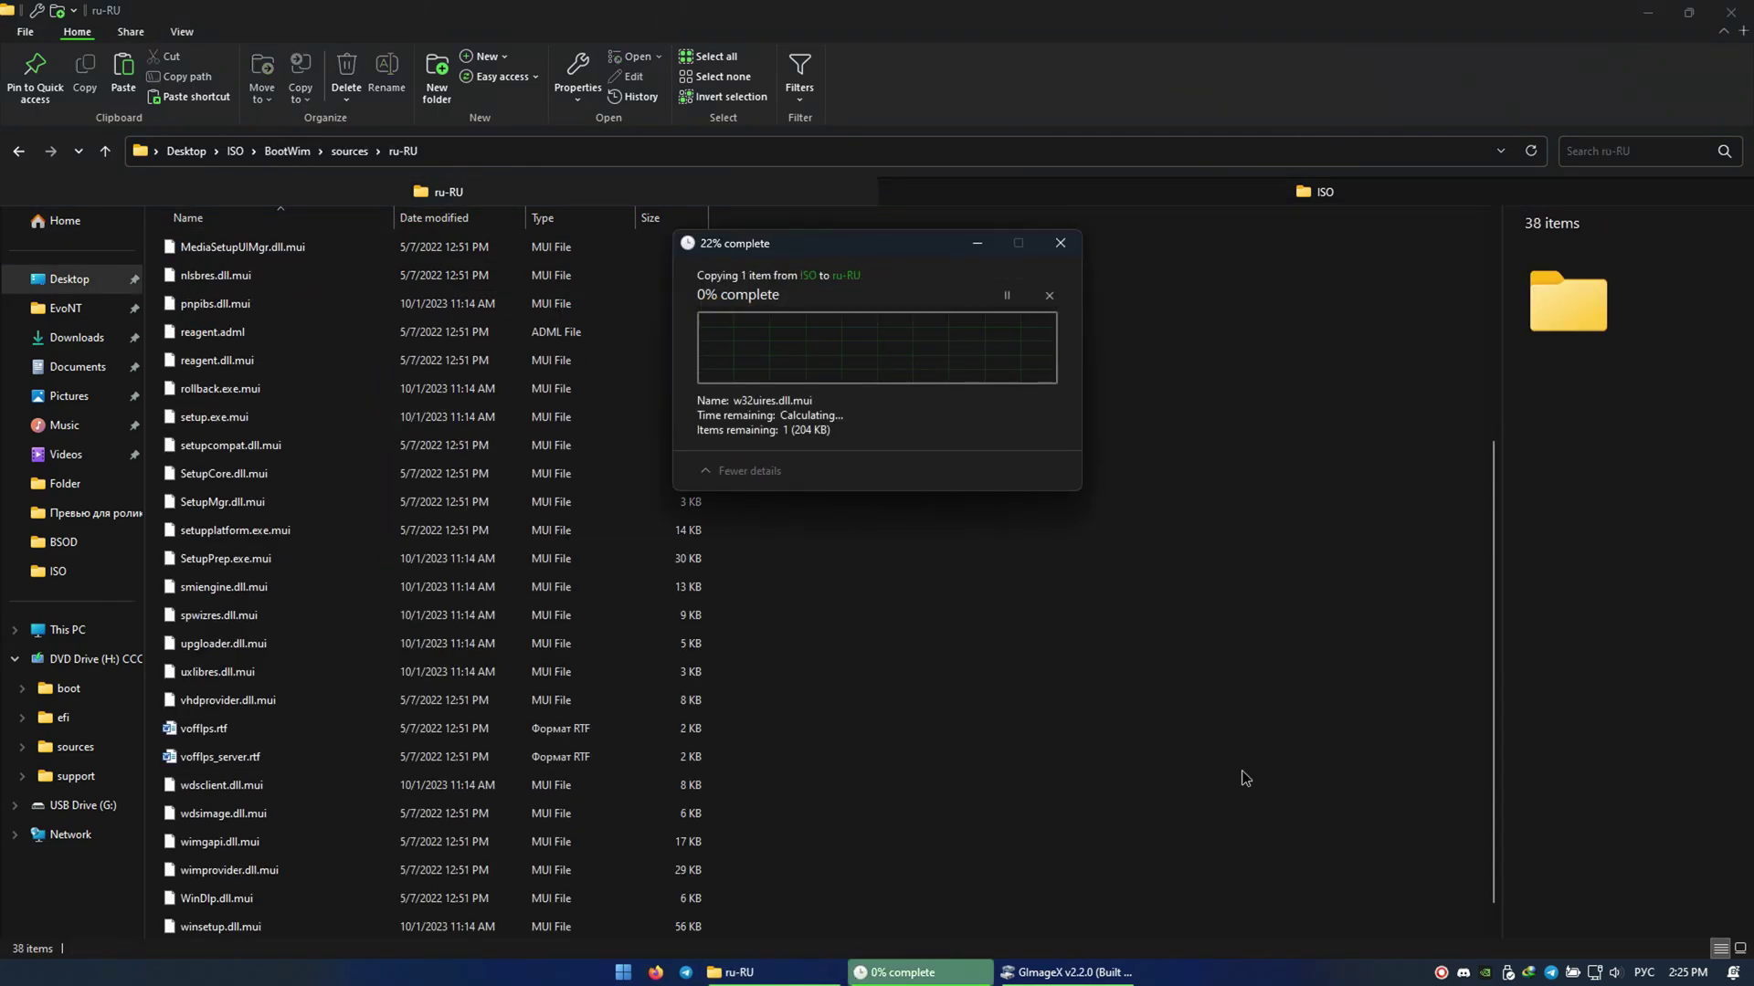
- Close File Explorer, switch to GImageX, unmount the BootWim image with changes committed, and close GImageX
click(350, 151)
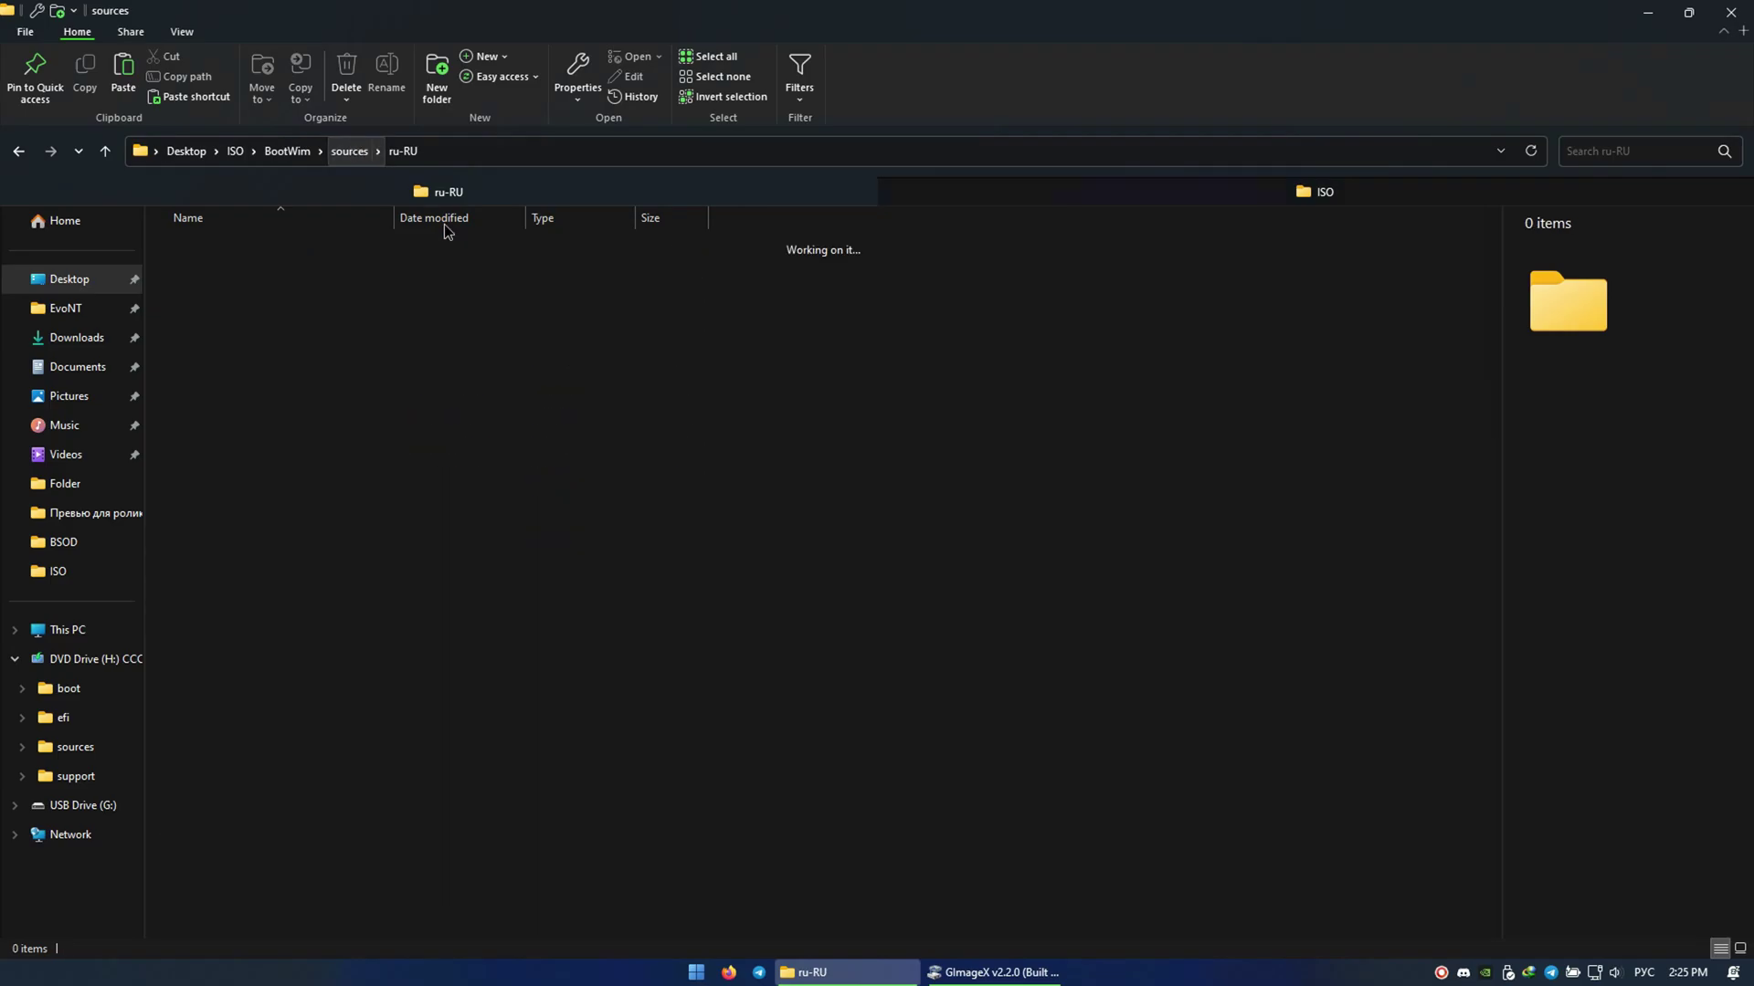
key(alt+F4)
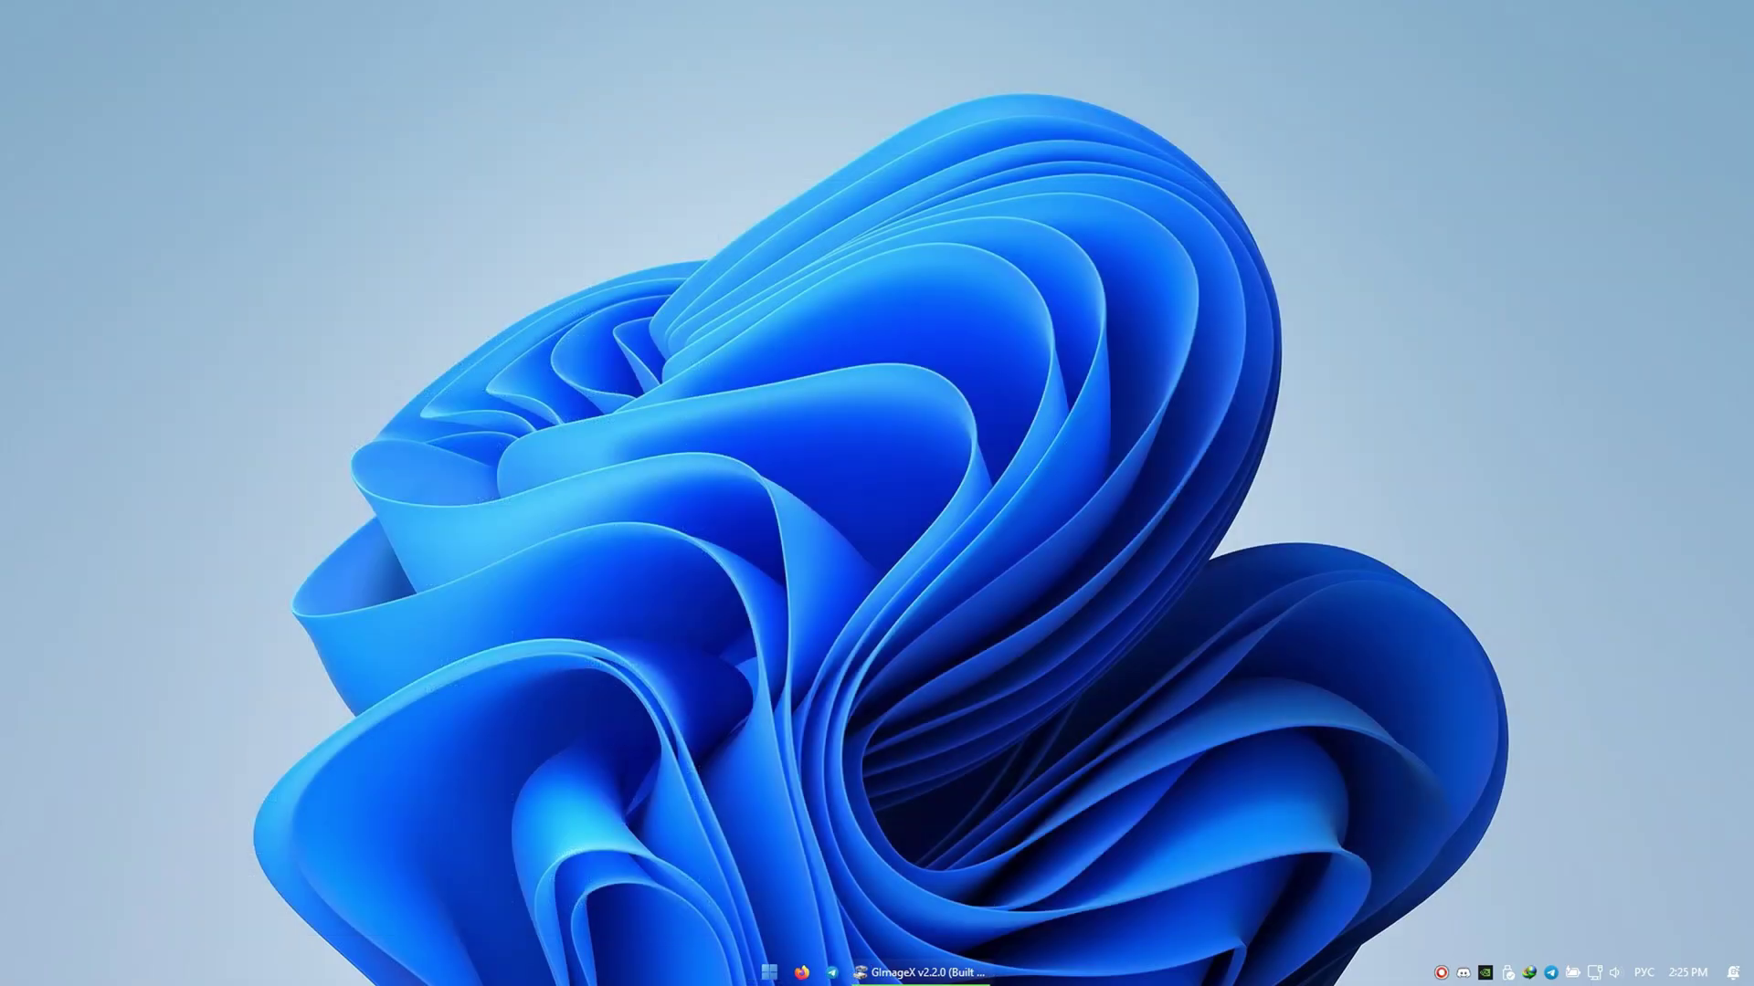
click(966, 974)
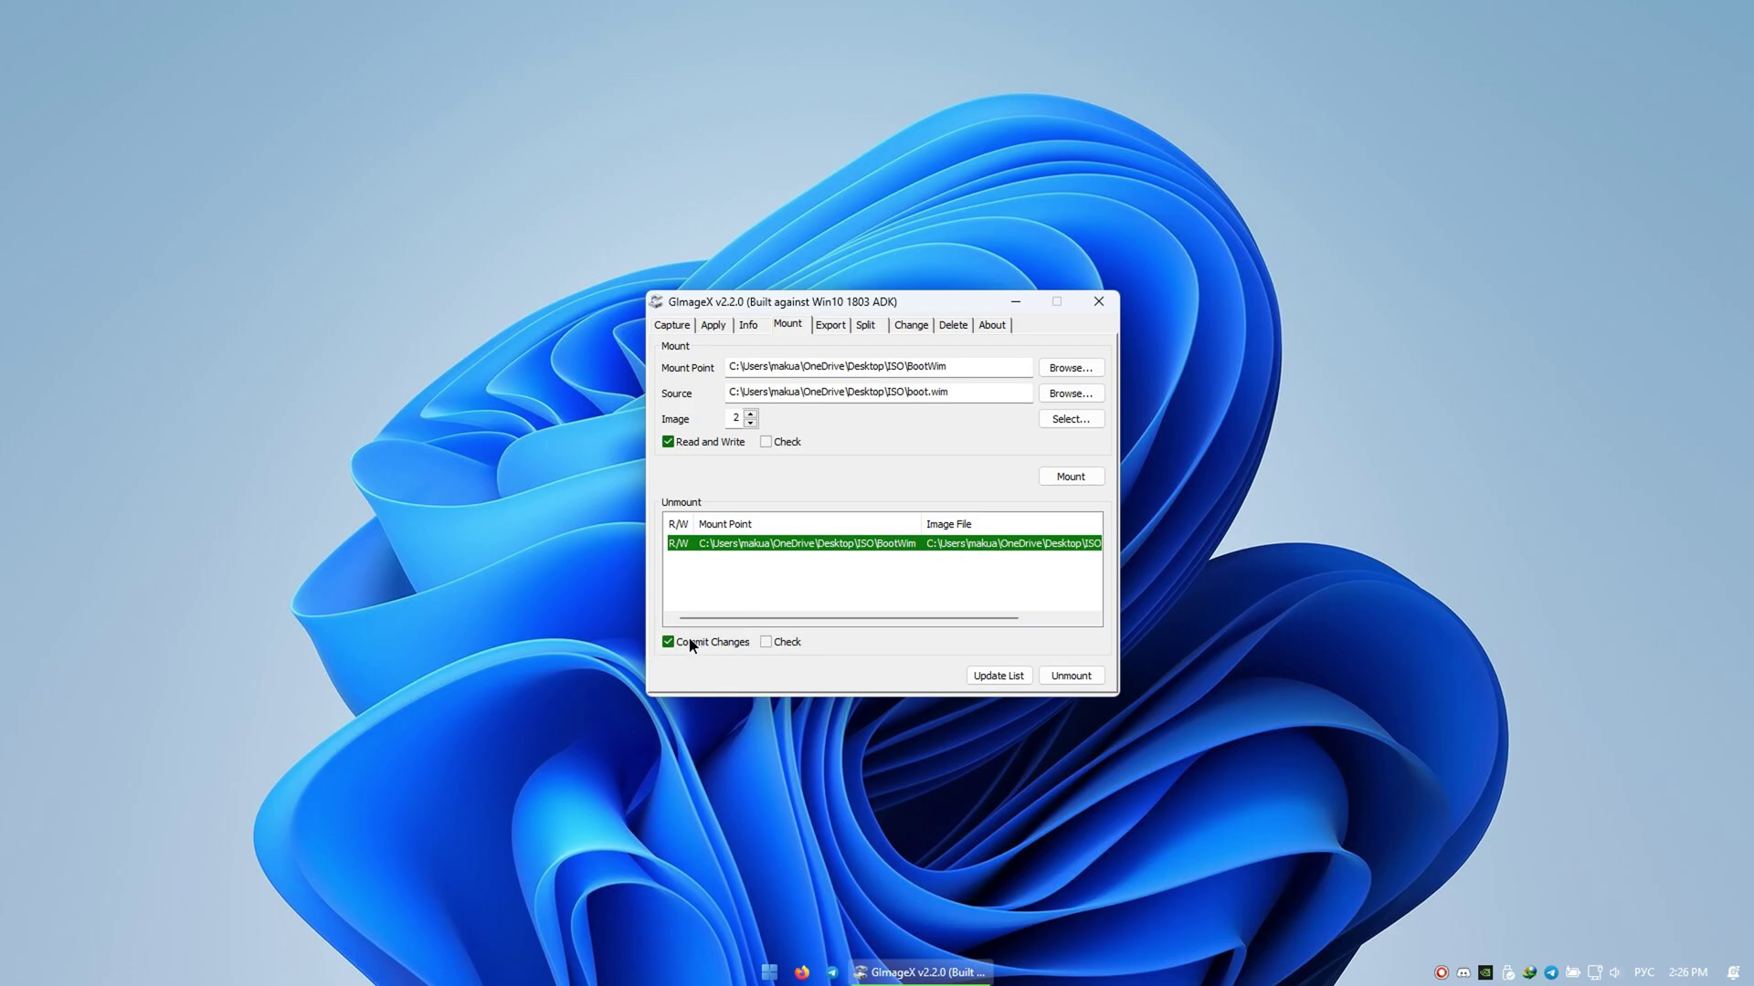
click(1071, 676)
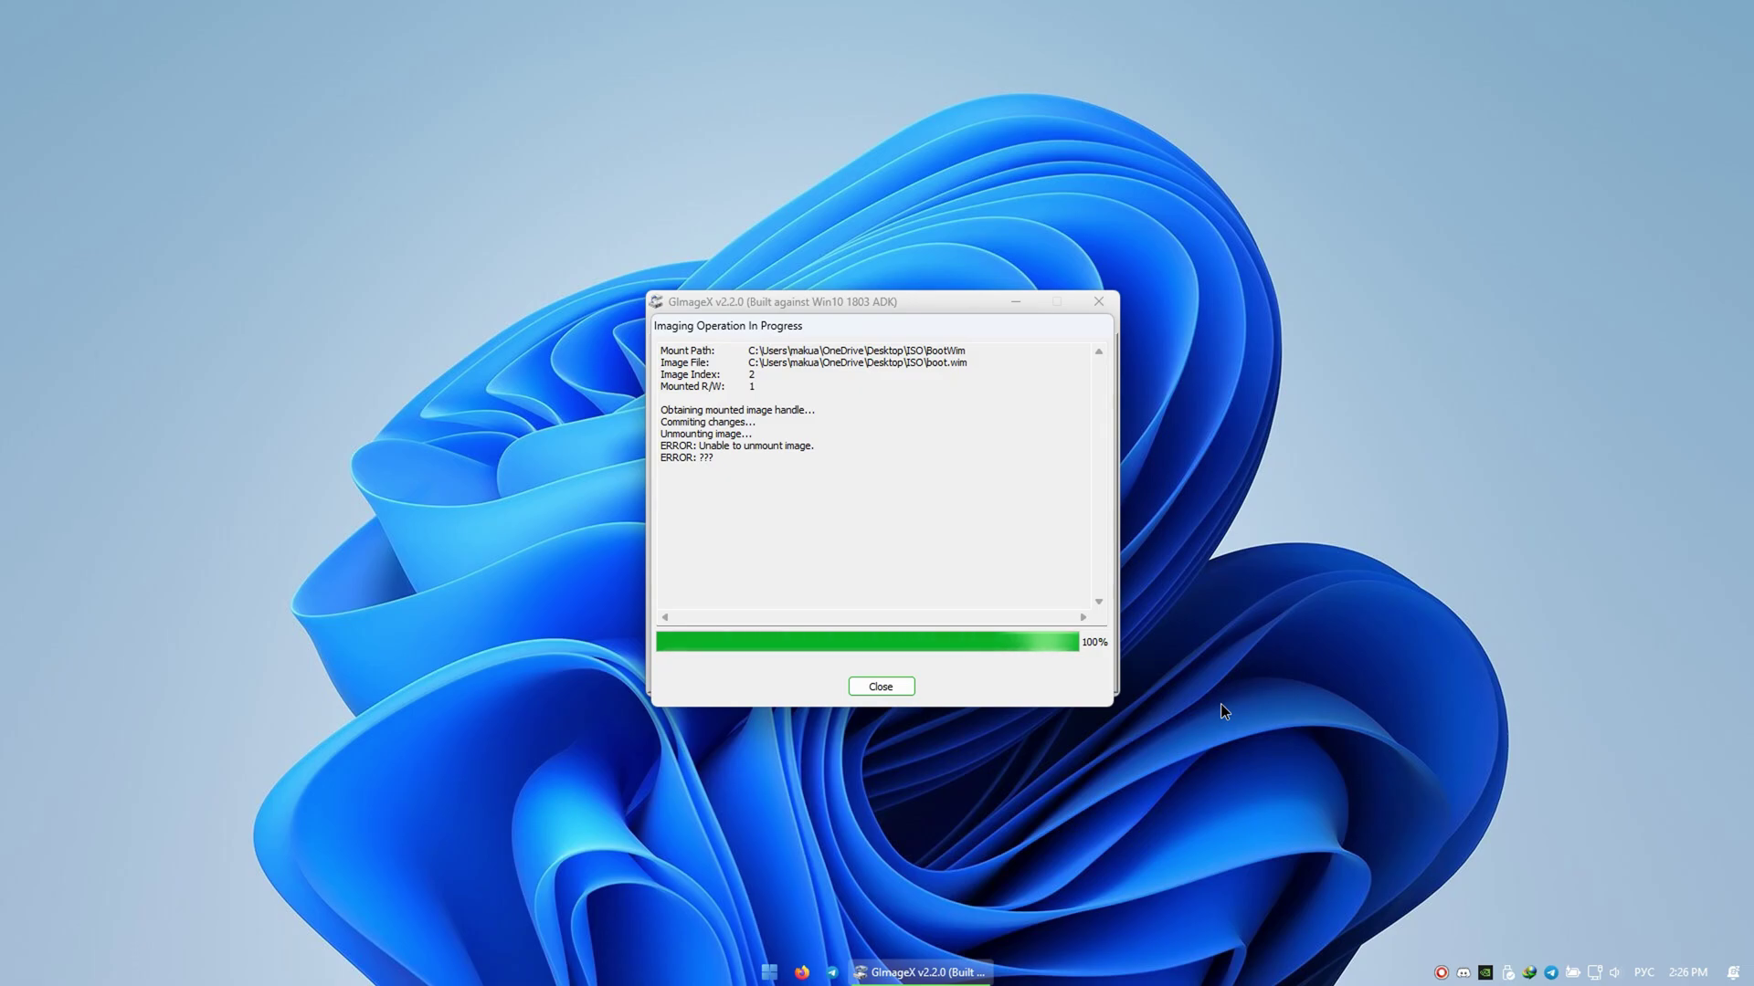
drag(900, 527, 545, 409)
click(838, 551)
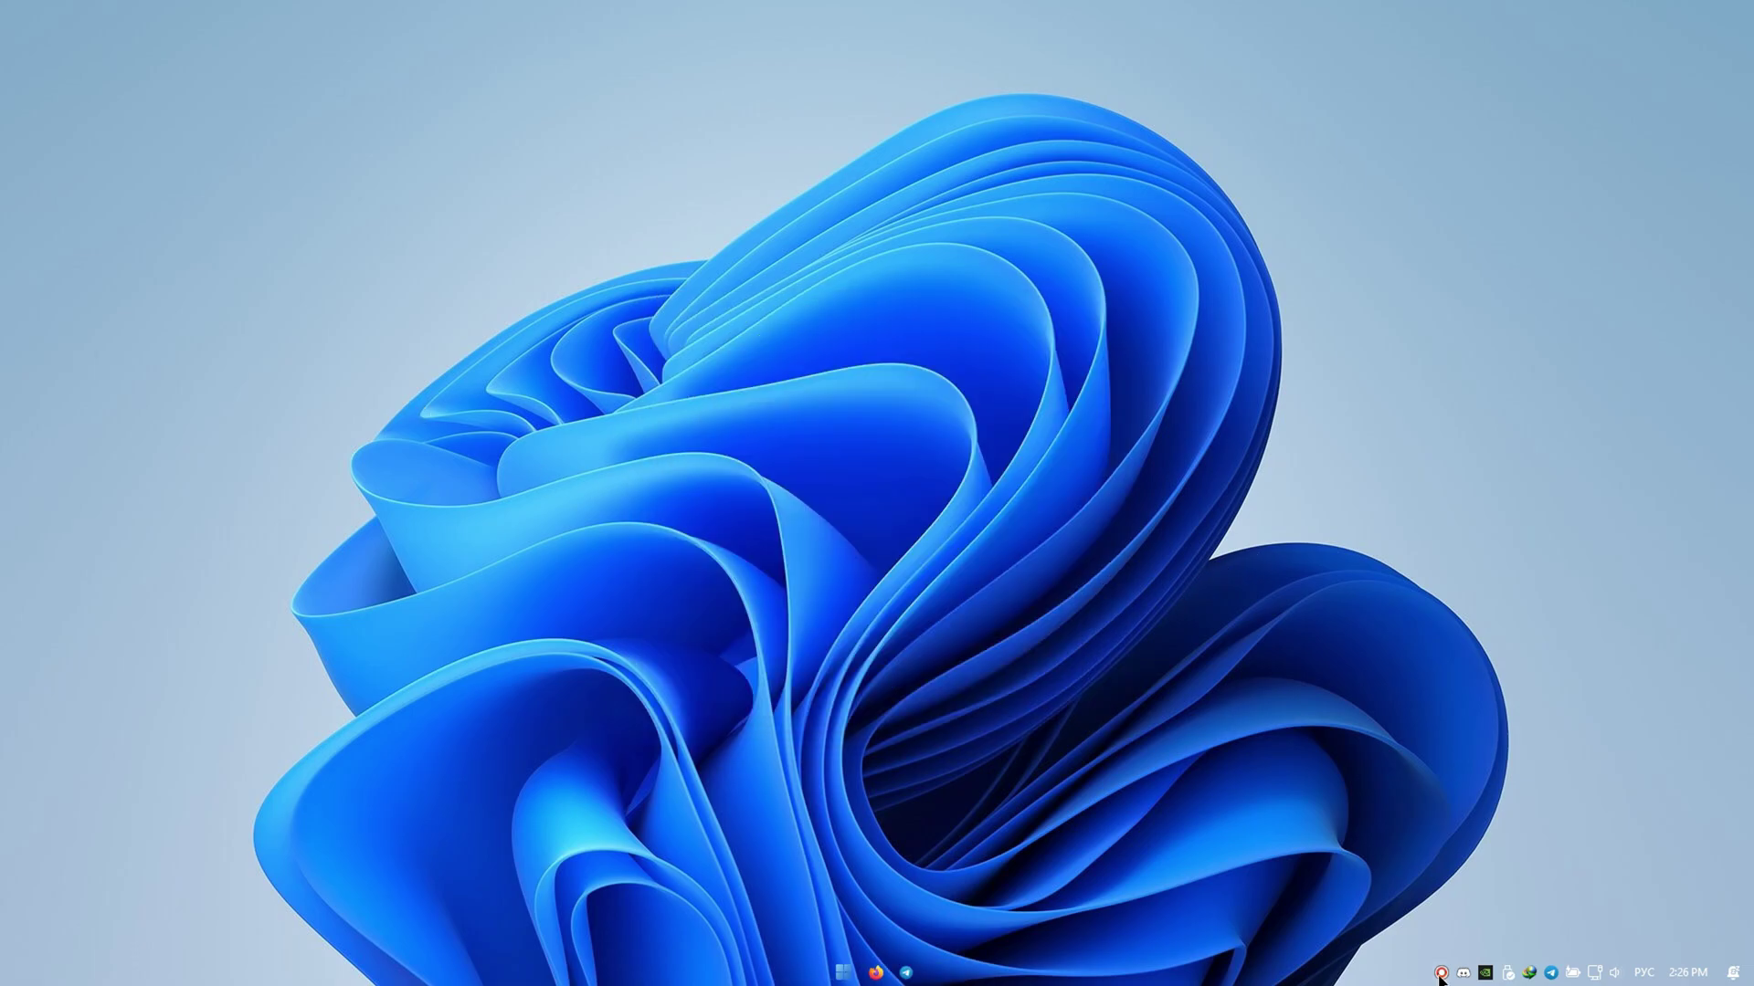
click(1441, 973)
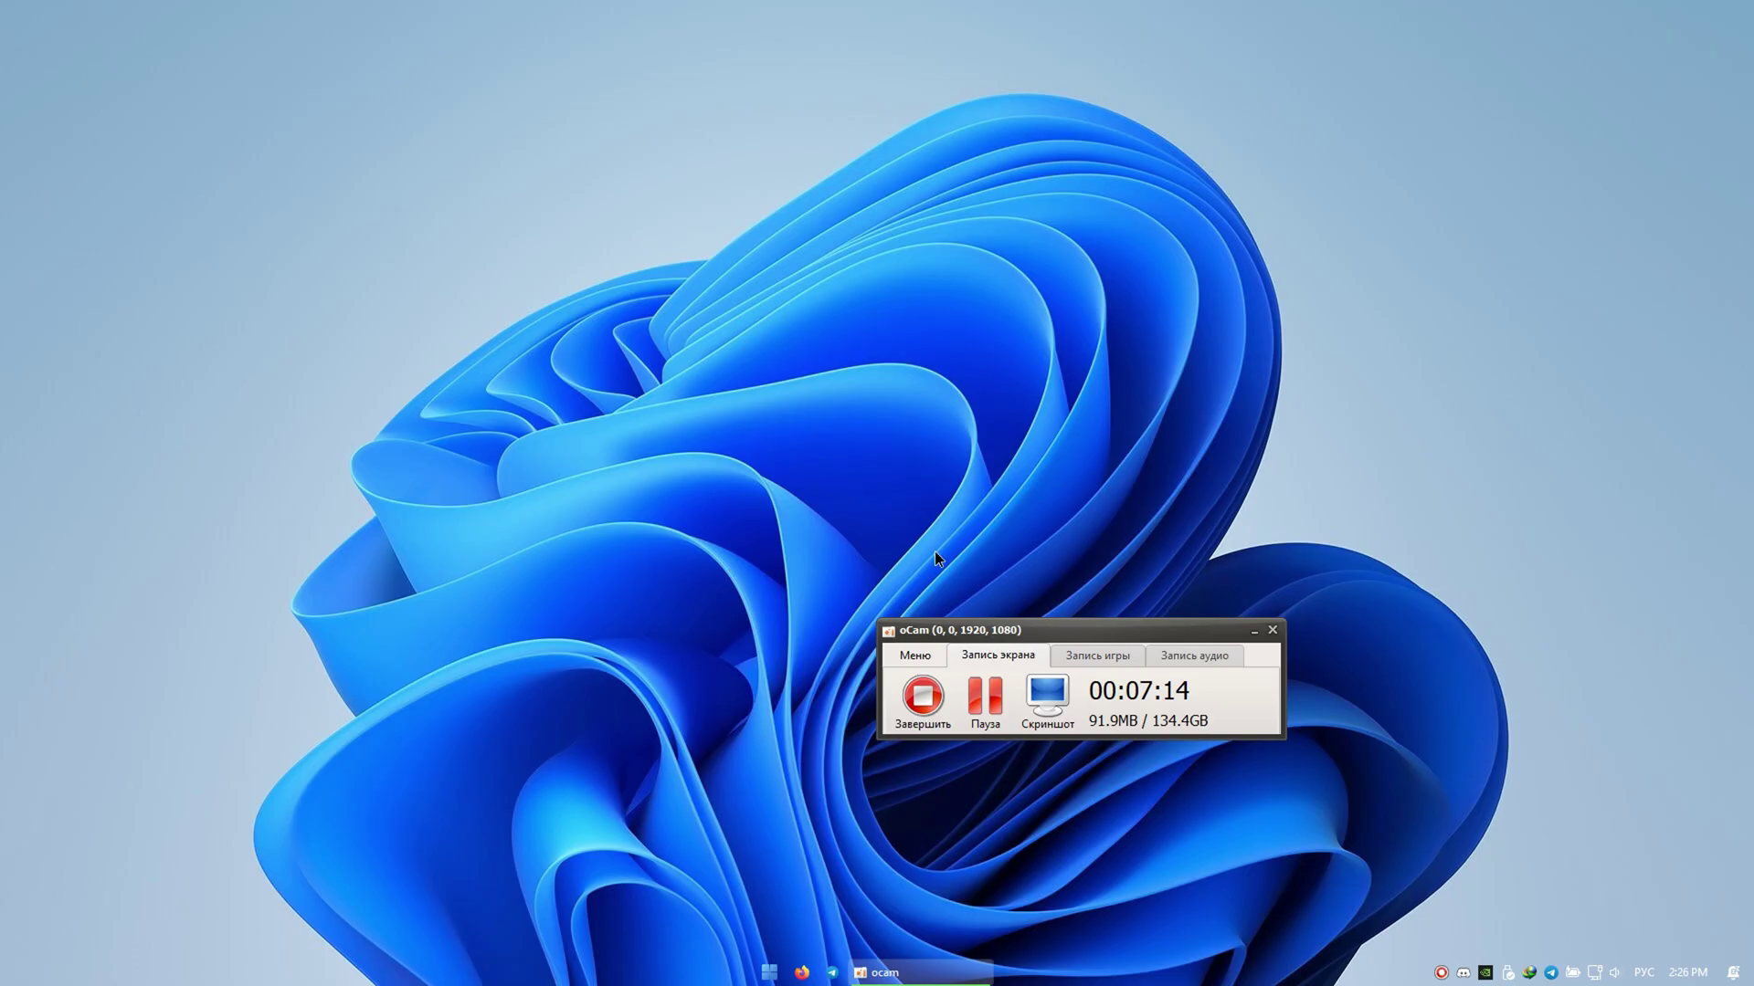
click(991, 699)
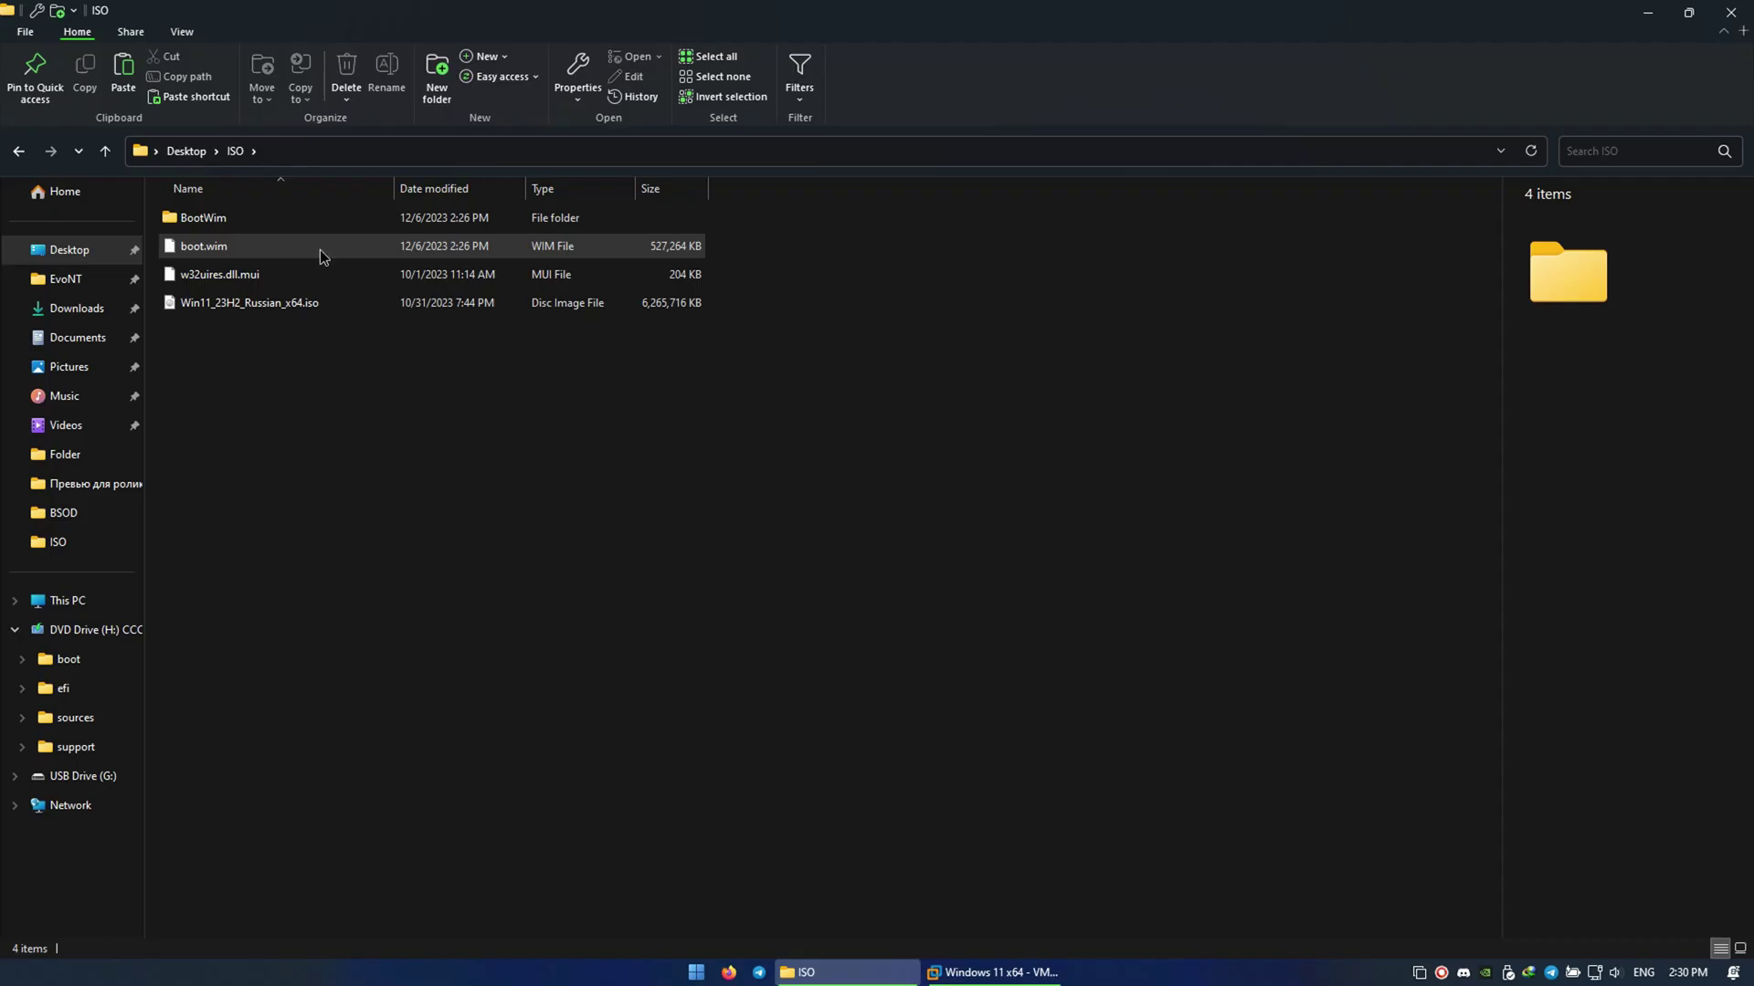
- Check the updated boot.wim in the ISO folder and launch UltraISO
click(320, 247)
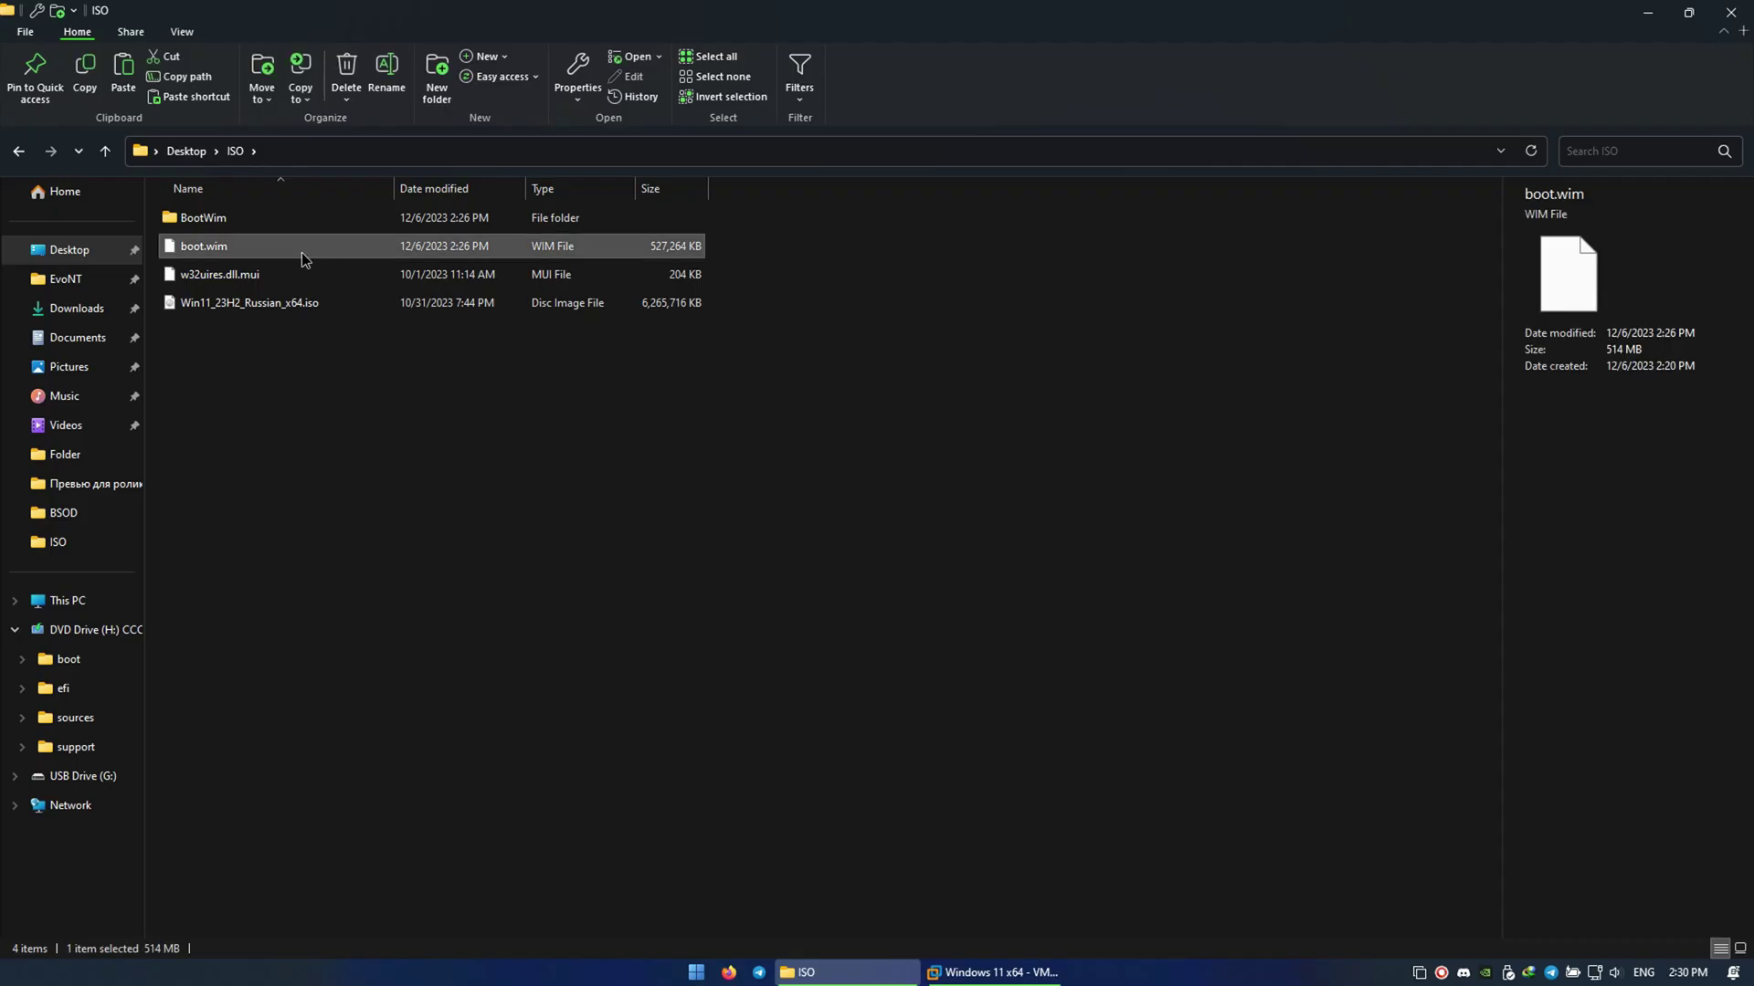
click(682, 563)
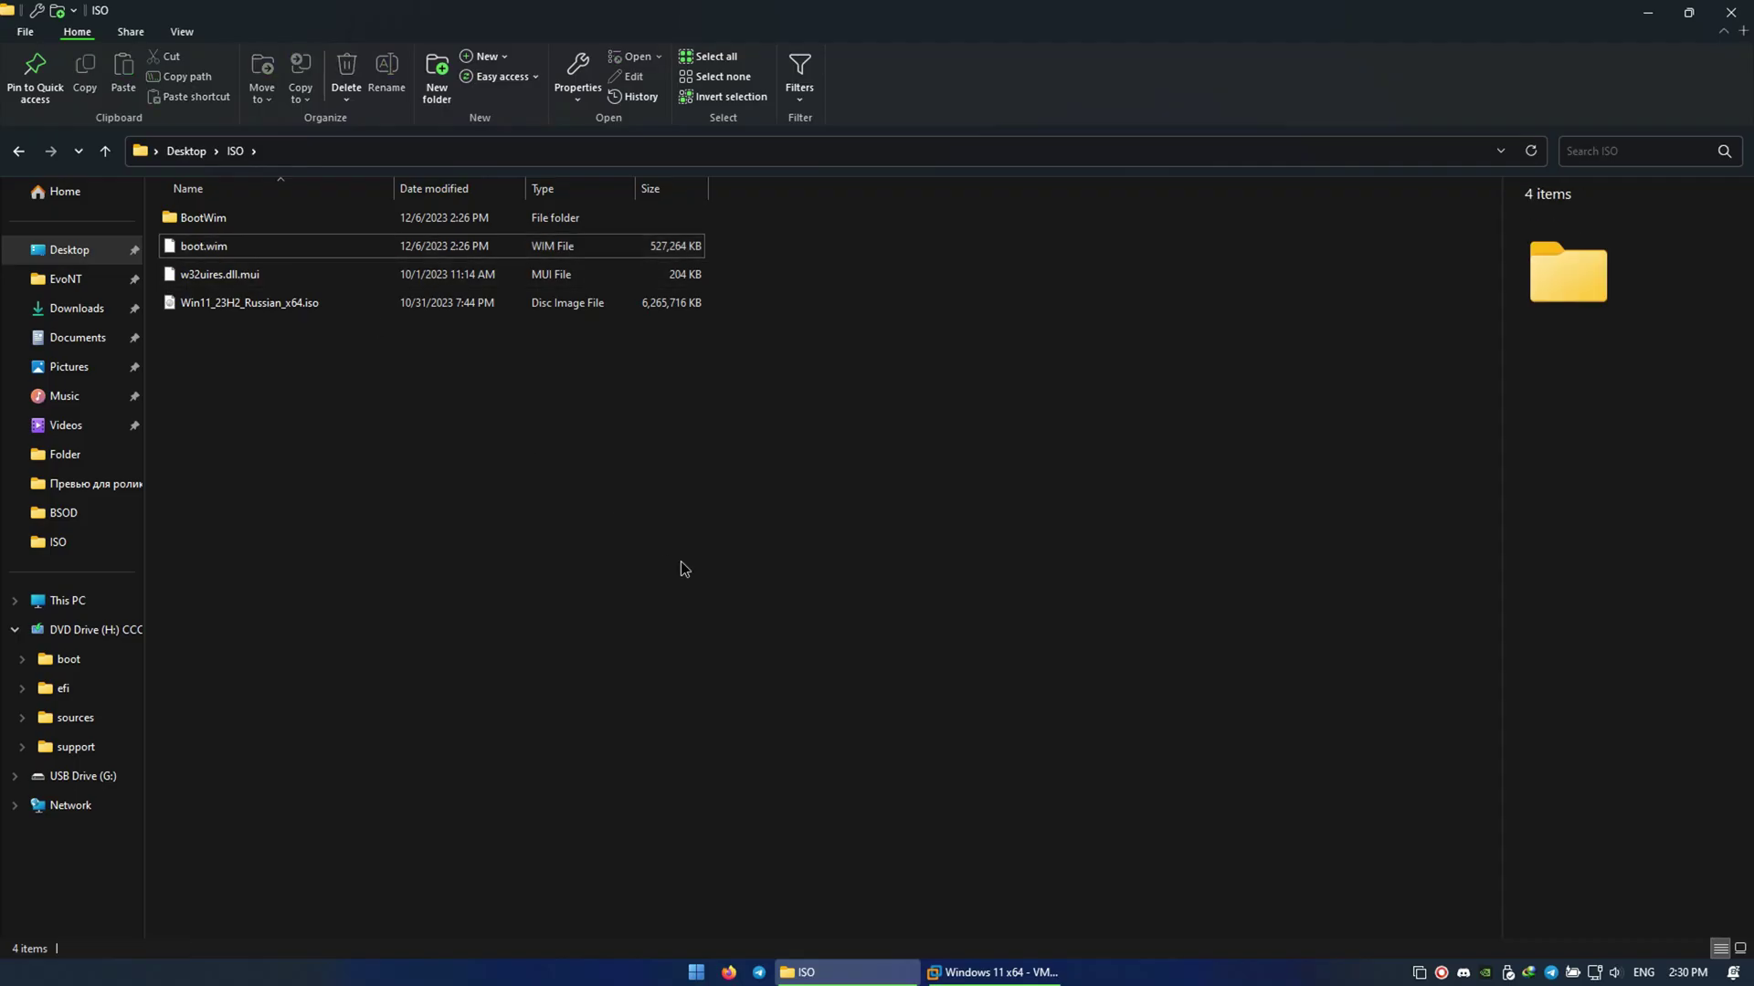
key(super)
text(ultr)
key(Return)
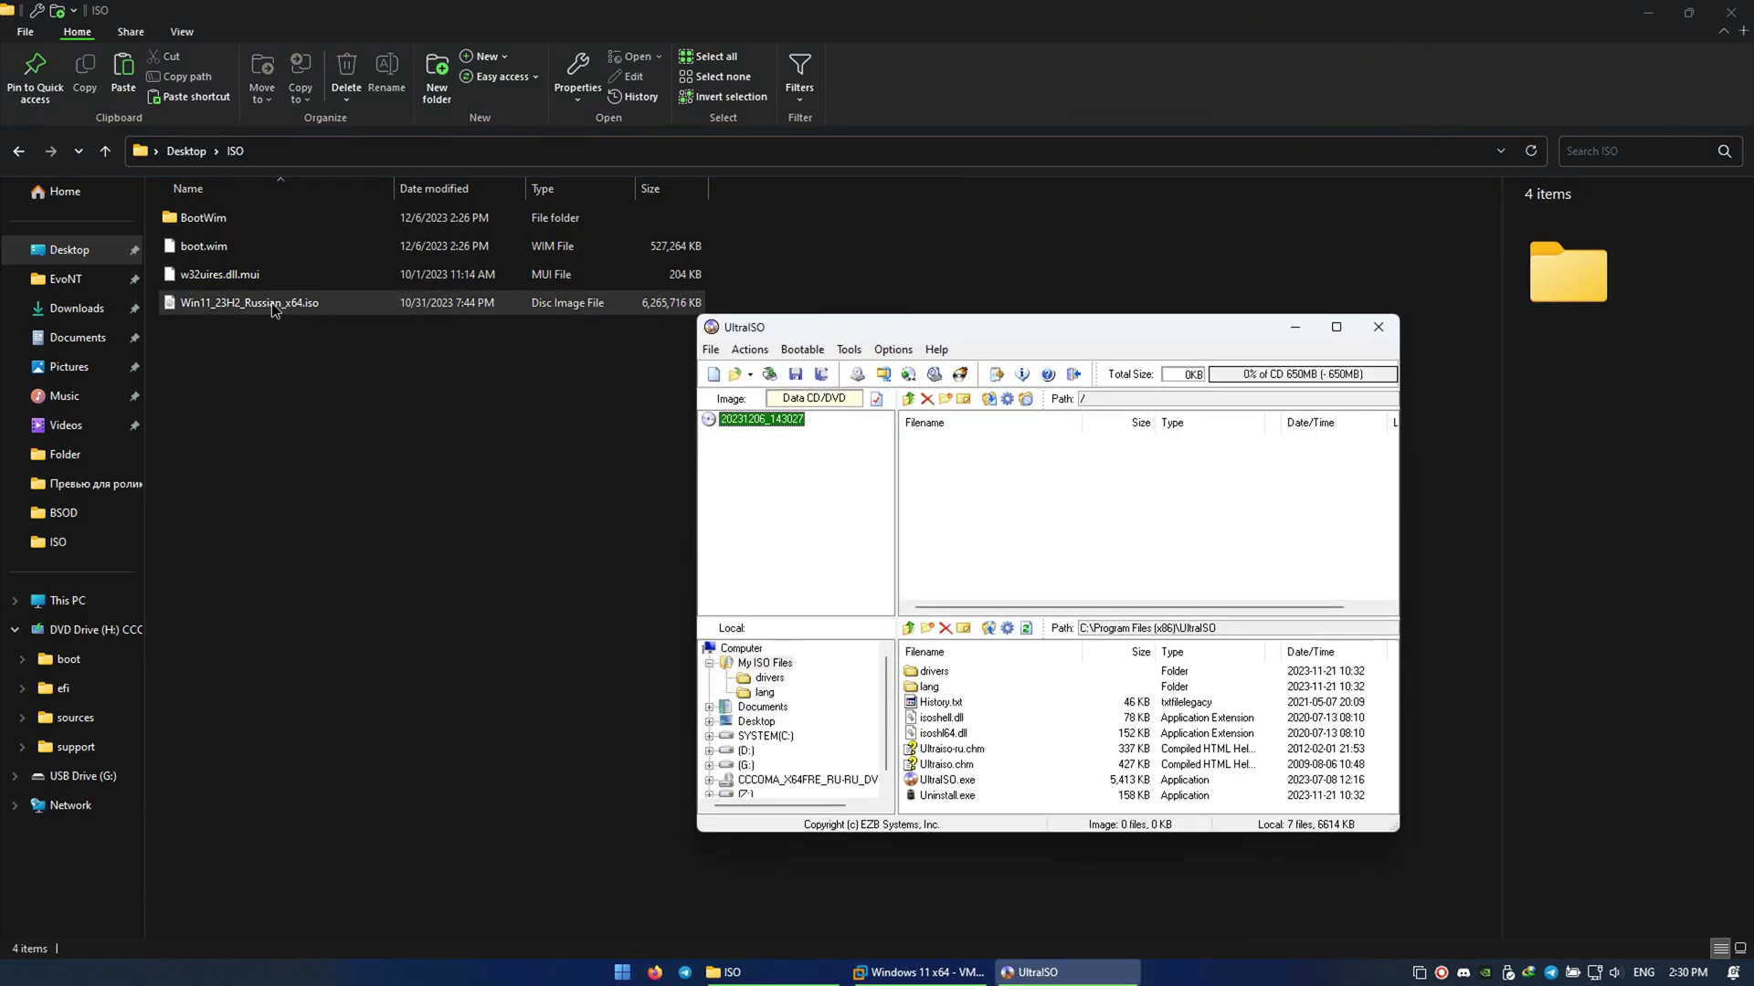
- Open Win11_23H2_Russian_x64.iso from the ISO folder in UltraISO, discarding the unsaved new image
drag(266, 307, 1060, 493)
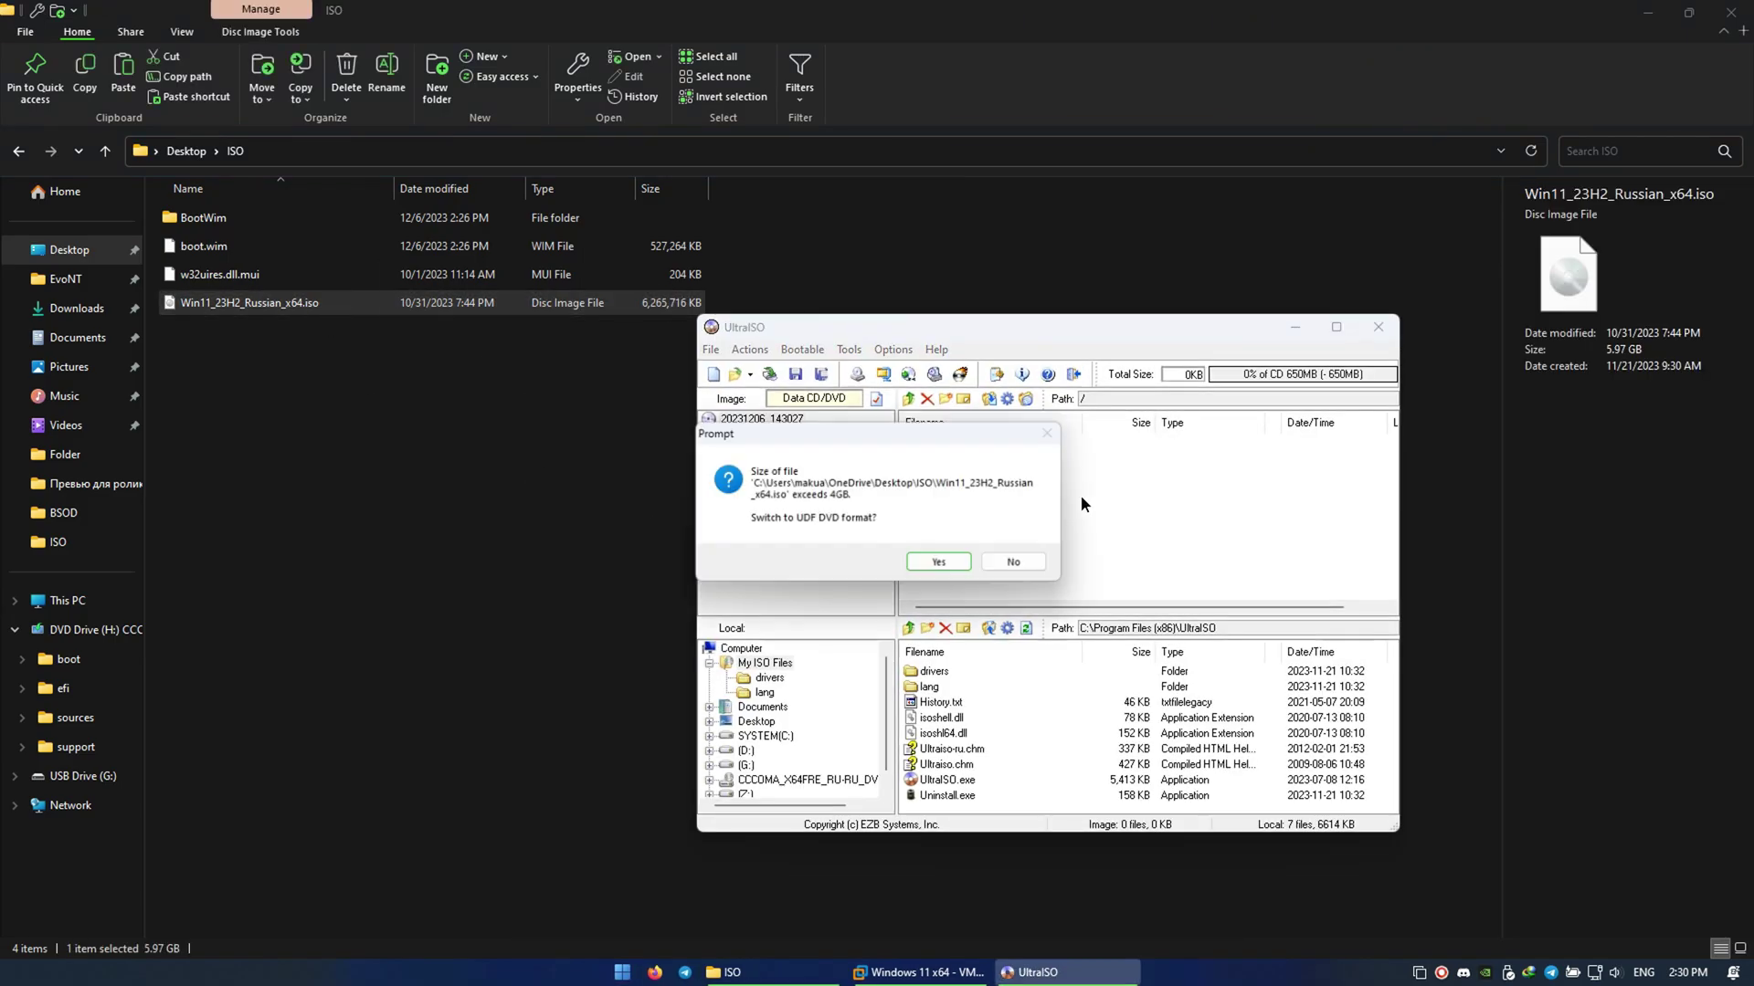
click(944, 560)
double_click(972, 442)
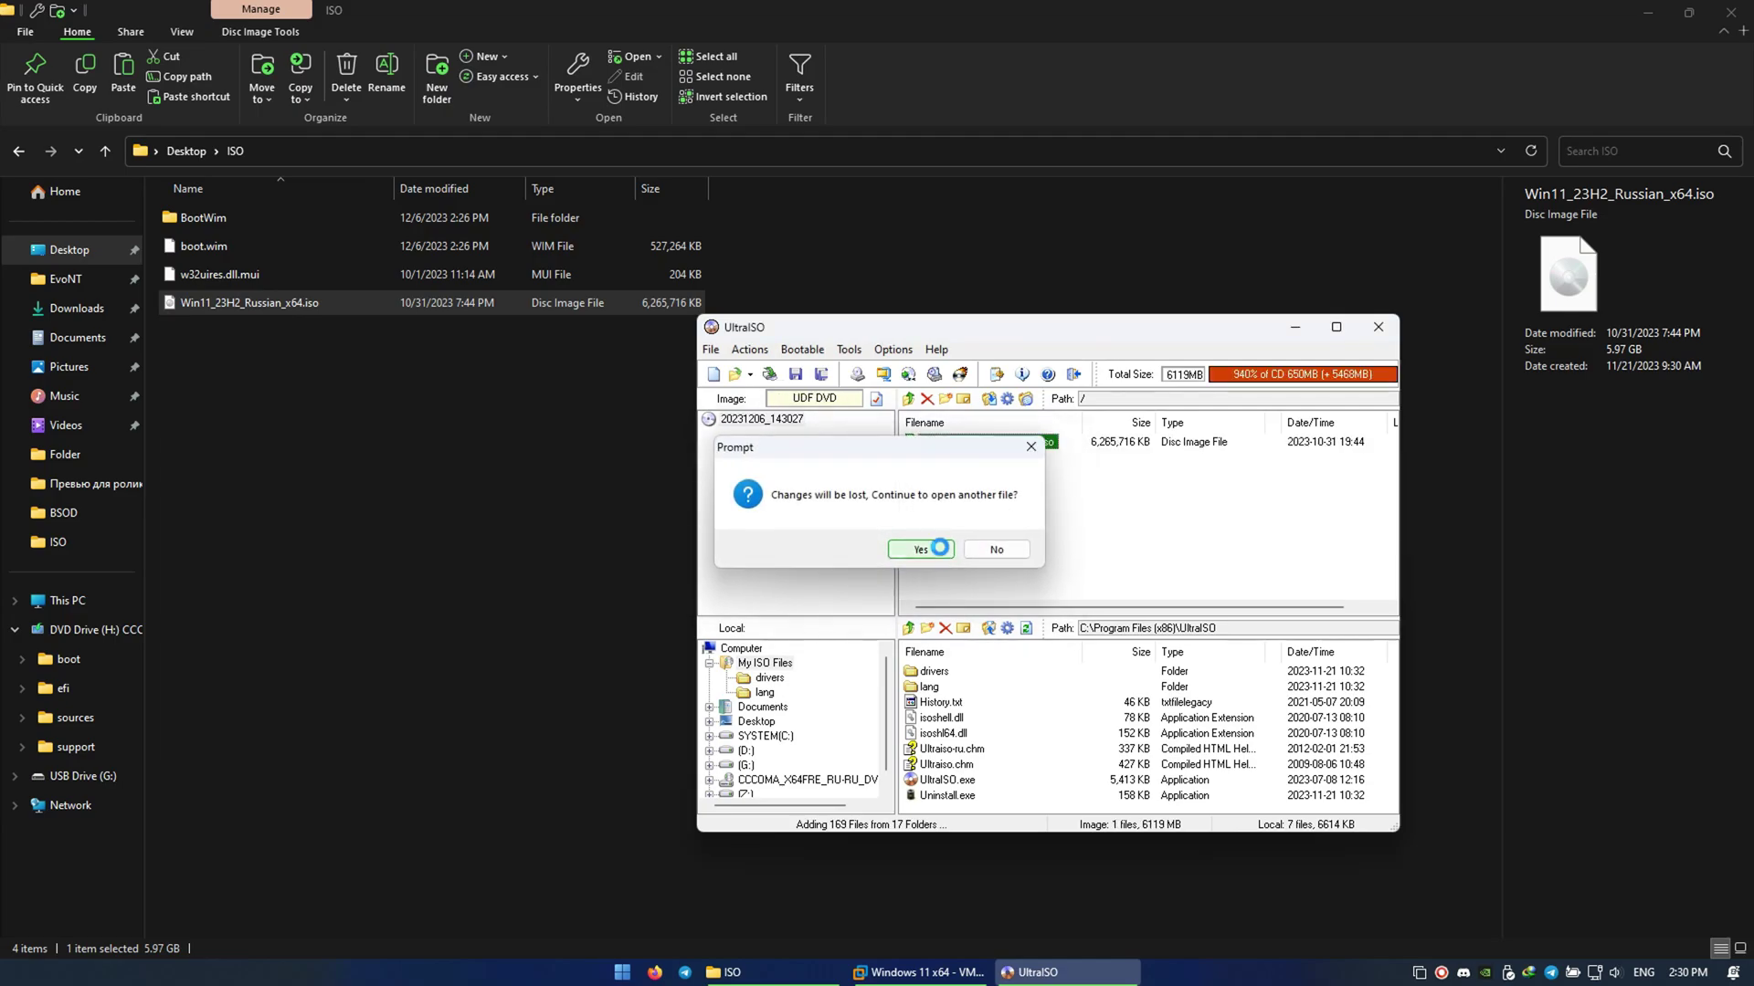
click(941, 548)
- Replace boot.wim in the image's sources folder with the modified boot.wim from the ISO folder
double_click(936, 474)
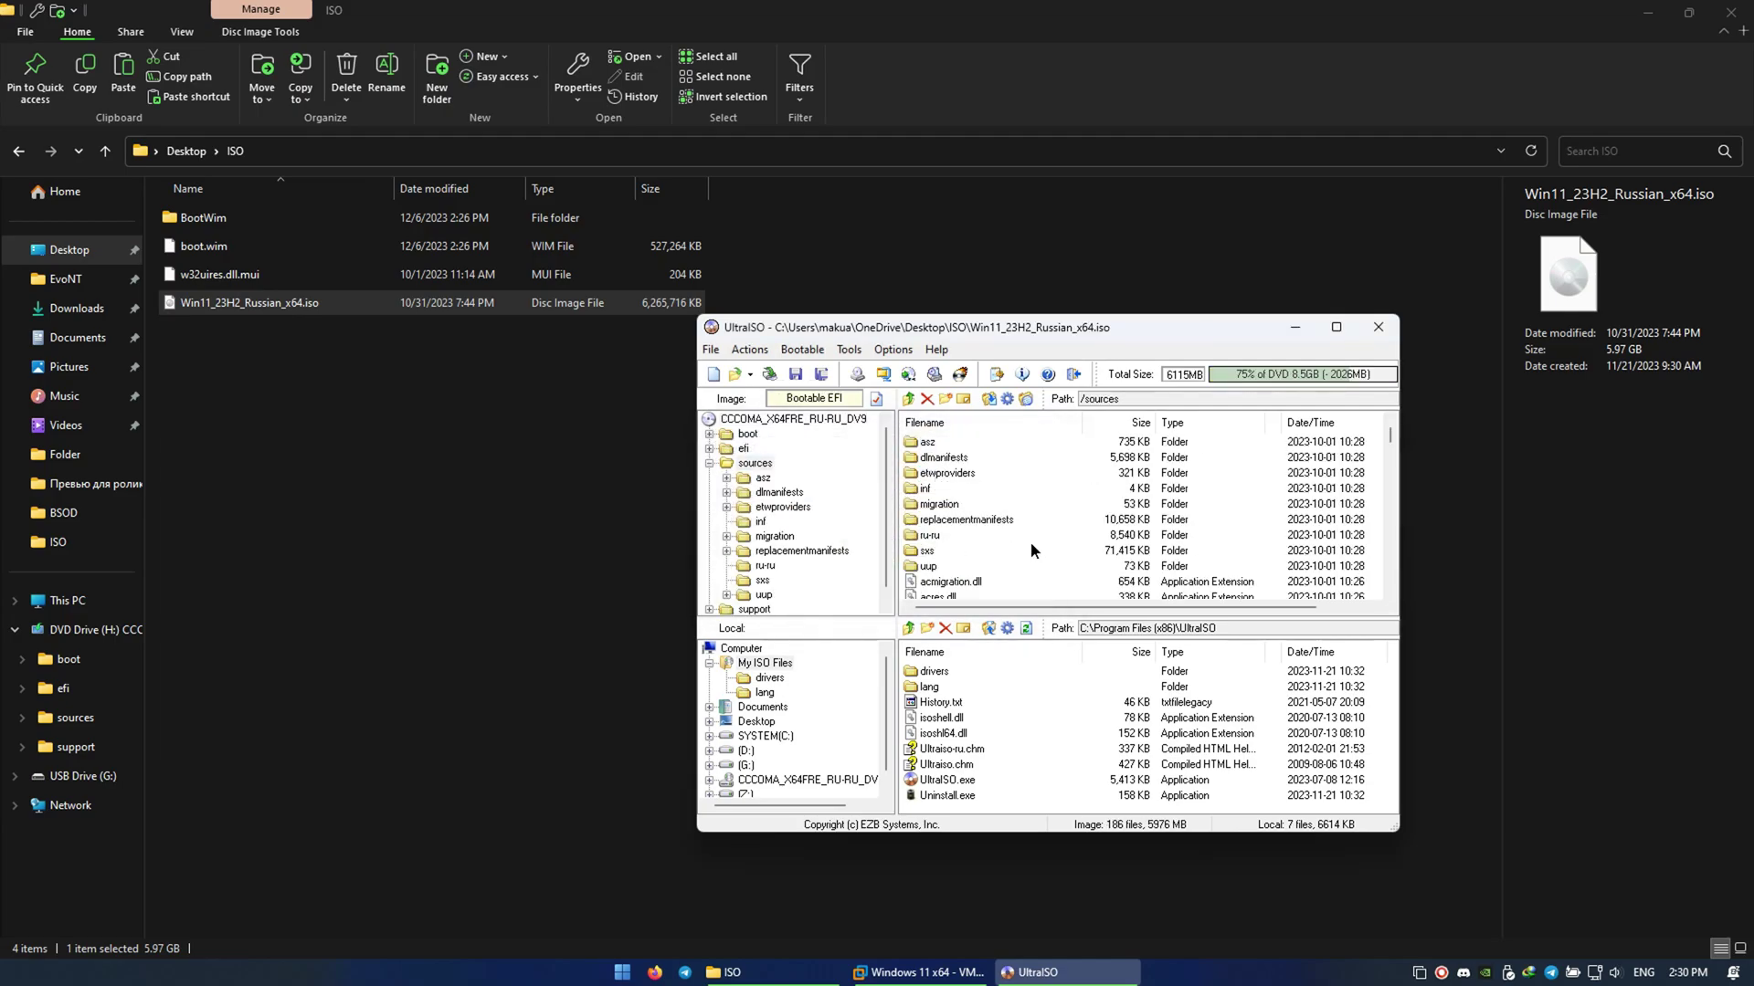
scroll(1030, 548, down, 8)
click(933, 475)
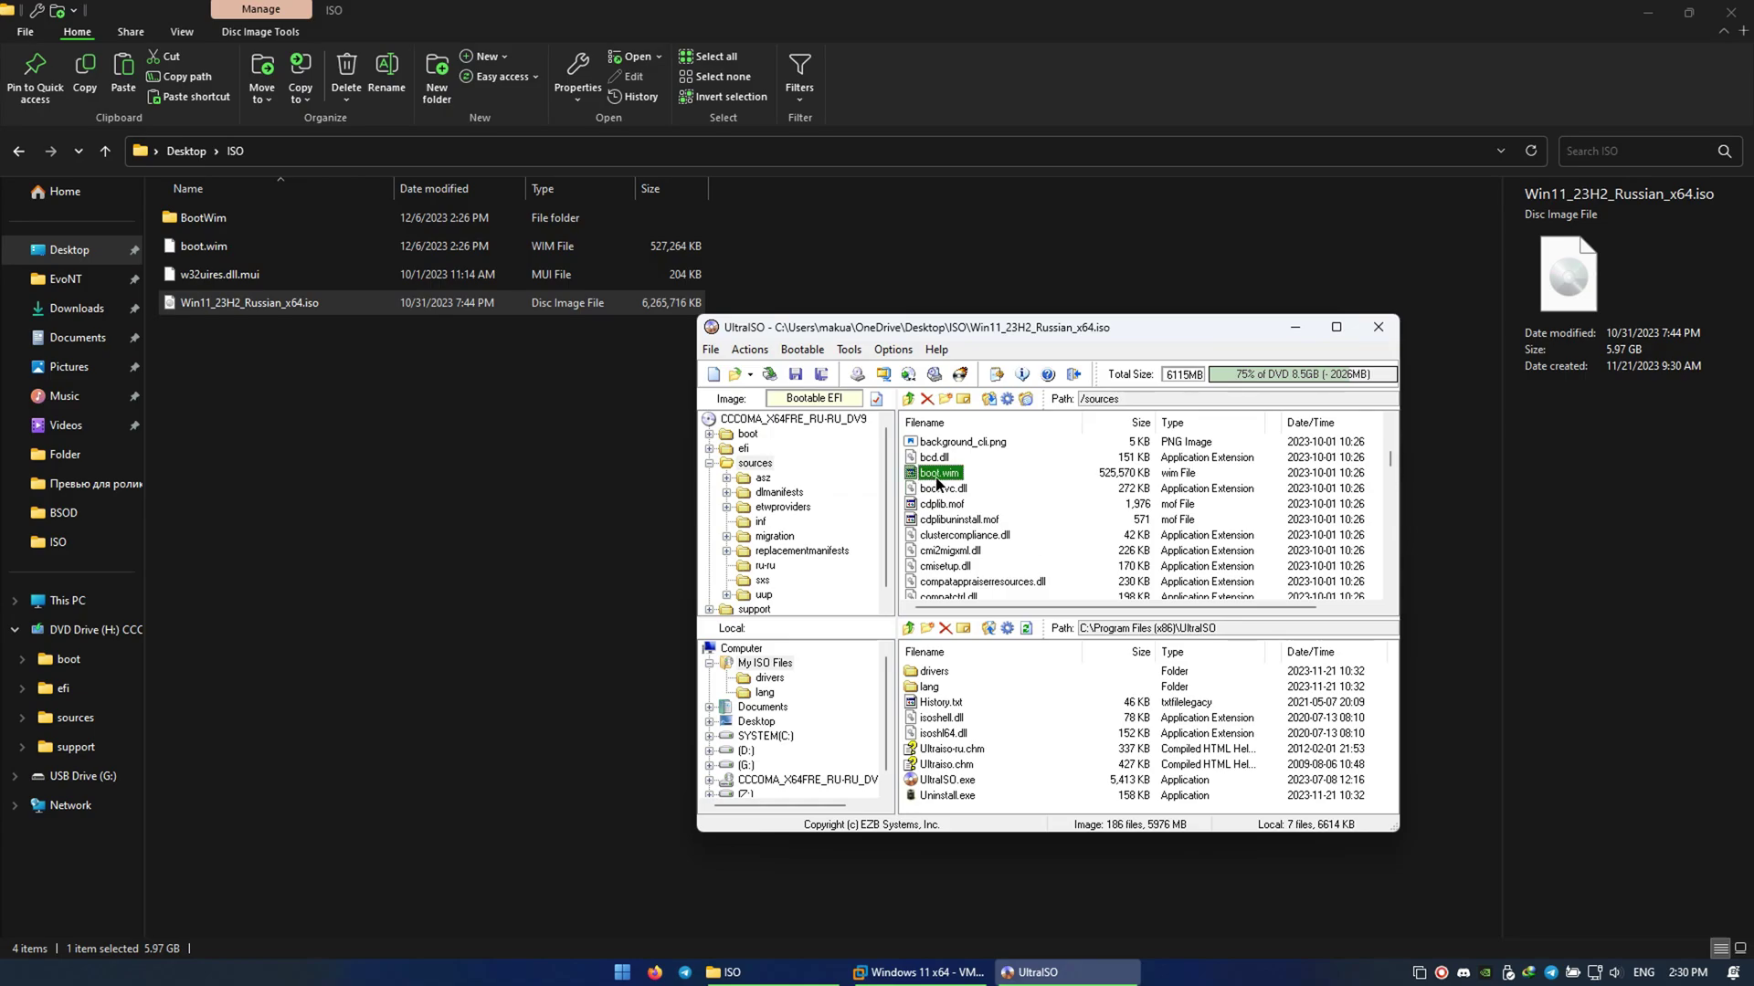
key(Delete)
drag(198, 248, 1304, 438)
key(alt+Tab)
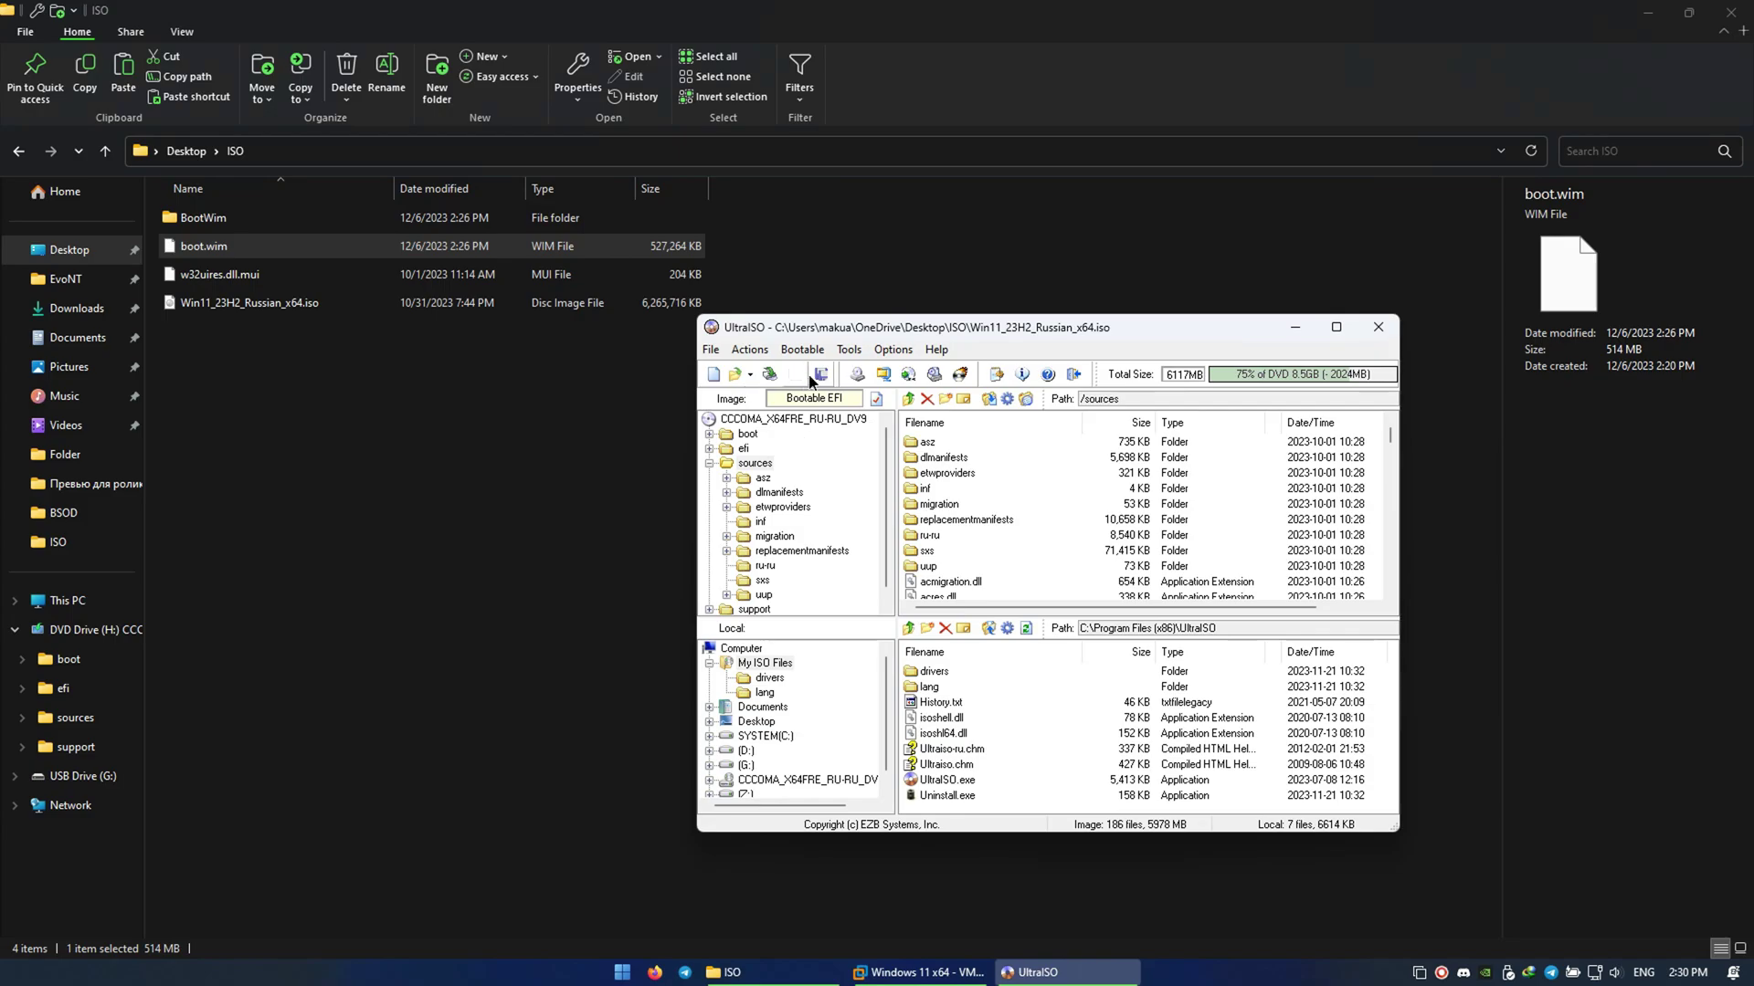
- Save the modified image to the Desktop as a standard ISO file named Video.iso
click(821, 373)
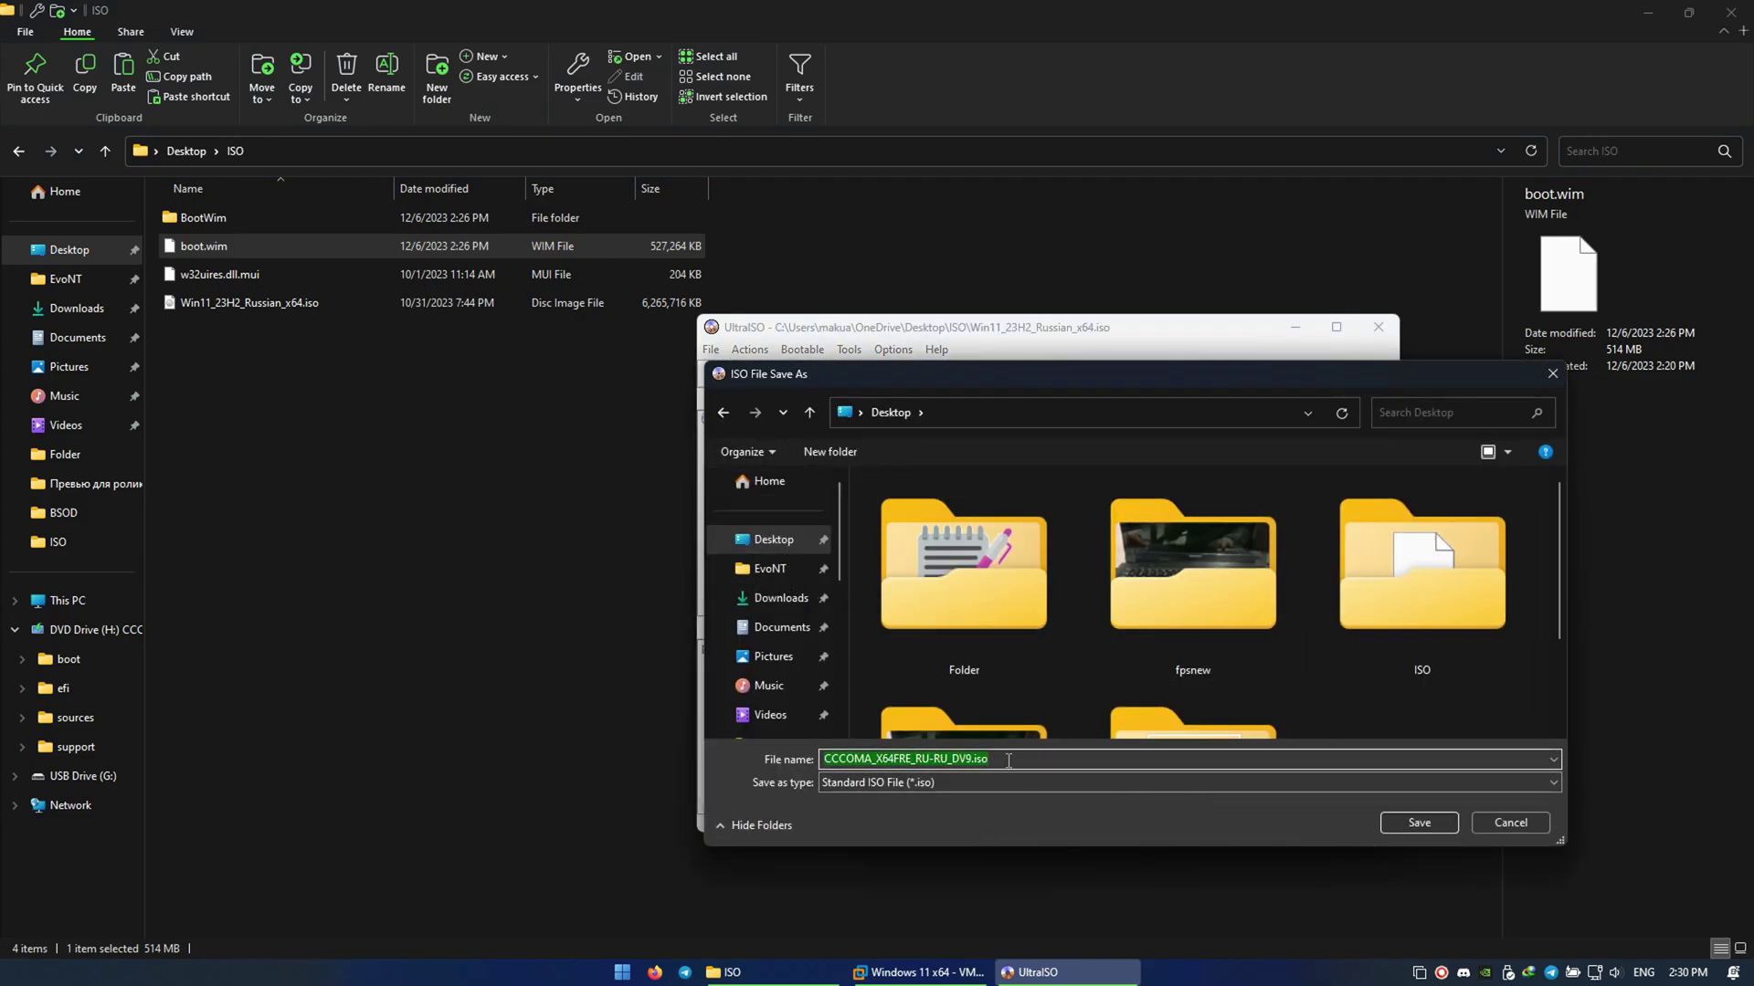
click(969, 758)
key(BackSpace)
key(BackSpace)
key(BackSpace)
key(BackSpace)
key(BackSpace)
key(BackSpace)
key(BackSpace)
key(BackSpace)
key(BackSpace)
key(BackSpace)
key(BackSpace)
key(BackSpace)
key(BackSpace)
key(BackSpace)
key(BackSpace)
key(BackSpace)
key(BackSpace)
key(BackSpace)
key(BackSpace)
key(BackSpace)
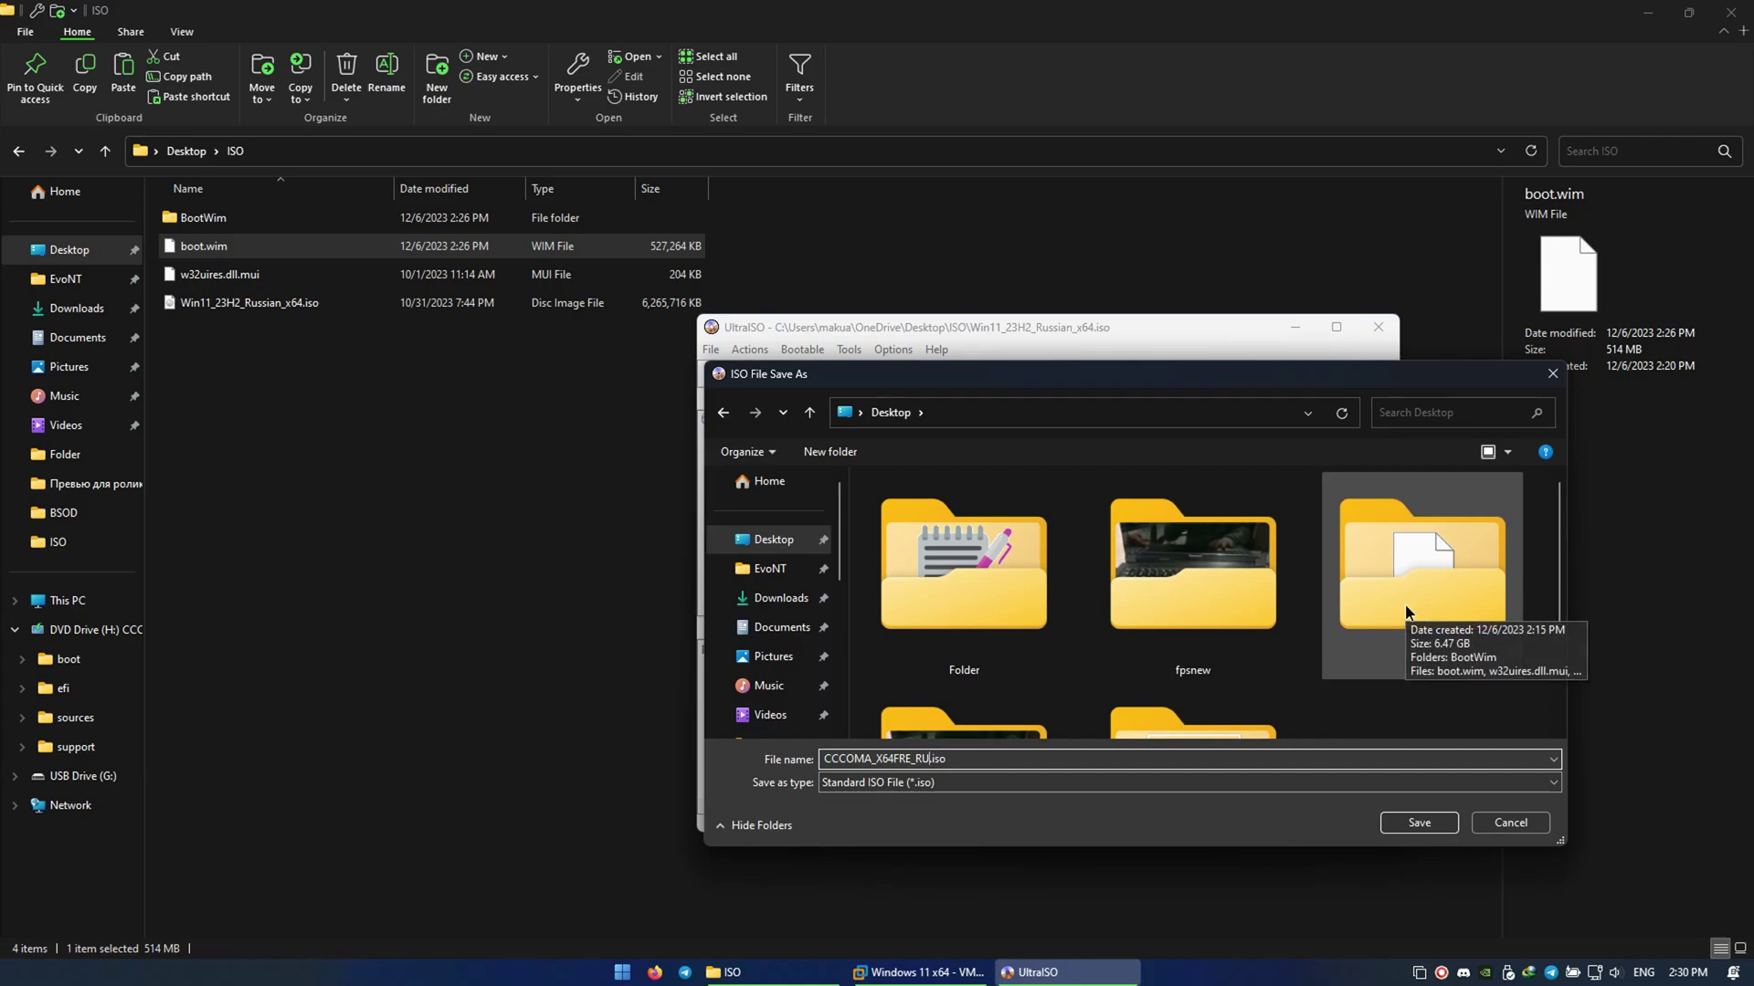
text(Video)
key(Return)
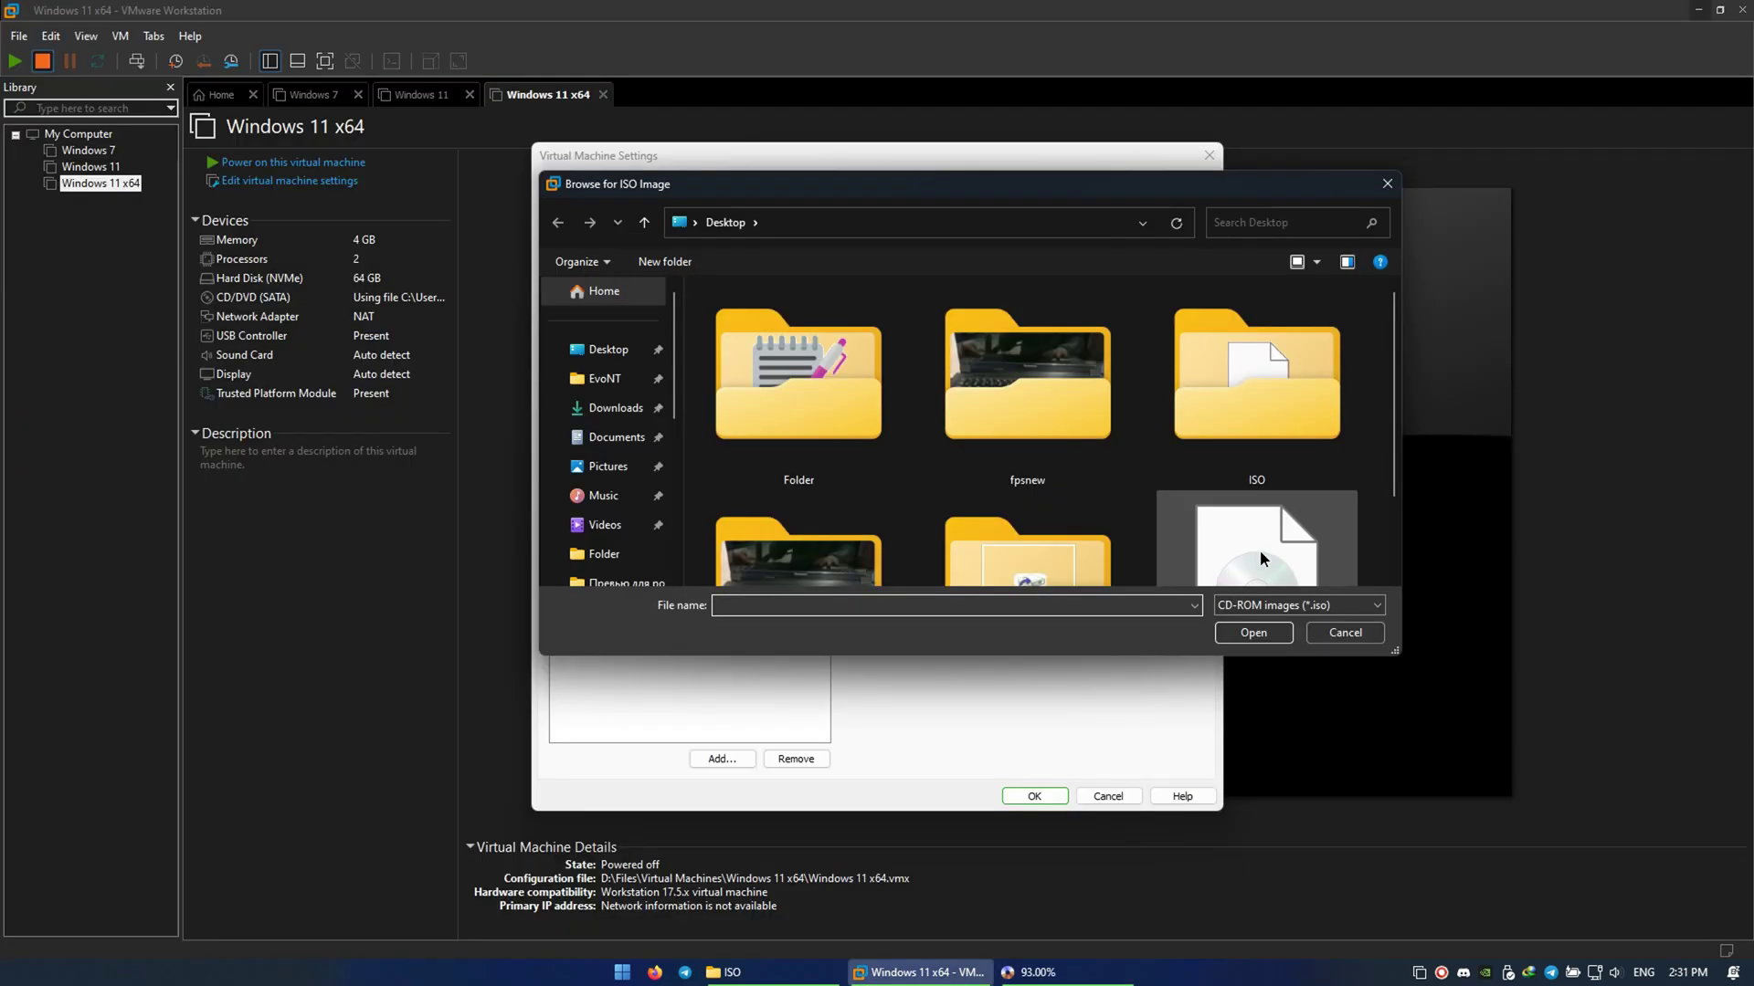
- Set Video.iso from the Desktop as the CD/DVD image of the Windows 11 x64 virtual machine and apply the settings
scroll(1258, 550, down, 1)
click(1256, 485)
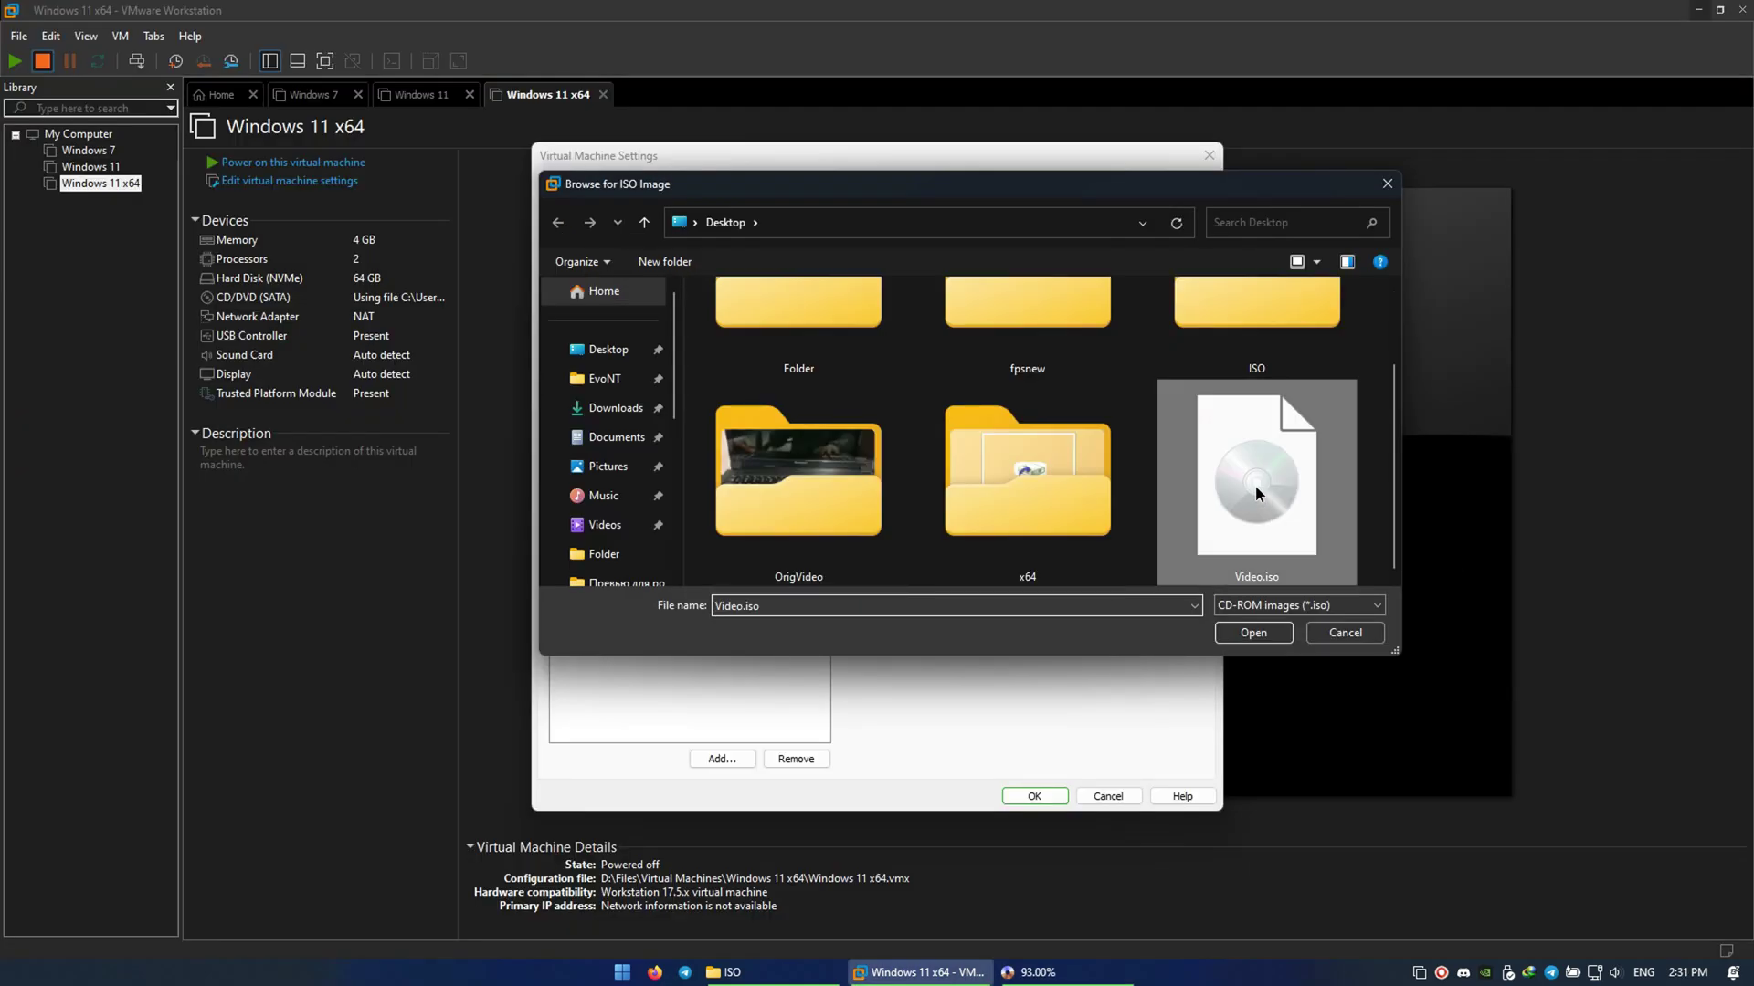
click(1255, 632)
click(1037, 795)
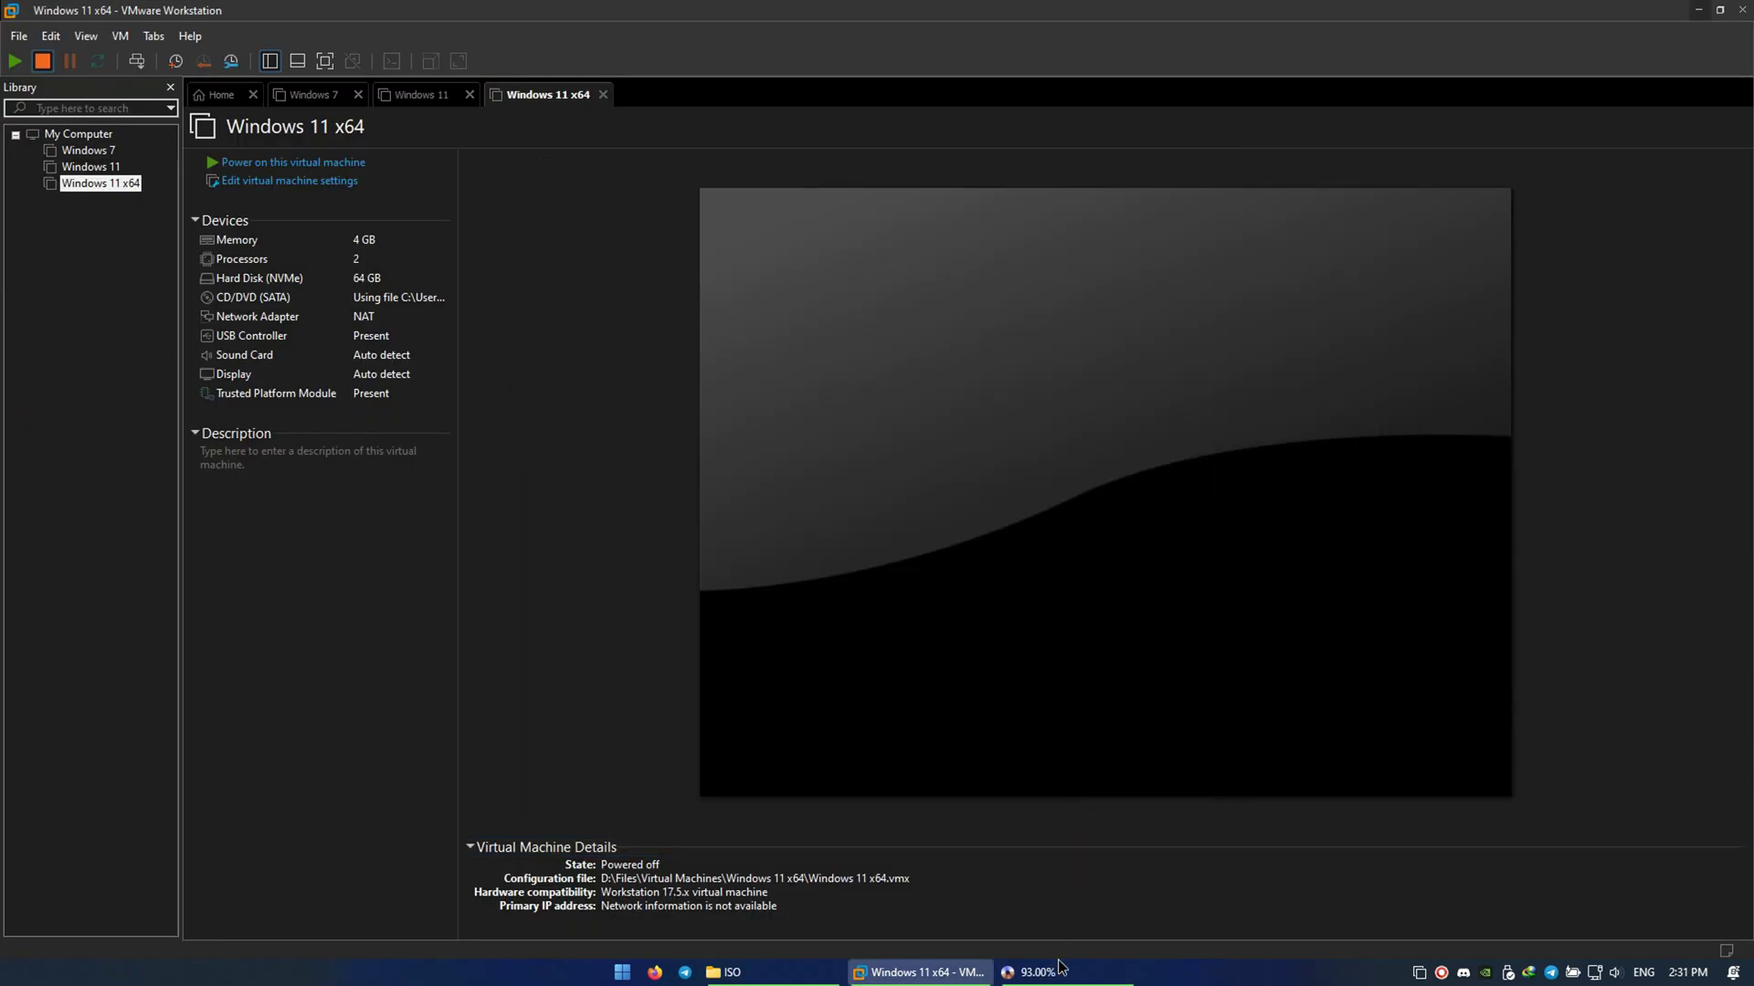
- Check the image saving in UltraISO, then power on the Windows 11 x64 virtual machine and close UltraISO
mouse_move(1048, 983)
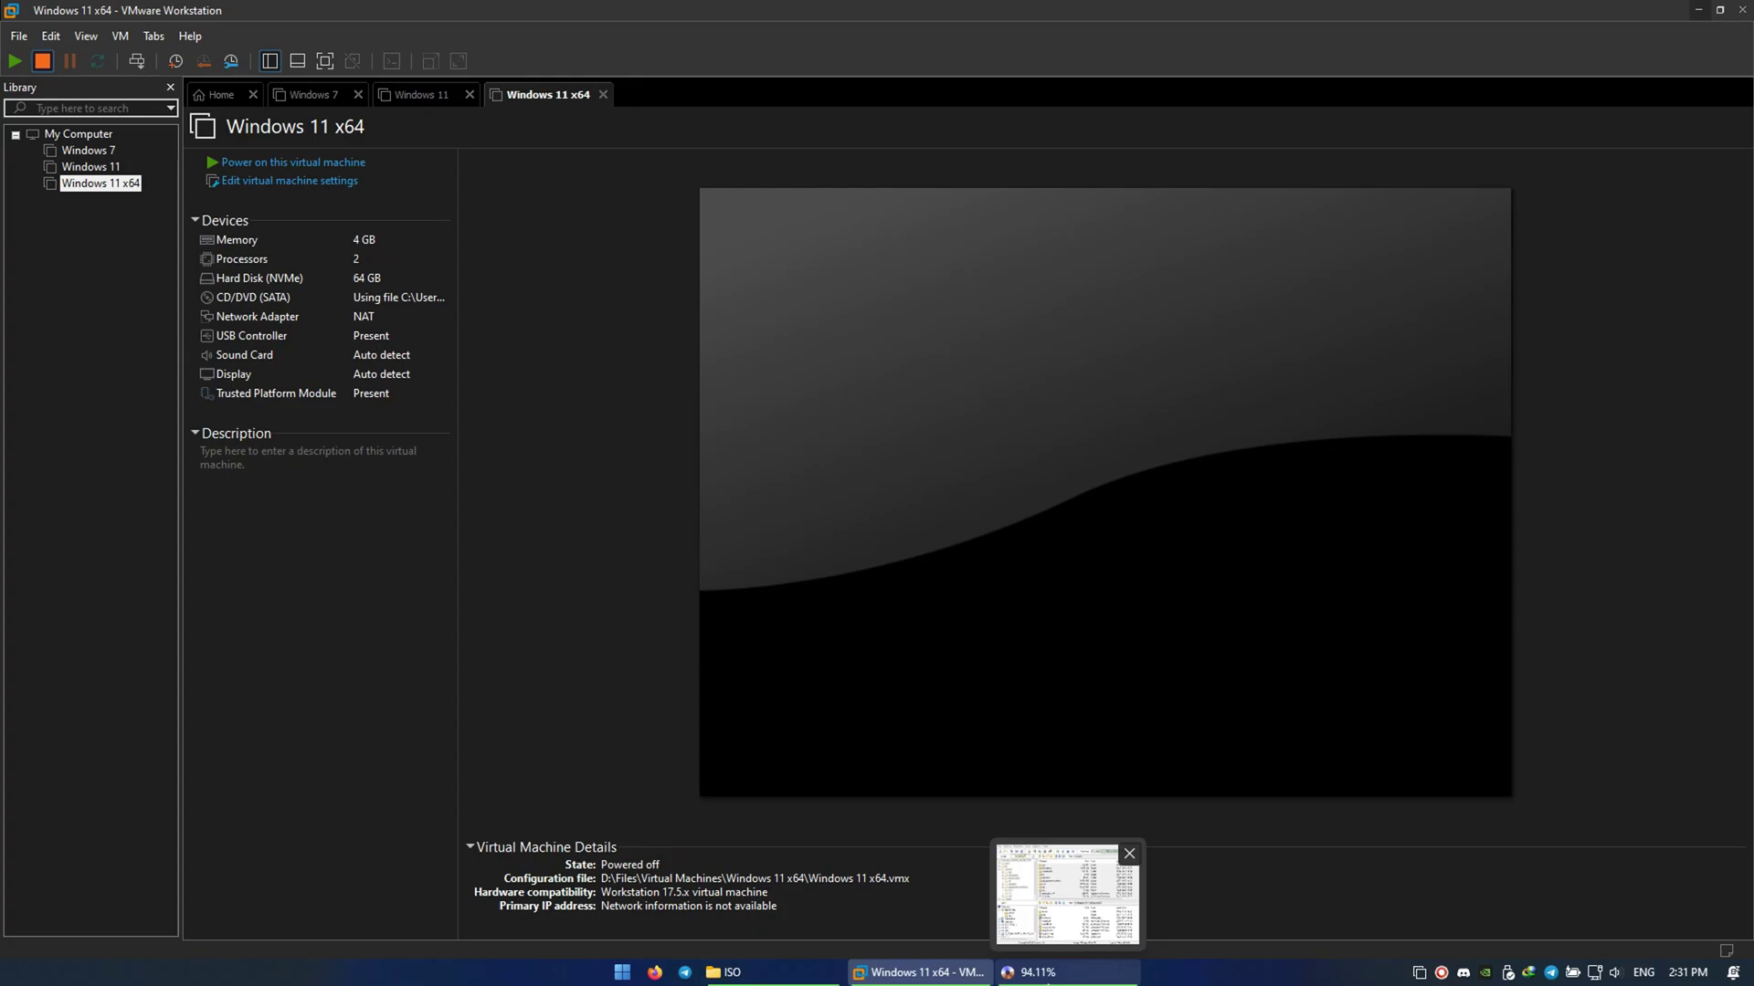
click(1048, 983)
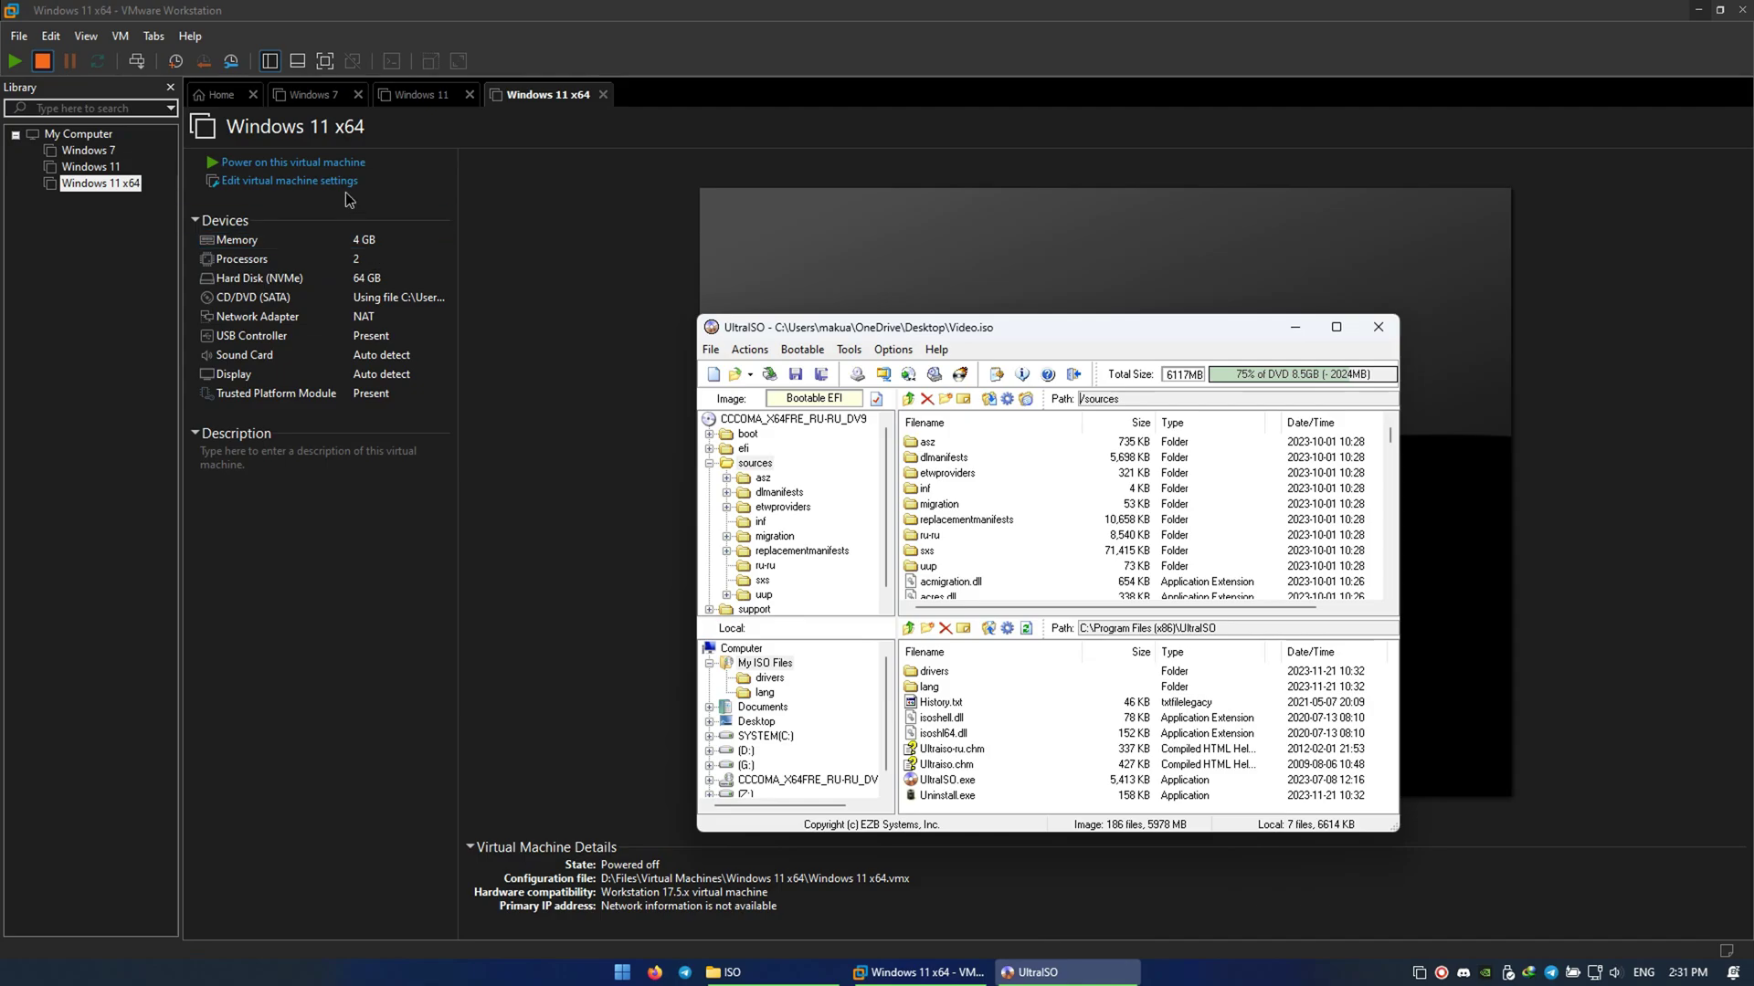
click(316, 163)
right_click(1046, 974)
click(1054, 933)
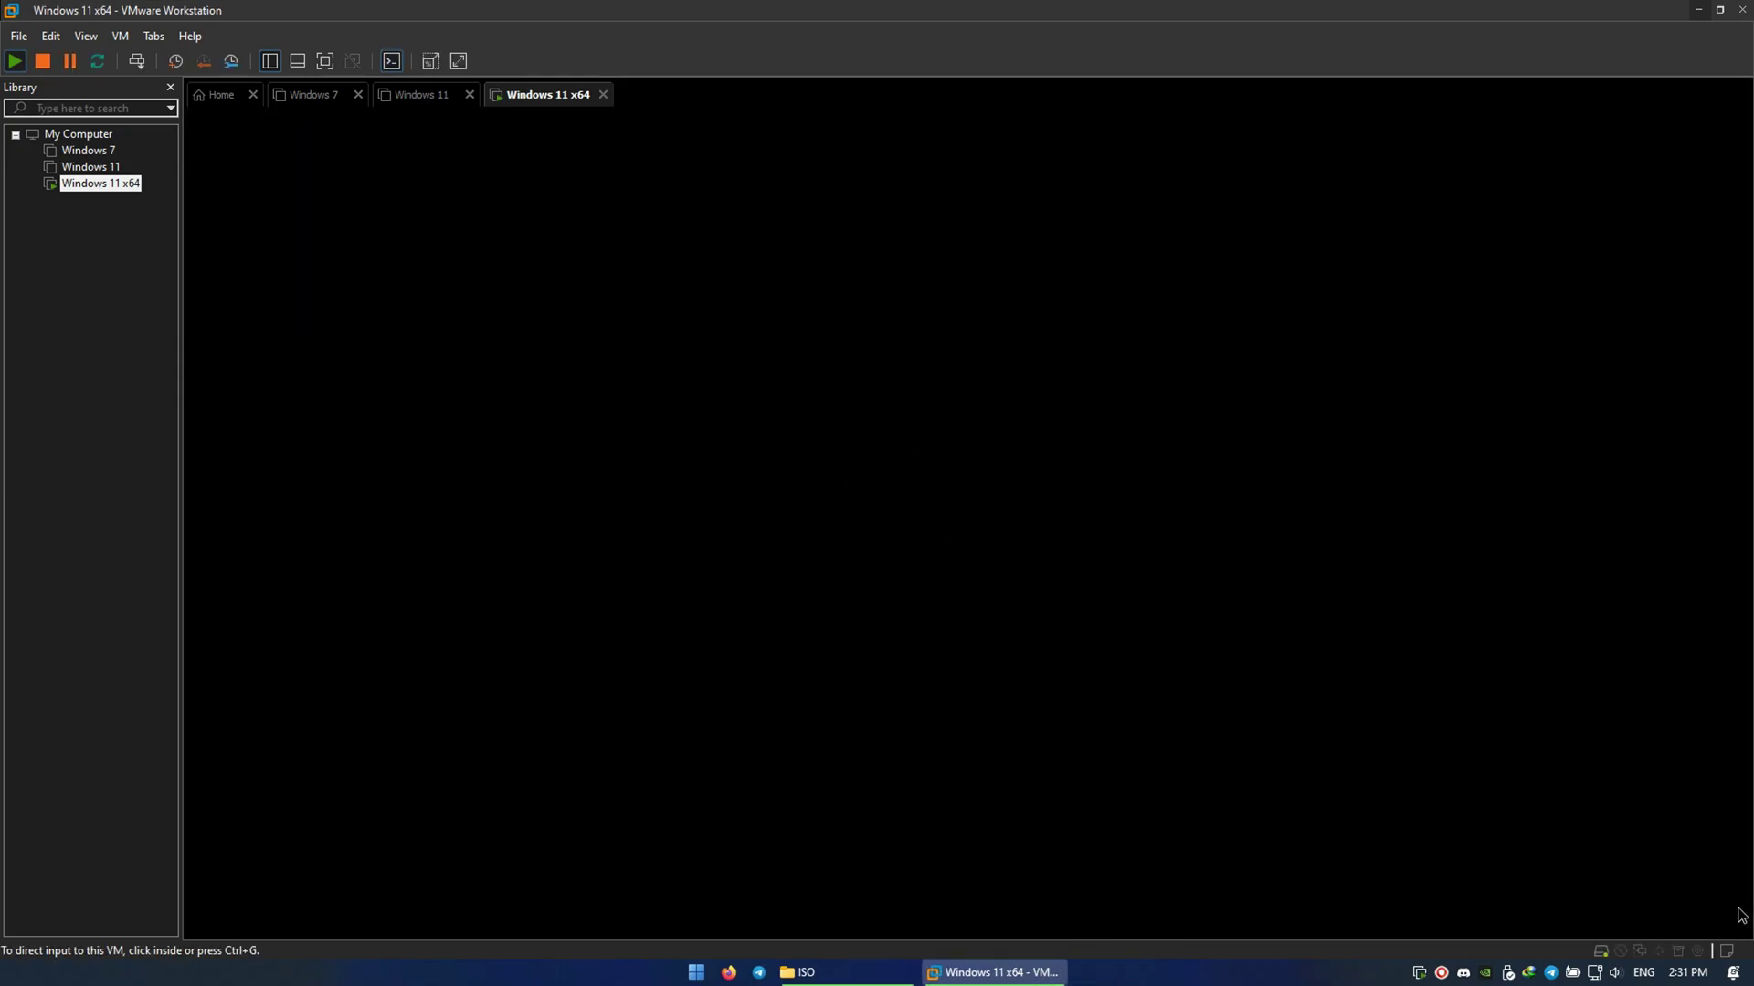
- Direct input to the virtual machine and boot it from the DVD into Windows setup
click(983, 563)
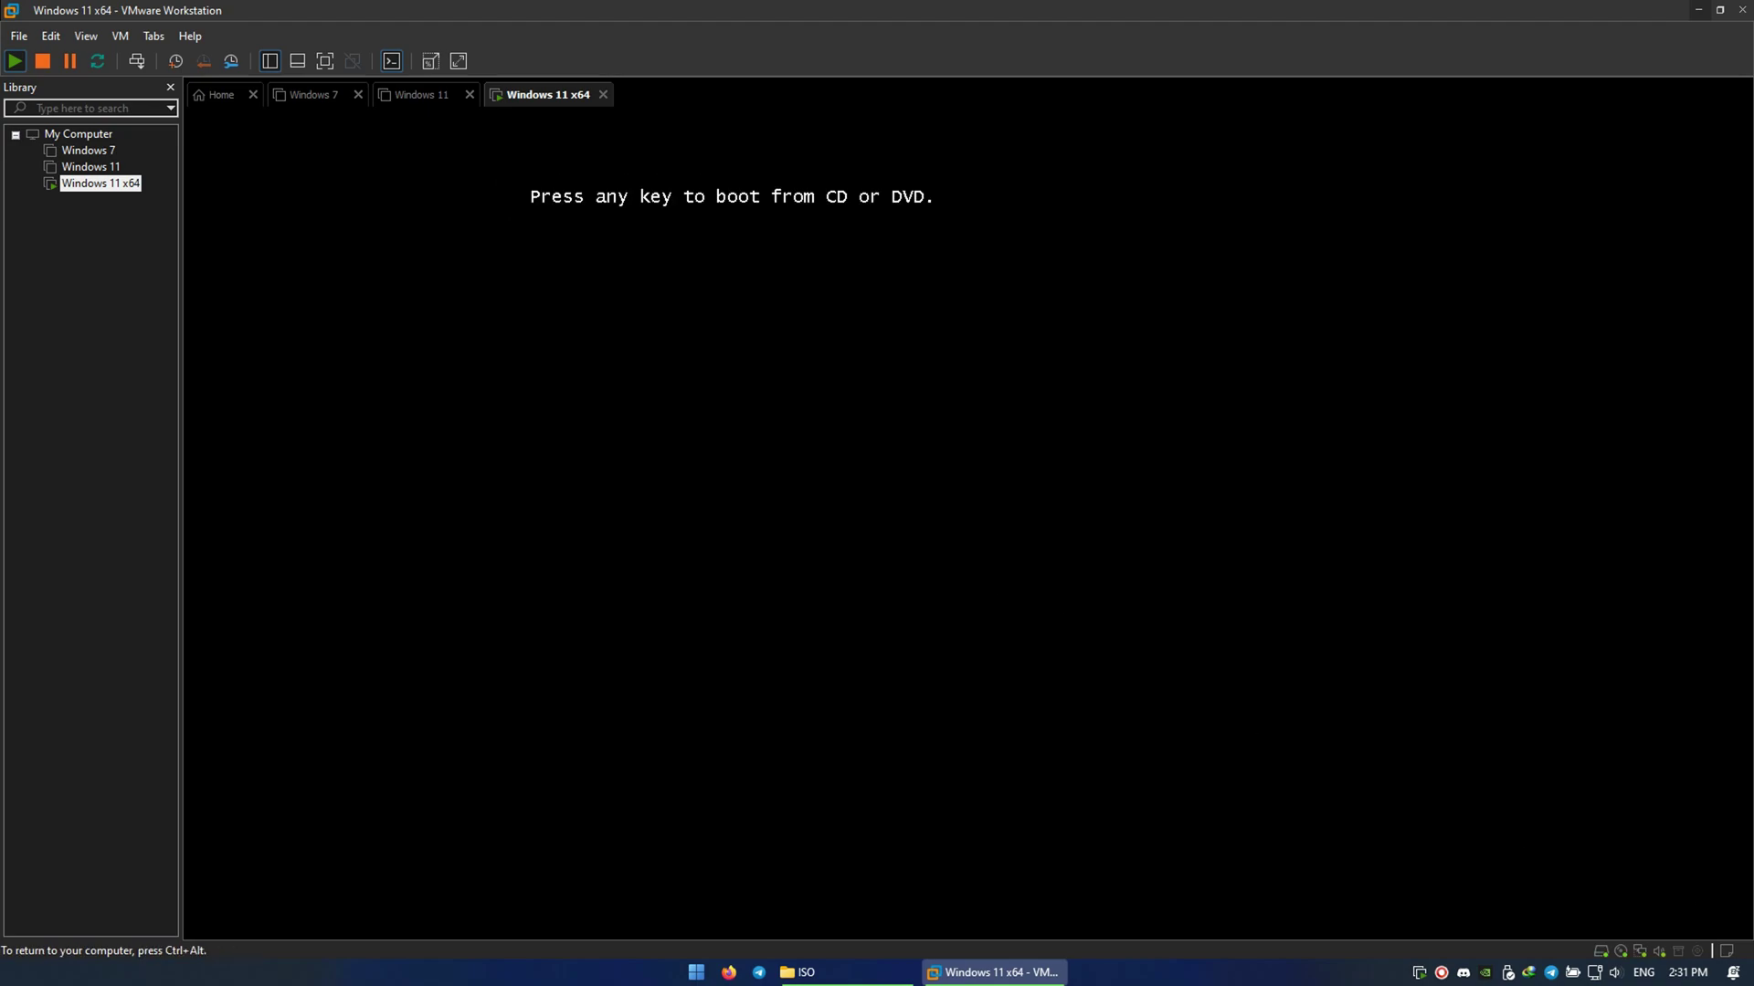
key(Return)
key(ctrl+alt)
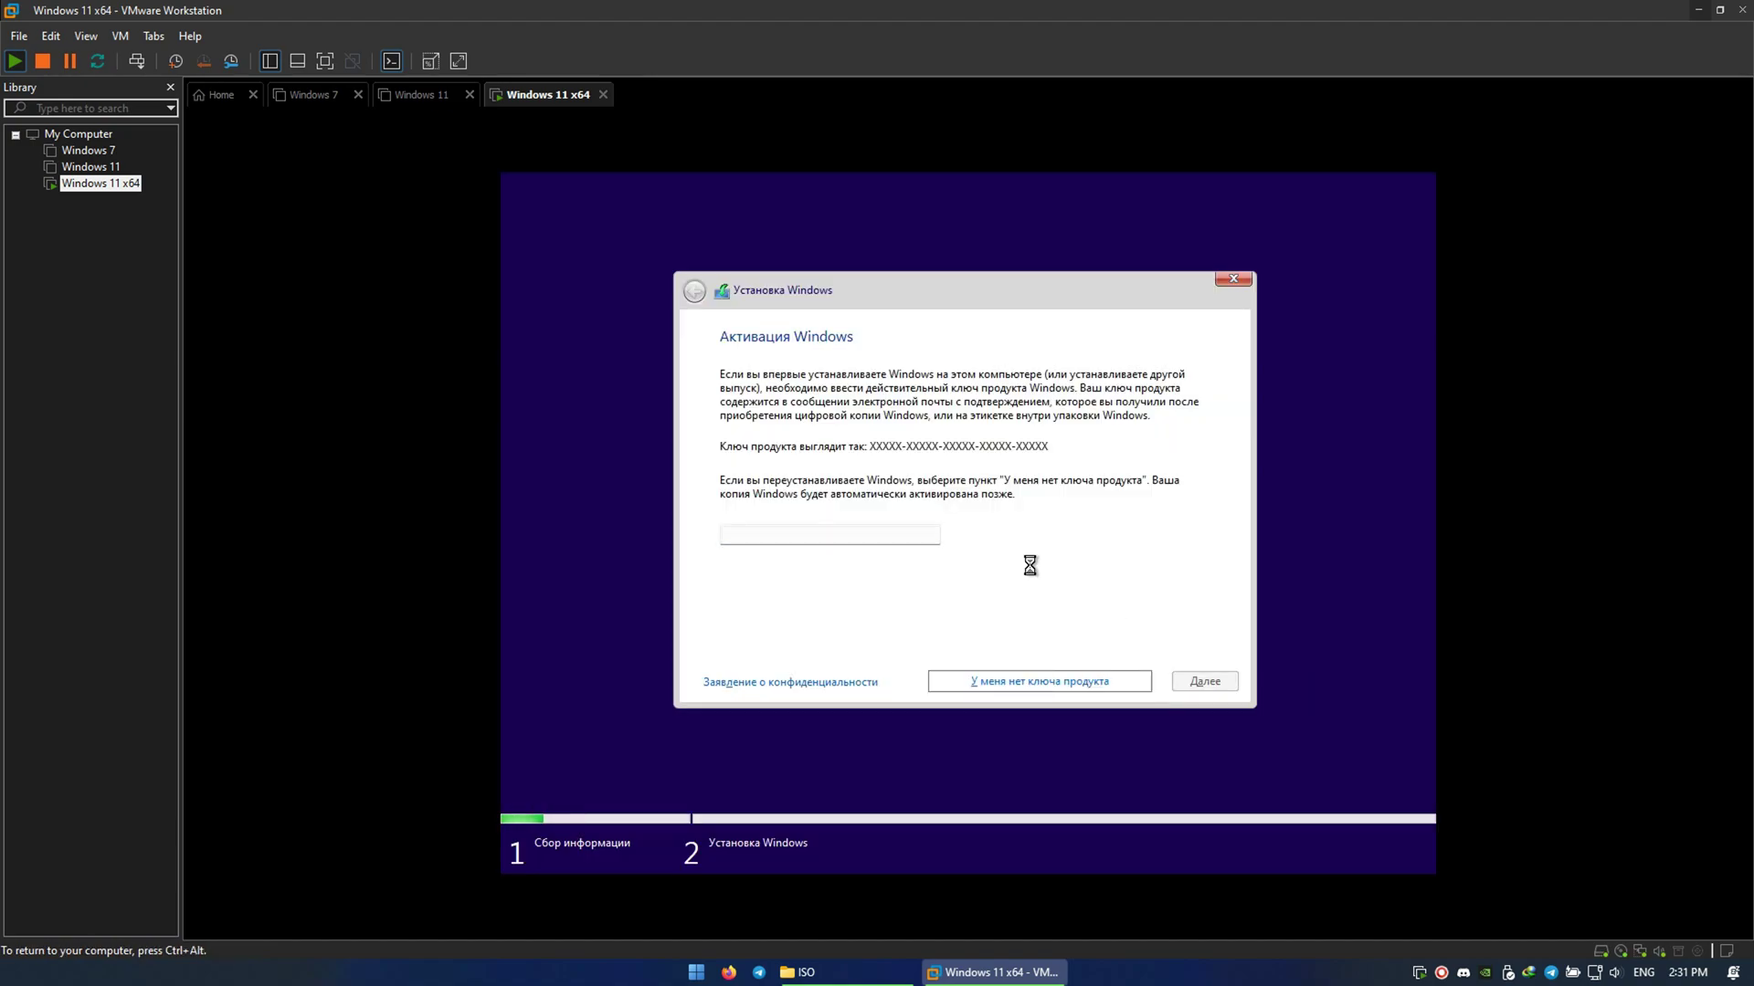
- Continue Windows setup without a product key and select Windows 11 Pro as the edition to install
click(1040, 682)
click(956, 455)
click(1202, 680)
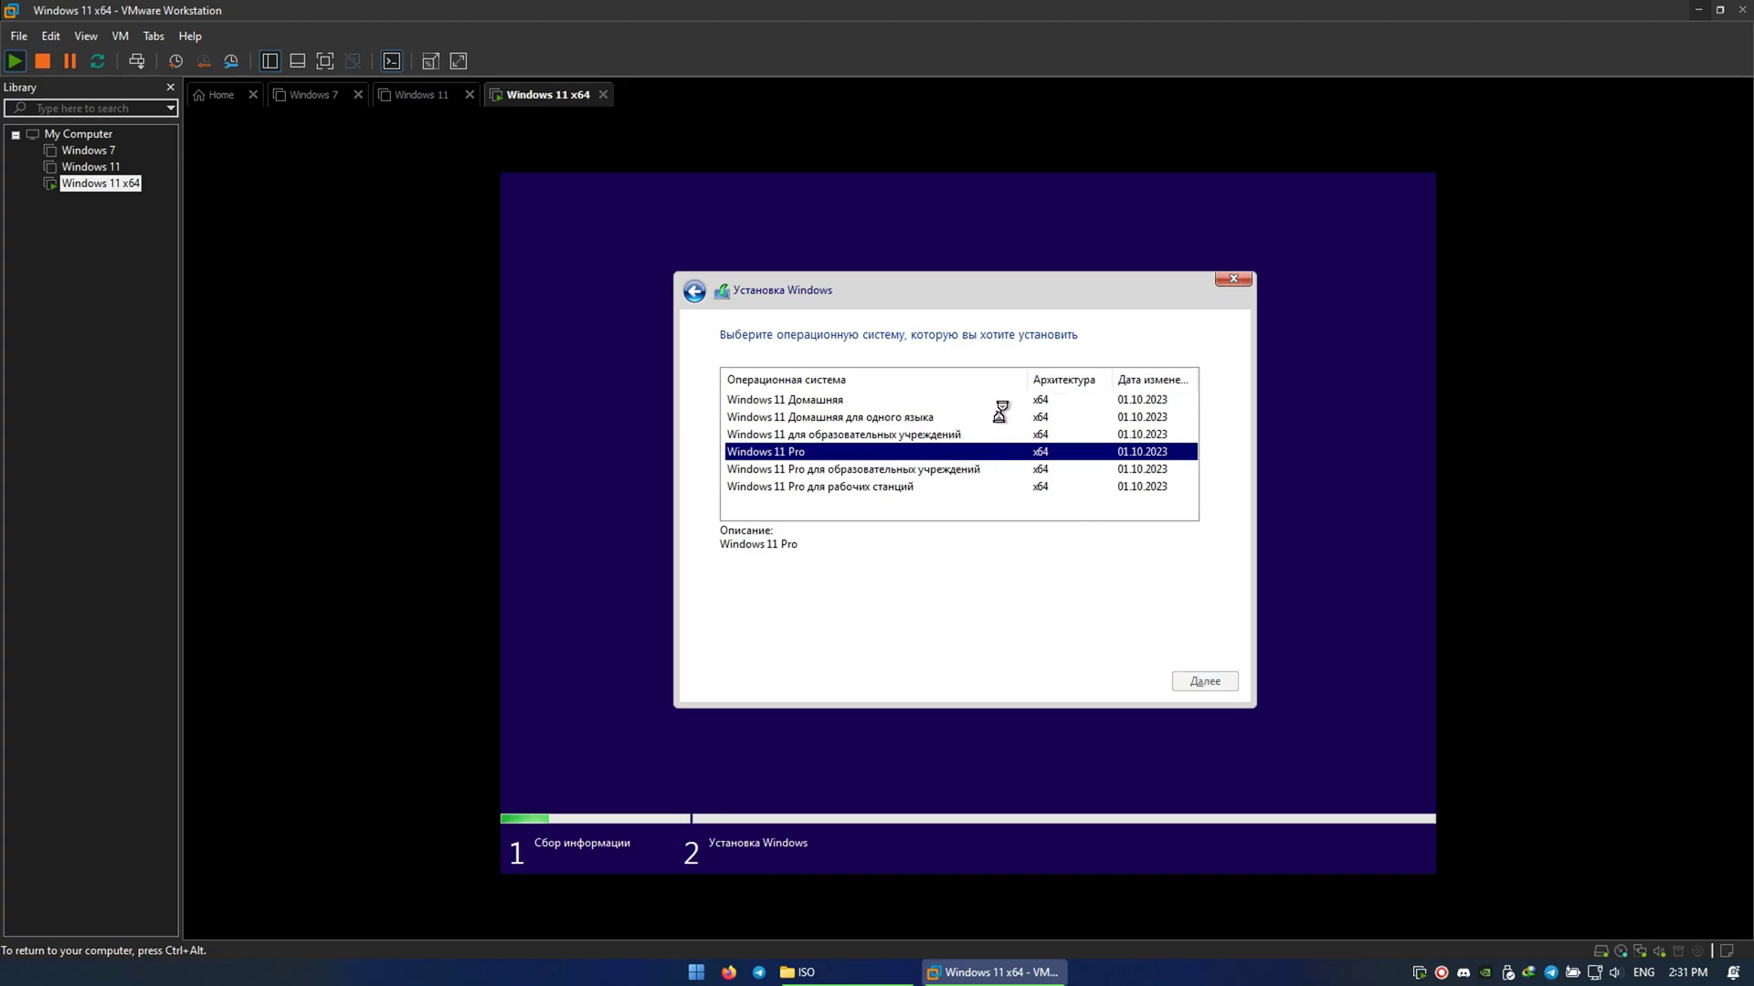
- Accept the licence terms and proceed through the installation type choice to the disk selection page
click(969, 658)
click(1196, 682)
click(912, 467)
click(694, 292)
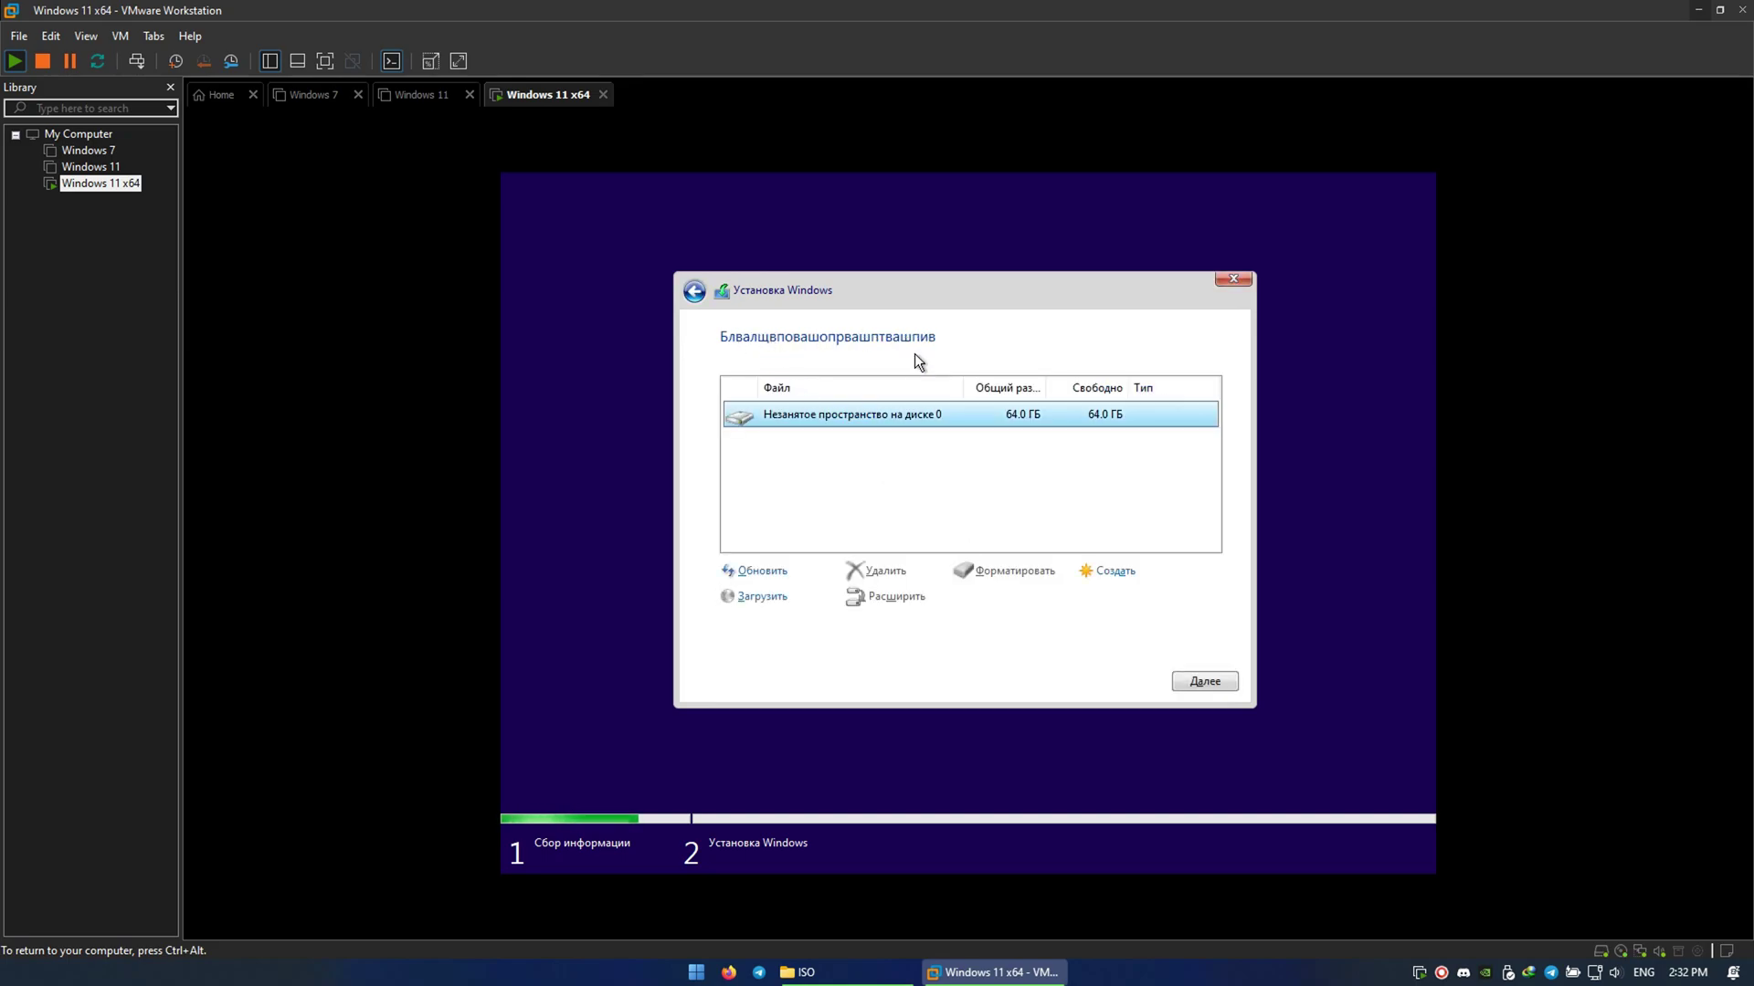
- Create a 65536 MB partition in the unallocated space on disk 0 and start the Windows installation
click(1108, 574)
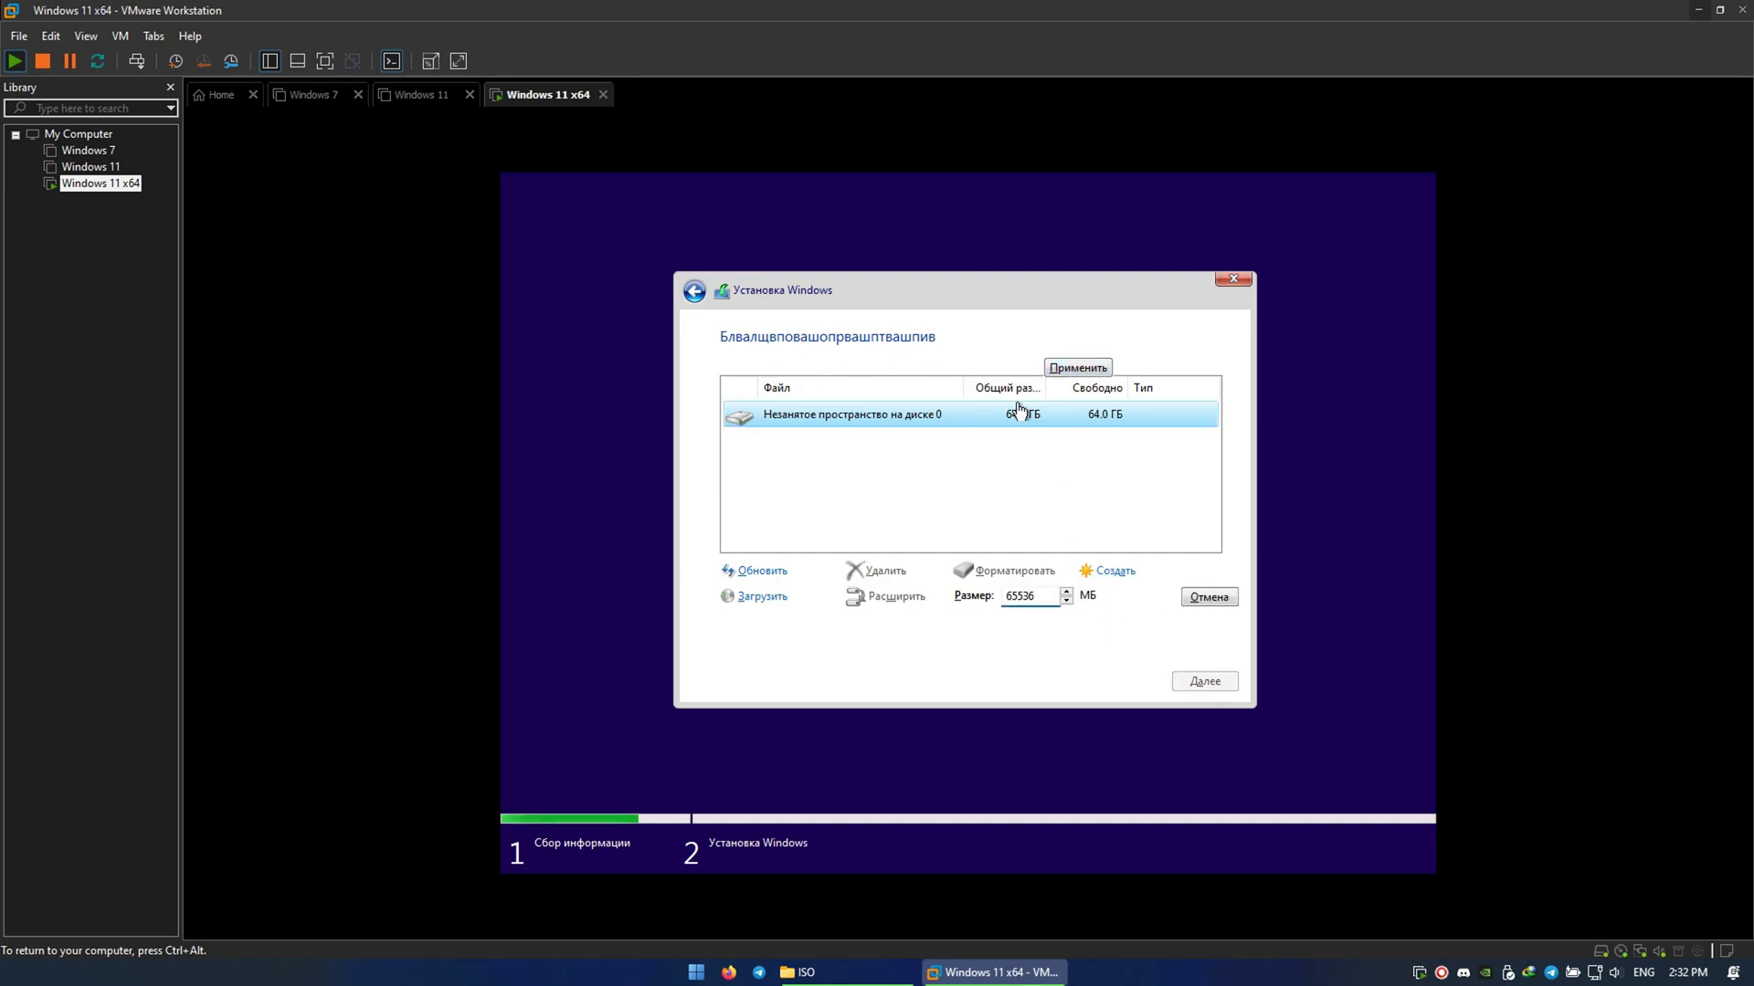
key(Return)
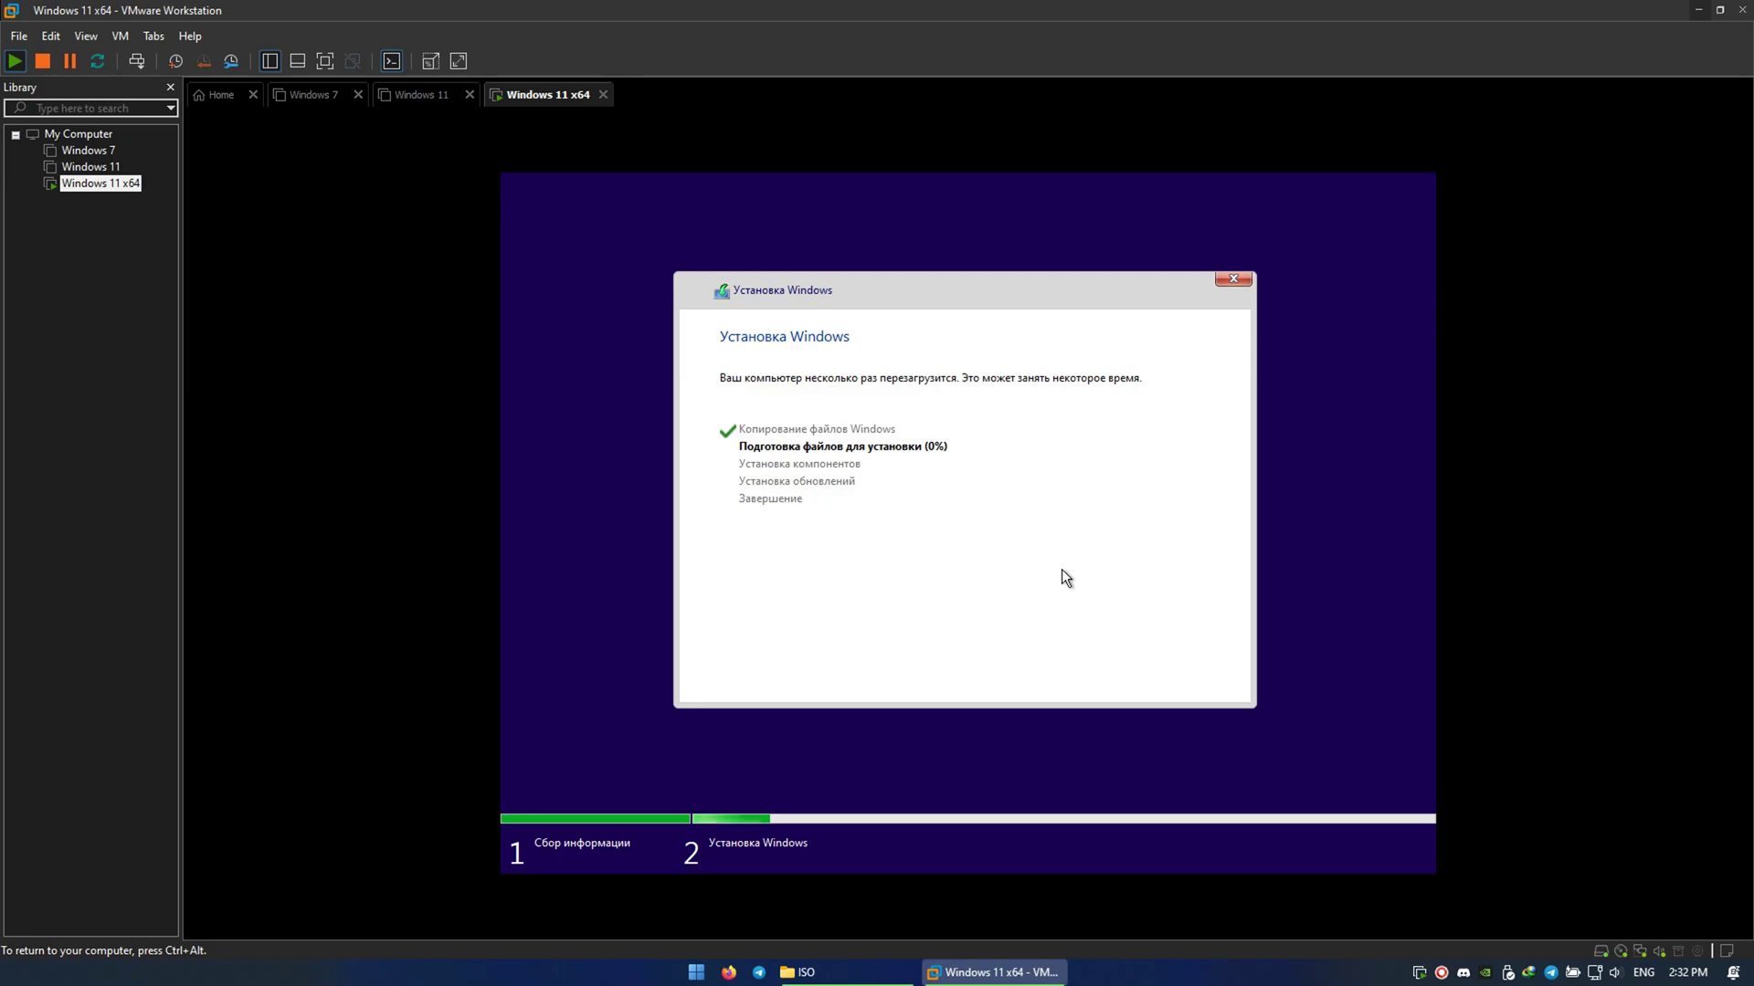